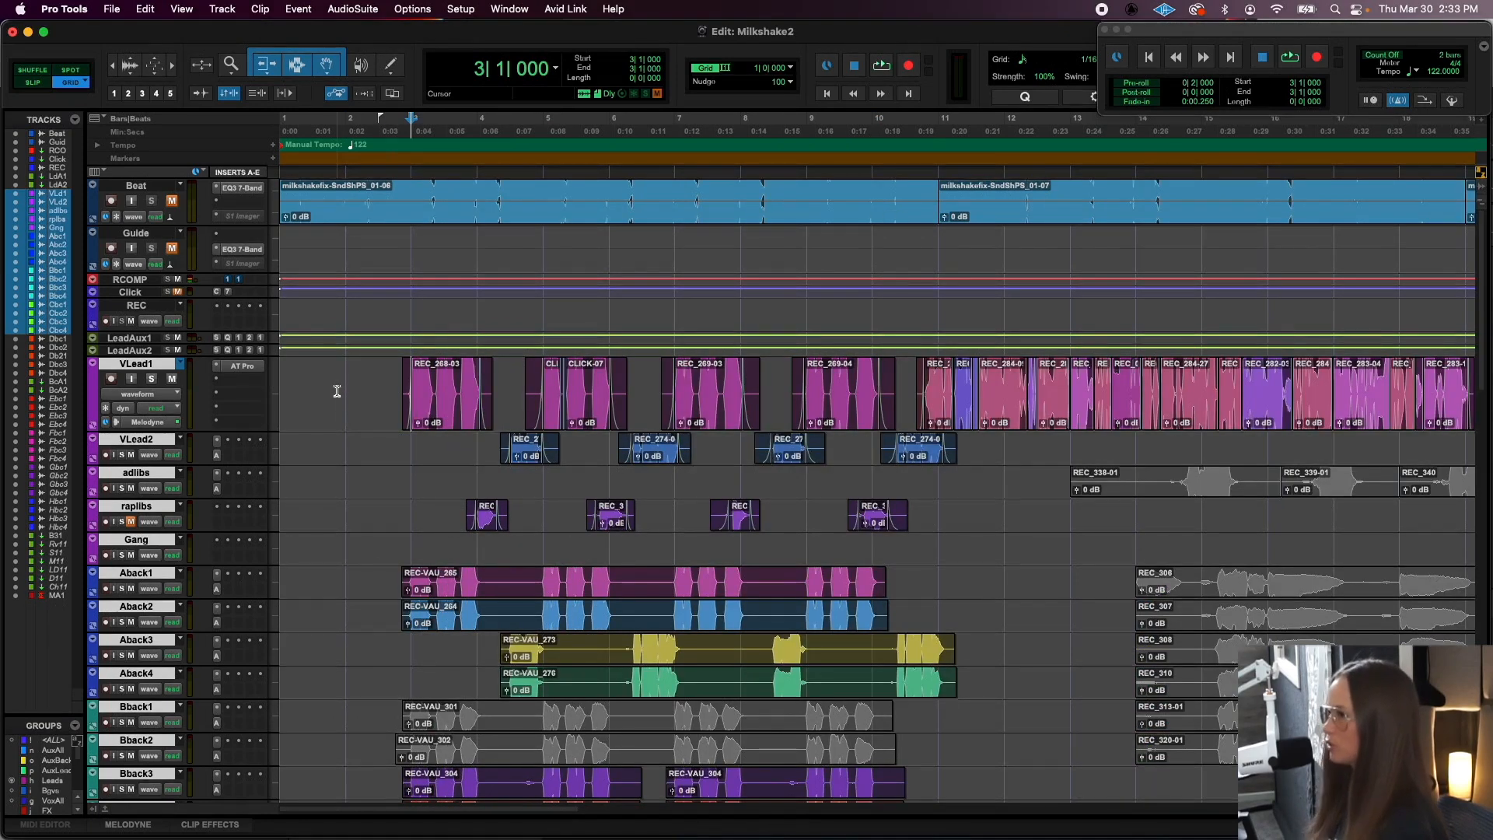
- Select the VLead1 clips from REC_268-03 through REC_269-04 and play the selected passage
{"action": "scroll", "coordinate": [337, 391], "scroll_direction": "down", "scroll_amount": 3}
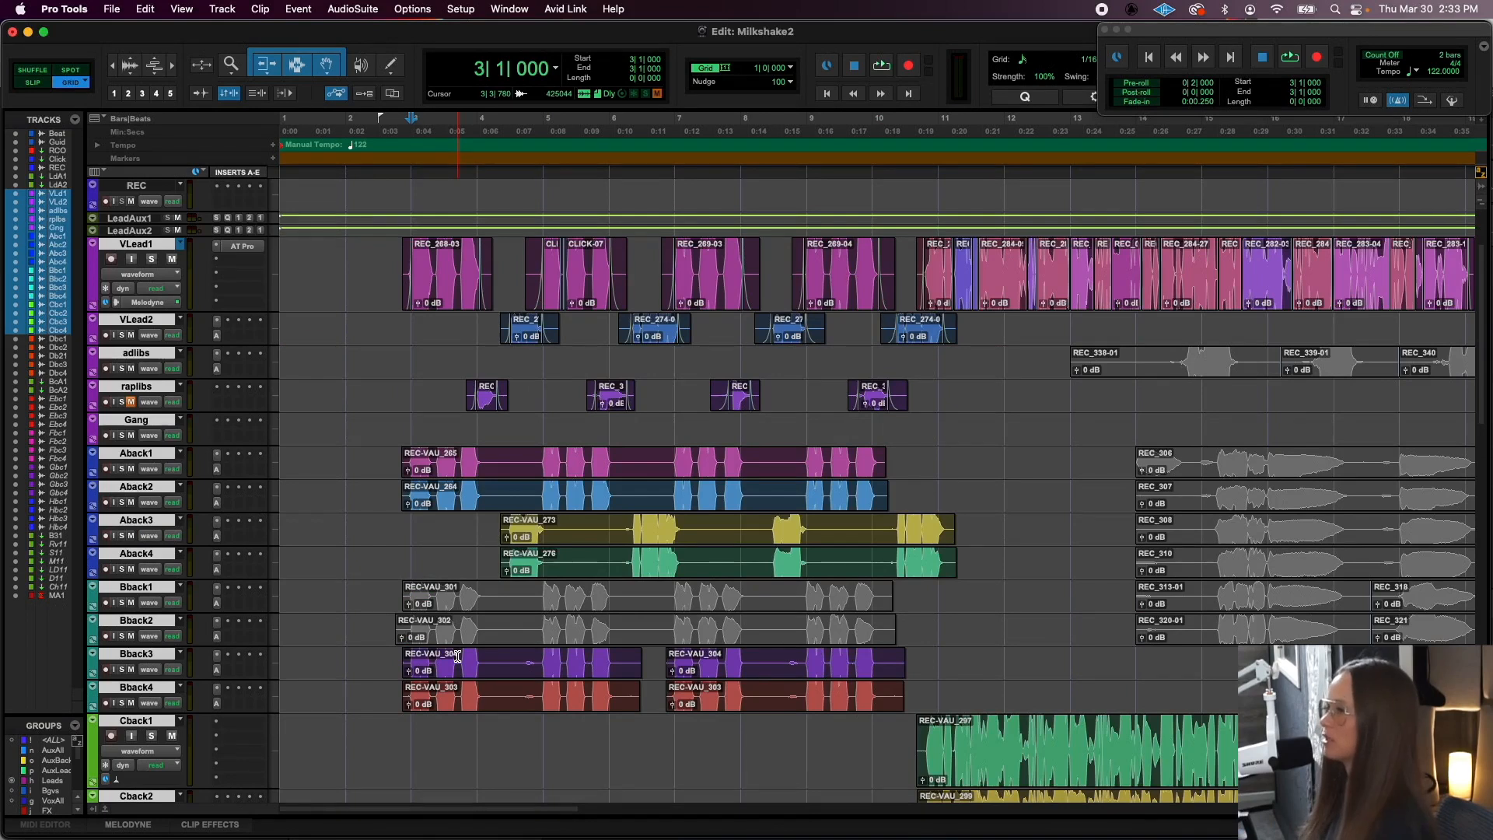
{"action": "left_click", "coordinate": [449, 304]}
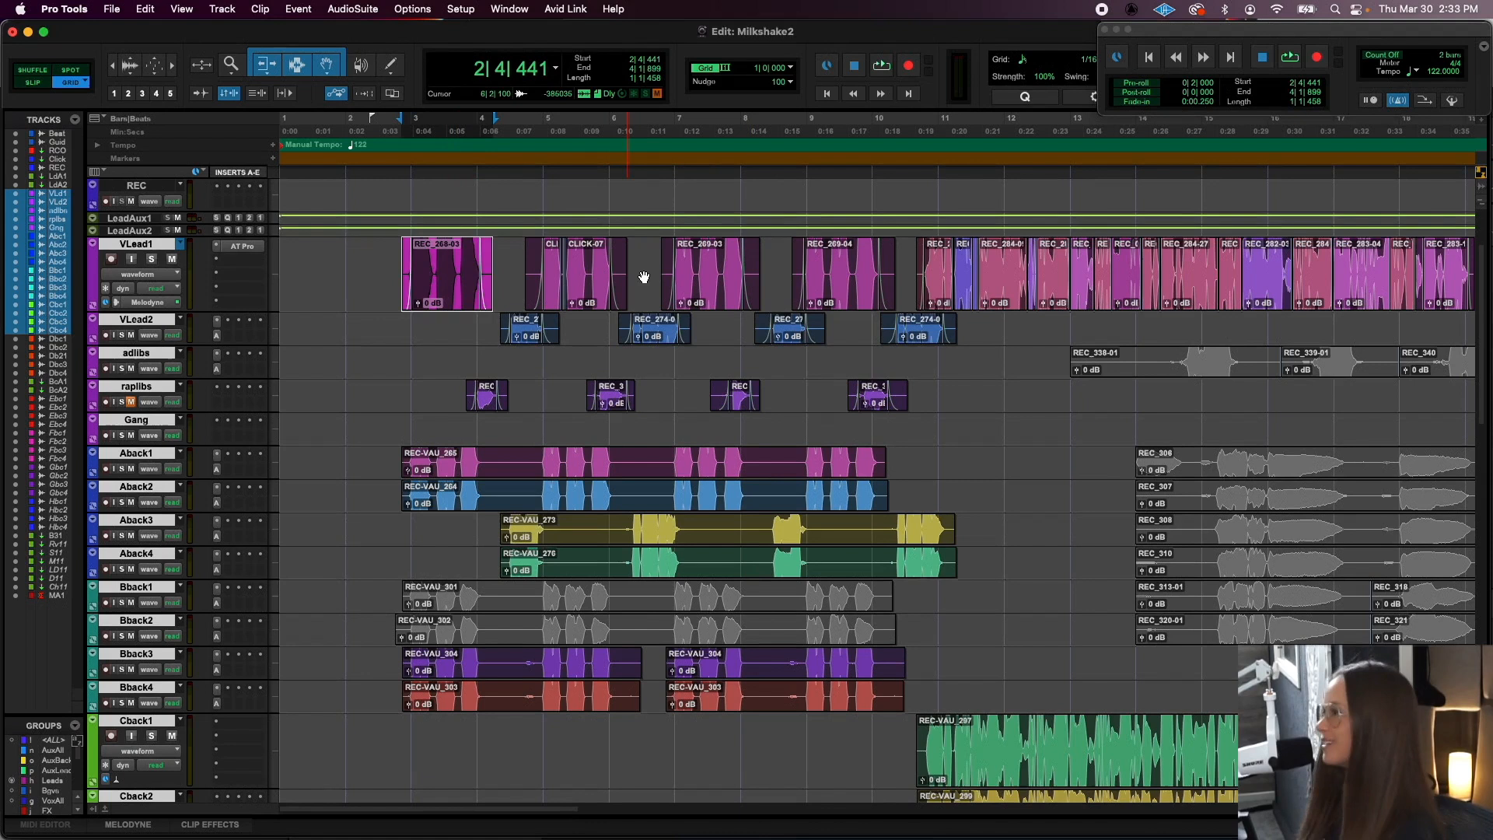
{"action": "left_click", "coordinate": [844, 286], "text": "shift"}
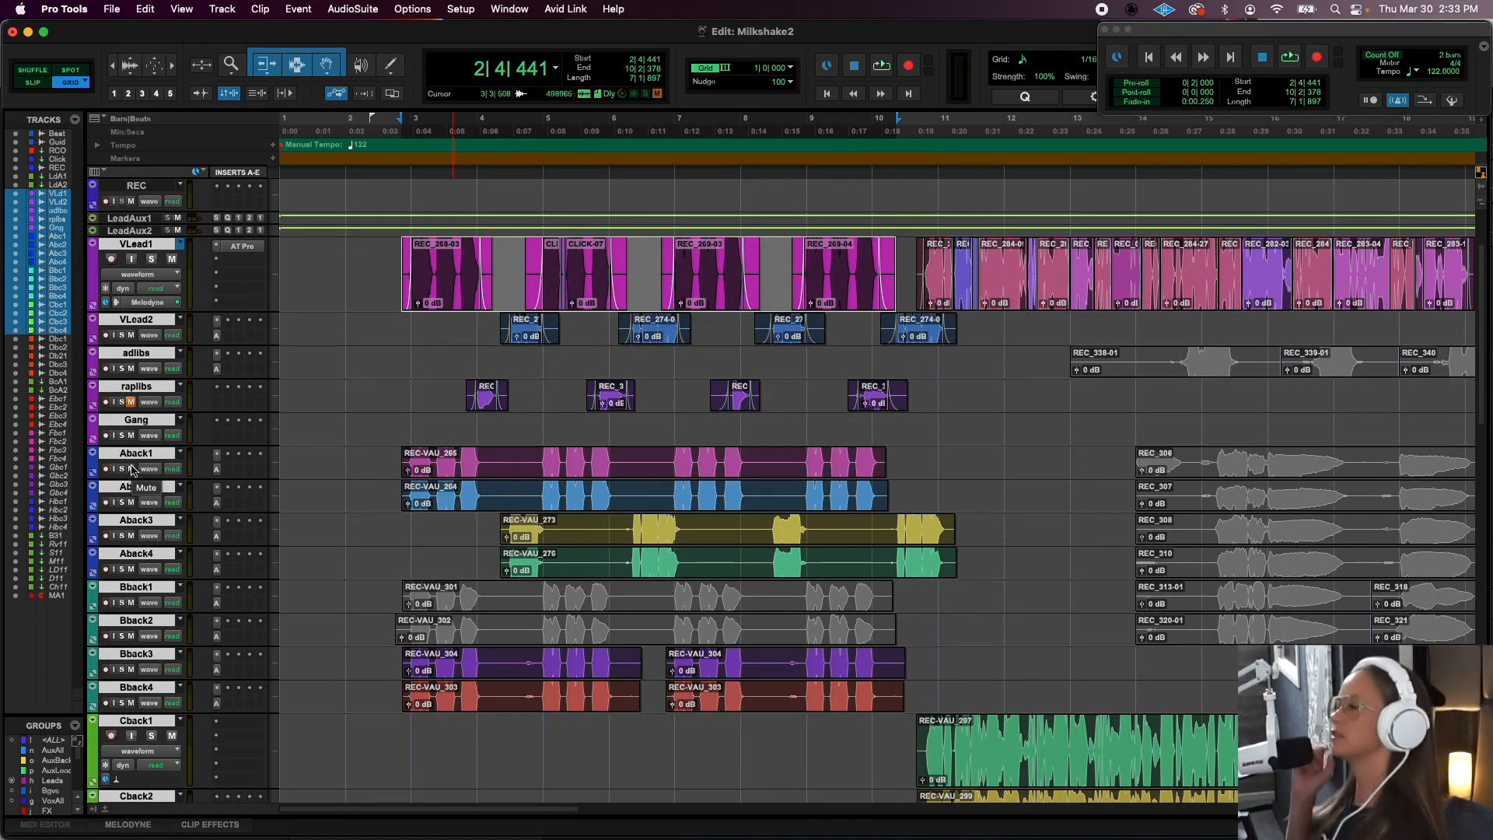
{"action": "key", "text": "space"}
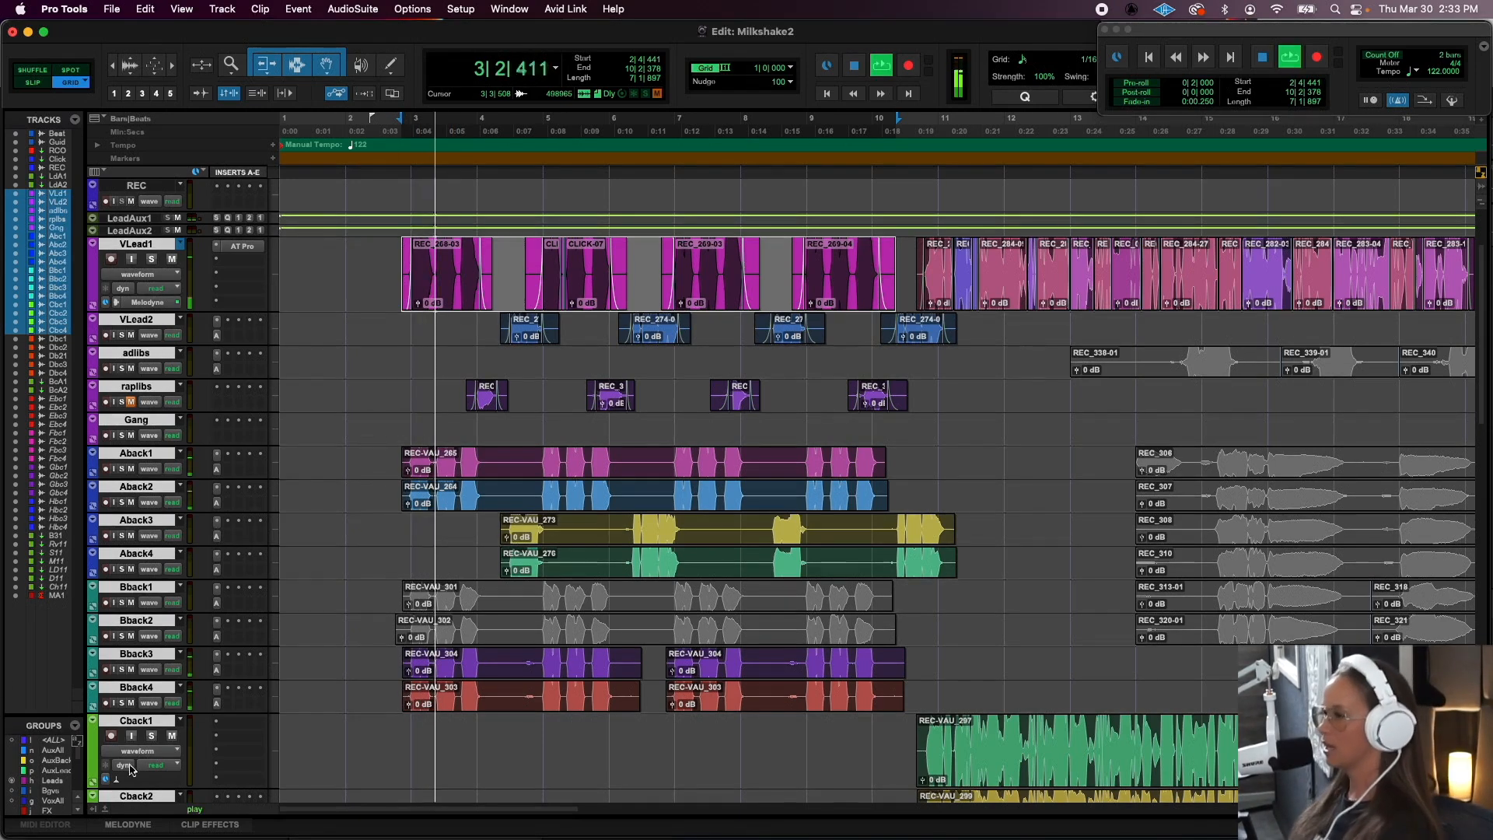
{"action": "key", "text": "space"}
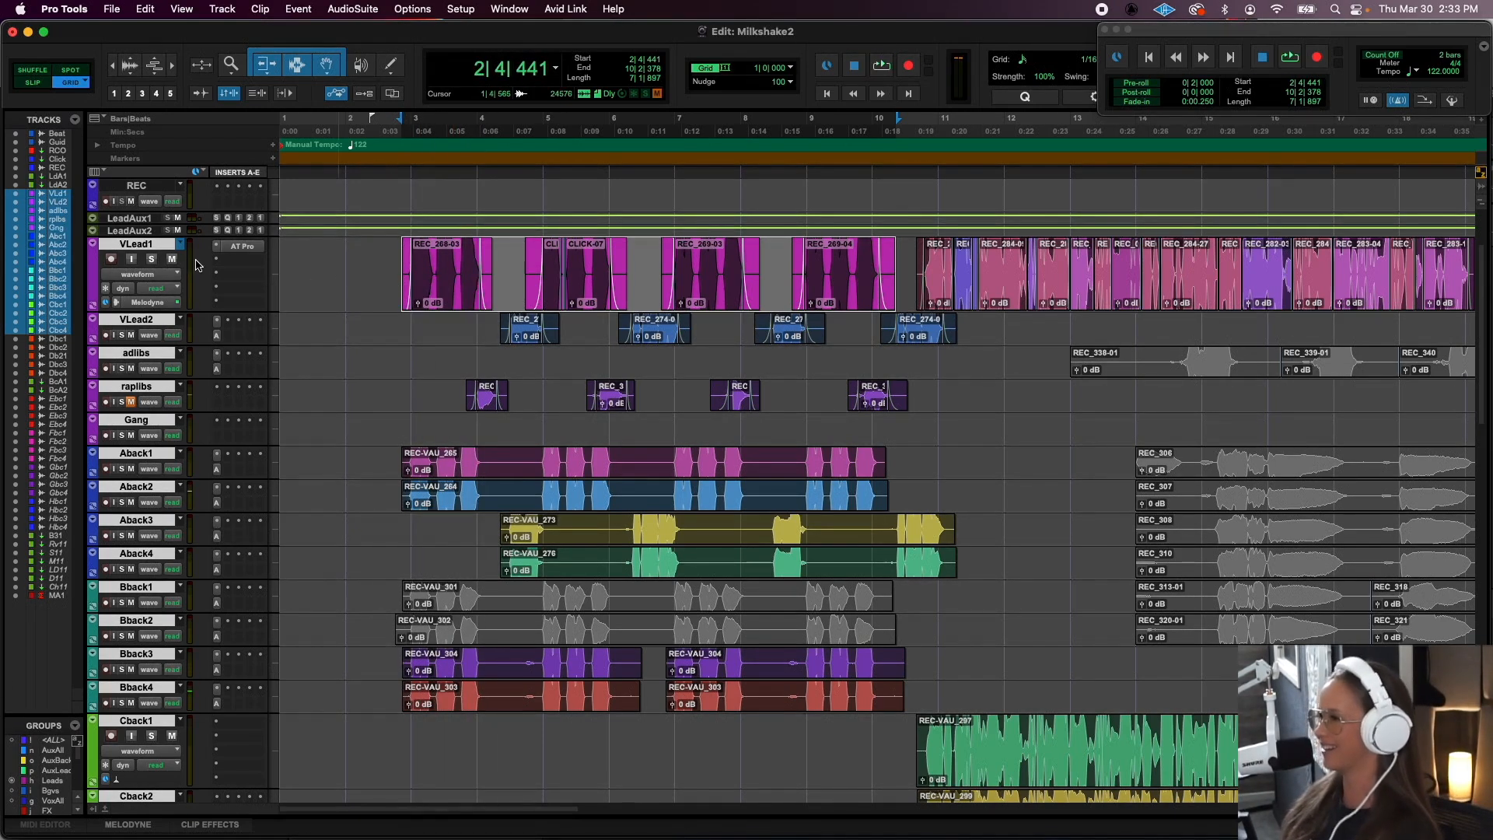
- Solo the VLead1 track and check its pan and level in the mixer before returning to the arrangement
{"action": "left_click", "coordinate": [152, 260]}
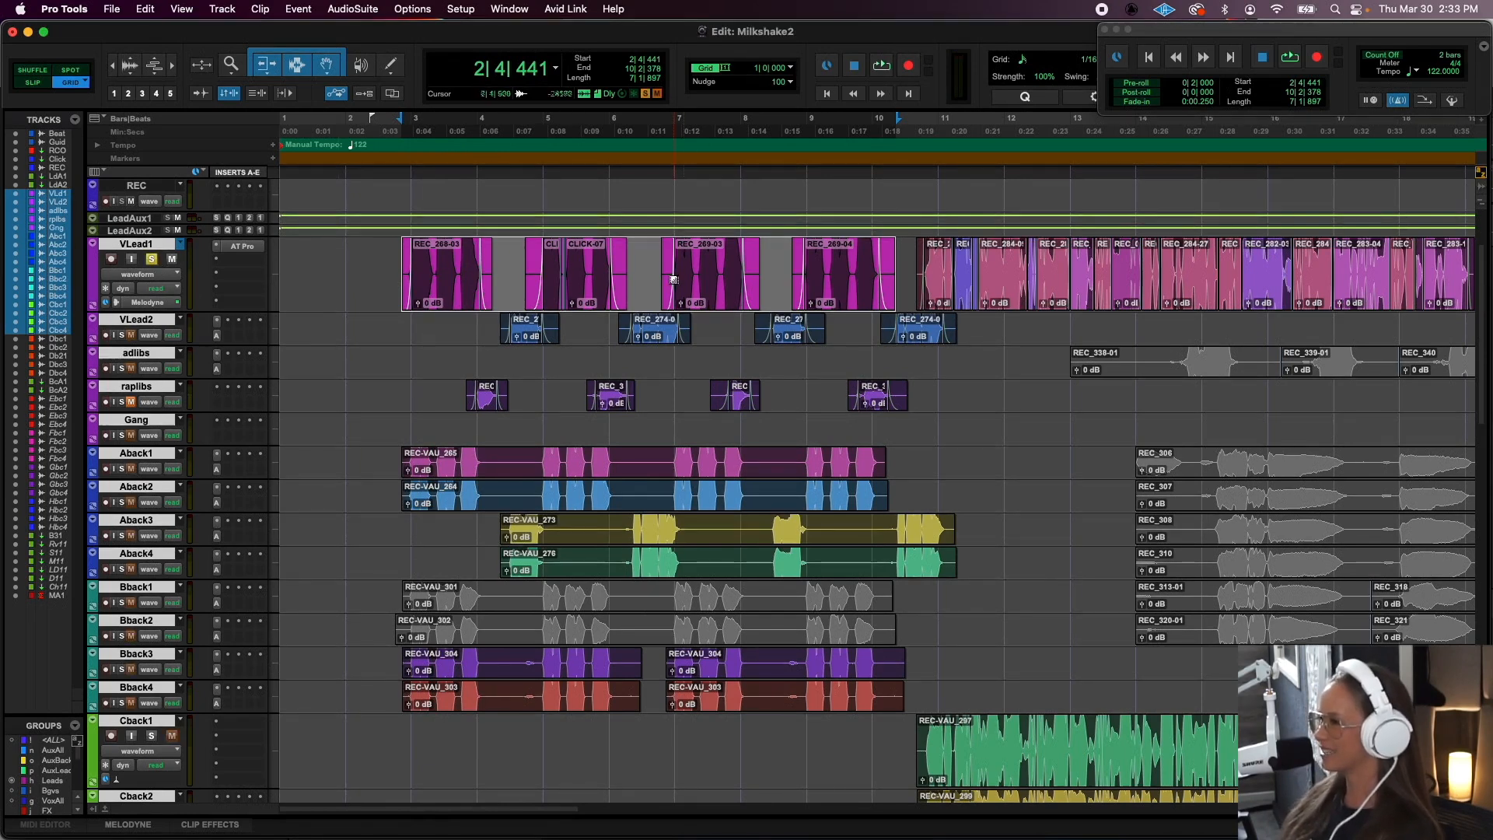
{"action": "key", "text": "super+equal"}
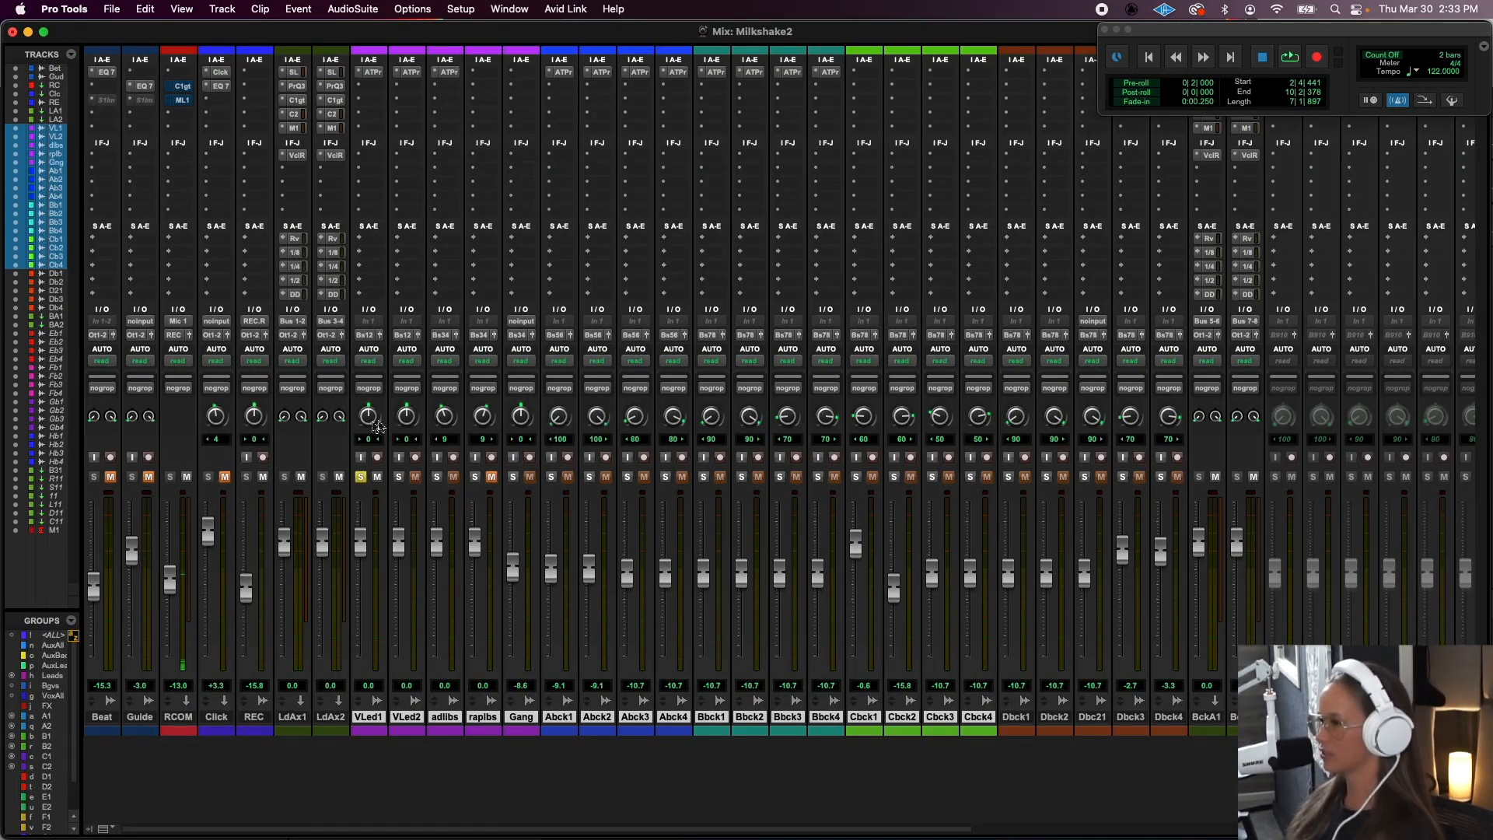
{"action": "key", "text": "super+equal"}
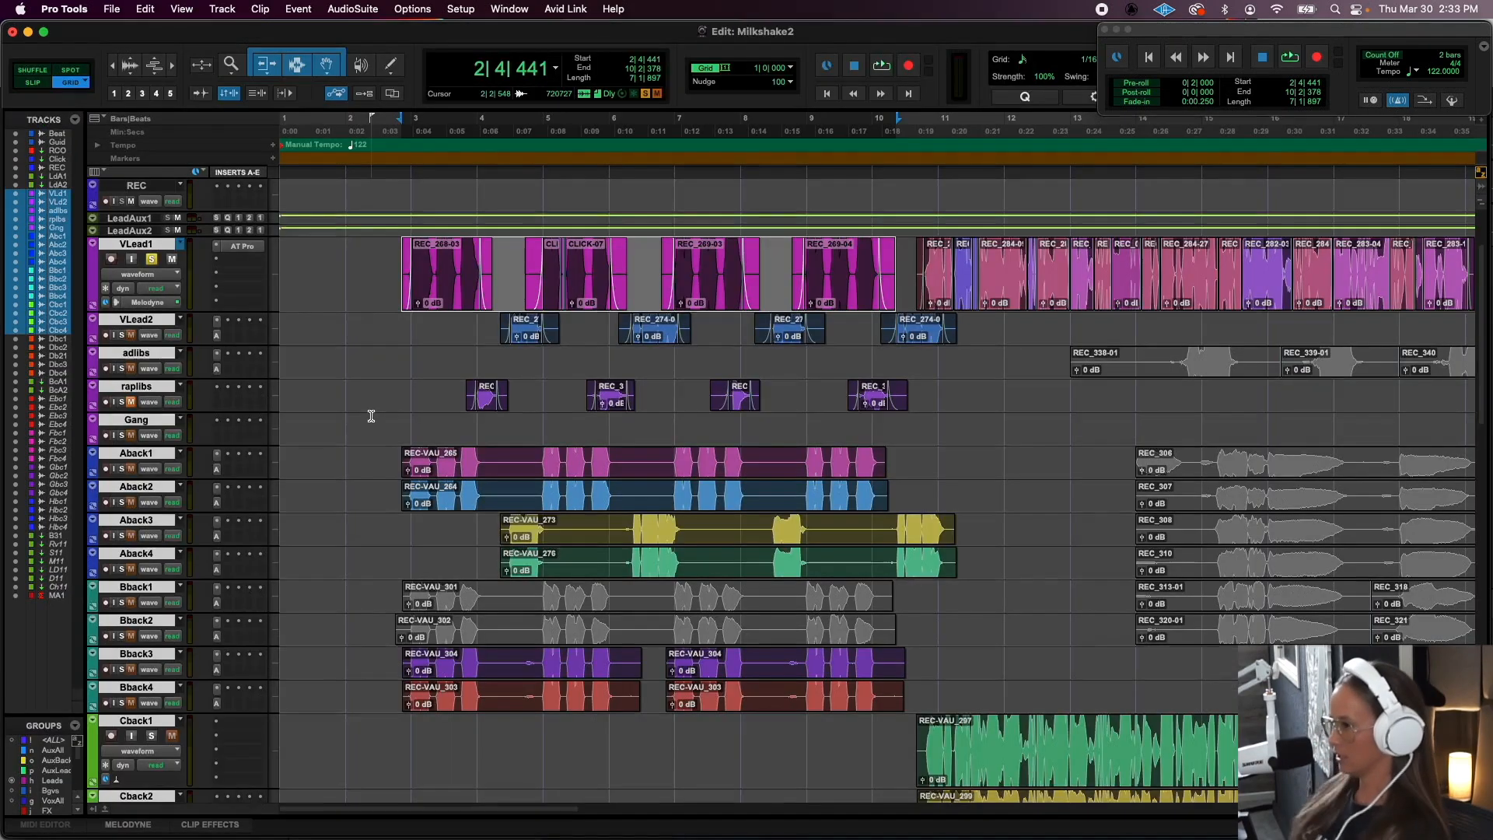
- Select clip REC-VAU_265 on Aback1 and audition it with Aback1 and Aback2 soloed in place of VLead1
{"action": "left_click", "coordinate": [143, 456], "text": "alt"}
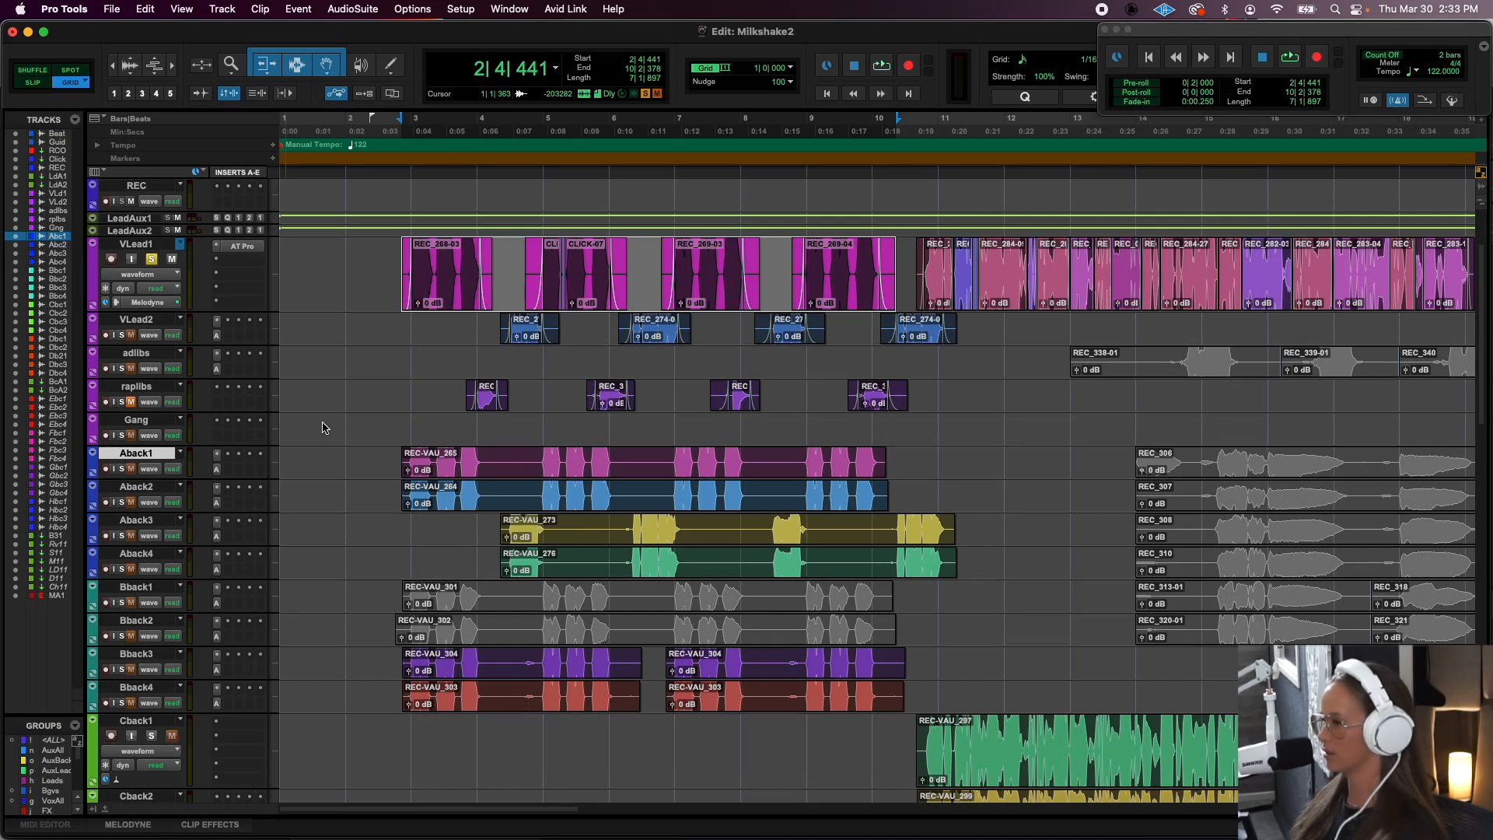
{"action": "left_click", "coordinate": [504, 471]}
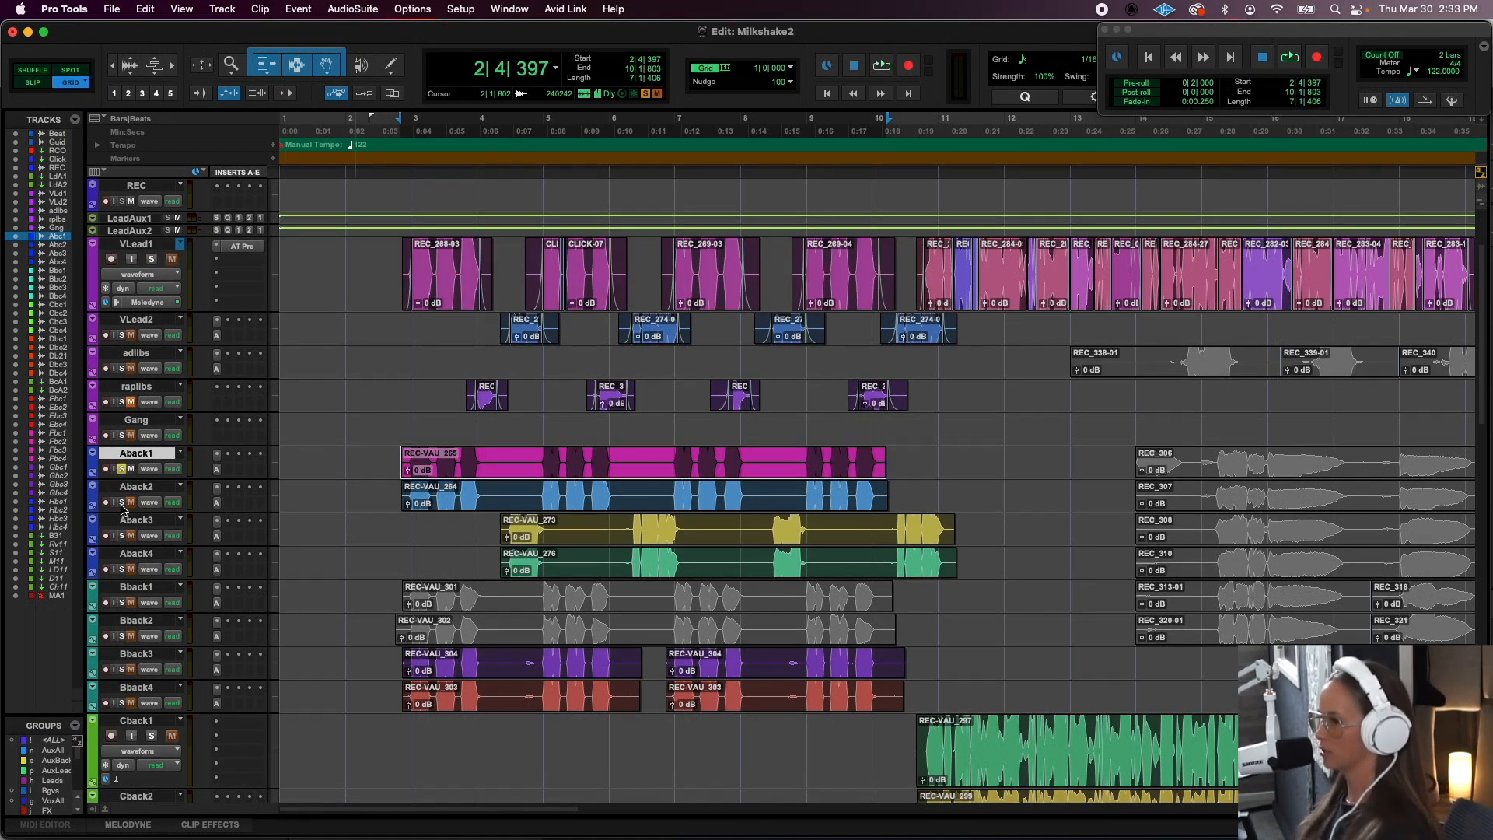
{"action": "key", "text": "space"}
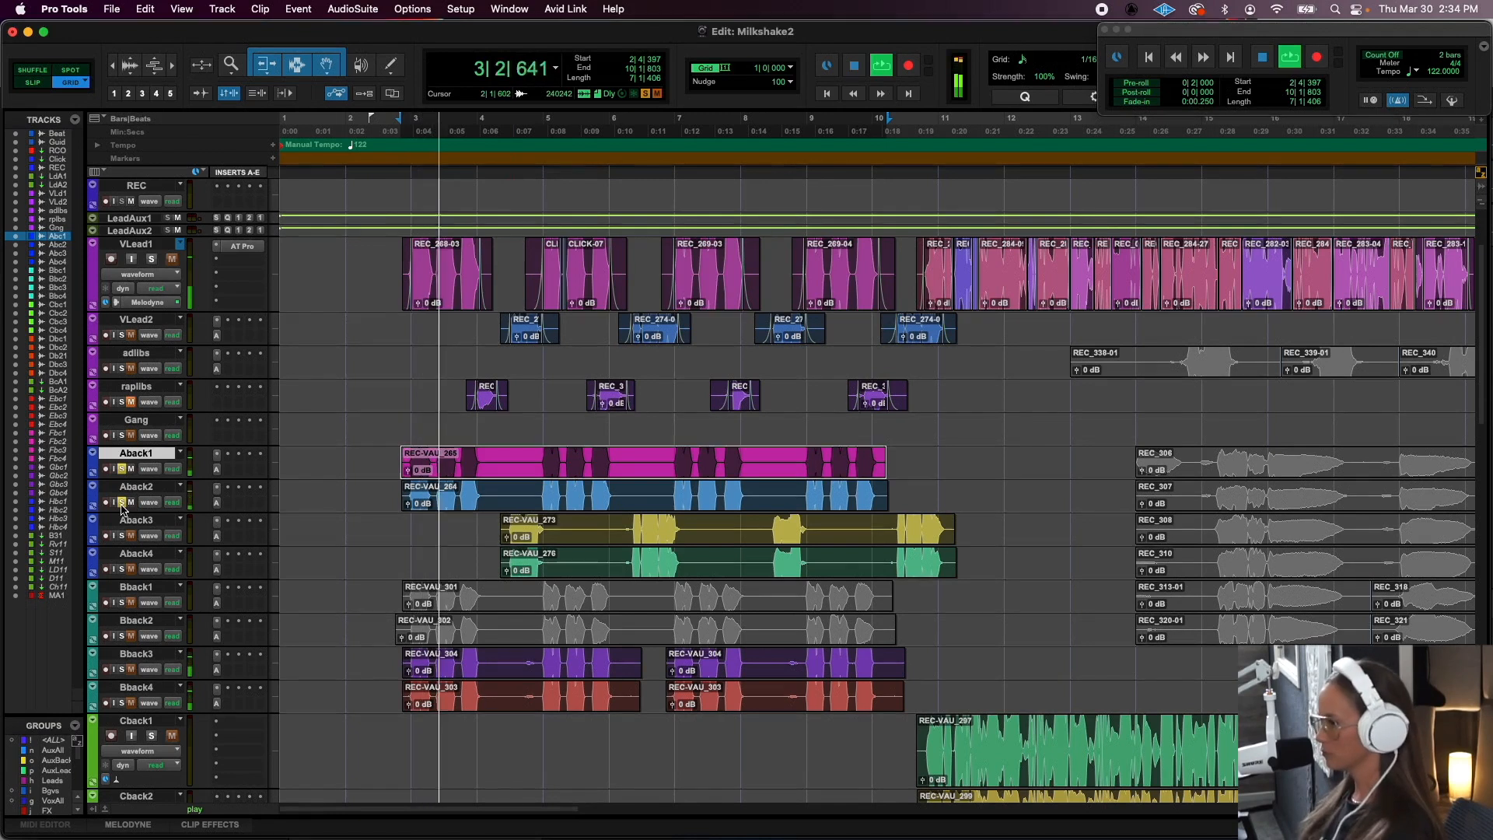
{"action": "key", "text": "space"}
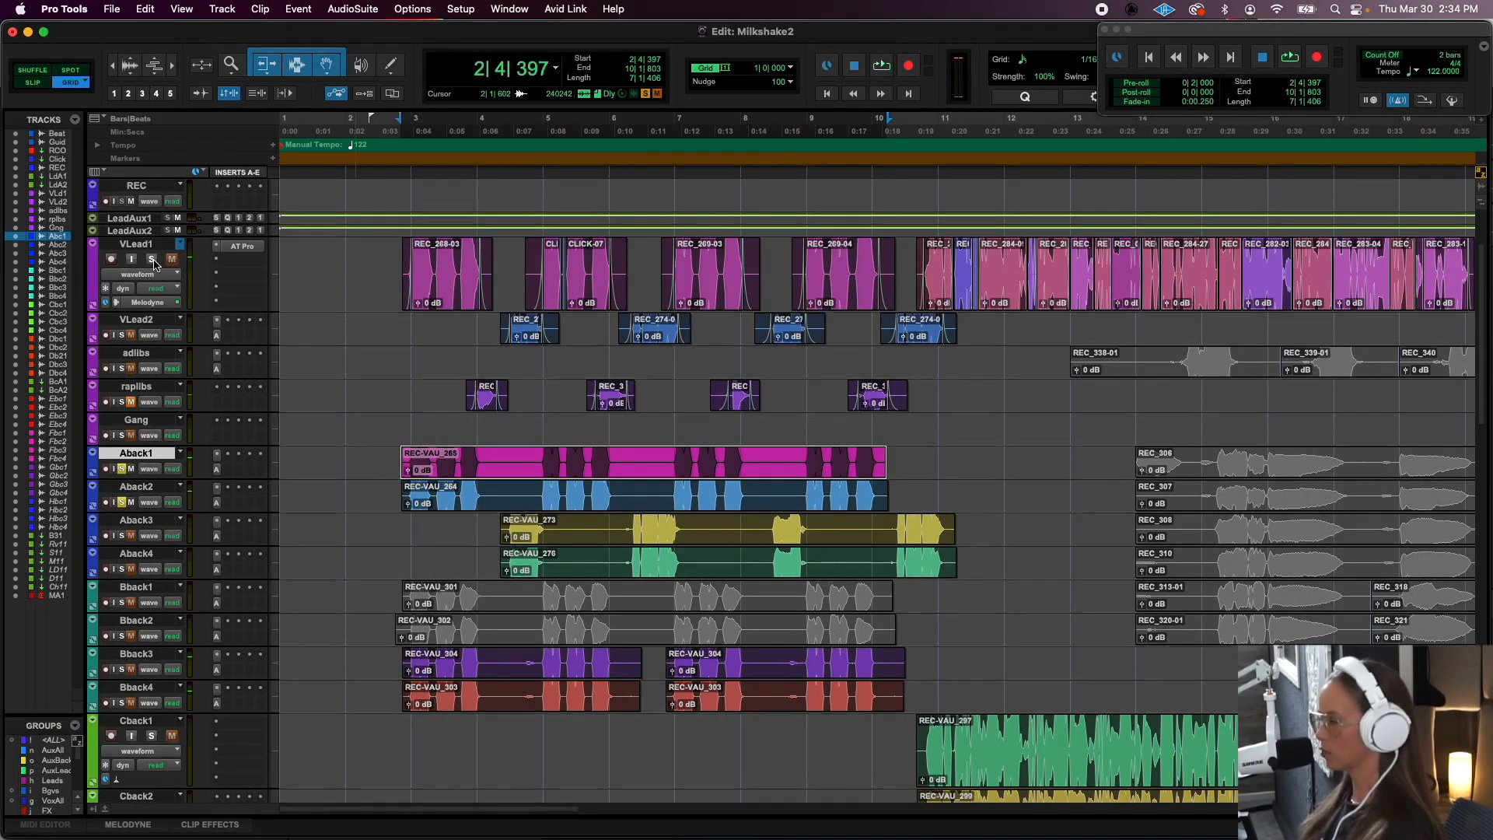
- Add VLead1 to the soloed Aback1 and Aback2 tracks and play the same passage
{"action": "left_click", "coordinate": [152, 259]}
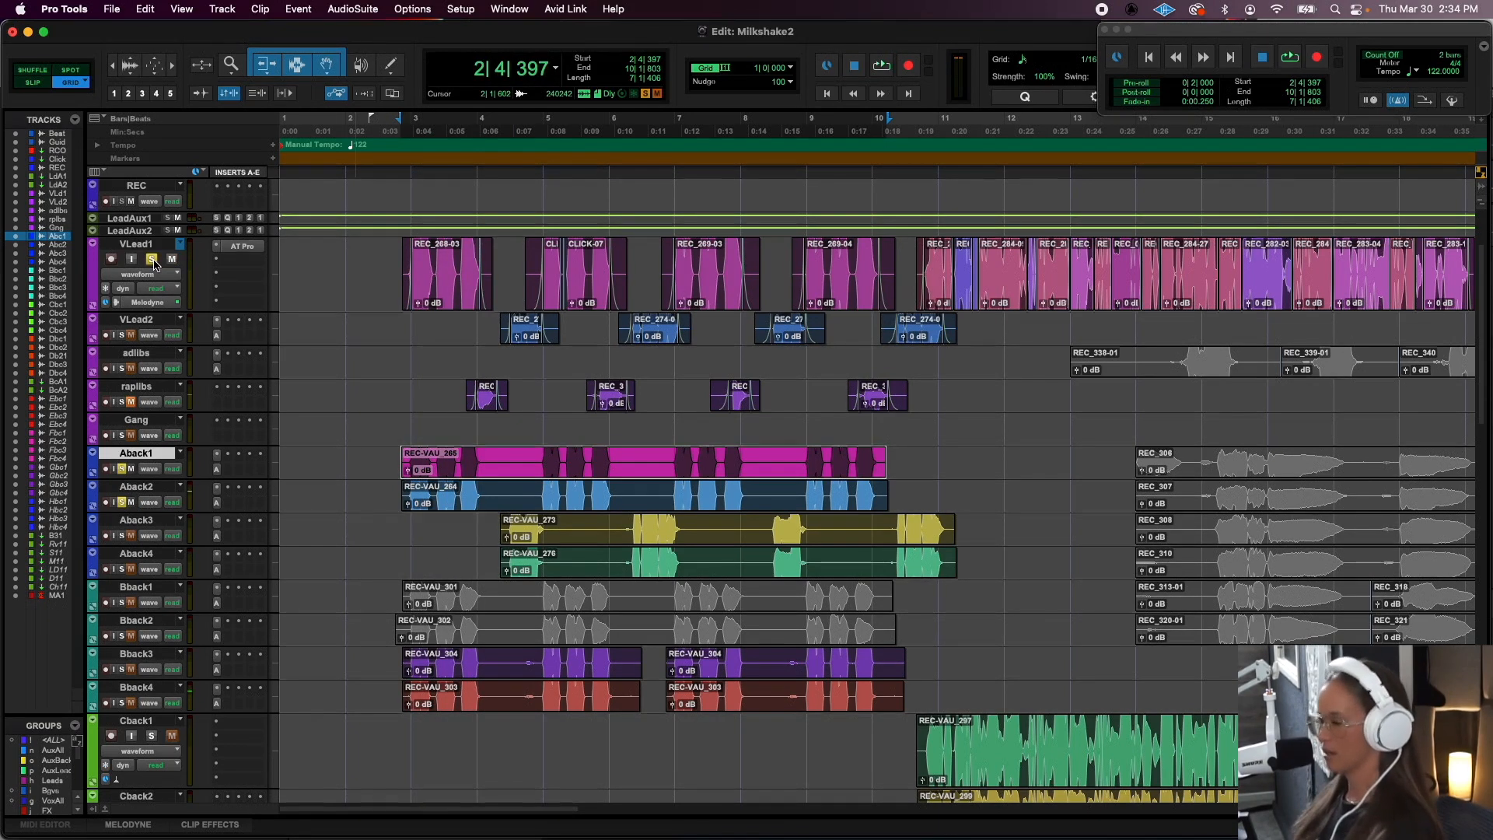
{"action": "key", "text": "space"}
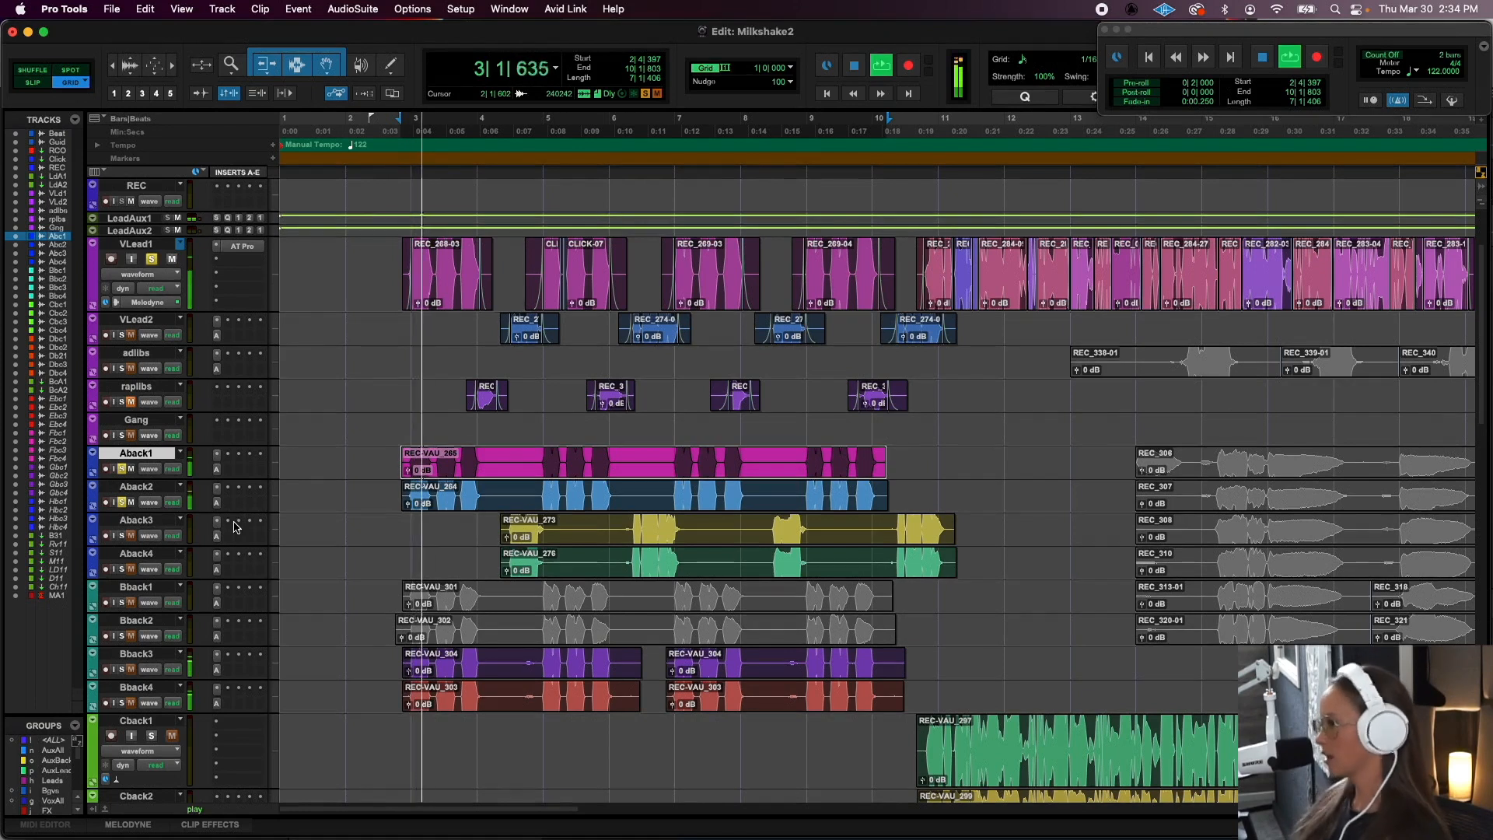
{"action": "key", "text": "space"}
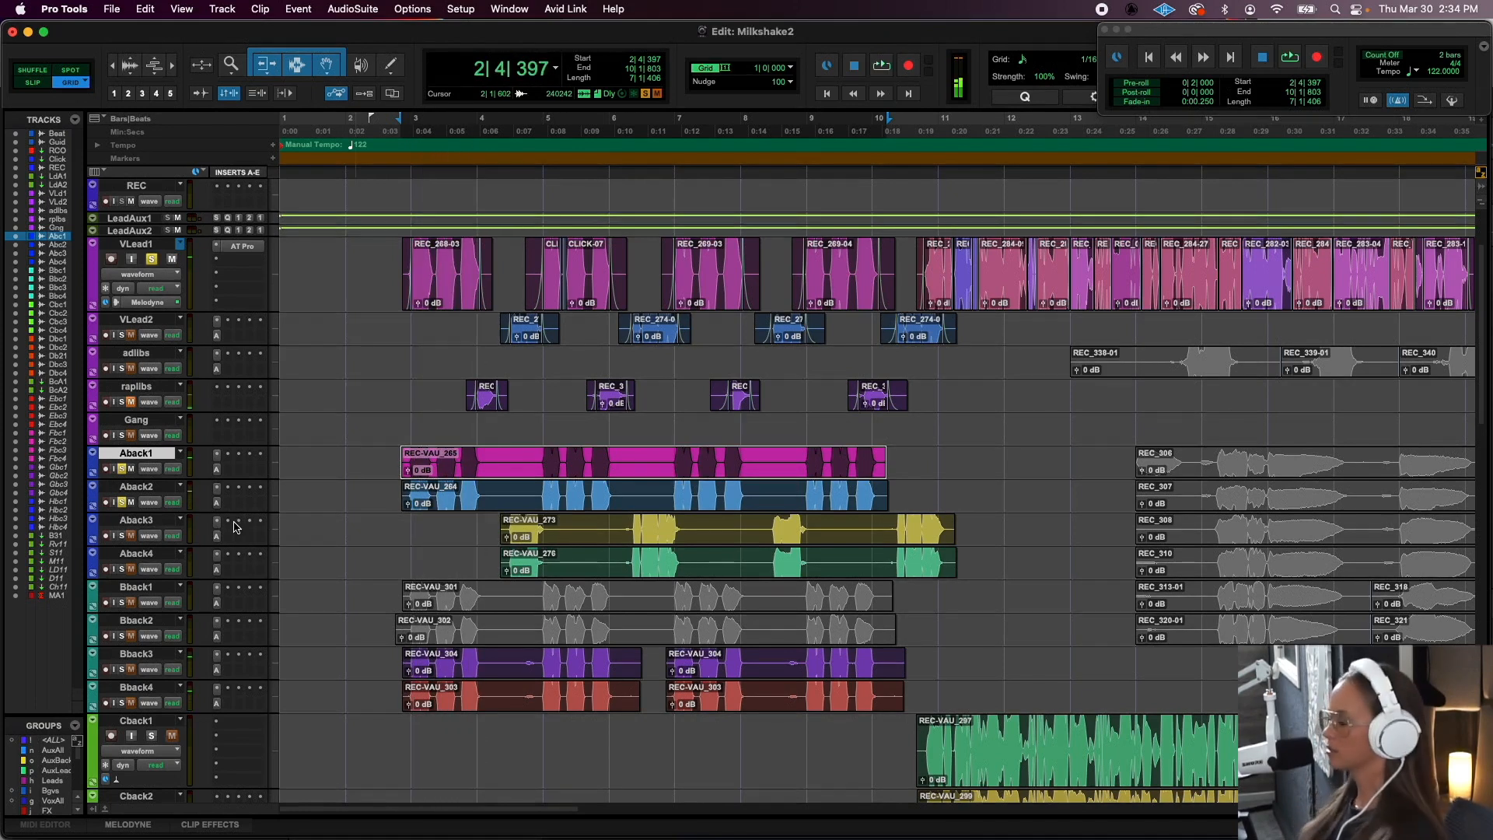
- Select the continuous run of VLead1 clips from about bar 10 to bar 19
{"action": "left_click", "coordinate": [501, 675]}
{"action": "left_click", "coordinate": [776, 663], "text": "shift"}
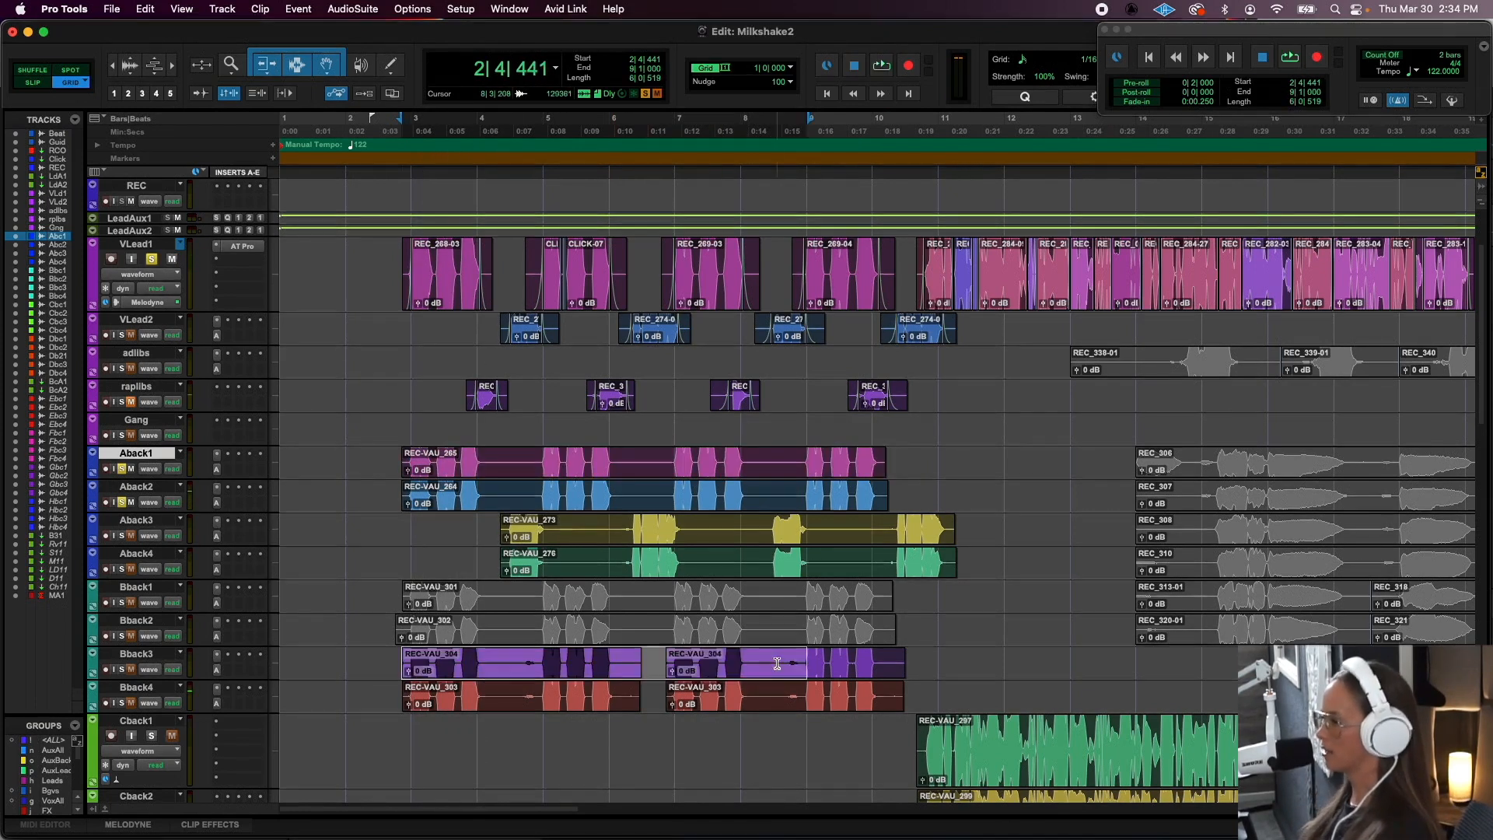
{"action": "left_click", "coordinate": [941, 306]}
{"action": "scroll", "coordinate": [943, 309], "scroll_direction": "right", "scroll_amount": 5}
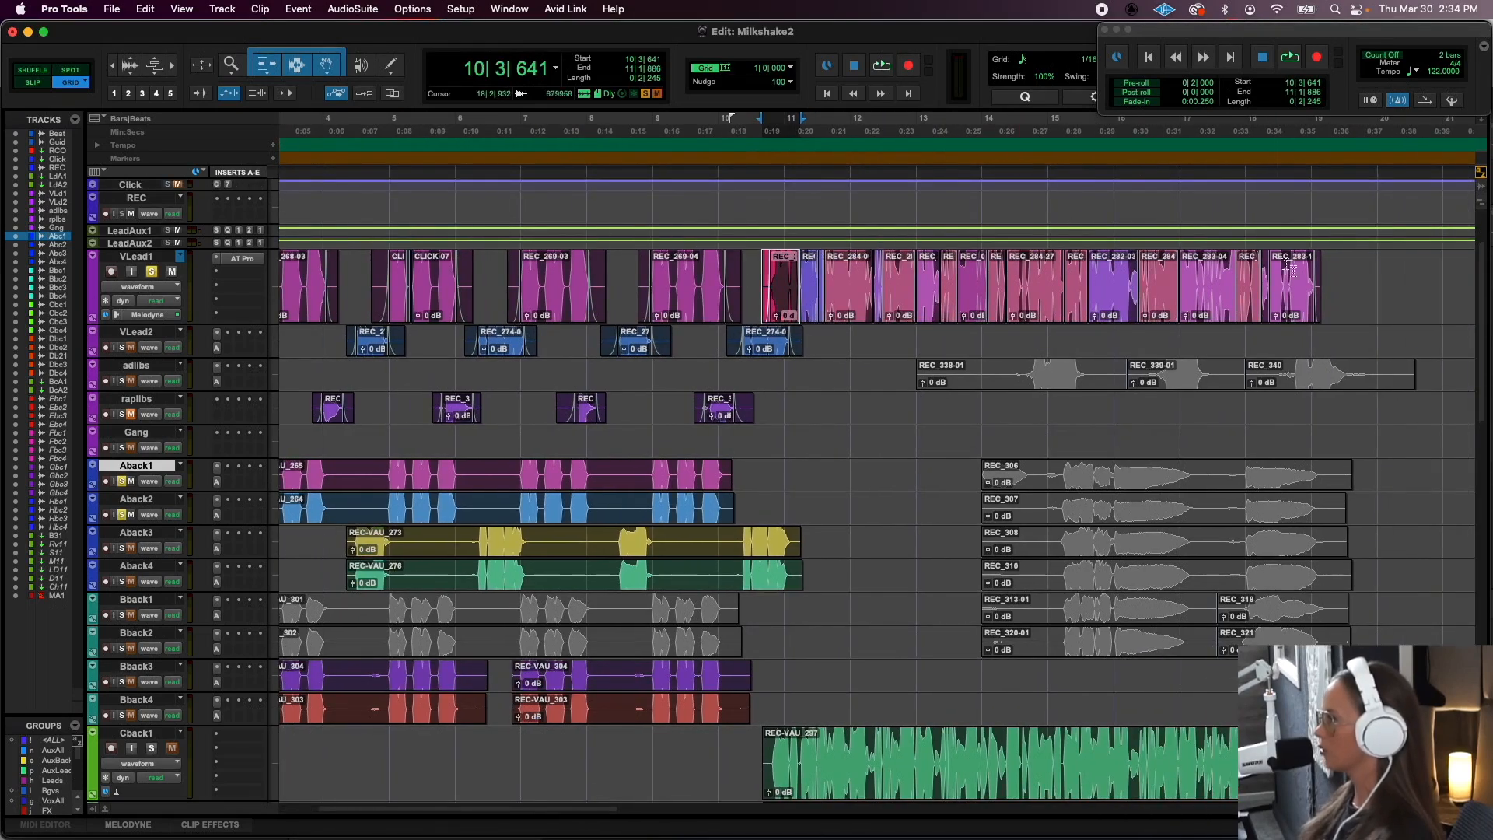
{"action": "left_click", "coordinate": [1293, 314], "text": "shift"}
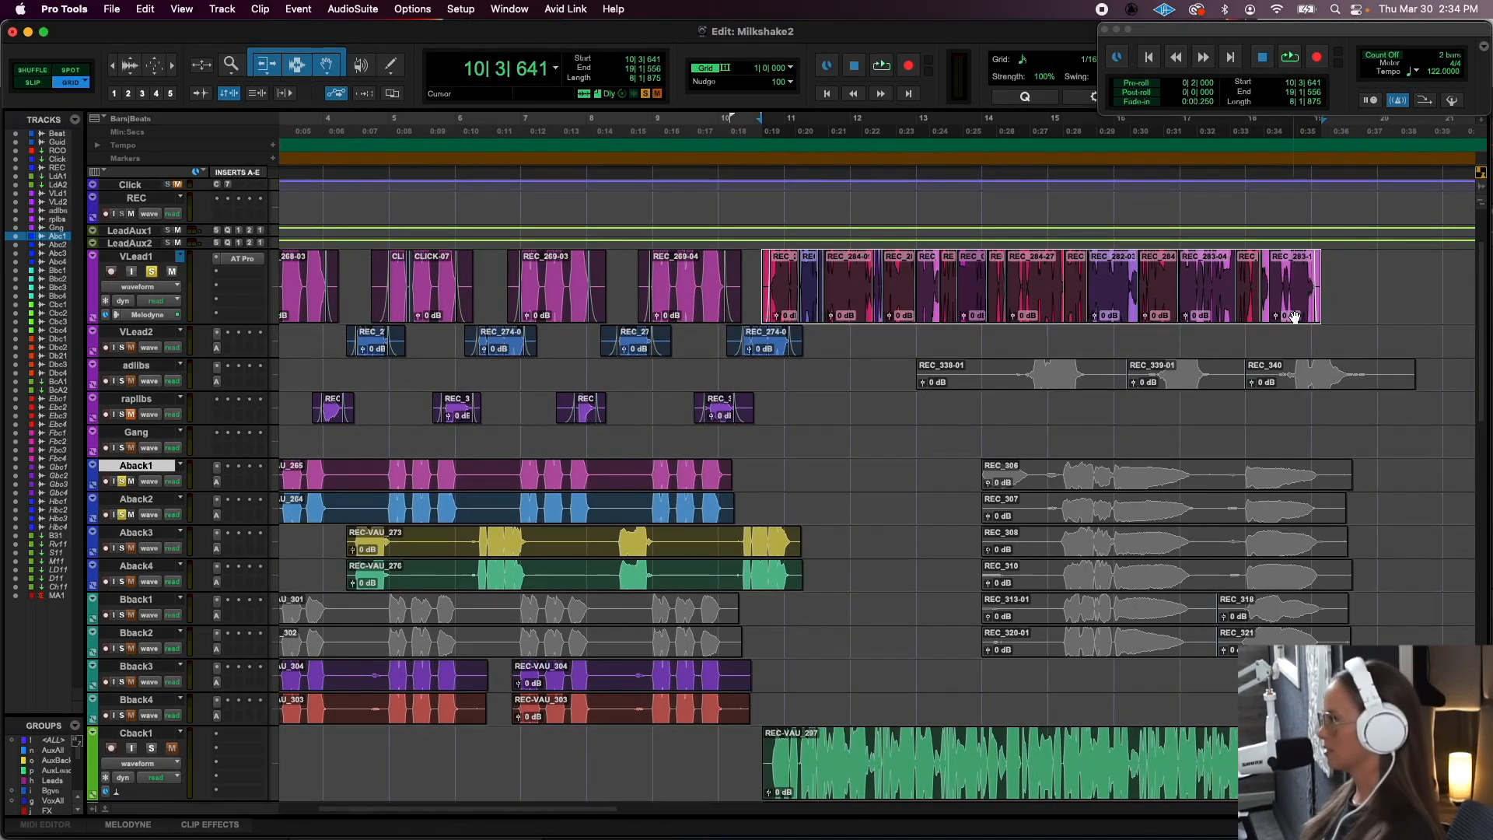
- Select clip REC-VAU_297 on Cback1 and examine the stacked Cback and Dback layers beneath it
{"action": "scroll", "coordinate": [1063, 619], "scroll_direction": "down", "scroll_amount": 1}
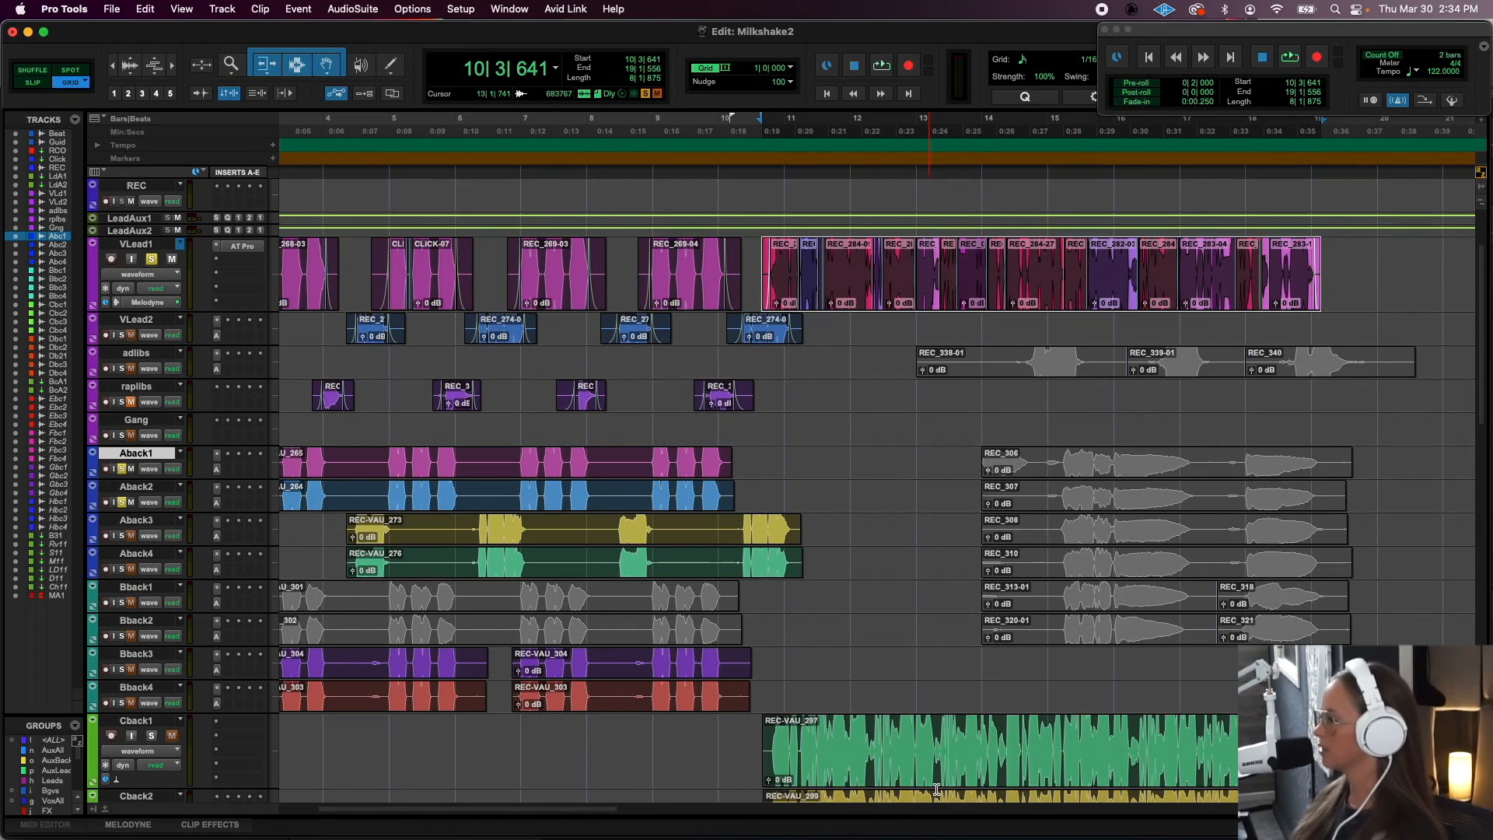
{"action": "left_click", "coordinate": [940, 774]}
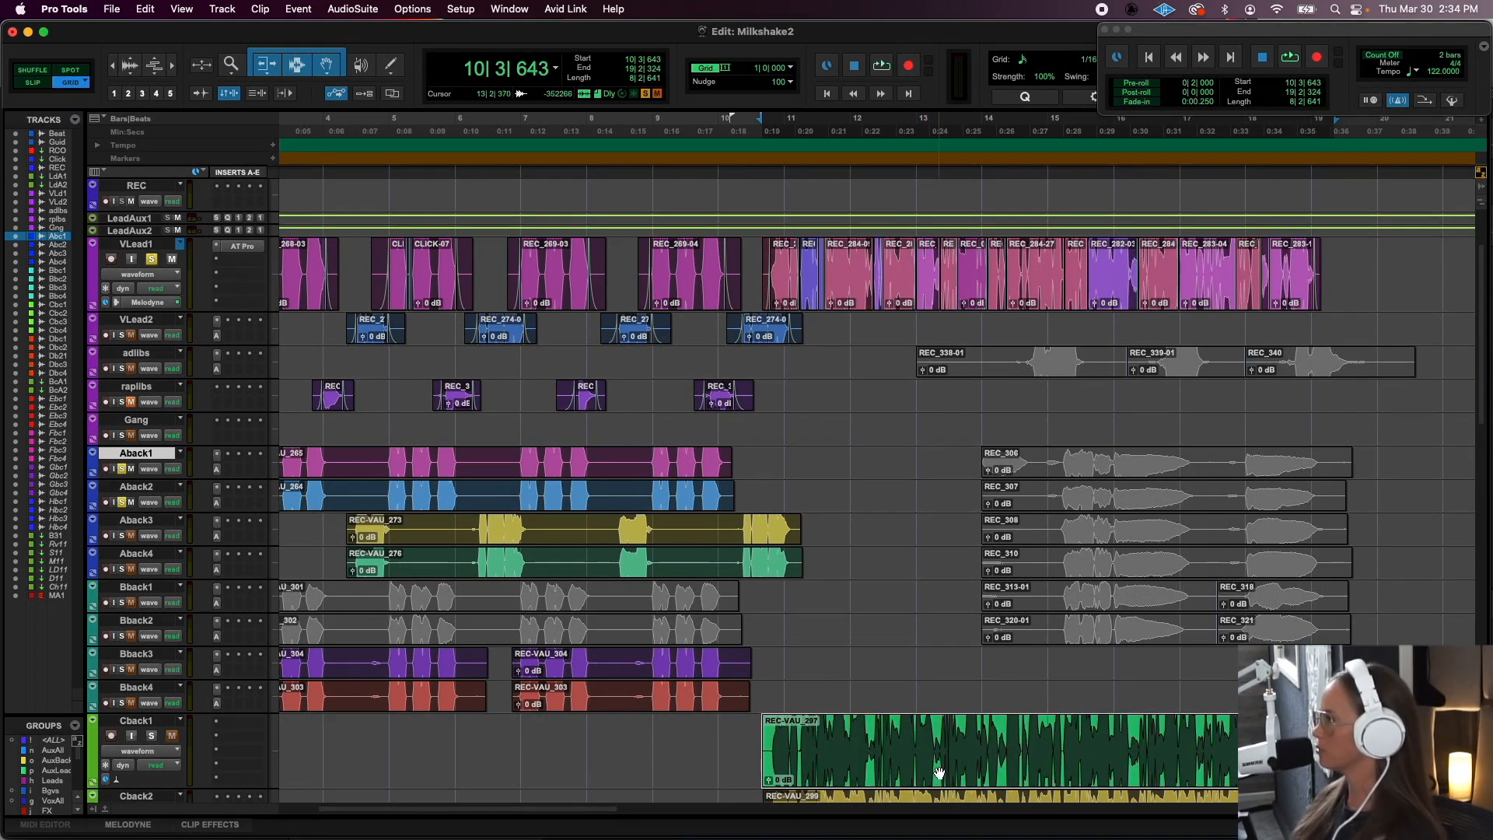
{"action": "scroll", "coordinate": [939, 772], "scroll_direction": "down", "scroll_amount": 10}
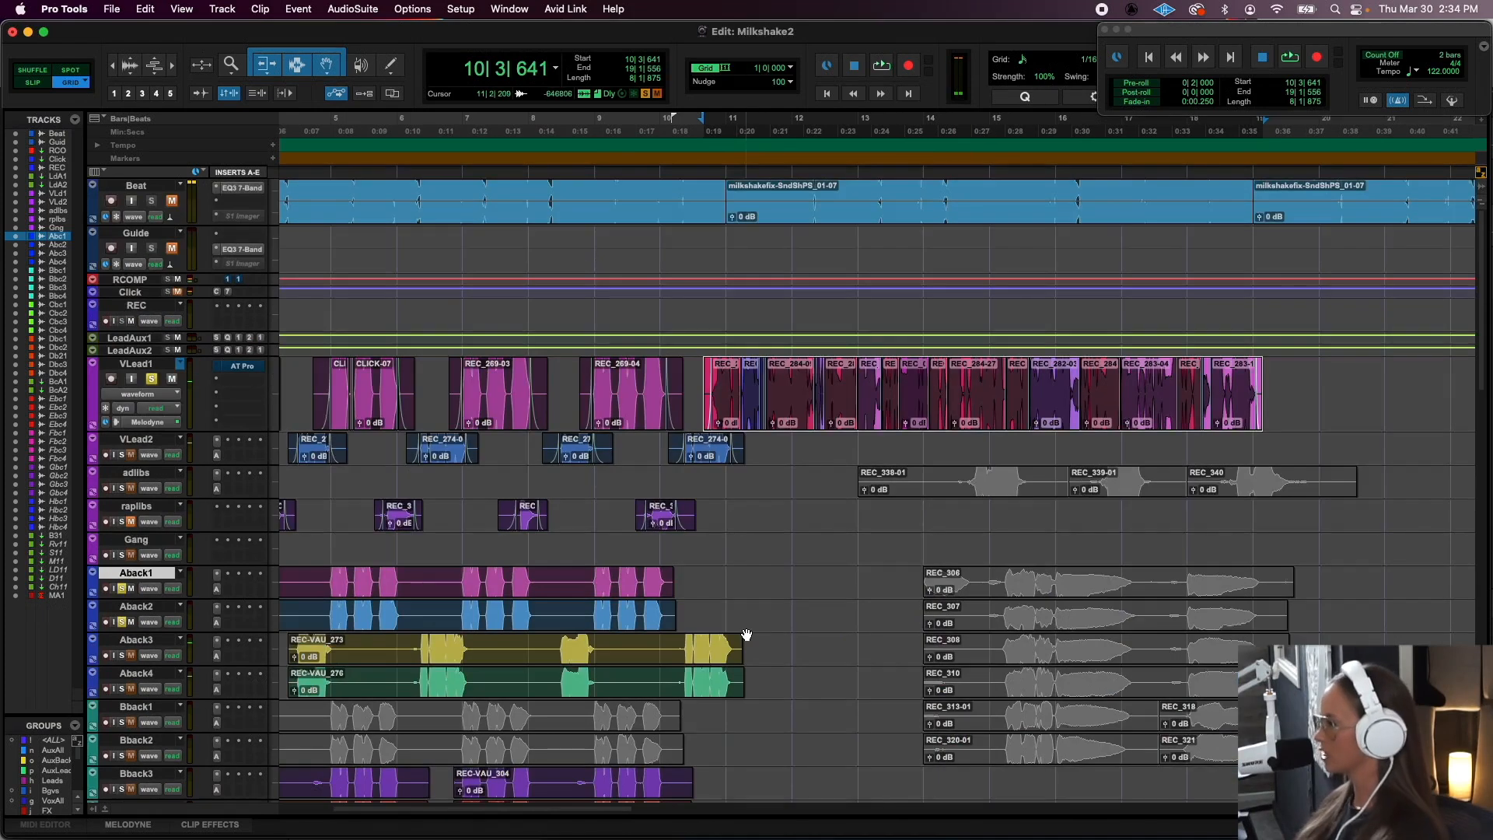
{"action": "scroll", "coordinate": [745, 635], "scroll_direction": "down", "scroll_amount": 5}
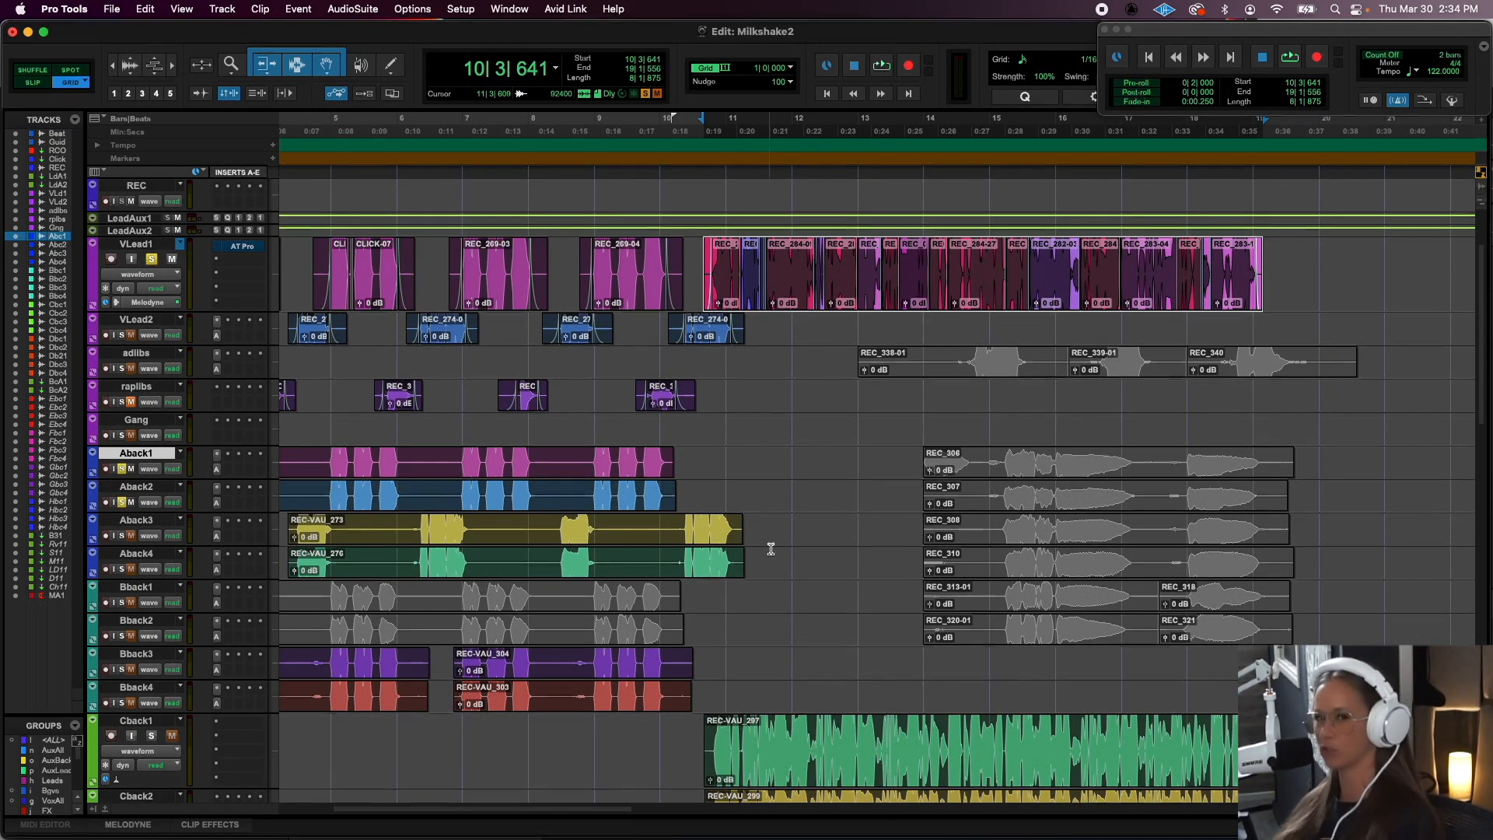
- Solo Cback1 and Cback2 in place of VLead1, and audition the passage of Cback1 clip REC-VAU_297
{"action": "scroll", "coordinate": [771, 549], "scroll_direction": "down", "scroll_amount": 2}
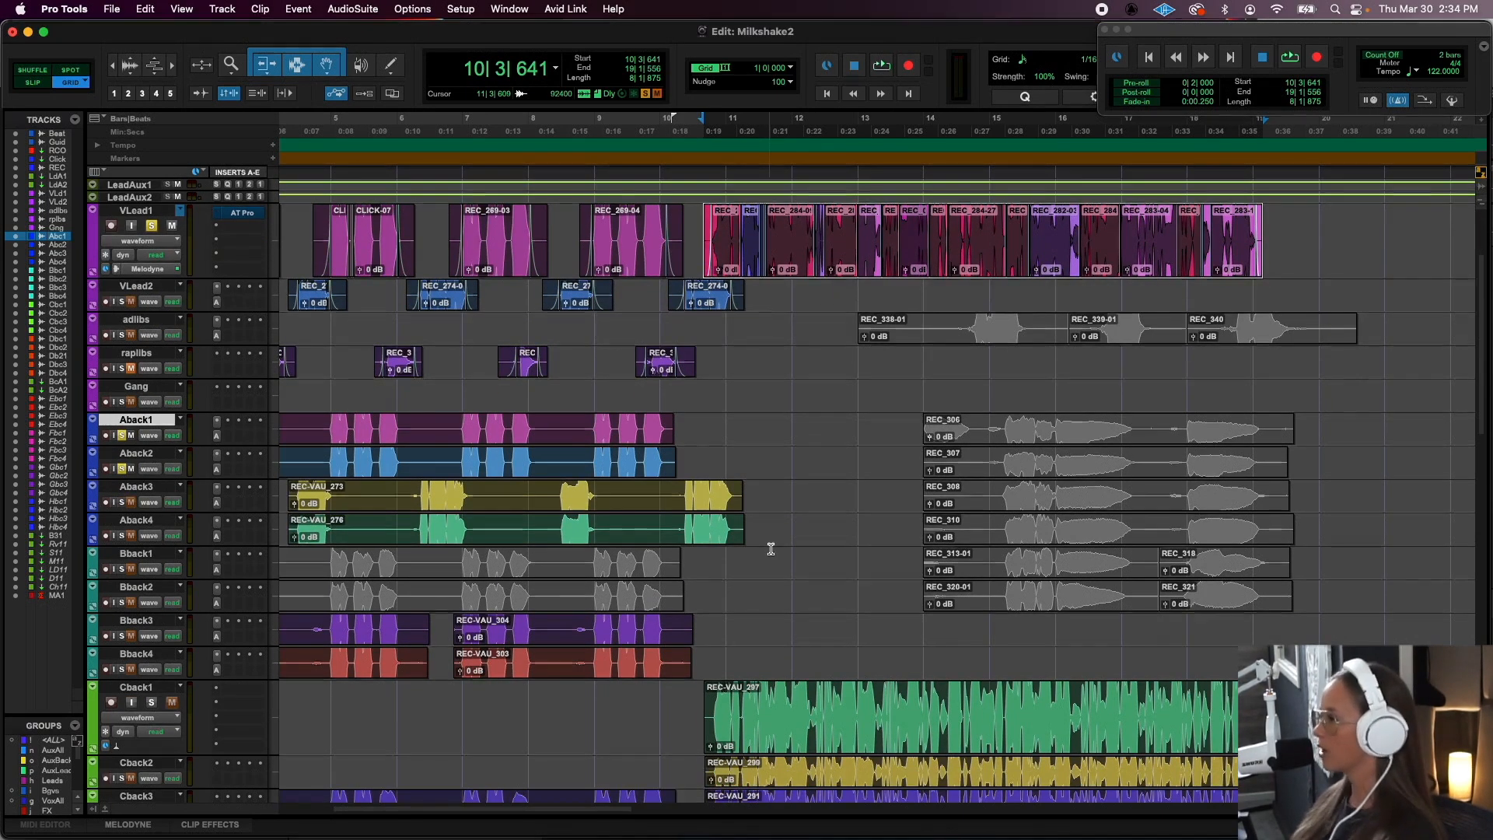
{"action": "scroll", "coordinate": [770, 549], "scroll_direction": "down", "scroll_amount": 1}
{"action": "left_click", "coordinate": [151, 213]}
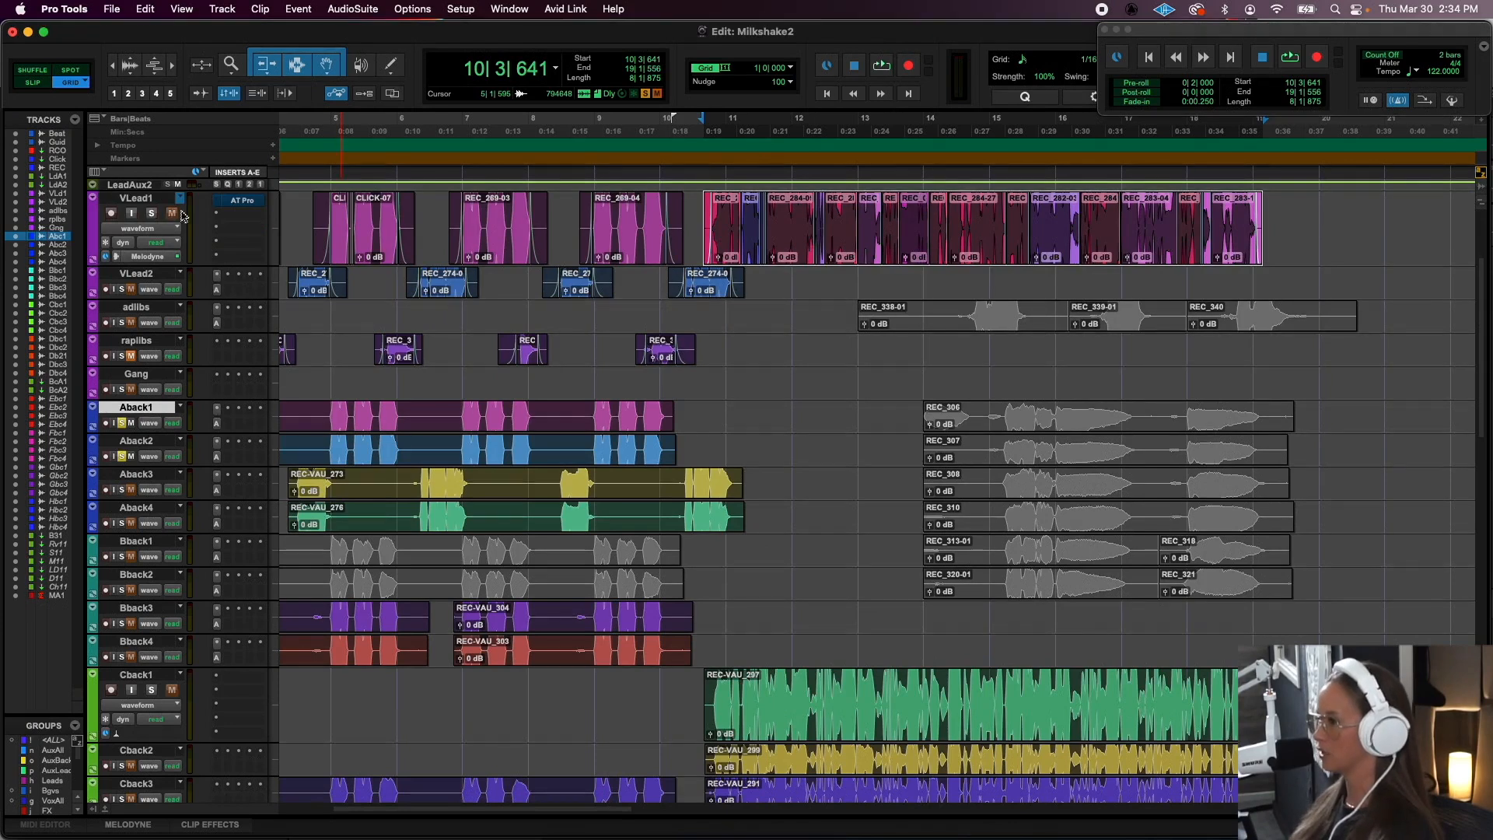
{"action": "left_click", "coordinate": [155, 692]}
{"action": "left_click", "coordinate": [828, 737]}
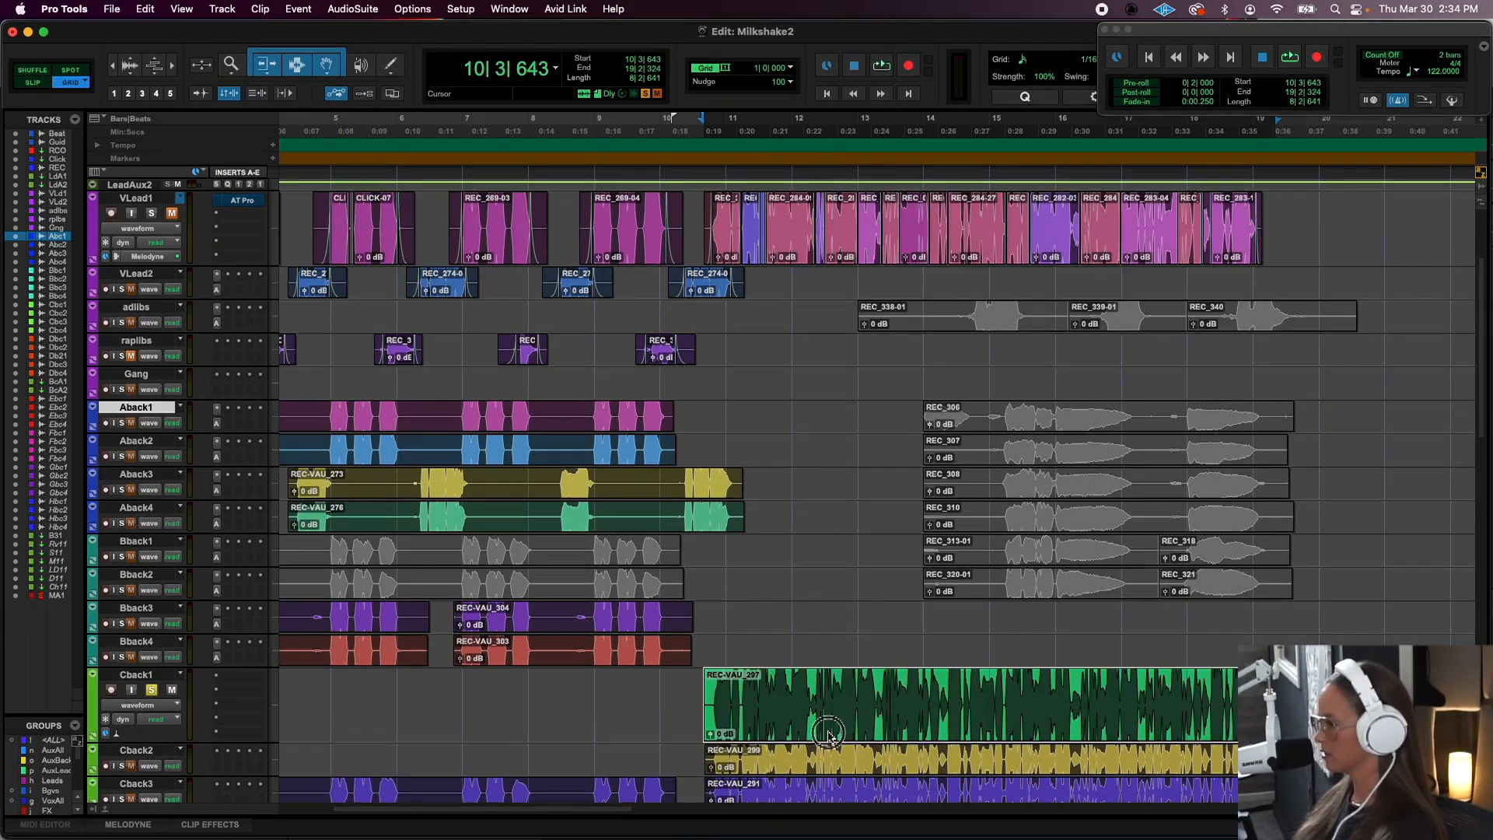
{"action": "key", "text": "space"}
{"action": "scroll", "coordinate": [828, 737], "scroll_direction": "down", "scroll_amount": 8}
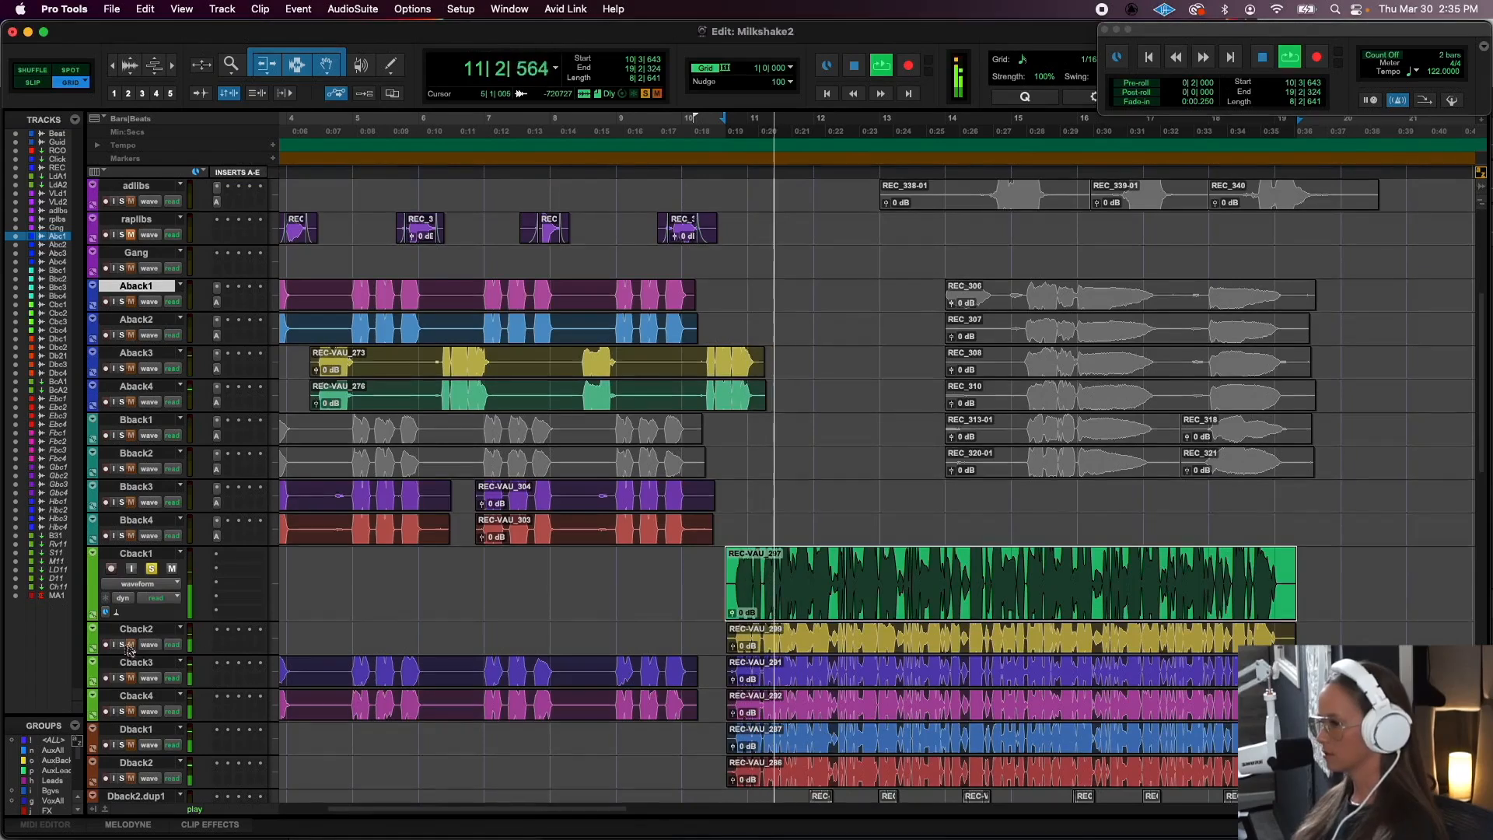
{"action": "key", "text": "space"}
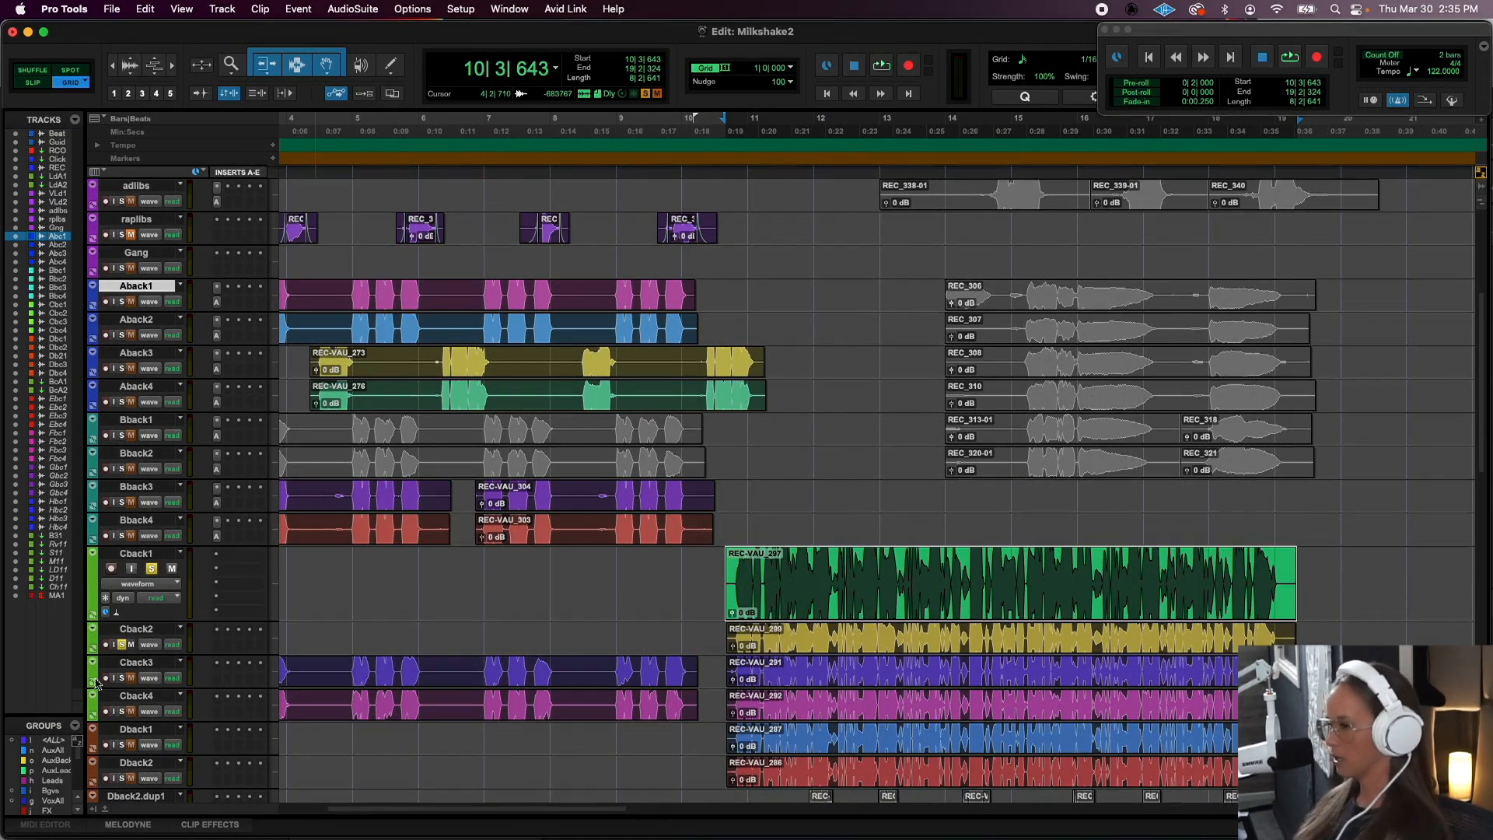
- Switch the solo from Cback1 and Cback2 to Cback3 and Cback4, and audition clips REC-VAU_291 and REC-VAU_292
{"action": "left_click", "coordinate": [122, 711]}
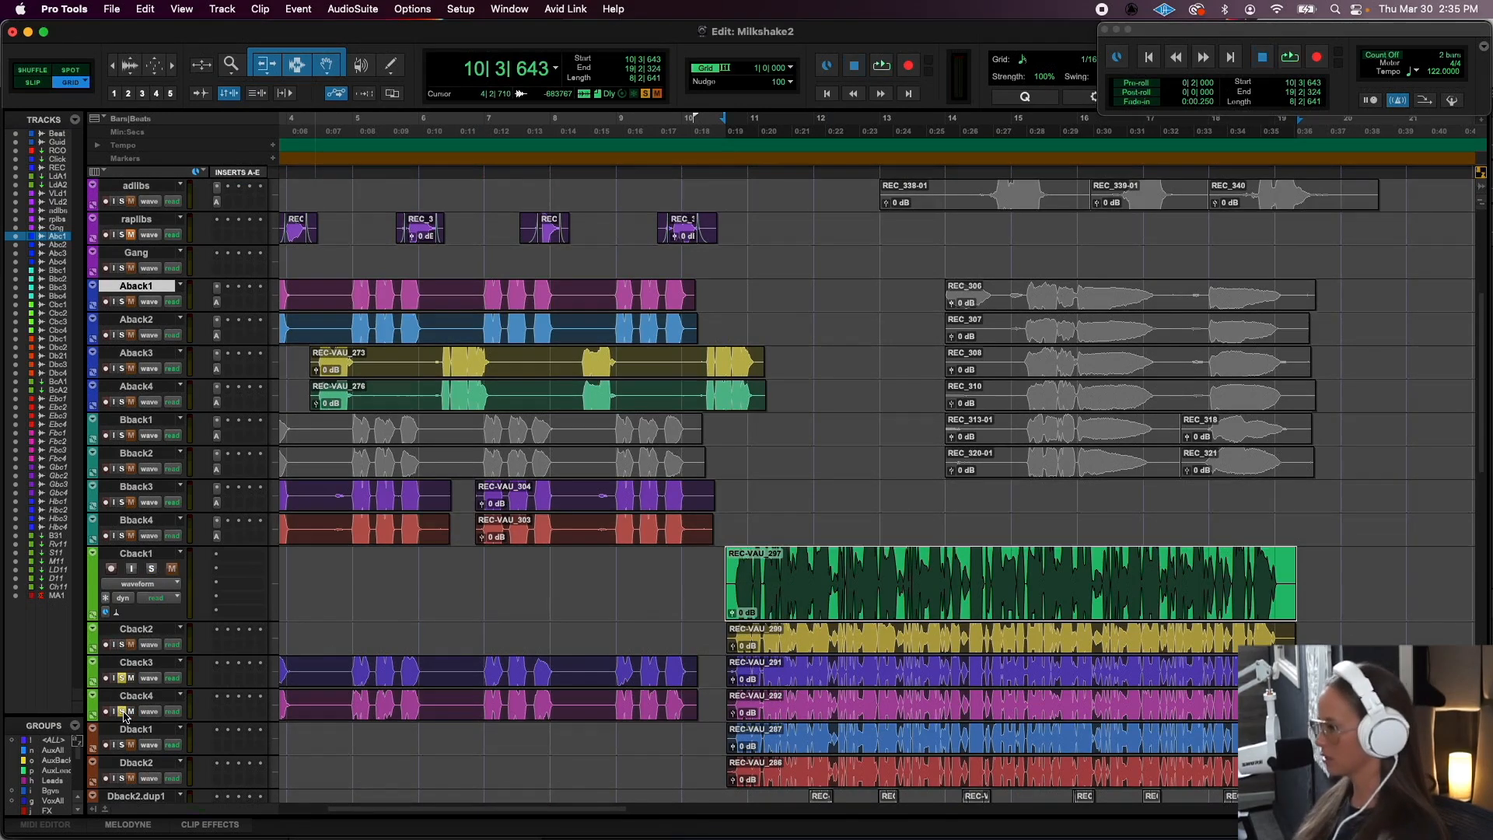
{"action": "key", "text": "space"}
{"action": "left_click", "coordinate": [853, 713]}
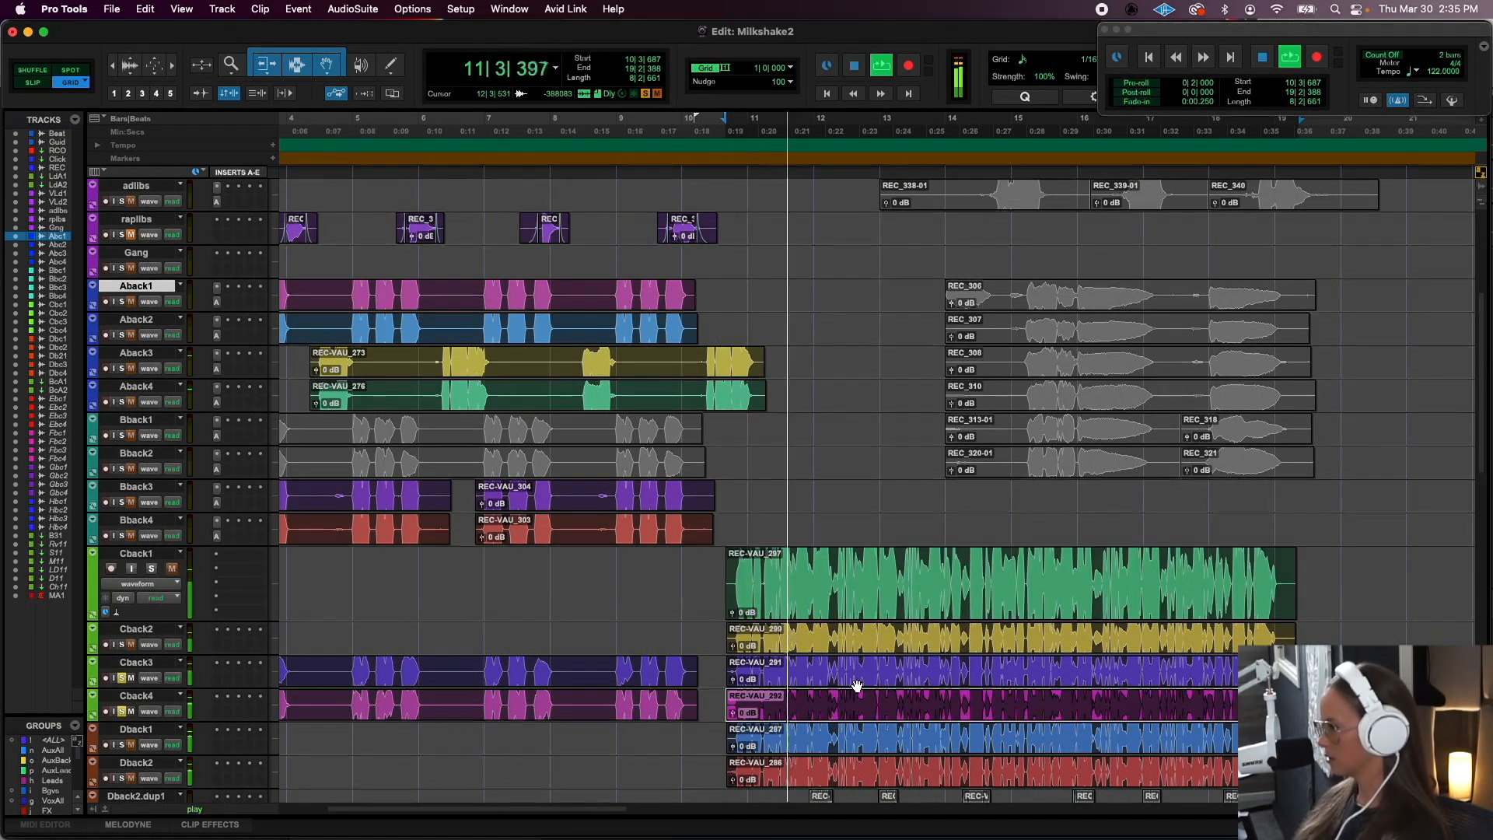
{"action": "key", "text": "space"}
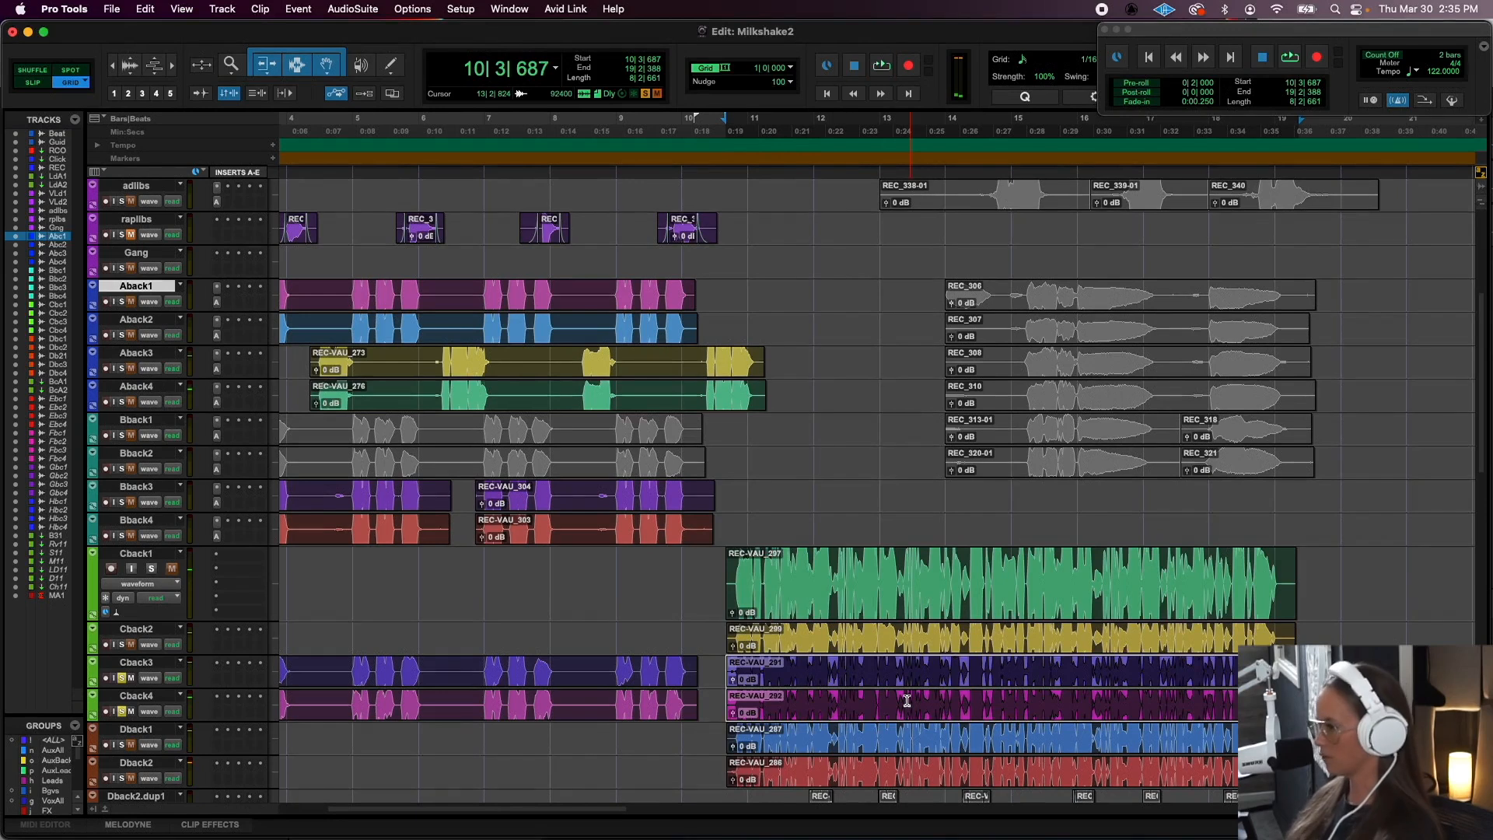
- Replay the passage of the selected Cback3 and Cback4 clips, and add Cback1 and Cback2 to the soloed tracks
{"action": "scroll", "coordinate": [943, 444], "scroll_direction": "up", "scroll_amount": 4}
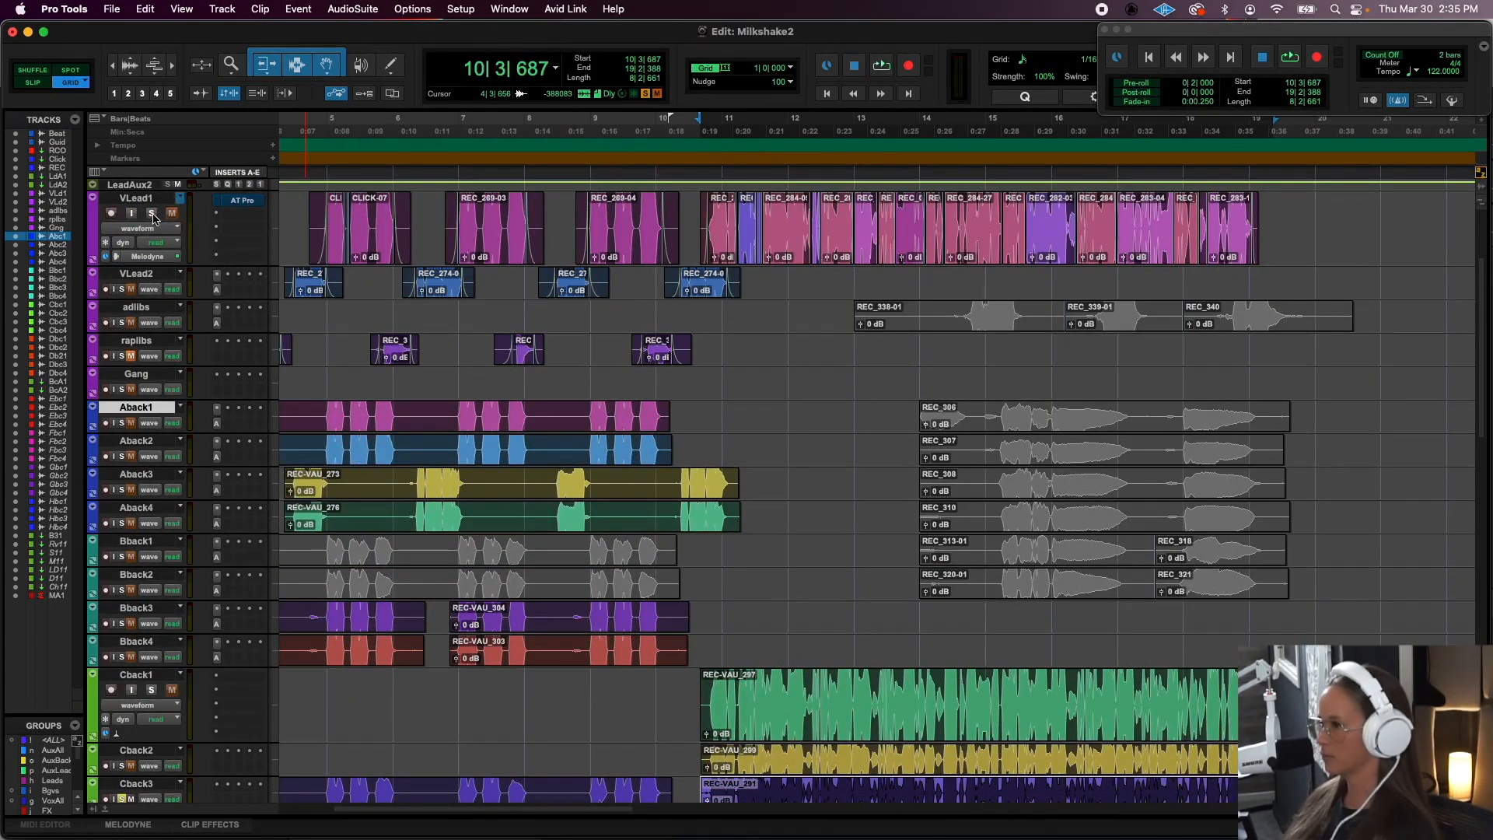
{"action": "key", "text": "space"}
{"action": "scroll", "coordinate": [745, 452], "scroll_direction": "down", "scroll_amount": 10}
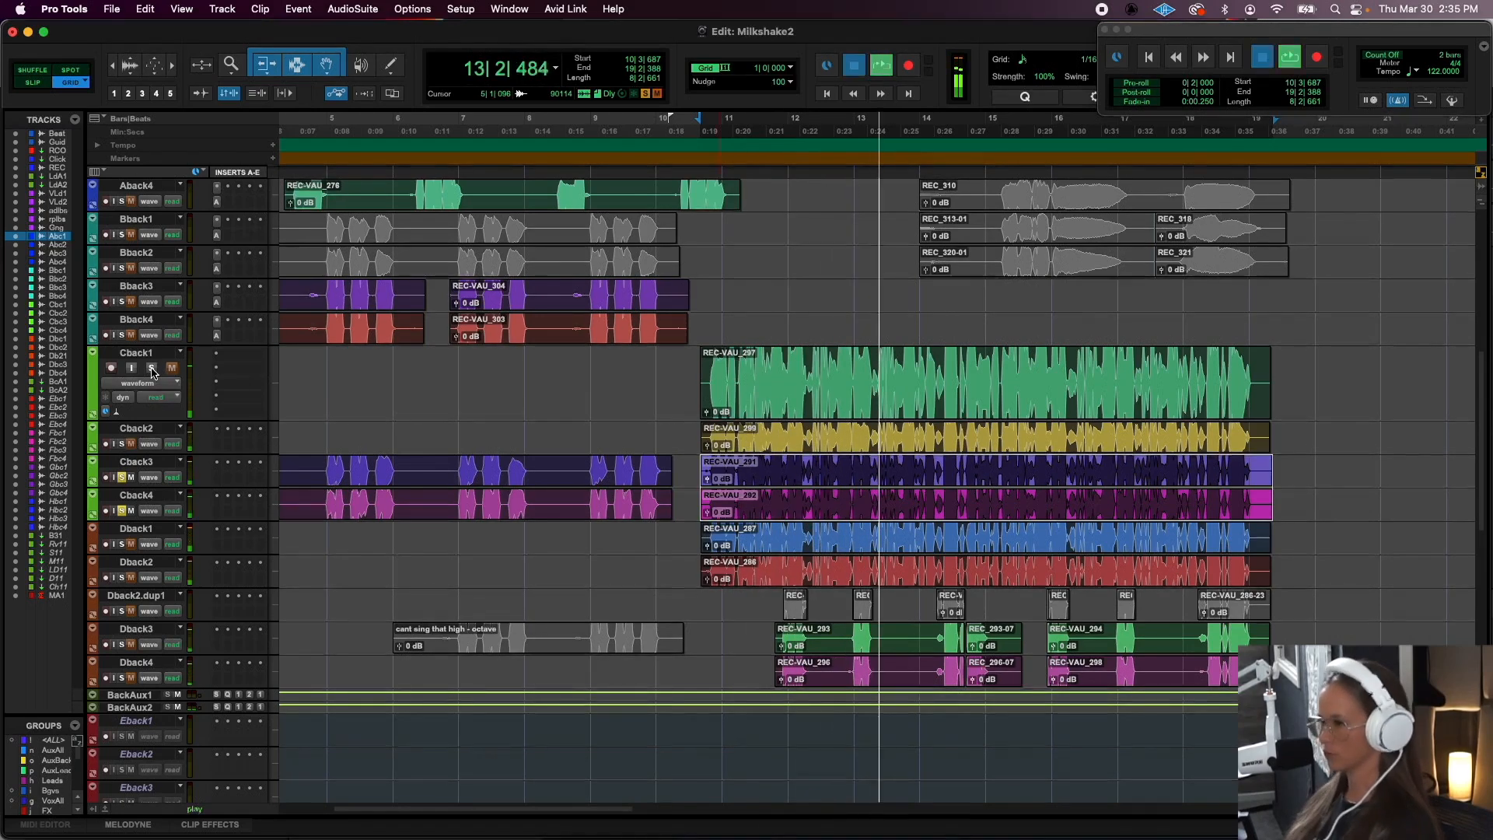
{"action": "key", "text": "space"}
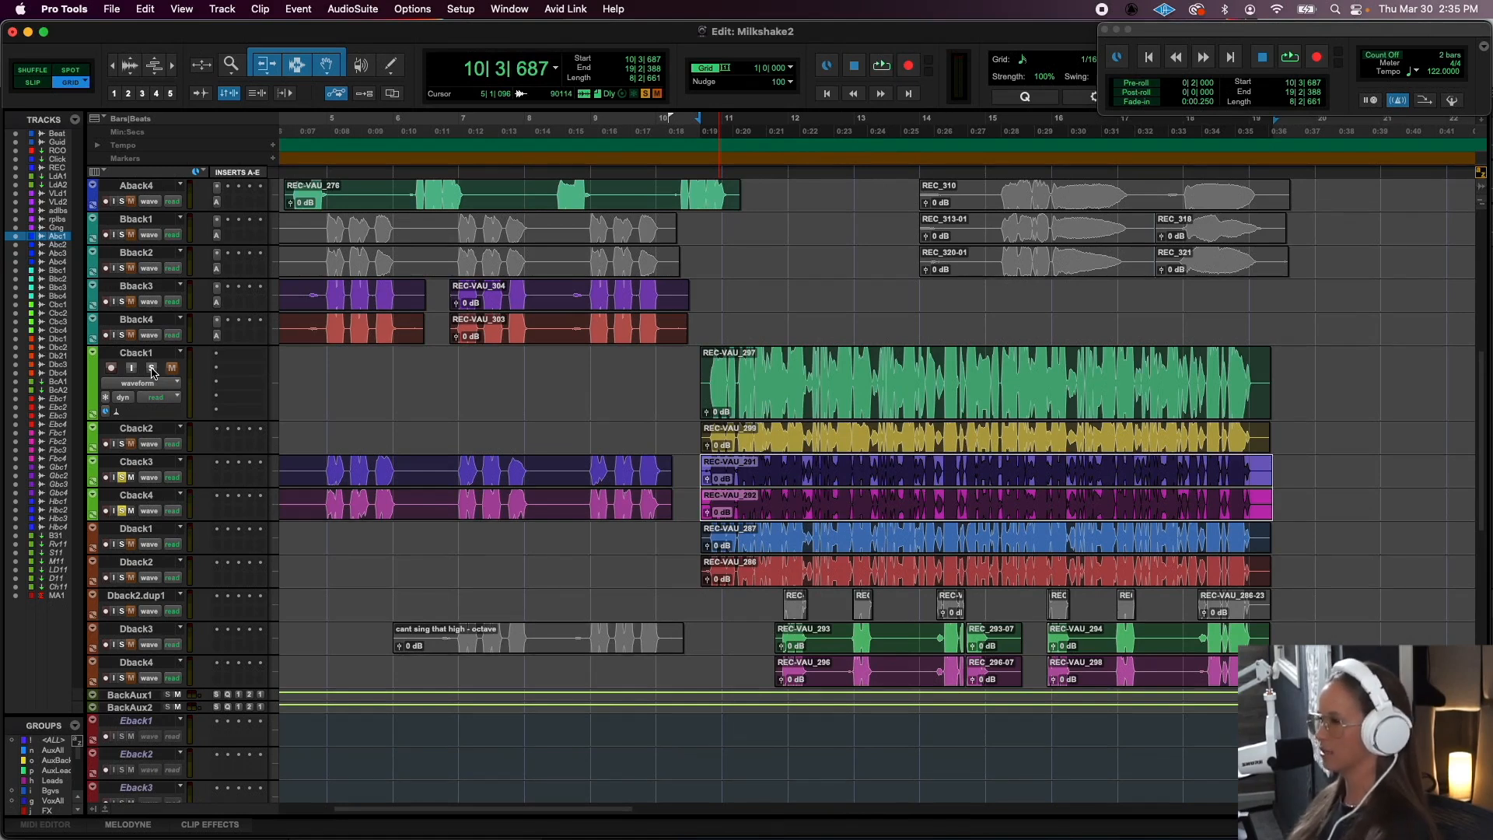
{"action": "left_click", "coordinate": [152, 367]}
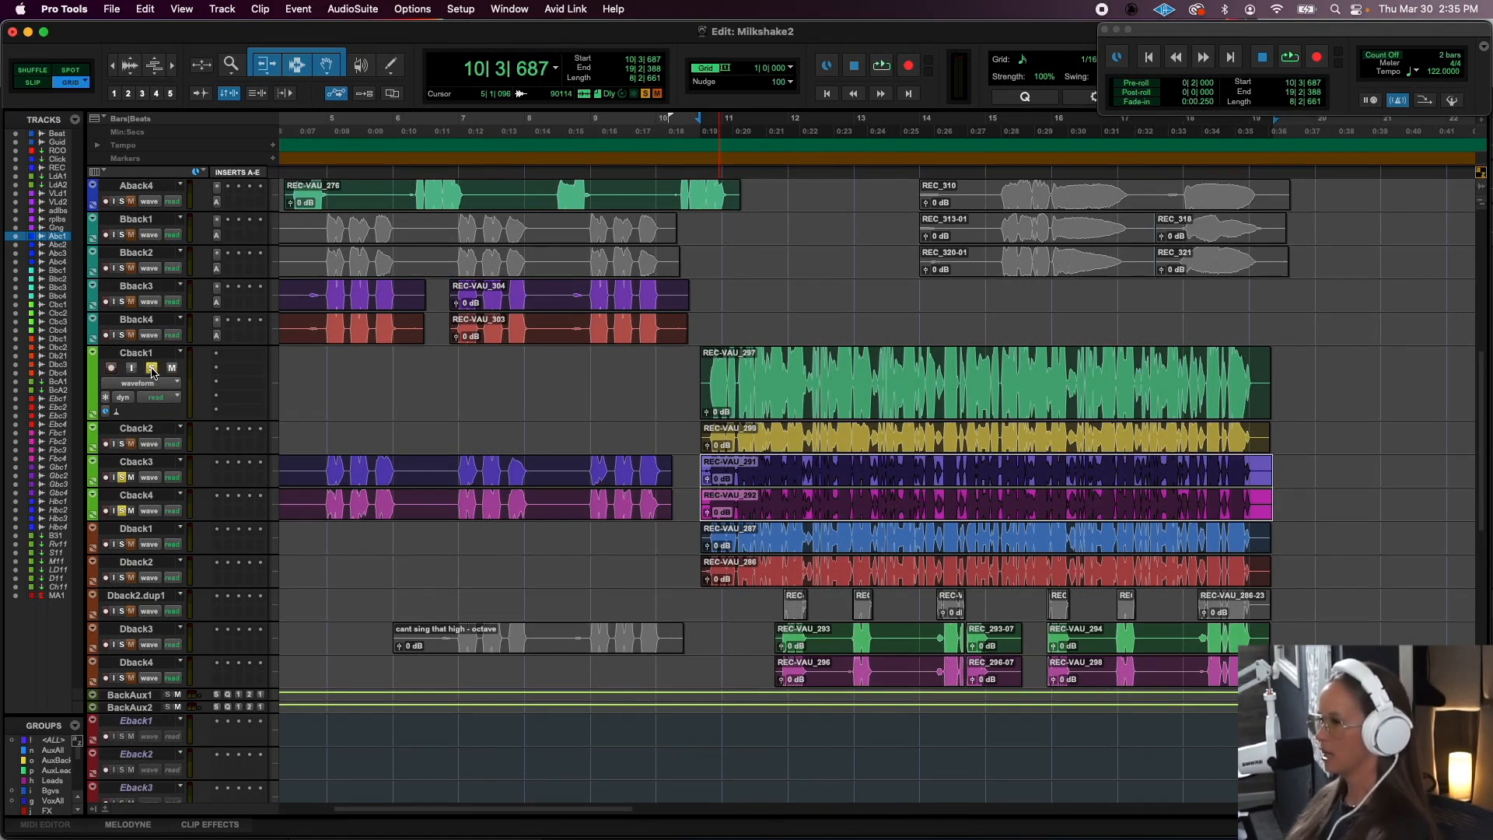
{"action": "left_click", "coordinate": [121, 444]}
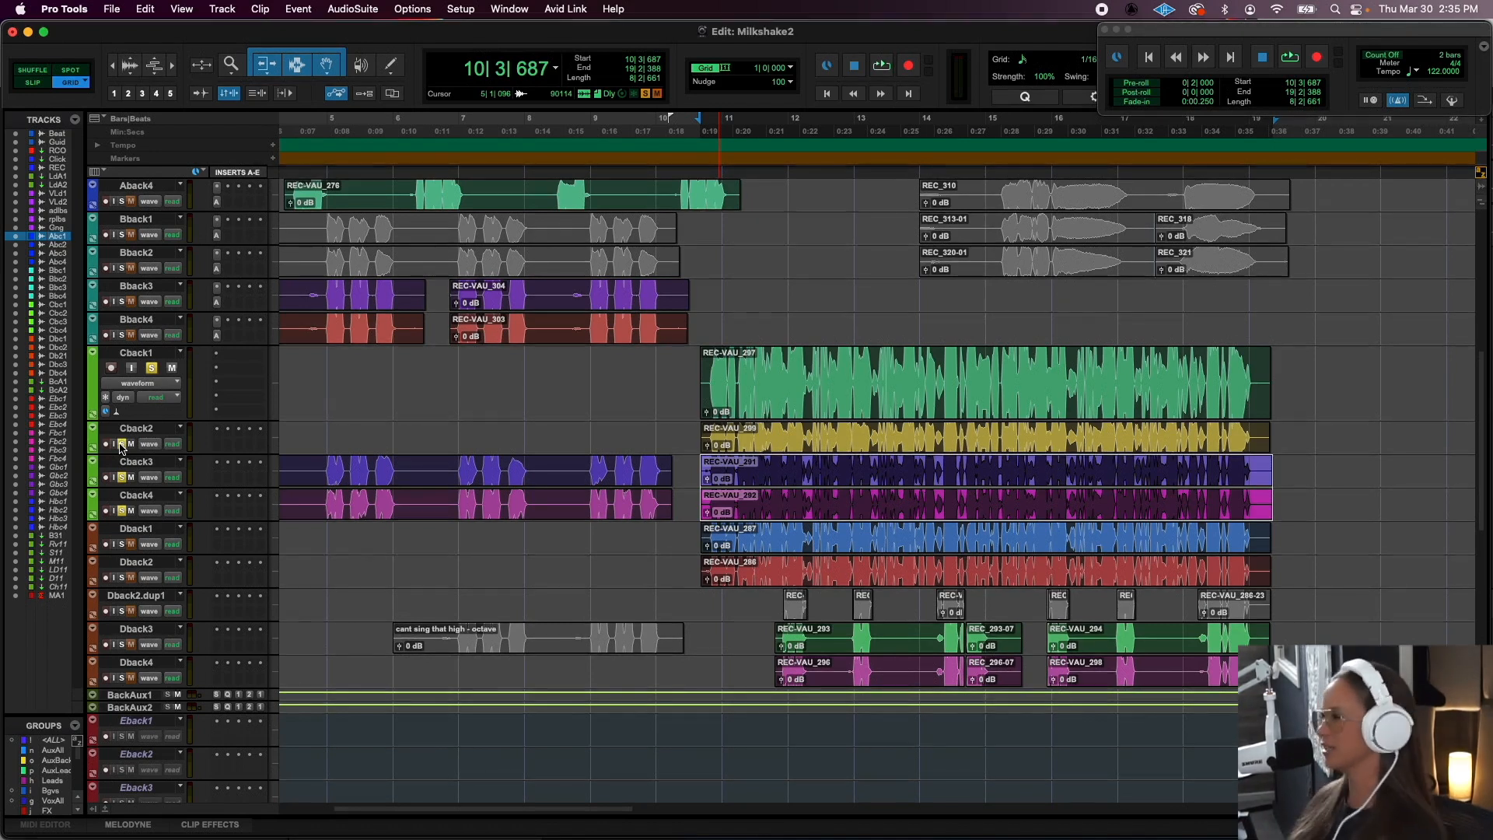
- Audition the soloed Cback1, Cback2, Cback3 and Cback4 tracks together twice from 10|3|687, and stop playback
{"action": "key", "text": "space"}
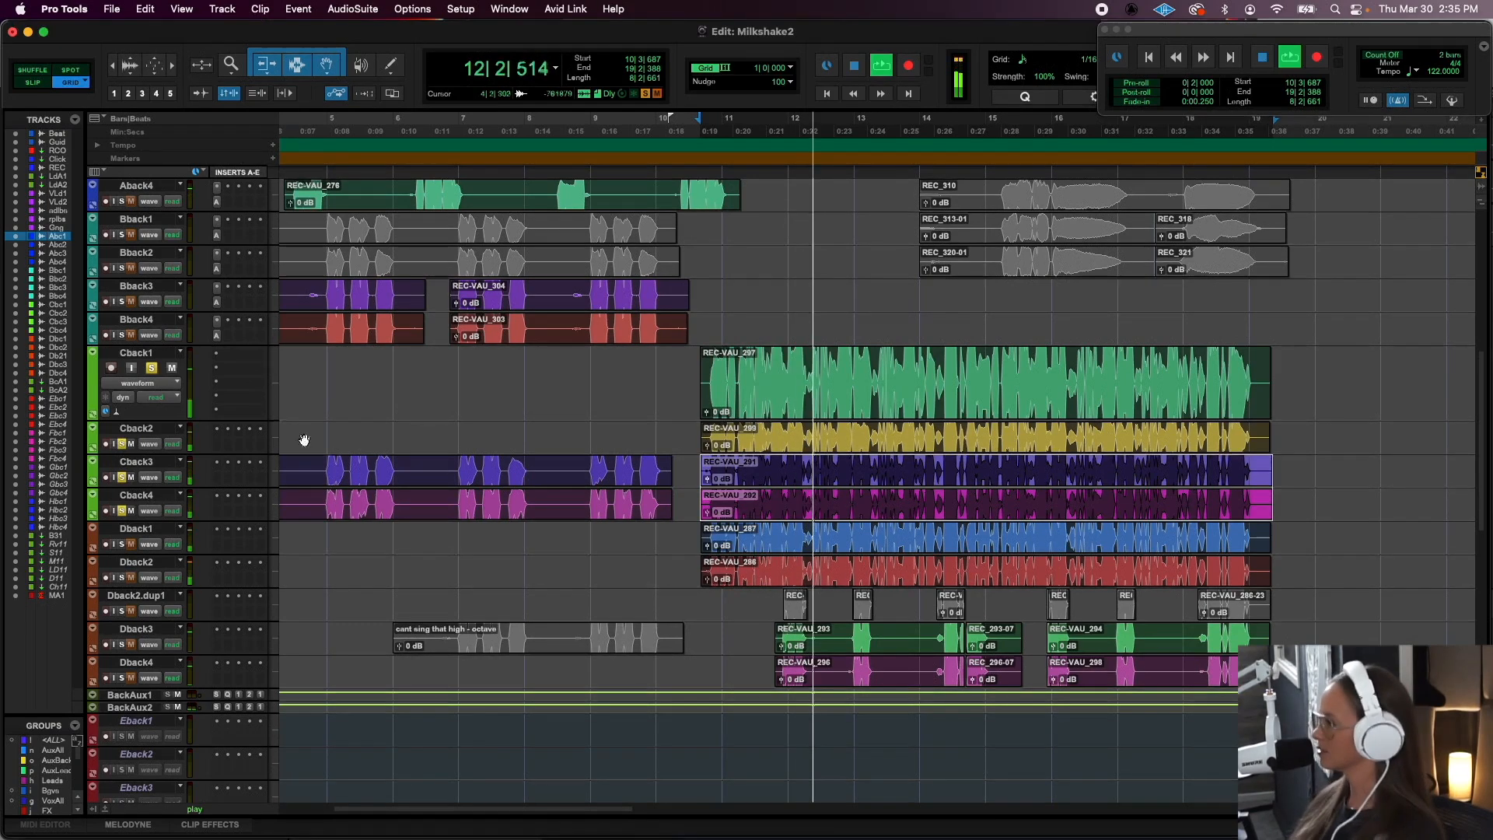
{"action": "key", "text": "space"}
{"action": "scroll", "coordinate": [171, 294], "scroll_direction": "up", "scroll_amount": 10}
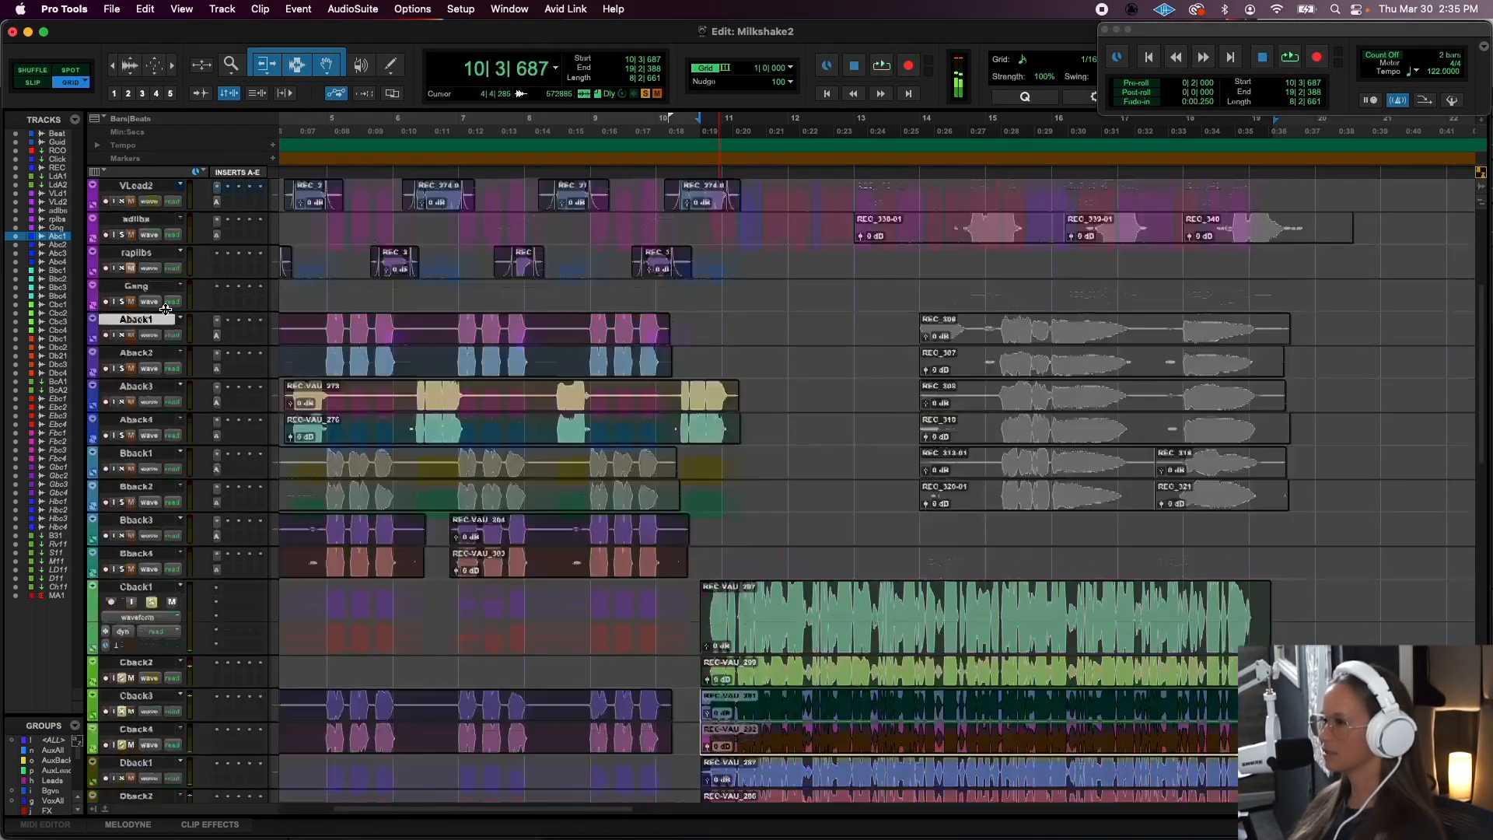
{"action": "key", "text": "space"}
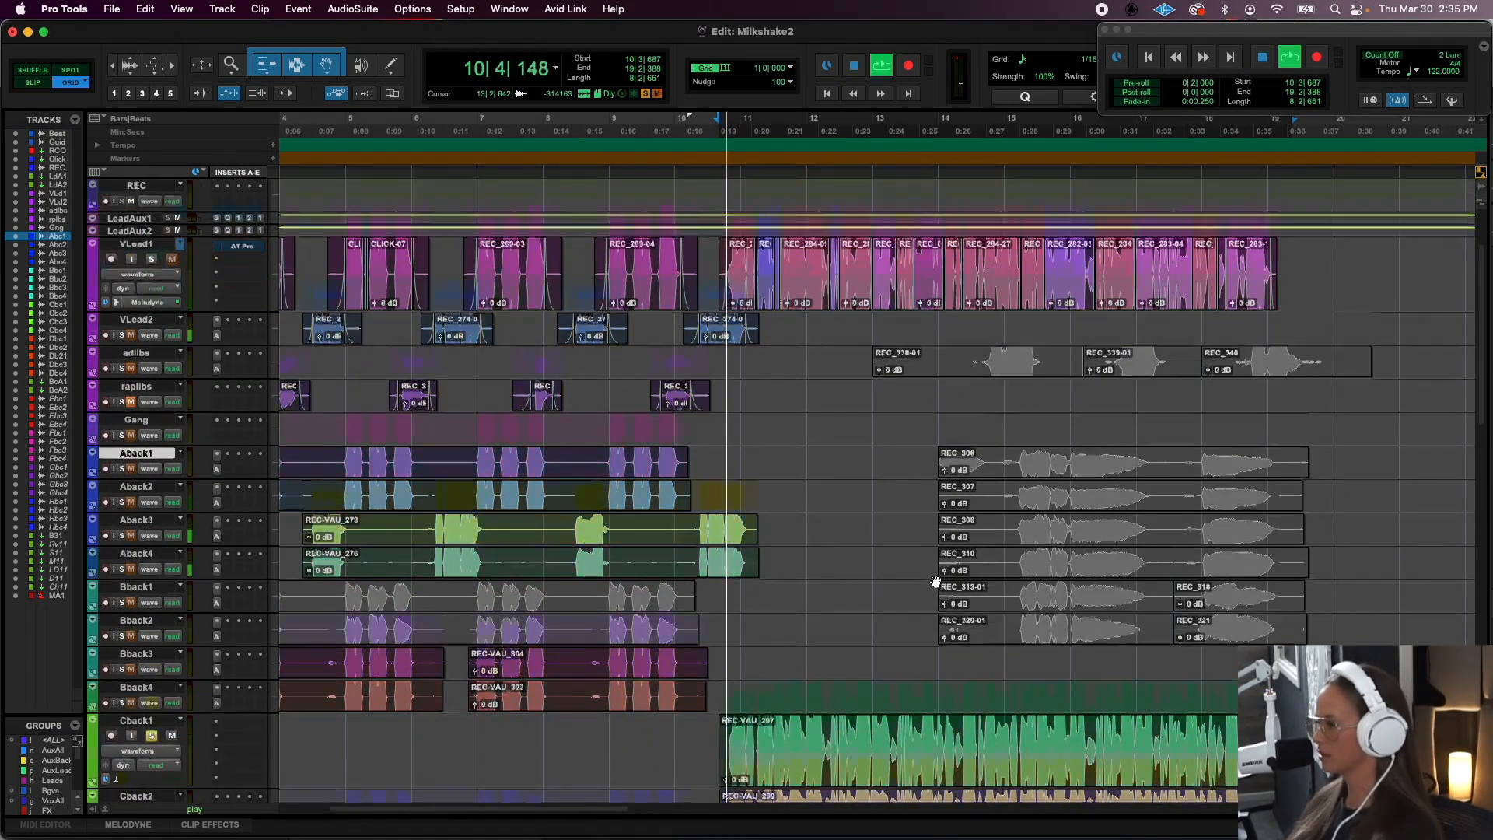
{"action": "scroll", "coordinate": [935, 582], "scroll_direction": "down", "scroll_amount": 5}
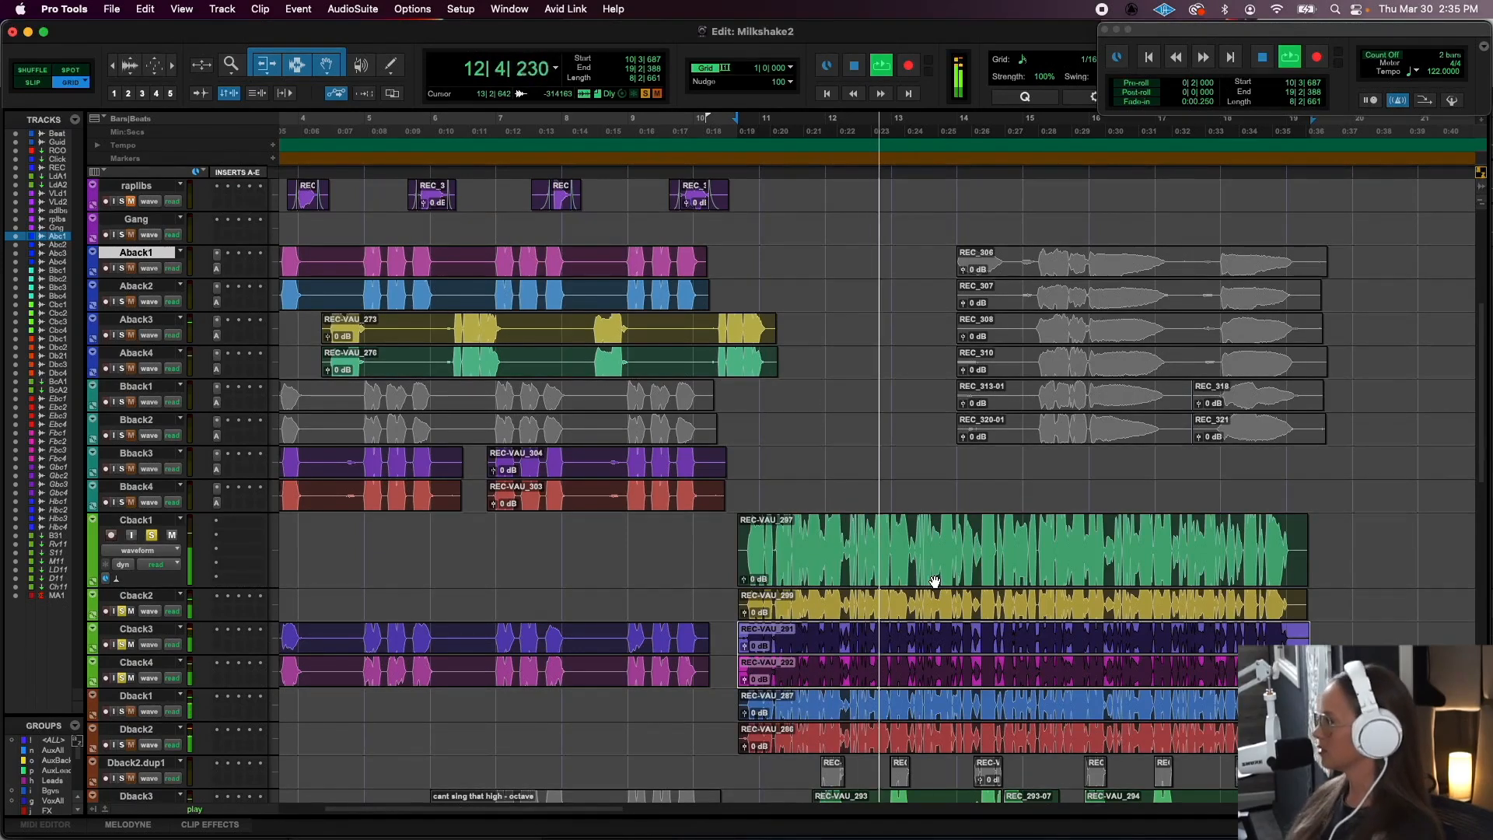
{"action": "key", "text": "space"}
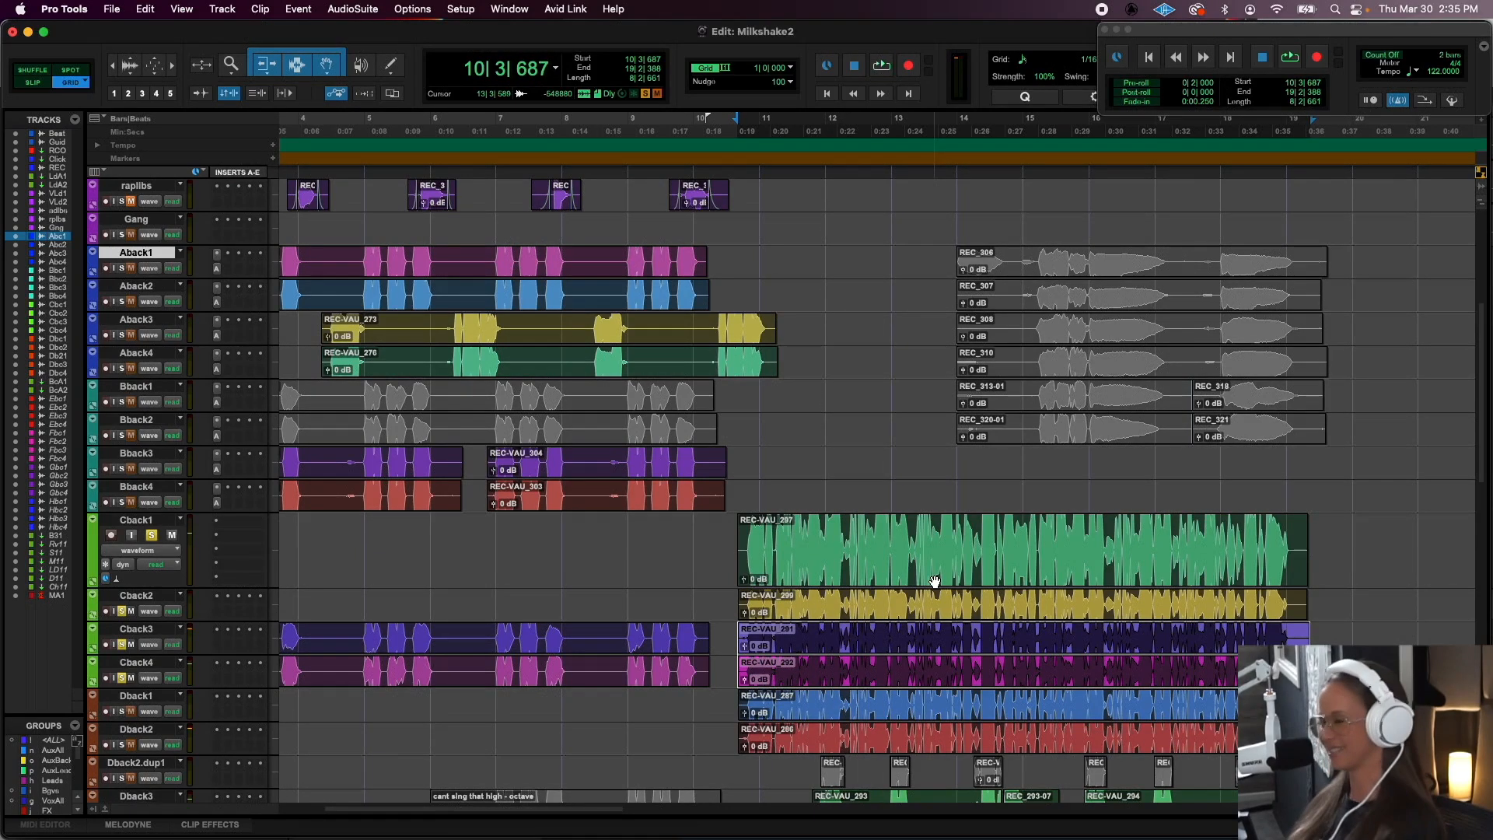
- Select the long clips on Dback1 and Dback2, solo those two tracks in place of the Cback tracks, and audition the passage
{"action": "scroll", "coordinate": [934, 582], "scroll_direction": "down", "scroll_amount": 2}
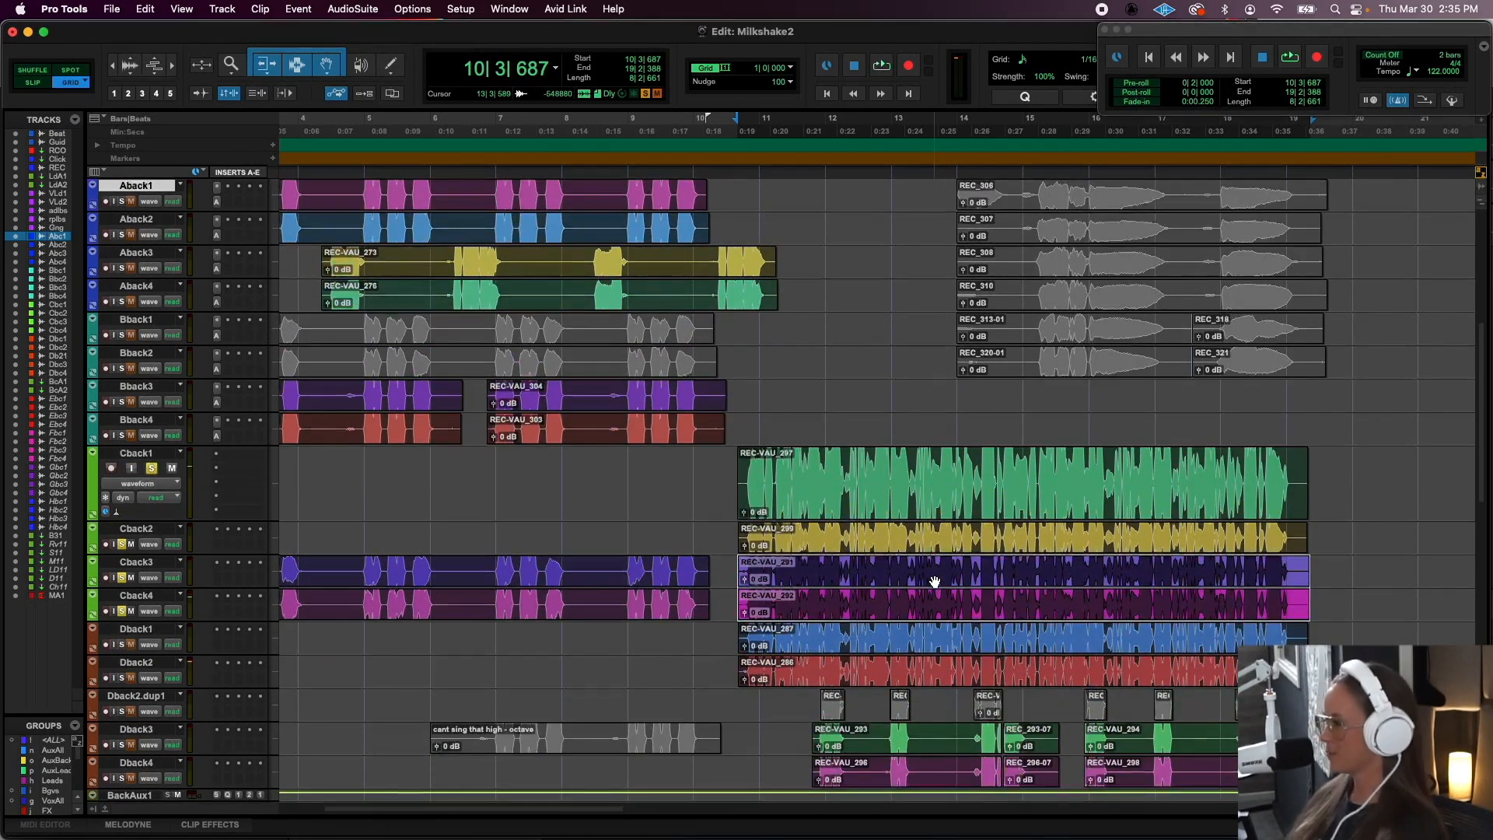
{"action": "left_click", "coordinate": [919, 648]}
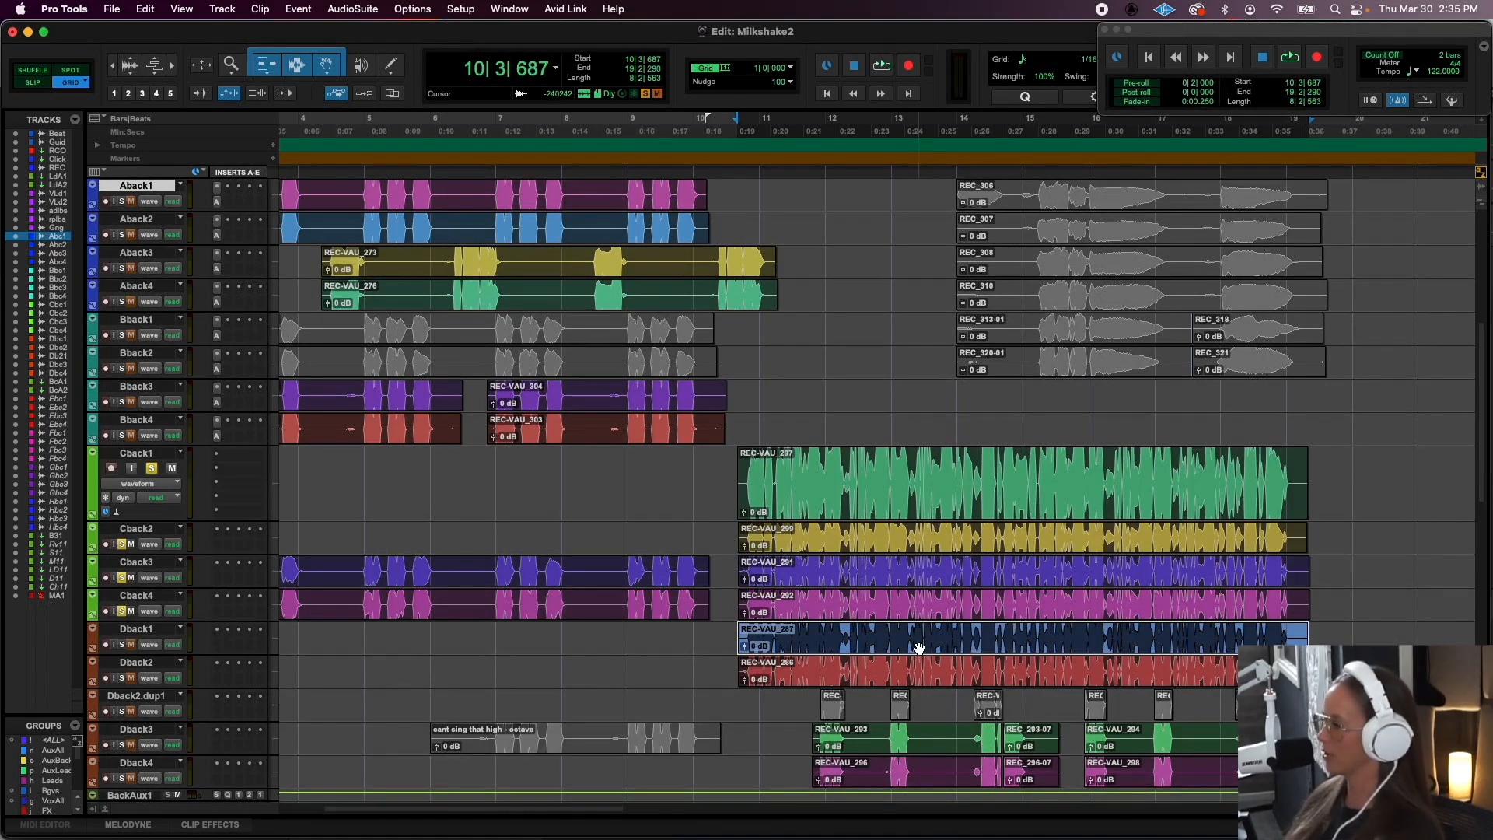
{"action": "left_click", "coordinate": [906, 684], "text": "shift"}
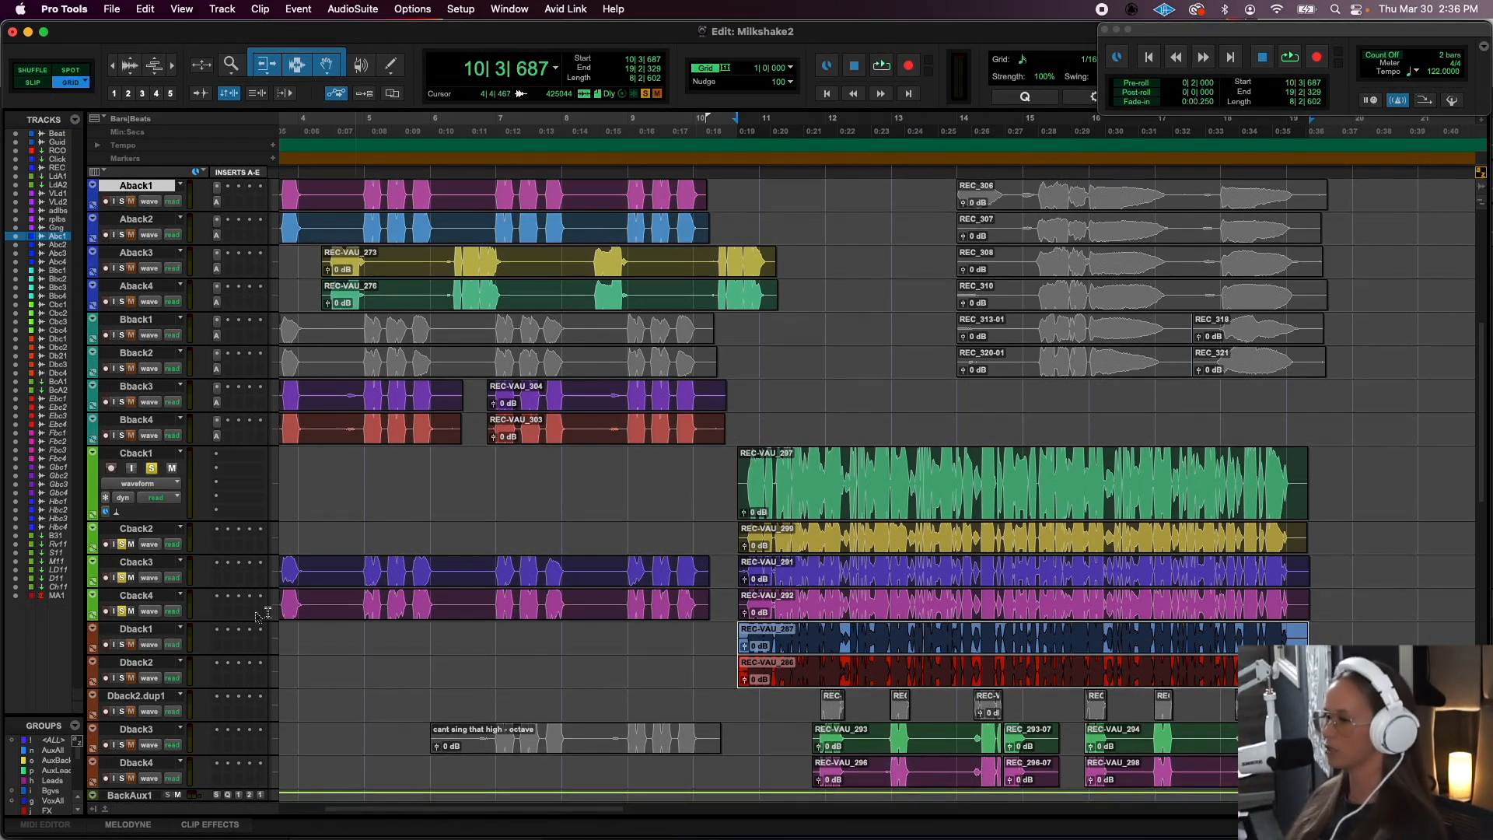
{"action": "left_click", "coordinate": [121, 644]}
{"action": "left_click", "coordinate": [122, 679]}
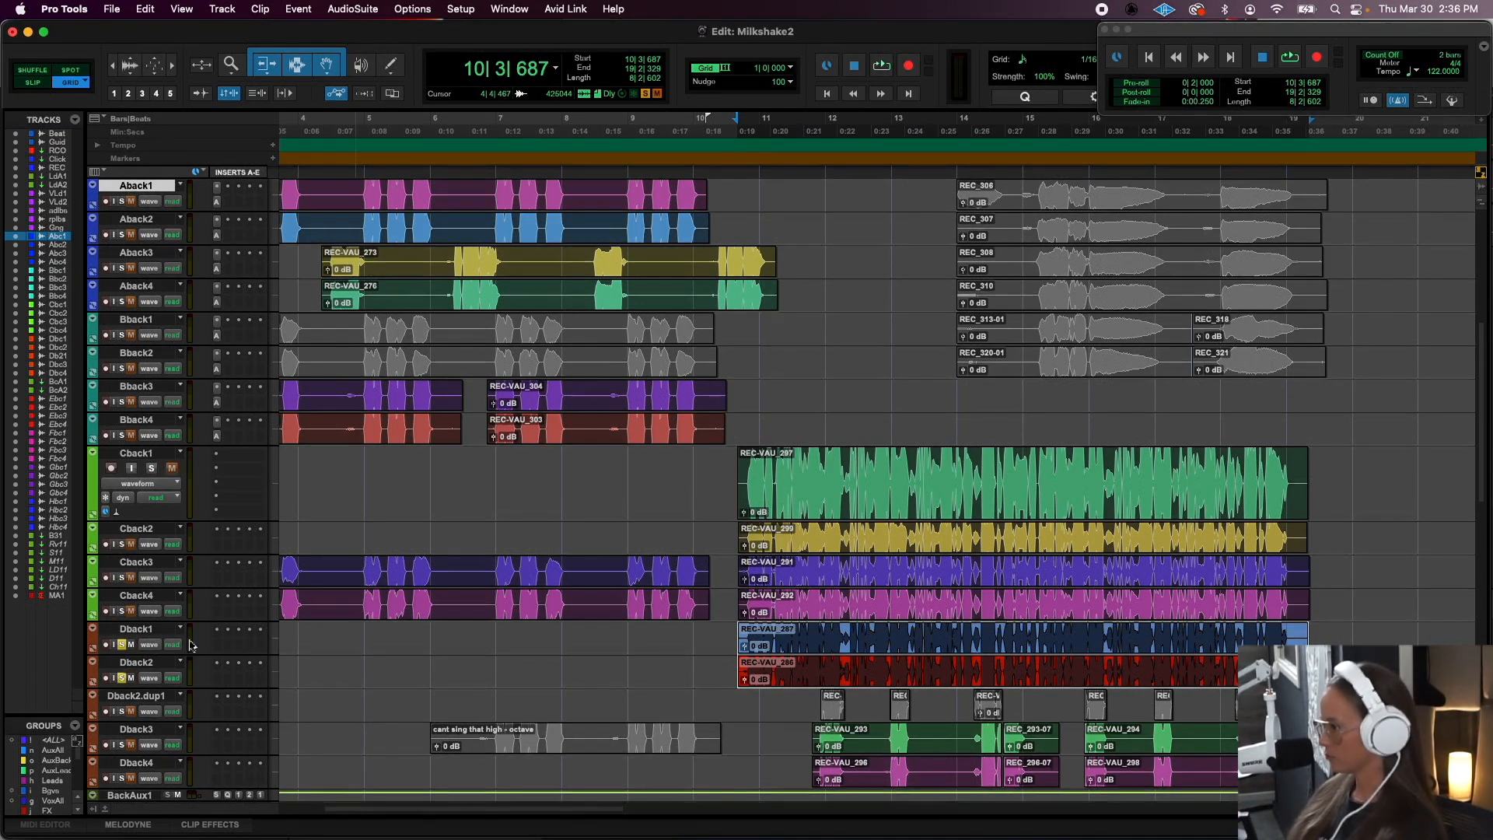
{"action": "key", "text": "space"}
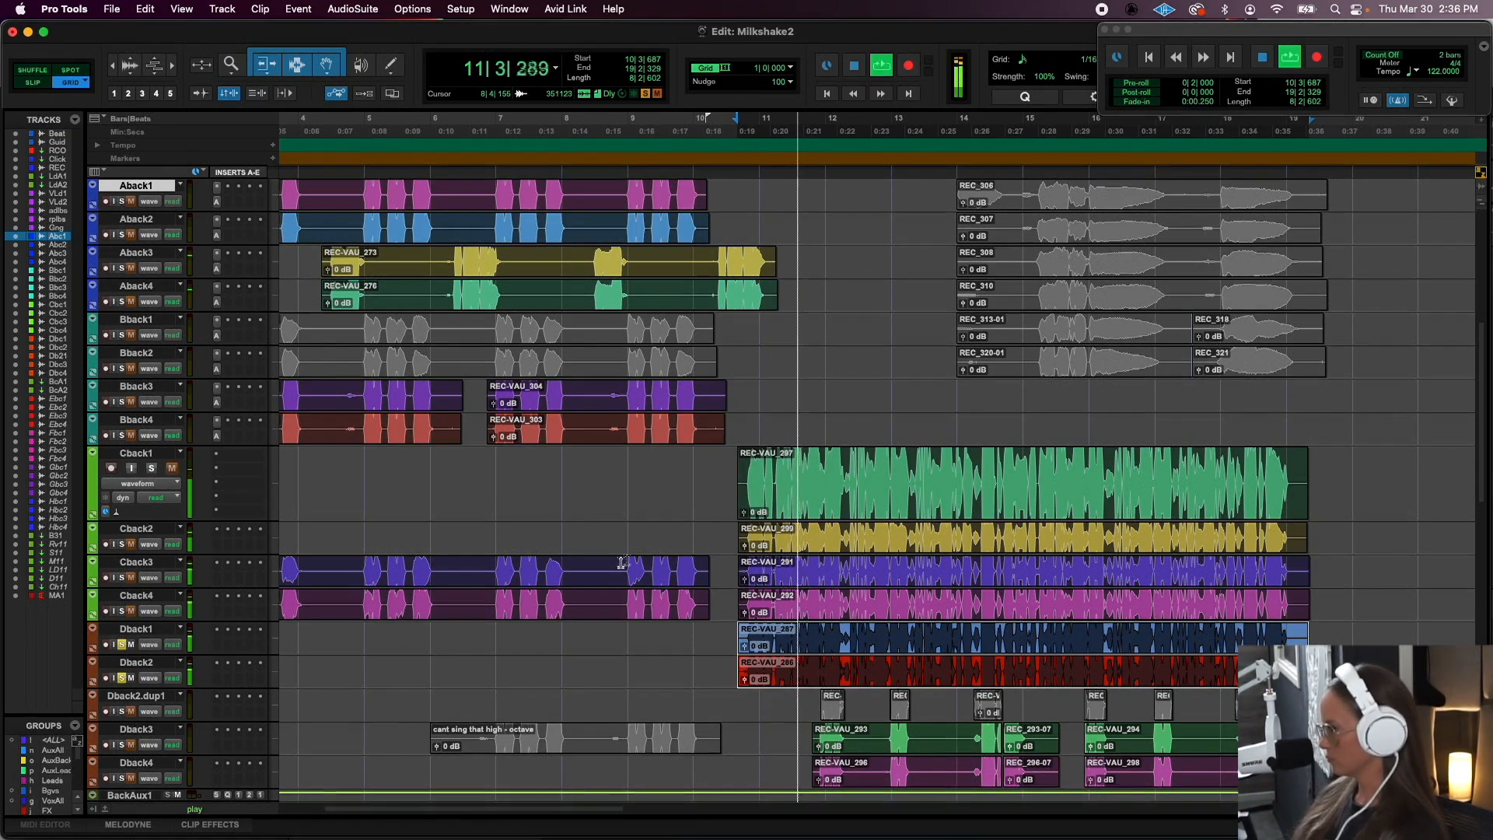
{"action": "key", "text": "space"}
- Clear the solo from Dback1 and Dback2, and mute both tracks
{"action": "left_click", "coordinate": [122, 645]}
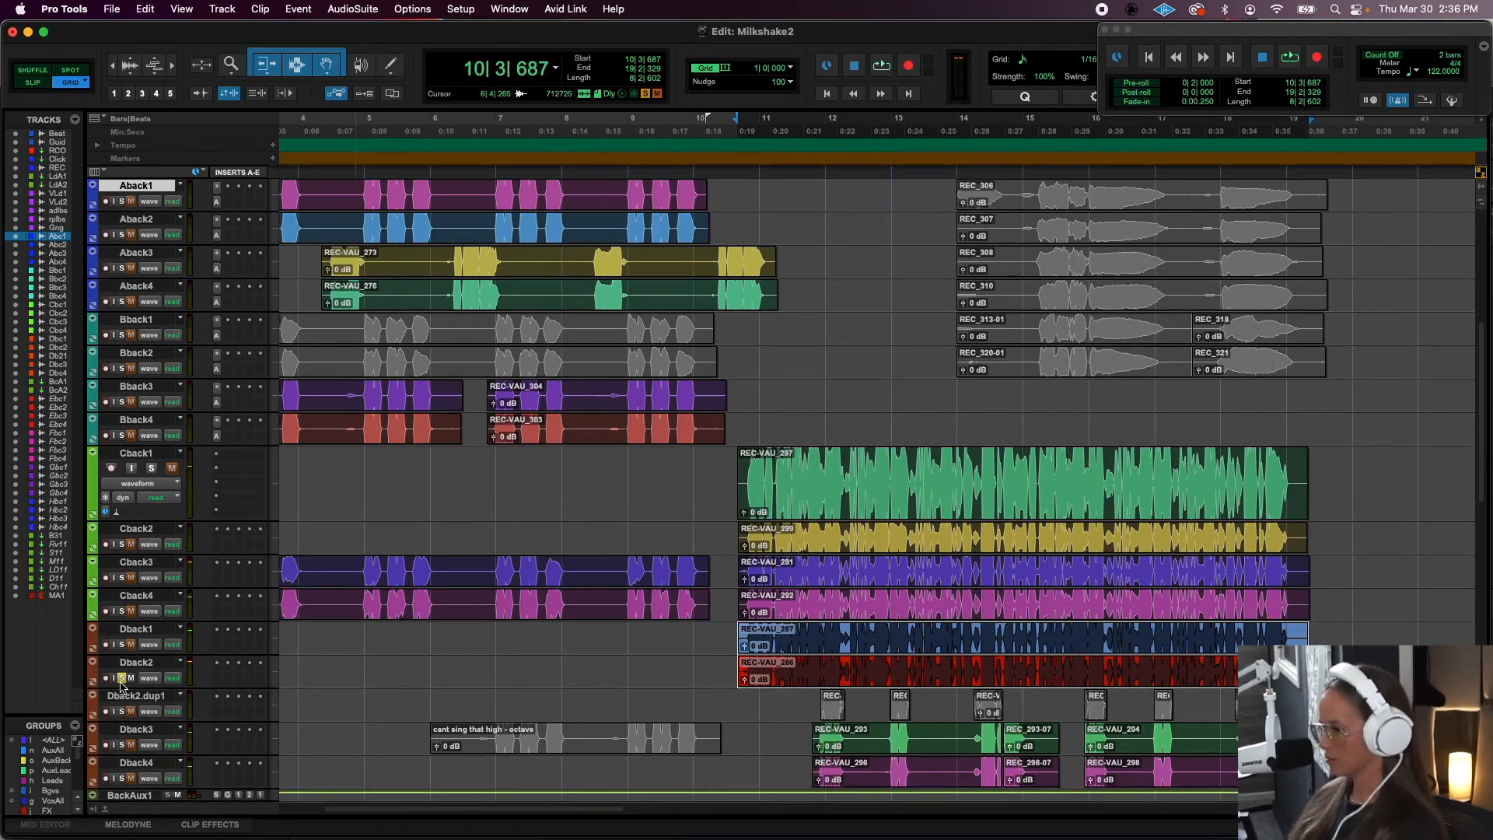
{"action": "left_click", "coordinate": [121, 678]}
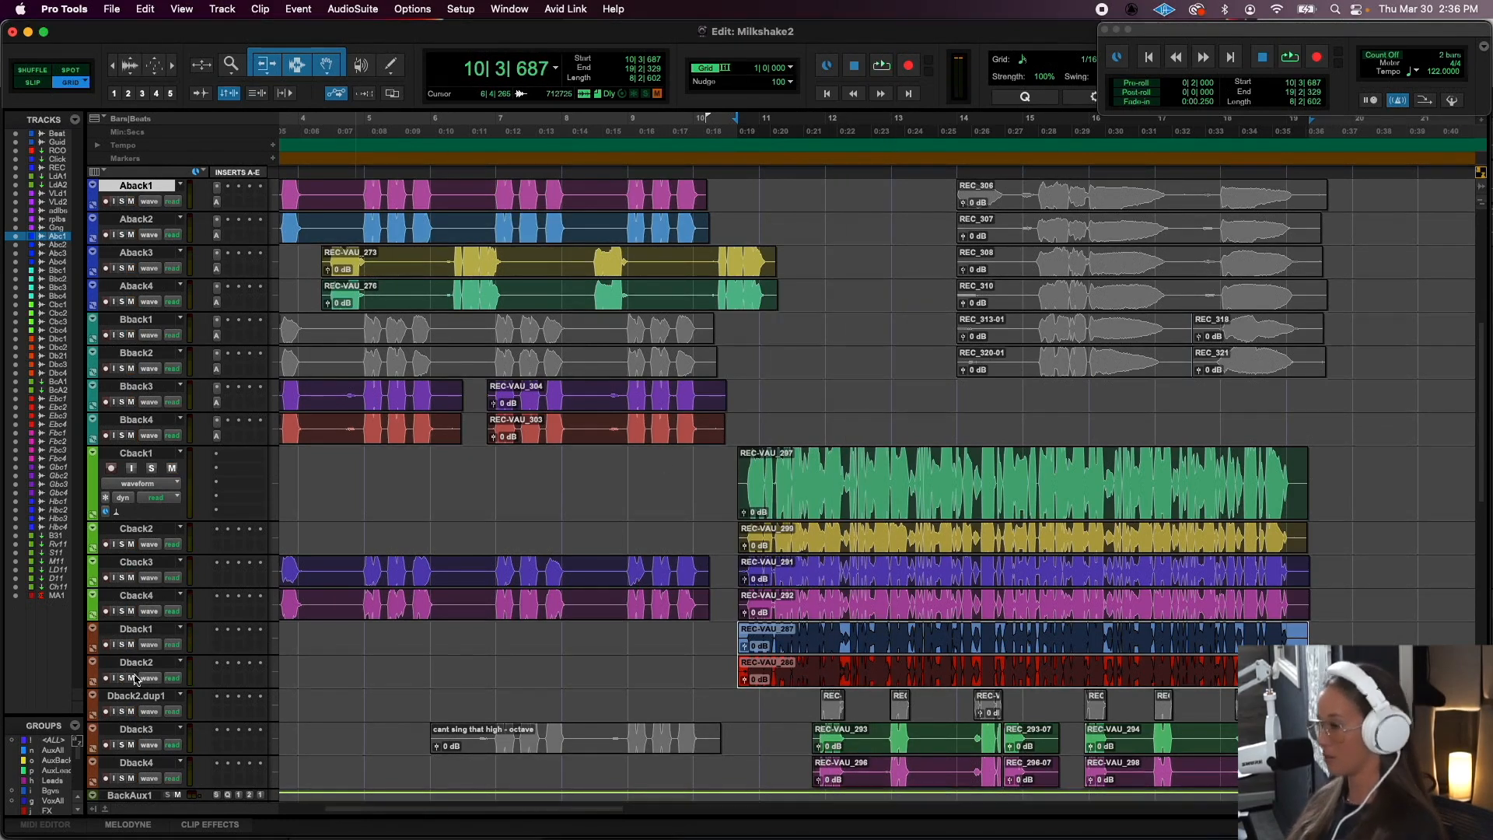
{"action": "left_click", "coordinate": [131, 678]}
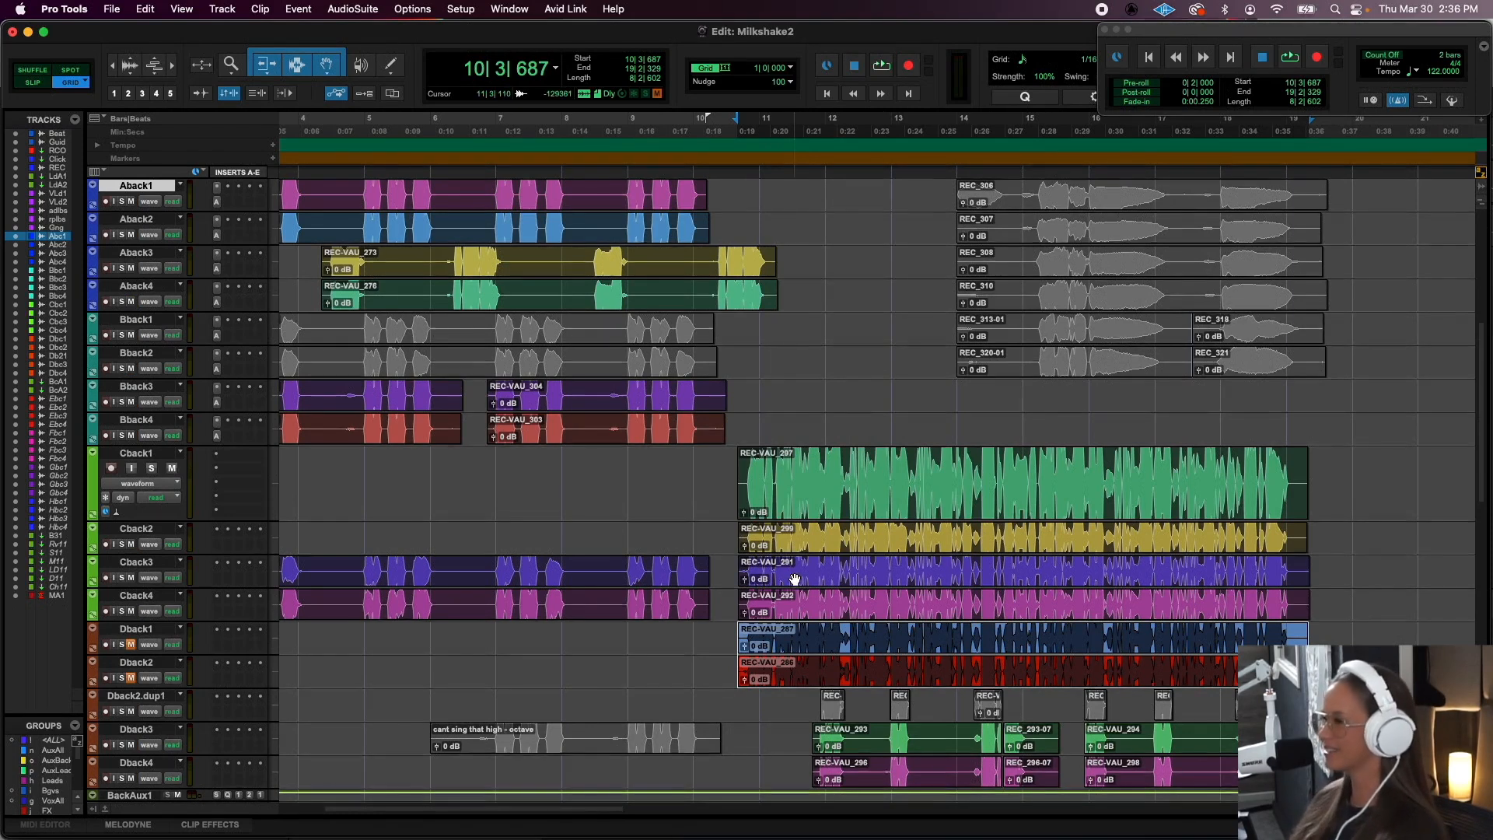
- Play the full arrangement from 10|3|687 with Dback1 and Dback2 muted
{"action": "scroll", "coordinate": [794, 580], "scroll_direction": "up", "scroll_amount": 8}
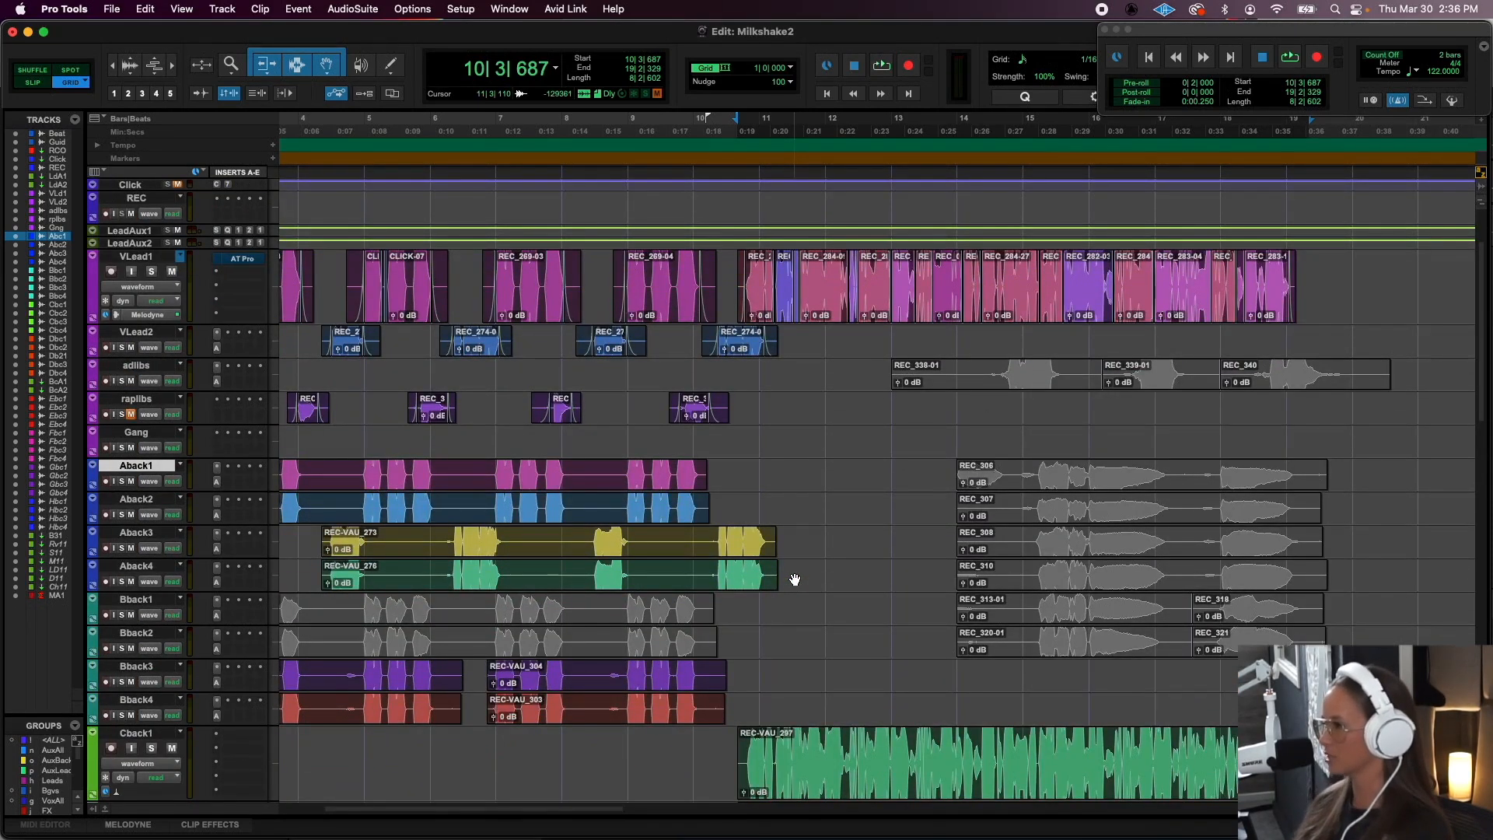
{"action": "scroll", "coordinate": [794, 579], "scroll_direction": "down", "scroll_amount": 2}
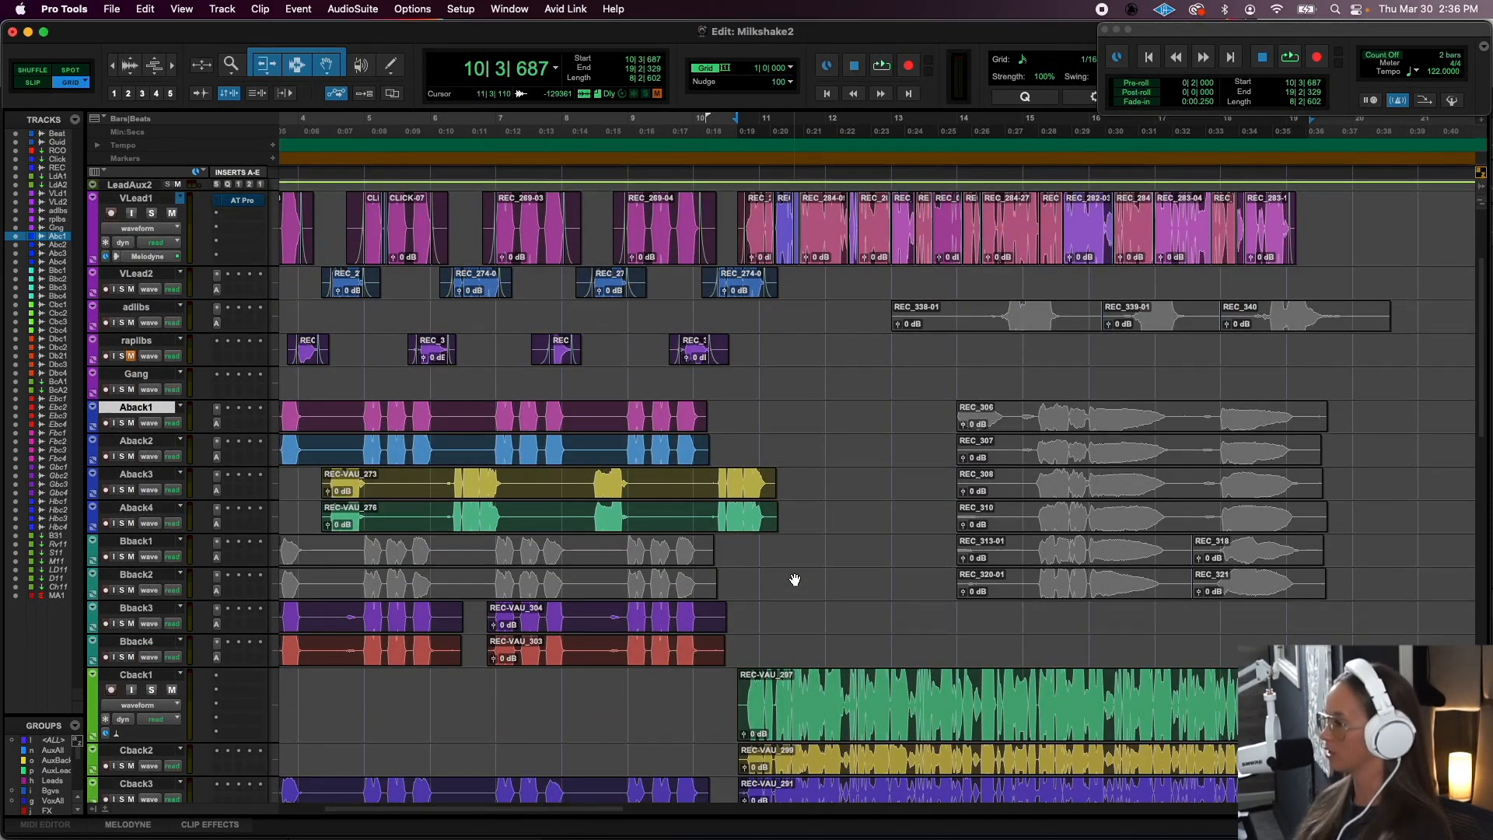
{"action": "scroll", "coordinate": [794, 579], "scroll_direction": "down", "scroll_amount": 1}
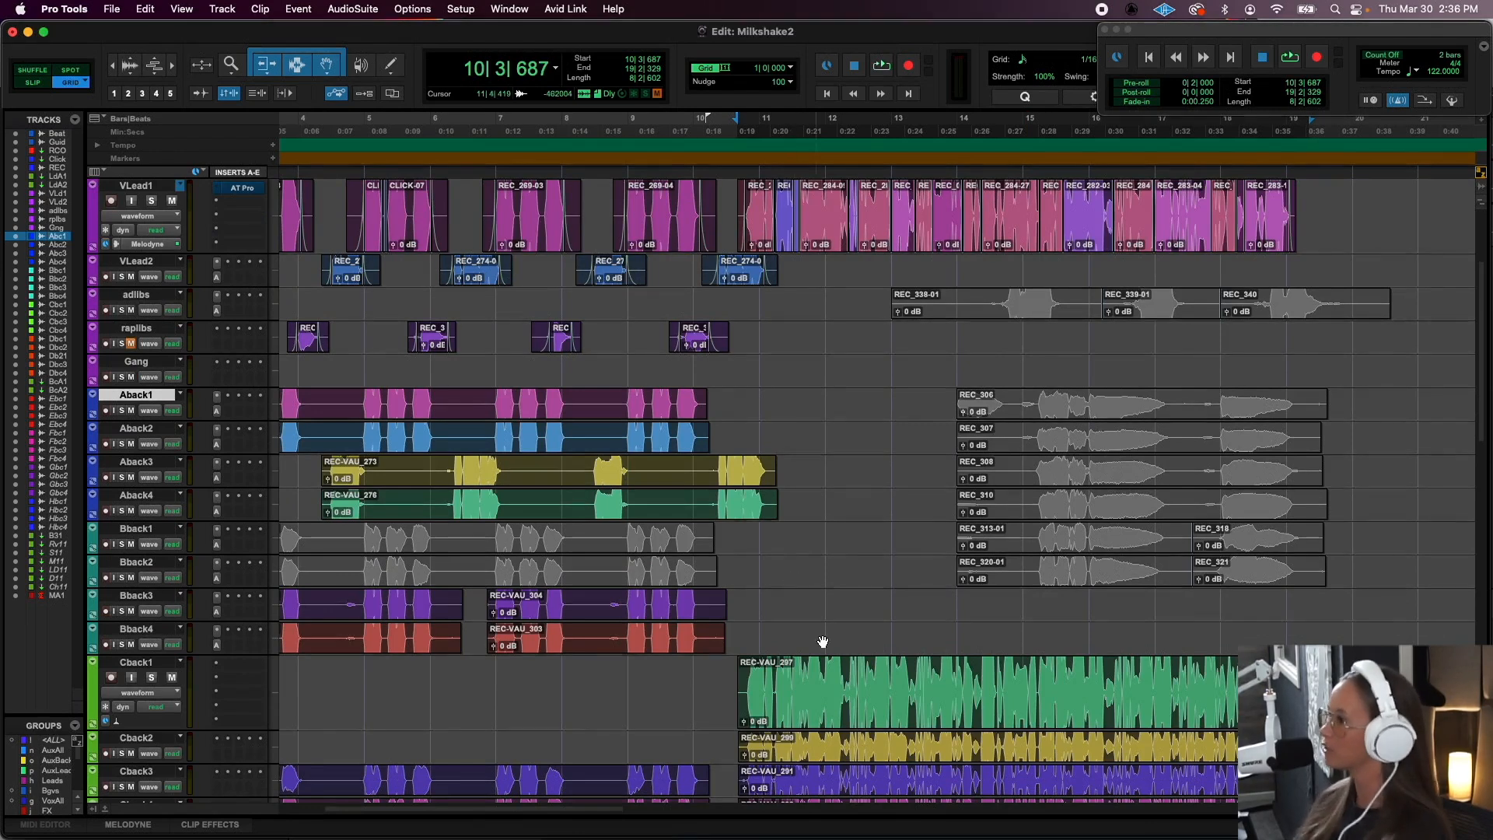
{"action": "scroll", "coordinate": [822, 642], "scroll_direction": "down", "scroll_amount": 5}
{"action": "key", "text": "space"}
{"action": "scroll", "coordinate": [1013, 656], "scroll_direction": "left", "scroll_amount": 1}
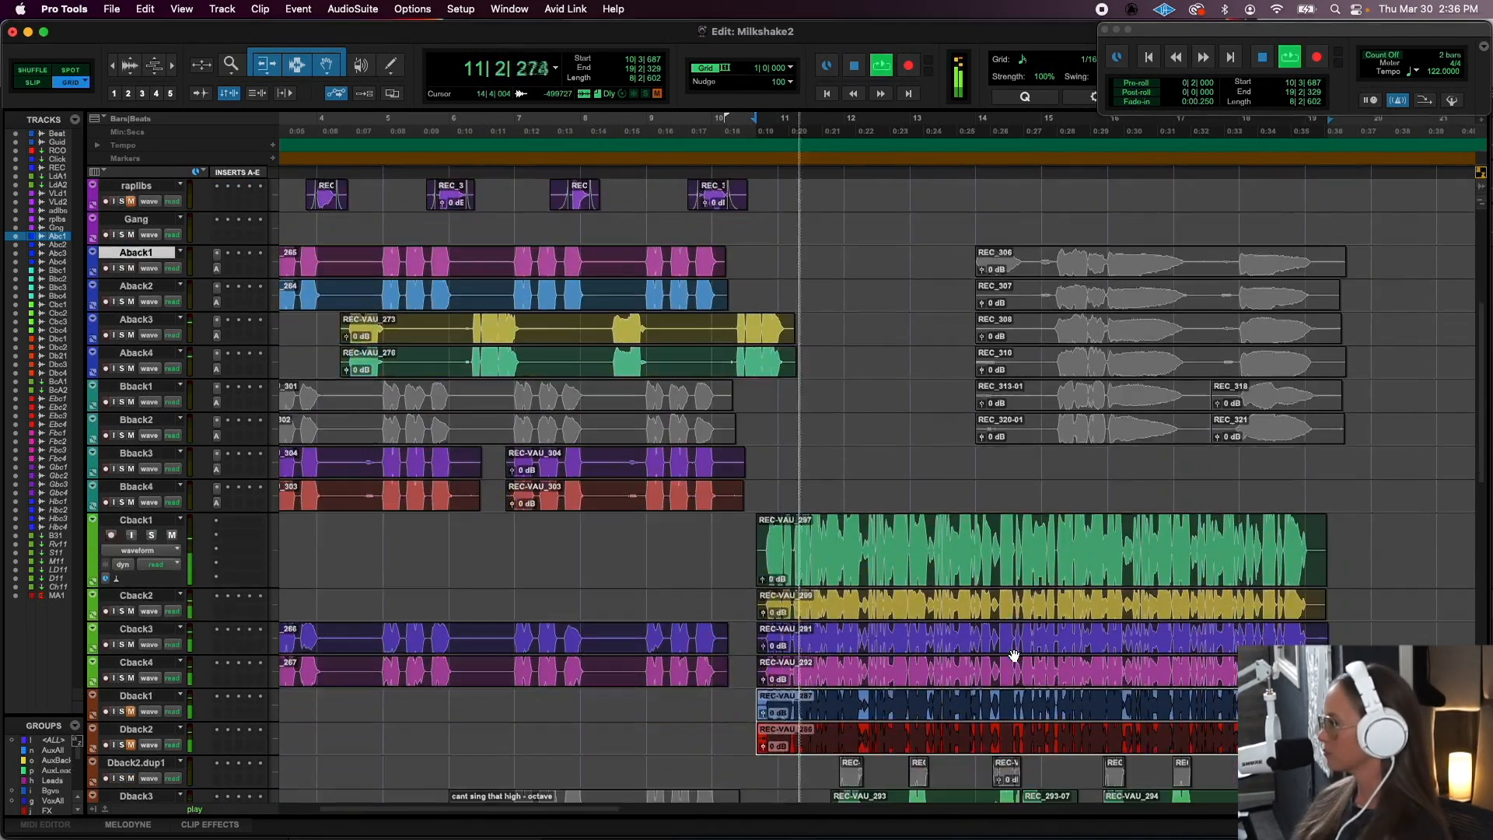
{"action": "scroll", "coordinate": [1013, 656], "scroll_direction": "down", "scroll_amount": 5}
{"action": "scroll", "coordinate": [1013, 655], "scroll_direction": "left", "scroll_amount": 1}
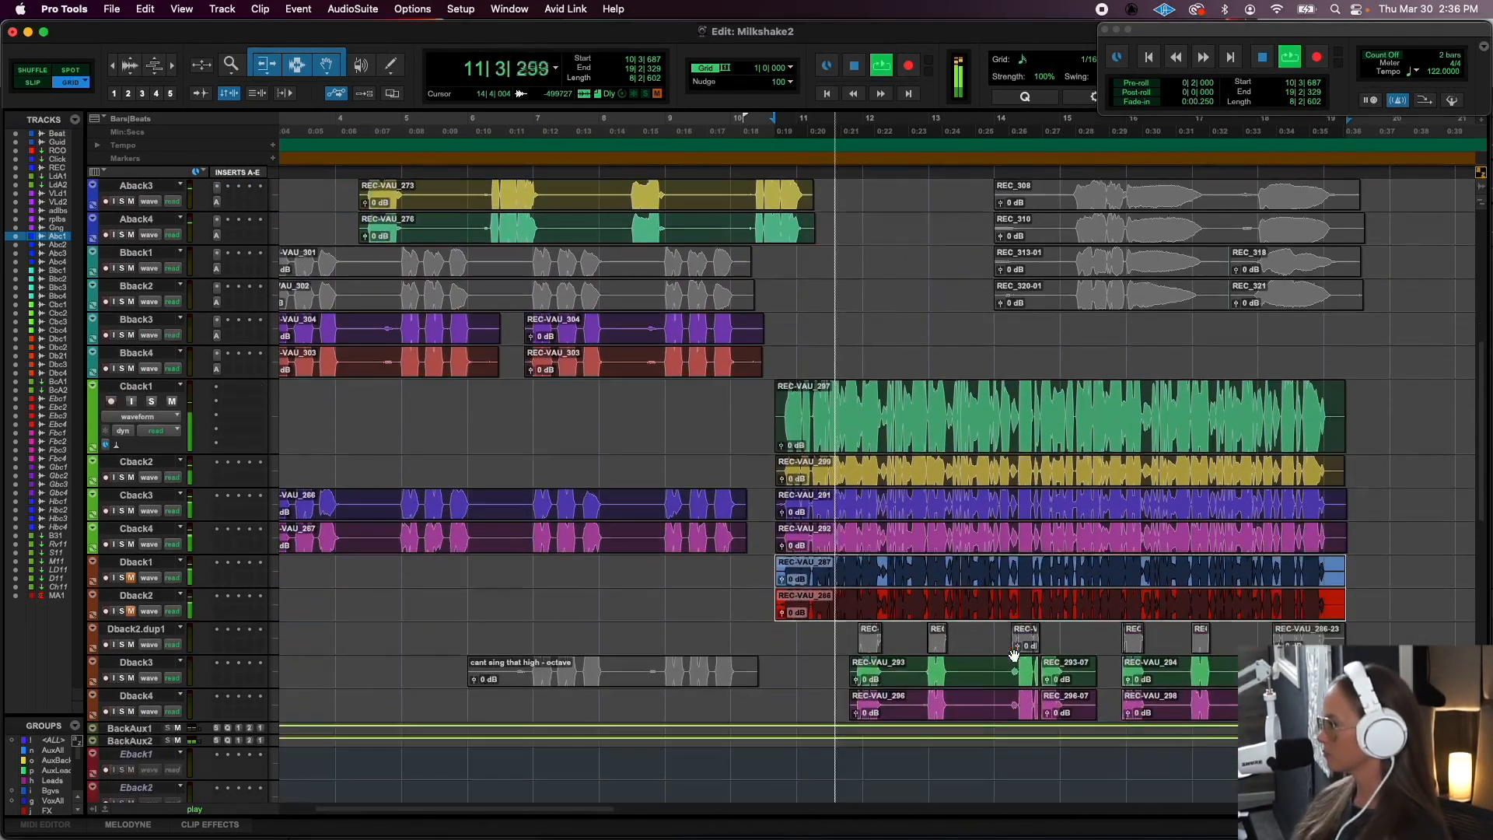
- Select tracks Dback1 and Dback2, unmute both during playback to compare the fuller stack, and stop the transport
{"action": "left_click", "coordinate": [136, 562]}
{"action": "left_click", "coordinate": [134, 597], "text": "shift"}
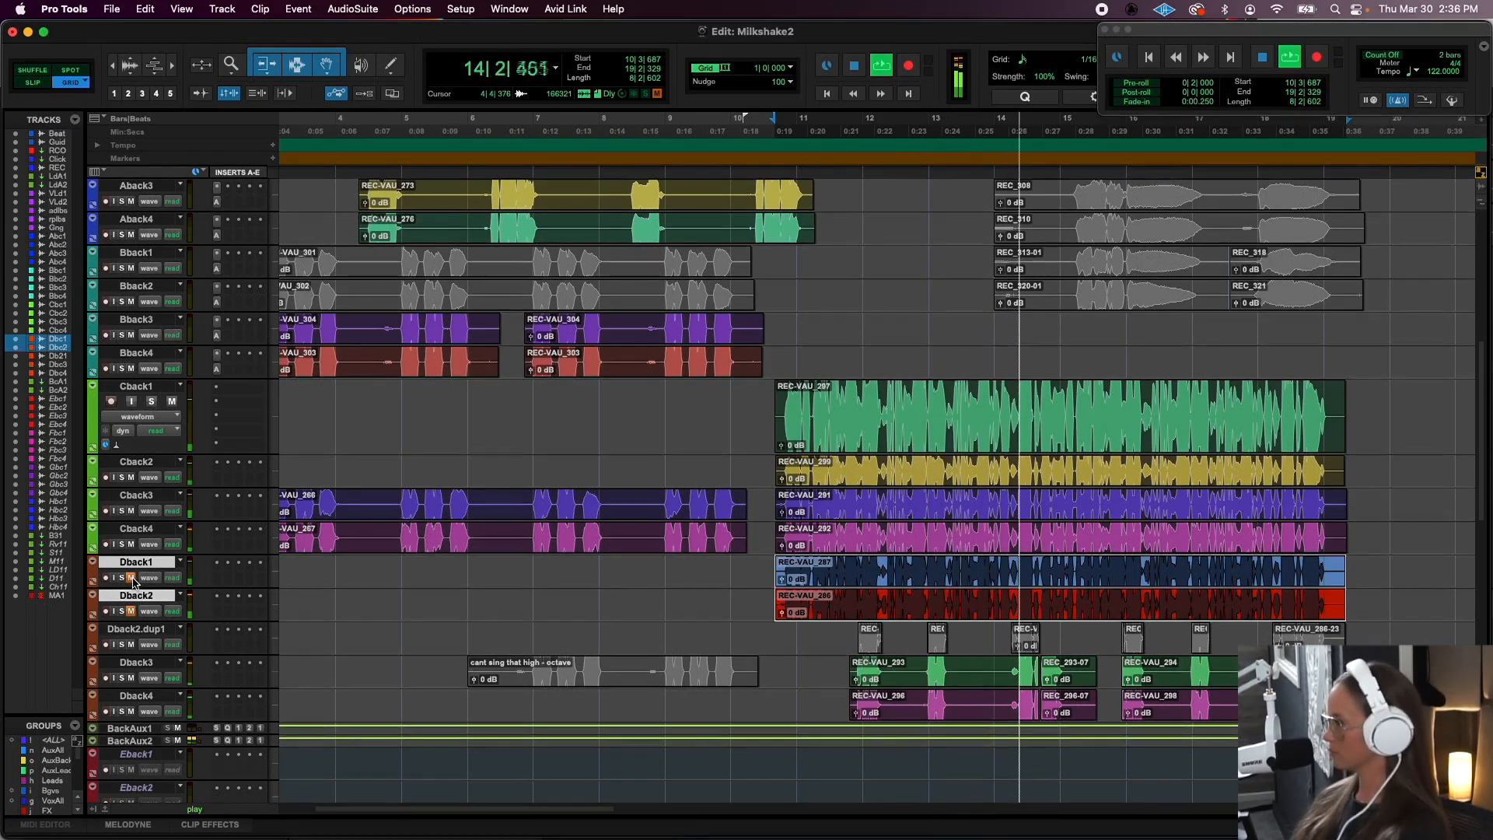
{"action": "left_click", "coordinate": [132, 578], "text": "alt+shift"}
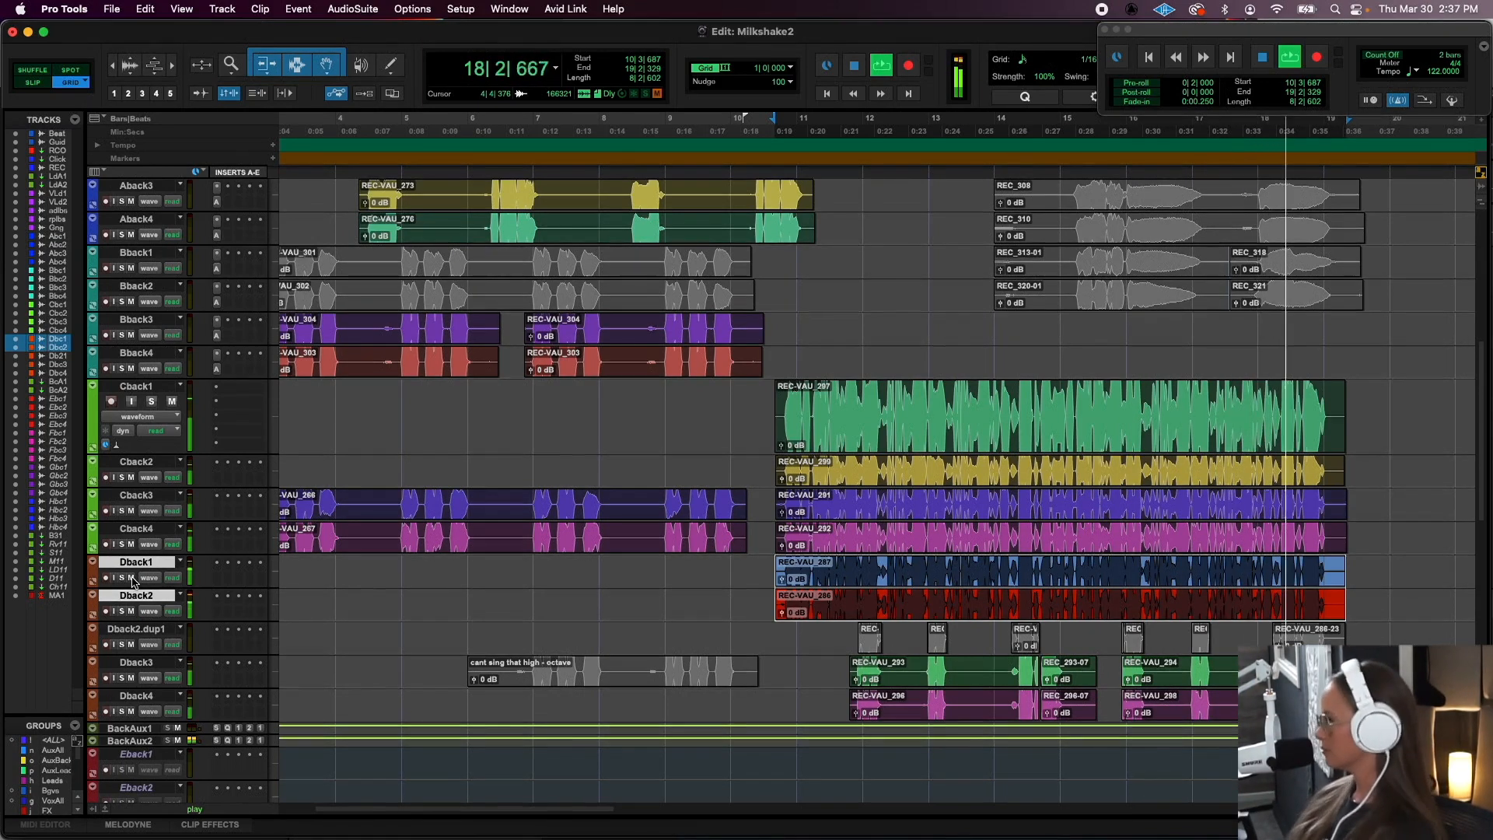
{"action": "key", "text": "space"}
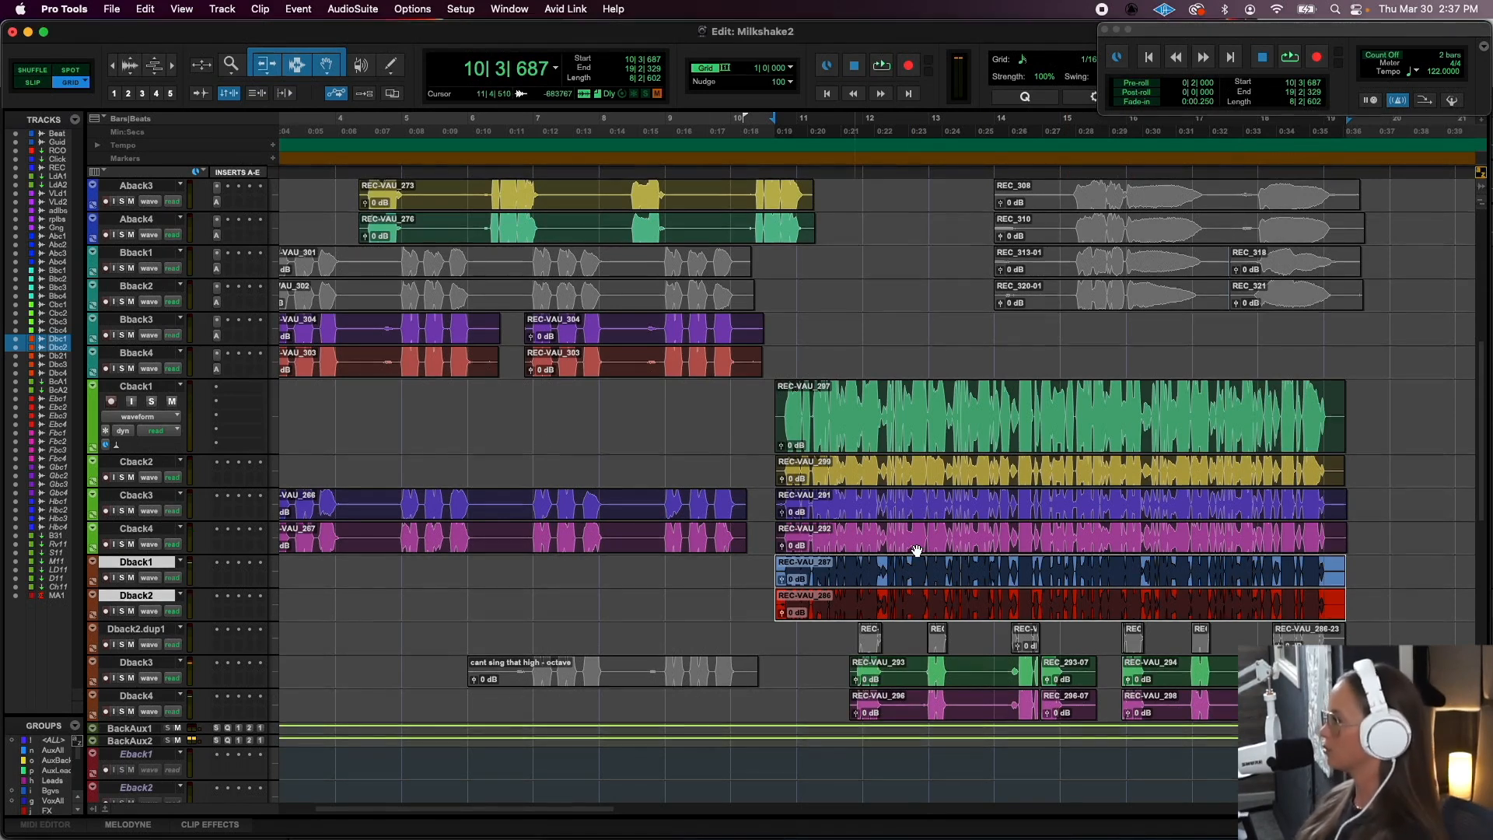
- Place the playback start at 3|1|000 and audition the lead and background vocals of the opening section
{"action": "scroll", "coordinate": [917, 550], "scroll_direction": "up", "scroll_amount": 2}
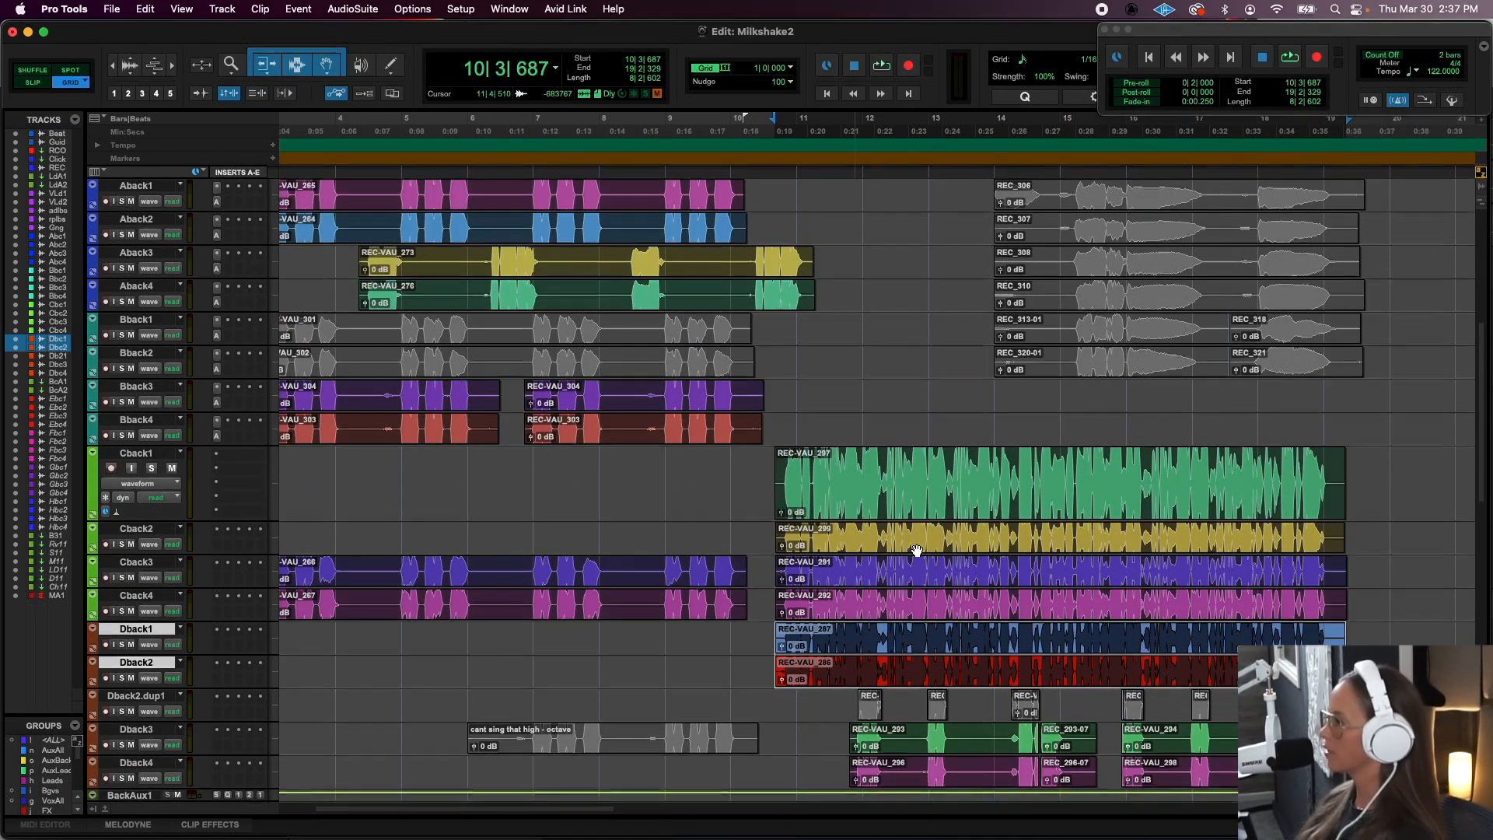
{"action": "scroll", "coordinate": [916, 550], "scroll_direction": "up", "scroll_amount": 1}
{"action": "scroll", "coordinate": [916, 551], "scroll_direction": "left", "scroll_amount": 2}
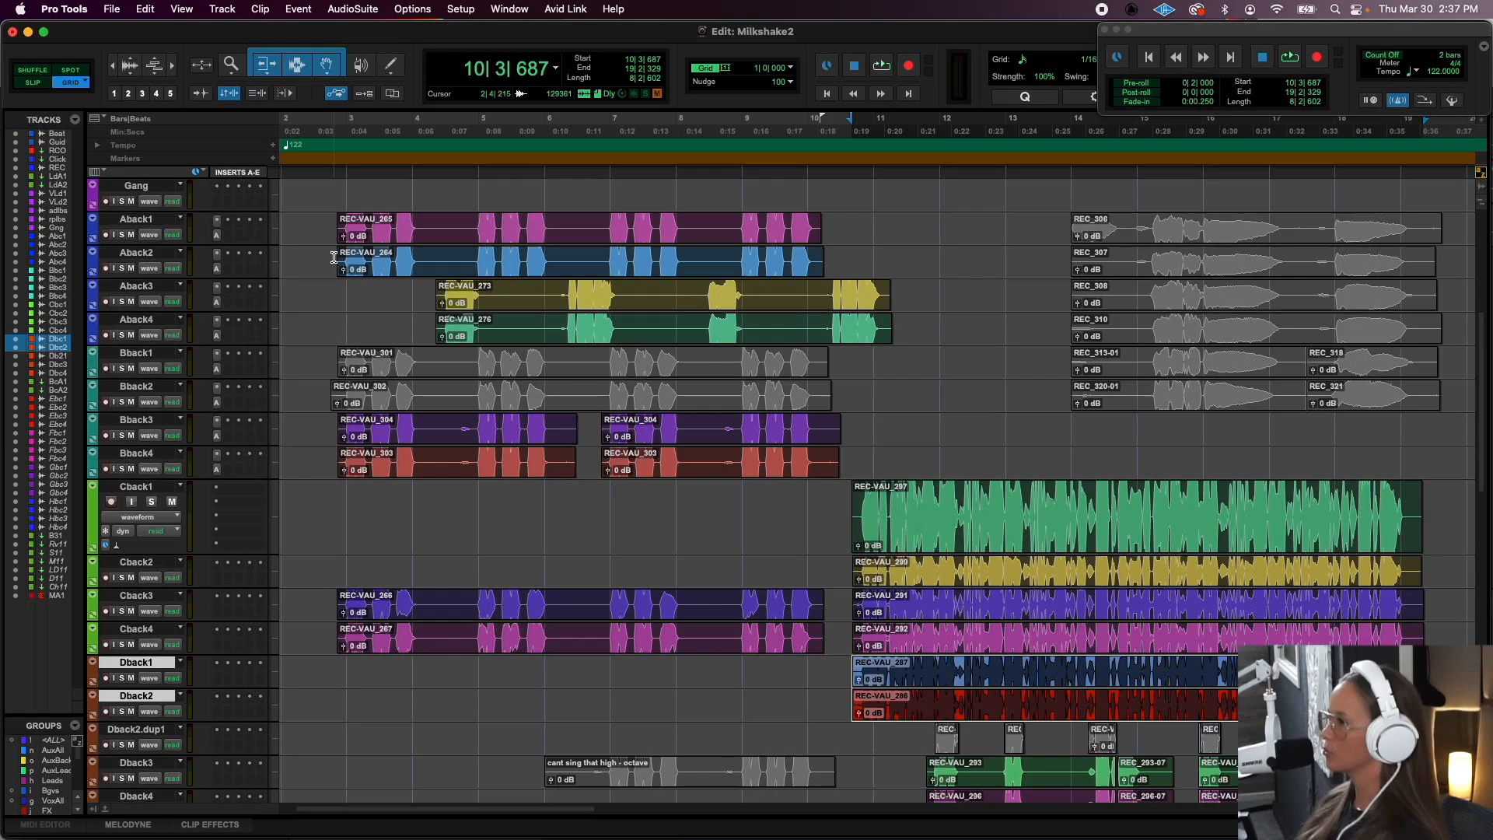
{"action": "left_click", "coordinate": [347, 190]}
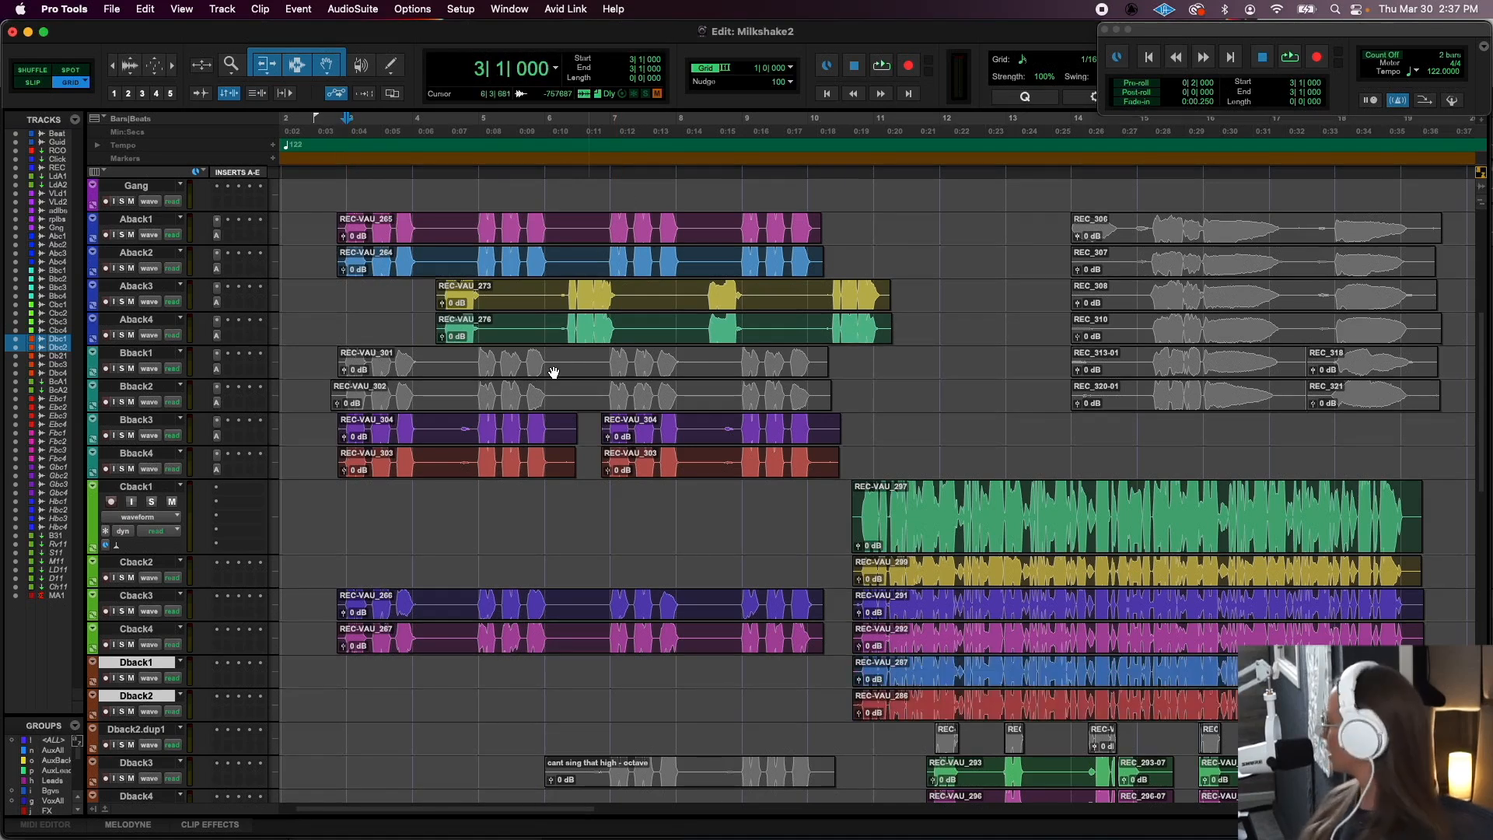
{"action": "scroll", "coordinate": [553, 371], "scroll_direction": "up", "scroll_amount": 5}
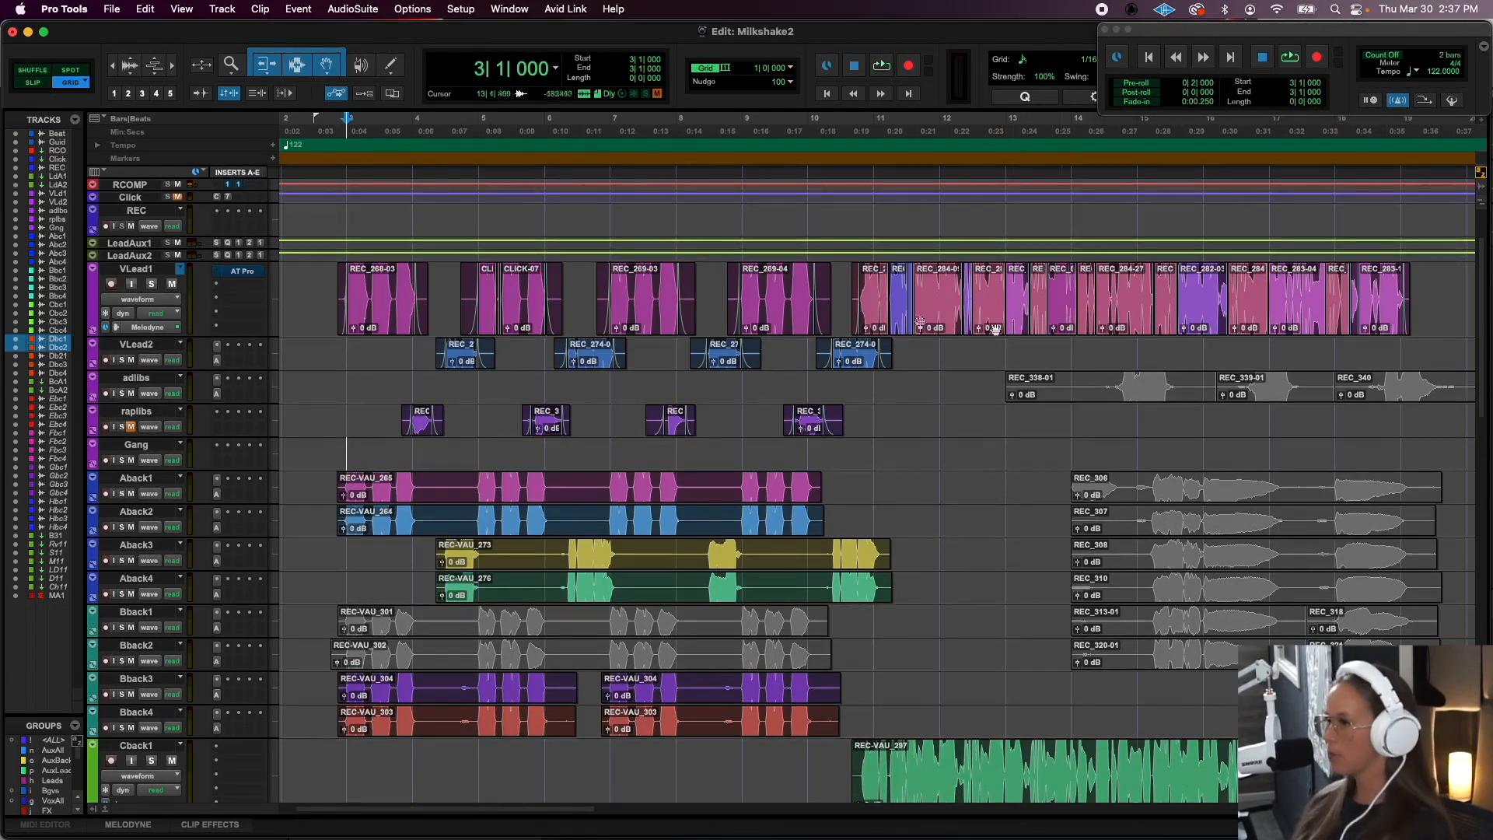
{"action": "key", "text": "space"}
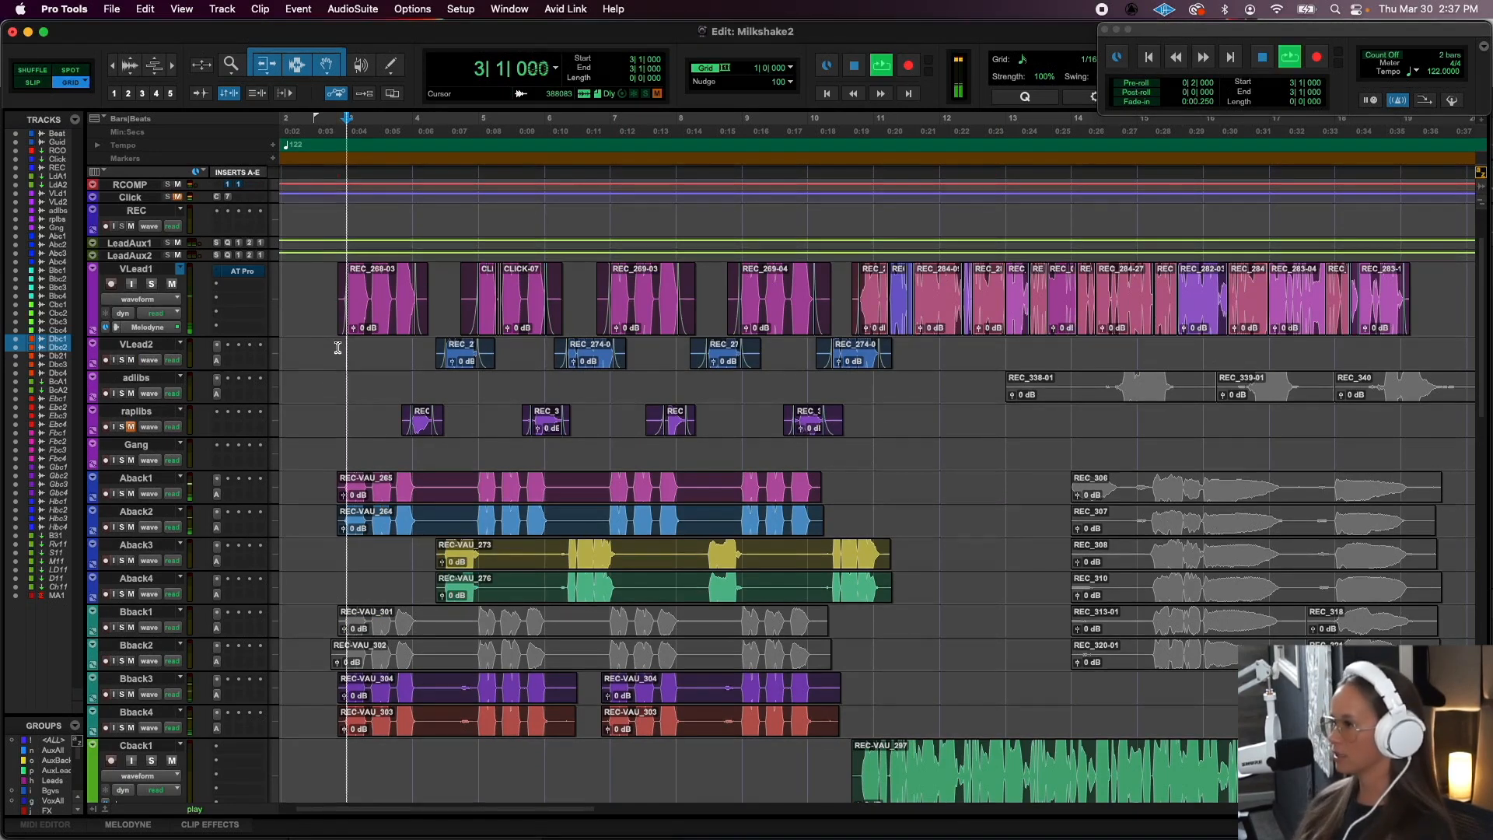
{"action": "key", "text": "space"}
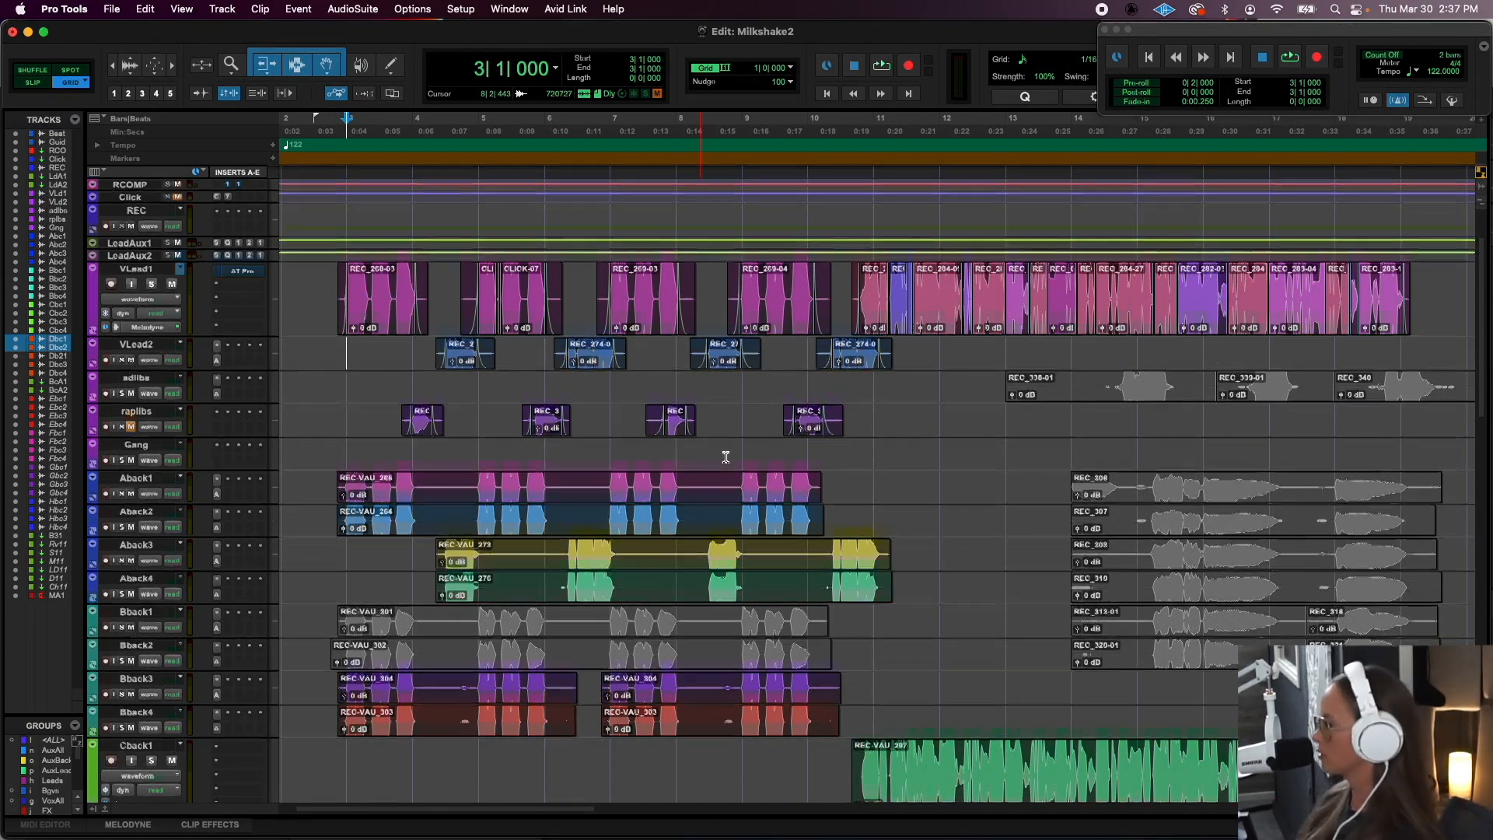
- Select the run of Dback3 and Dback4 clips from the start of REC-VAU_293 at 11|4|193 to 19|2|243
{"action": "scroll", "coordinate": [725, 458], "scroll_direction": "down", "scroll_amount": 10}
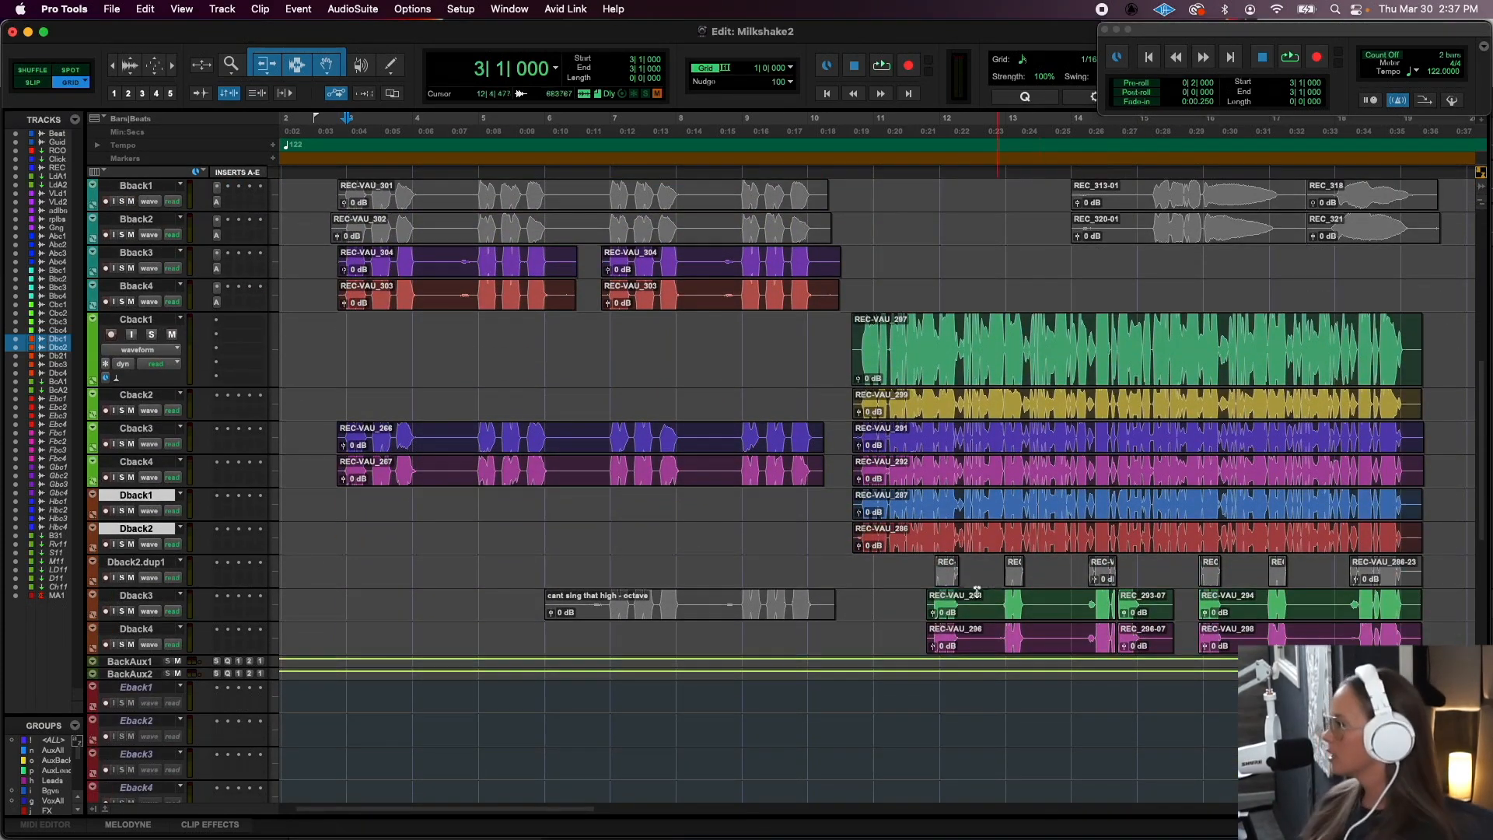
{"action": "left_click", "coordinate": [995, 599]}
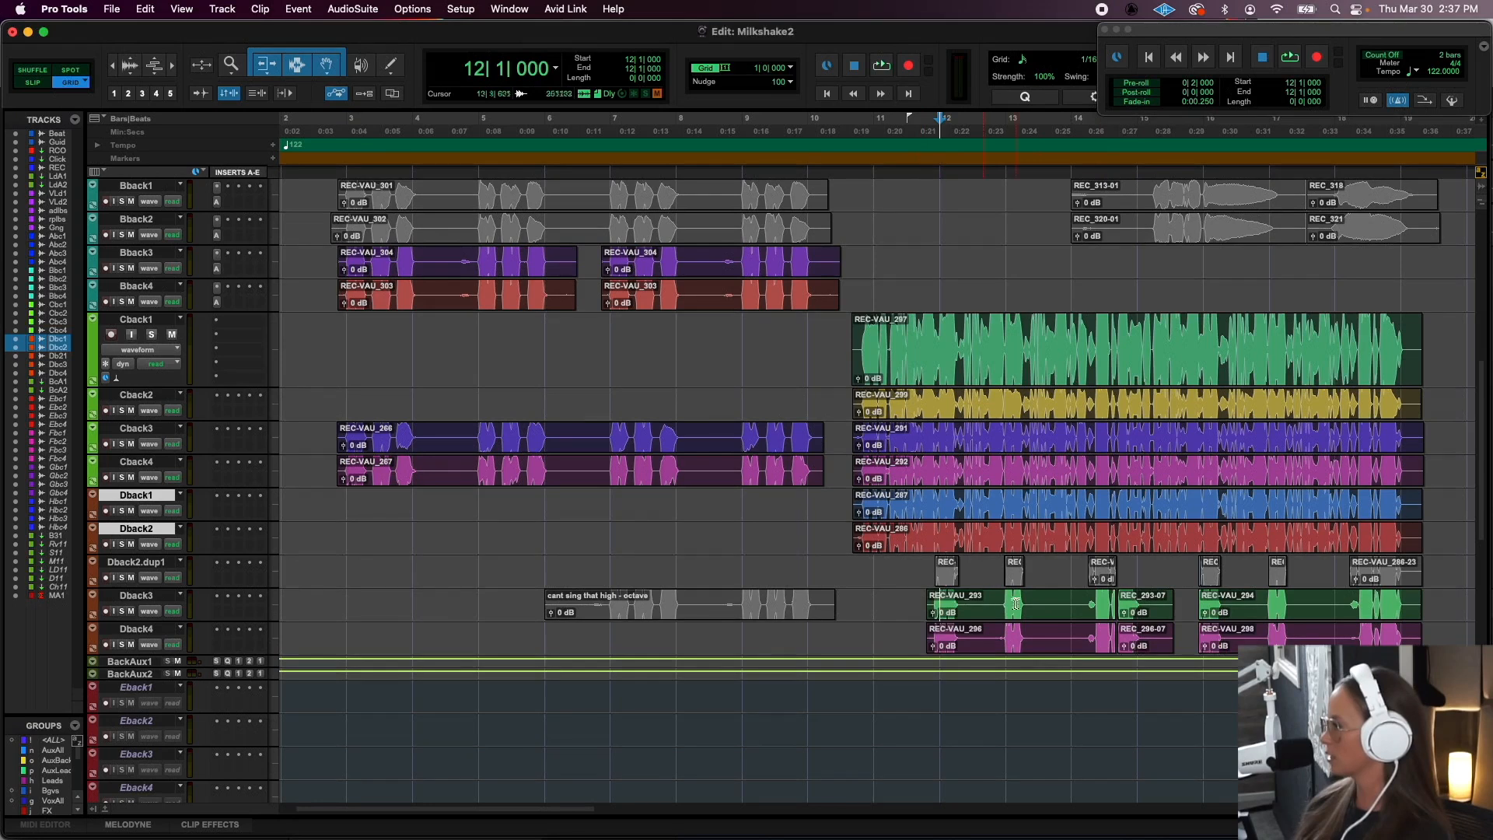
{"action": "left_click", "coordinate": [947, 616]}
{"action": "left_click", "coordinate": [1375, 624], "text": "shift"}
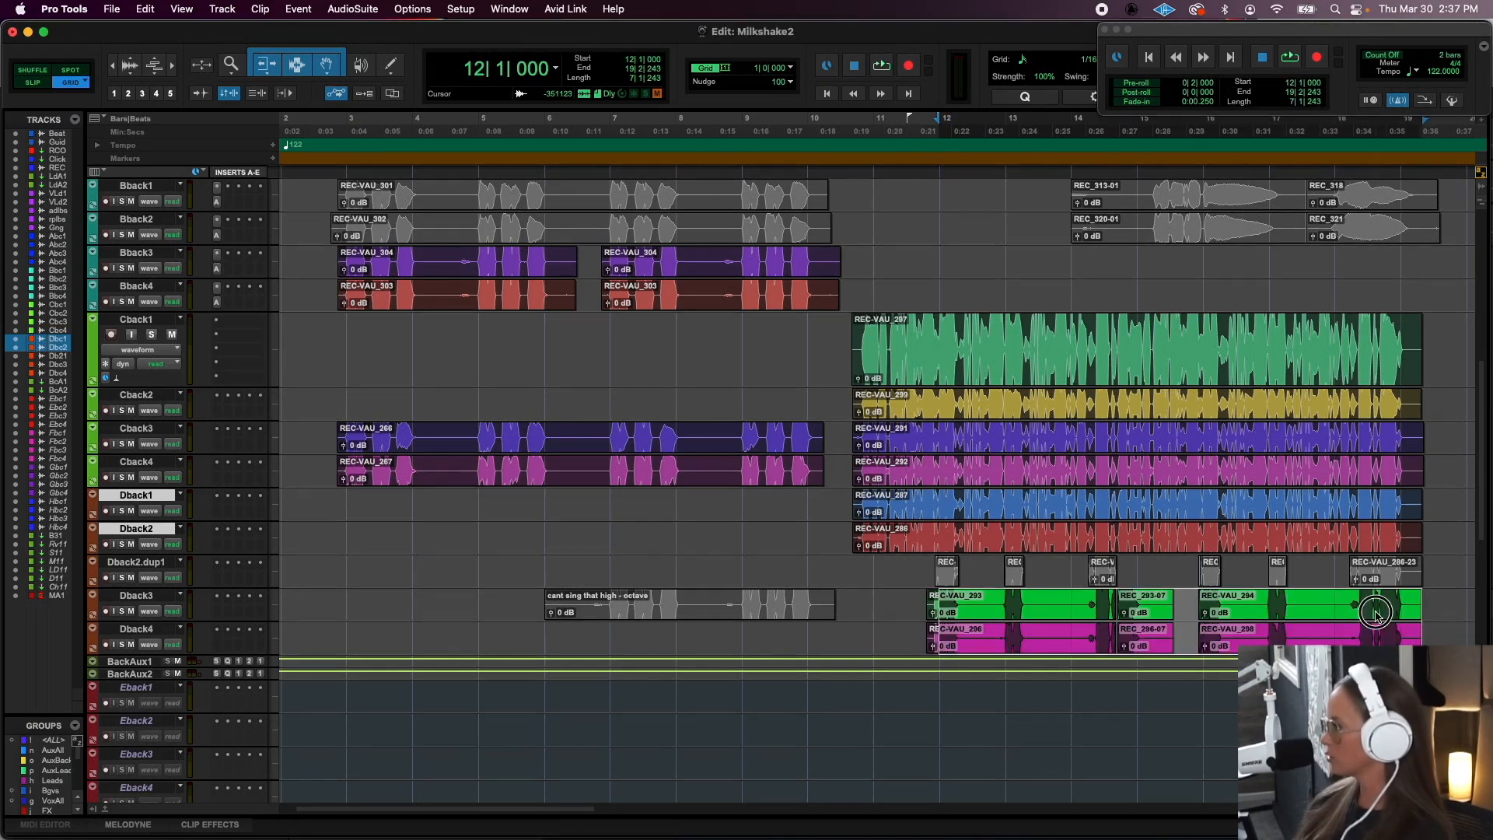
{"action": "left_click", "coordinate": [985, 617], "text": "shift"}
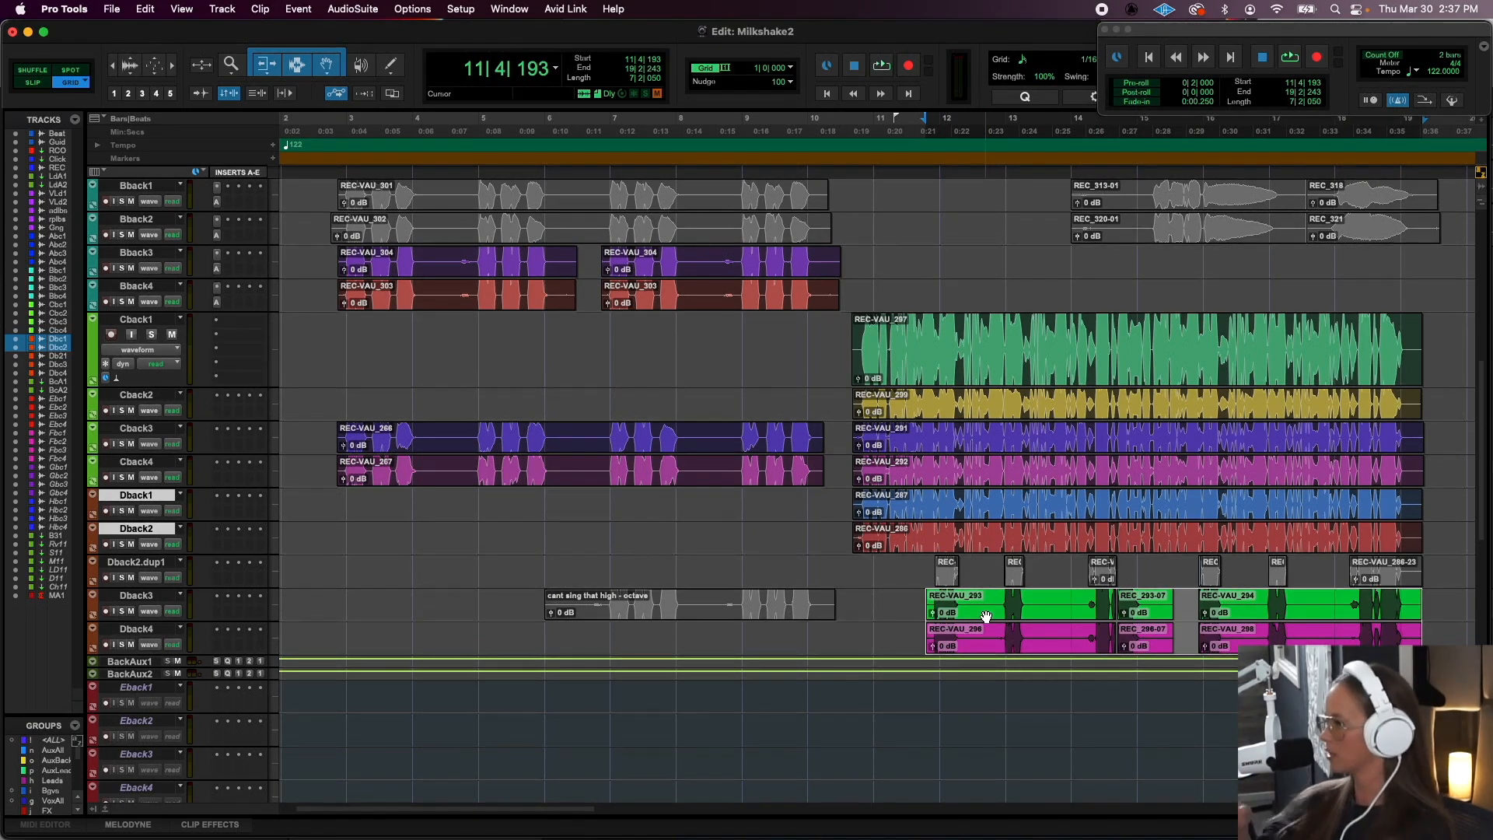
- Place the playback start at 11|1|000 and audition the full Cback and Dback stack with the Dback3 and Dback4 accents
{"action": "left_click", "coordinate": [874, 598]}
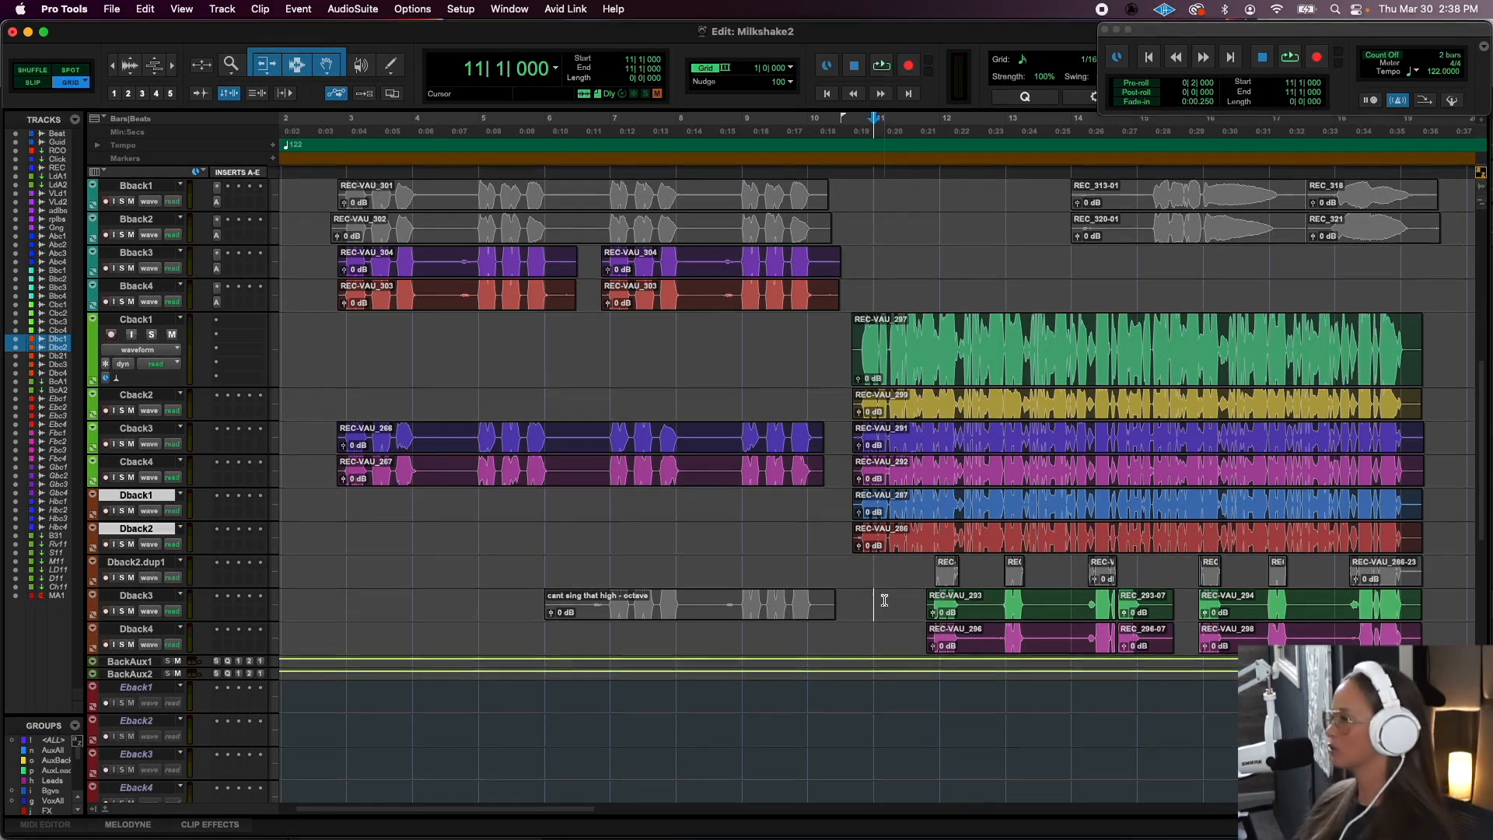
{"action": "left_click", "coordinate": [916, 605]}
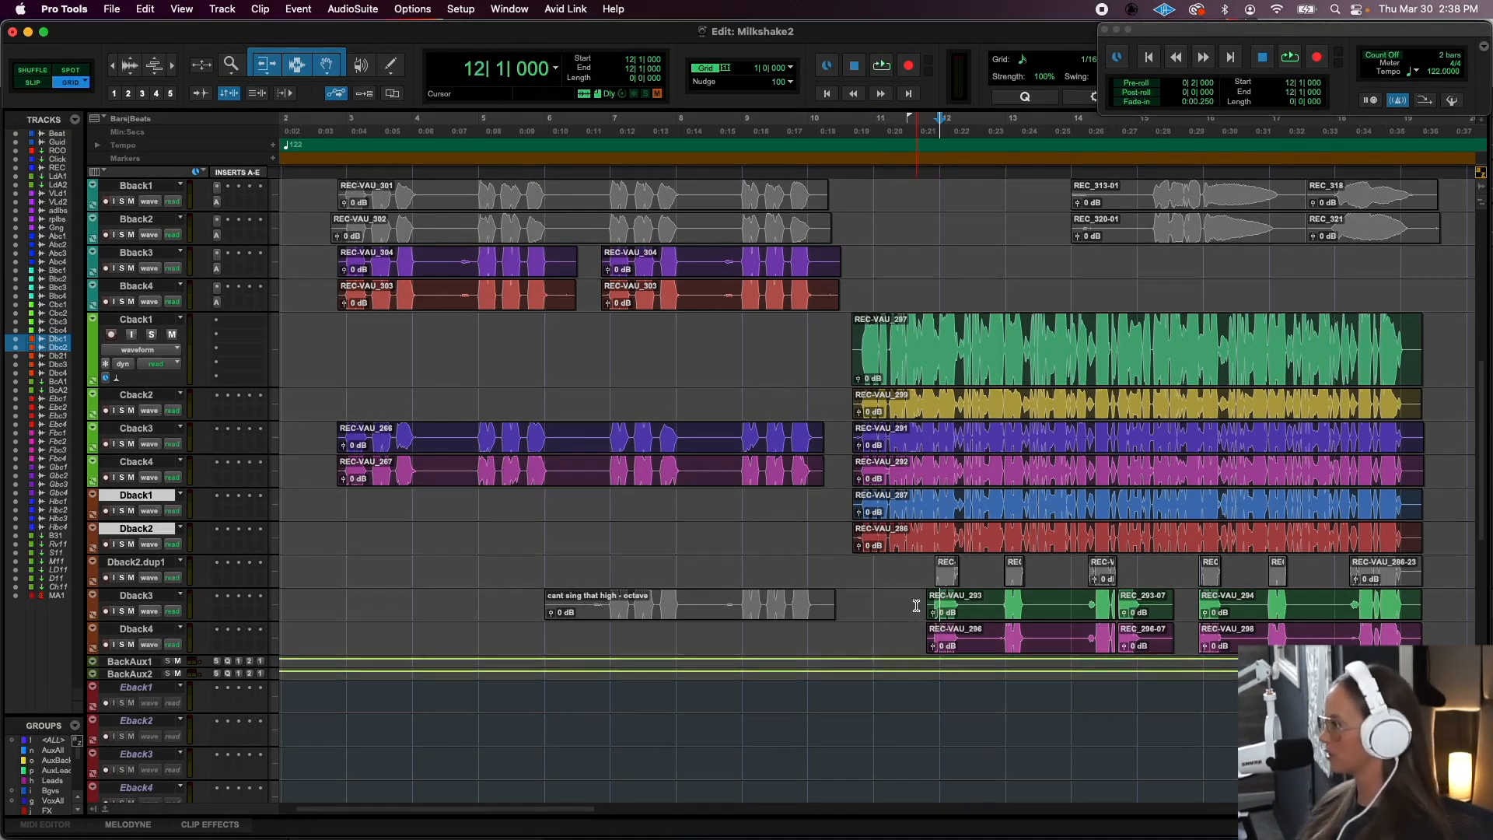
{"action": "key", "text": "space"}
{"action": "key", "text": "space"}
{"action": "left_click", "coordinate": [893, 606]}
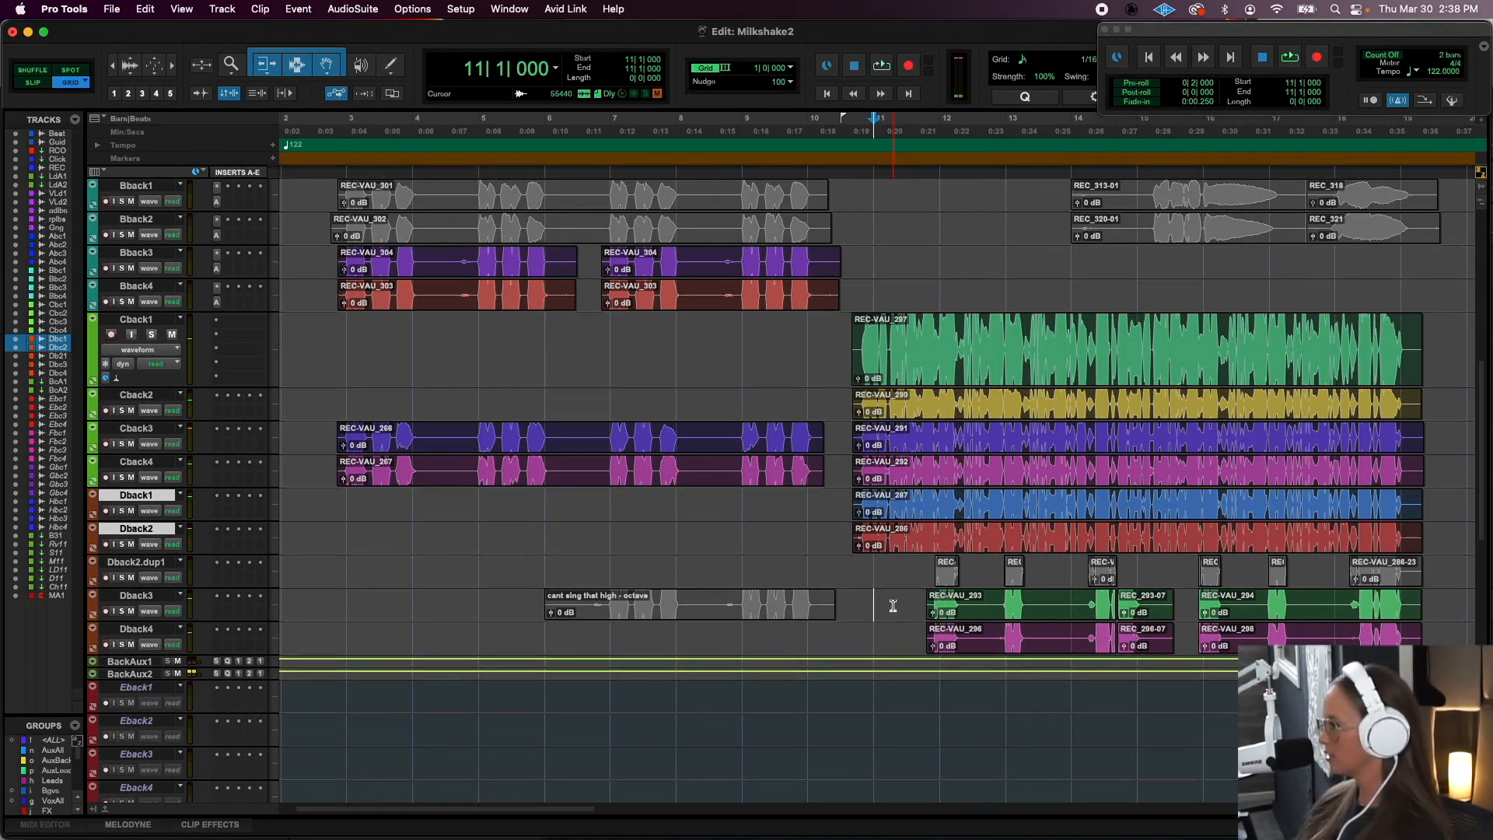
{"action": "key", "text": "space"}
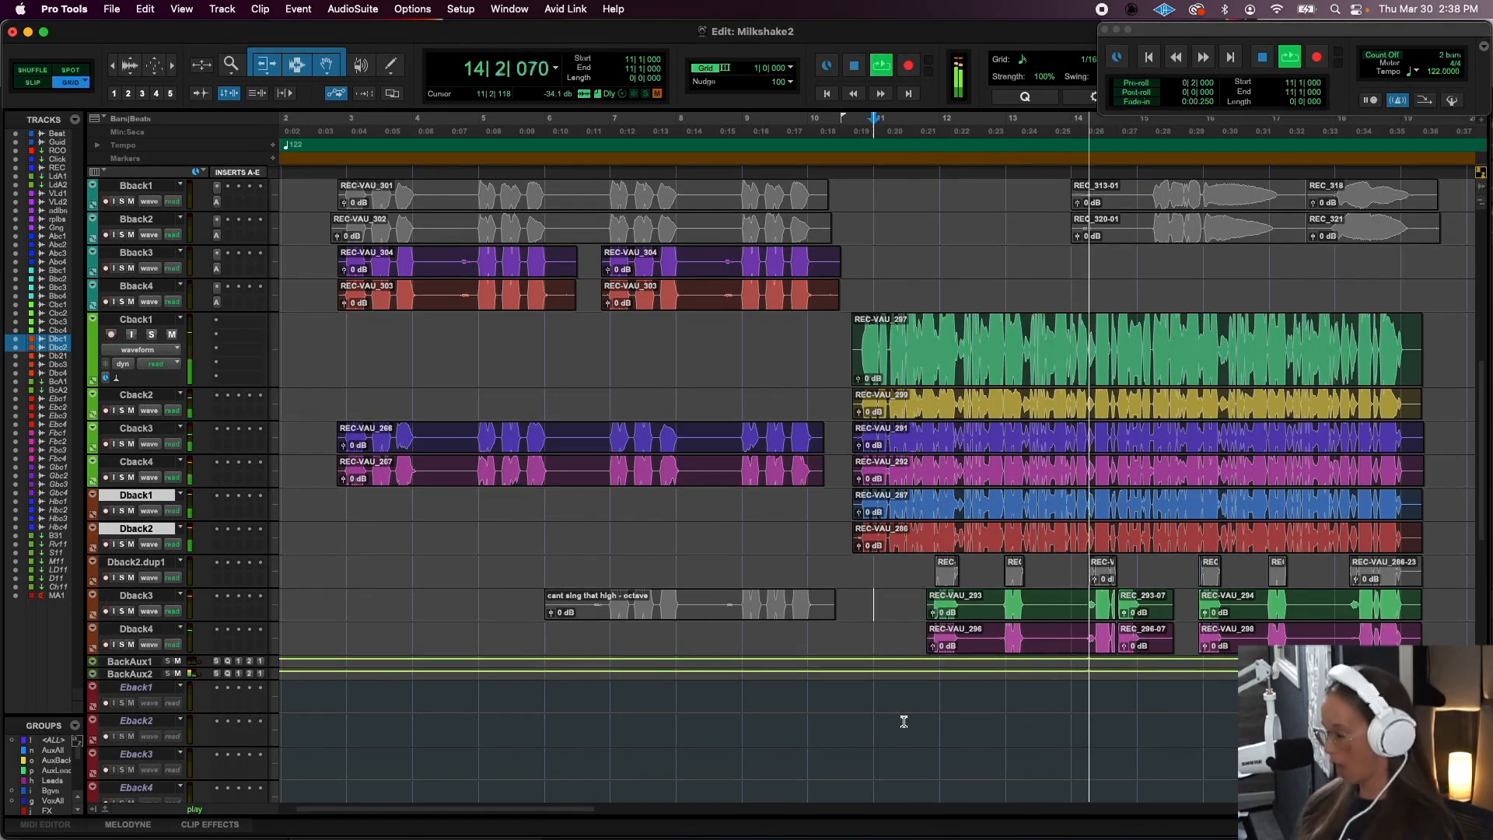
- Stop the transport, place the playback start at 14|1|000 and audition the layered Cback and Dback vocals around REC_293-07
{"action": "key", "text": "space"}
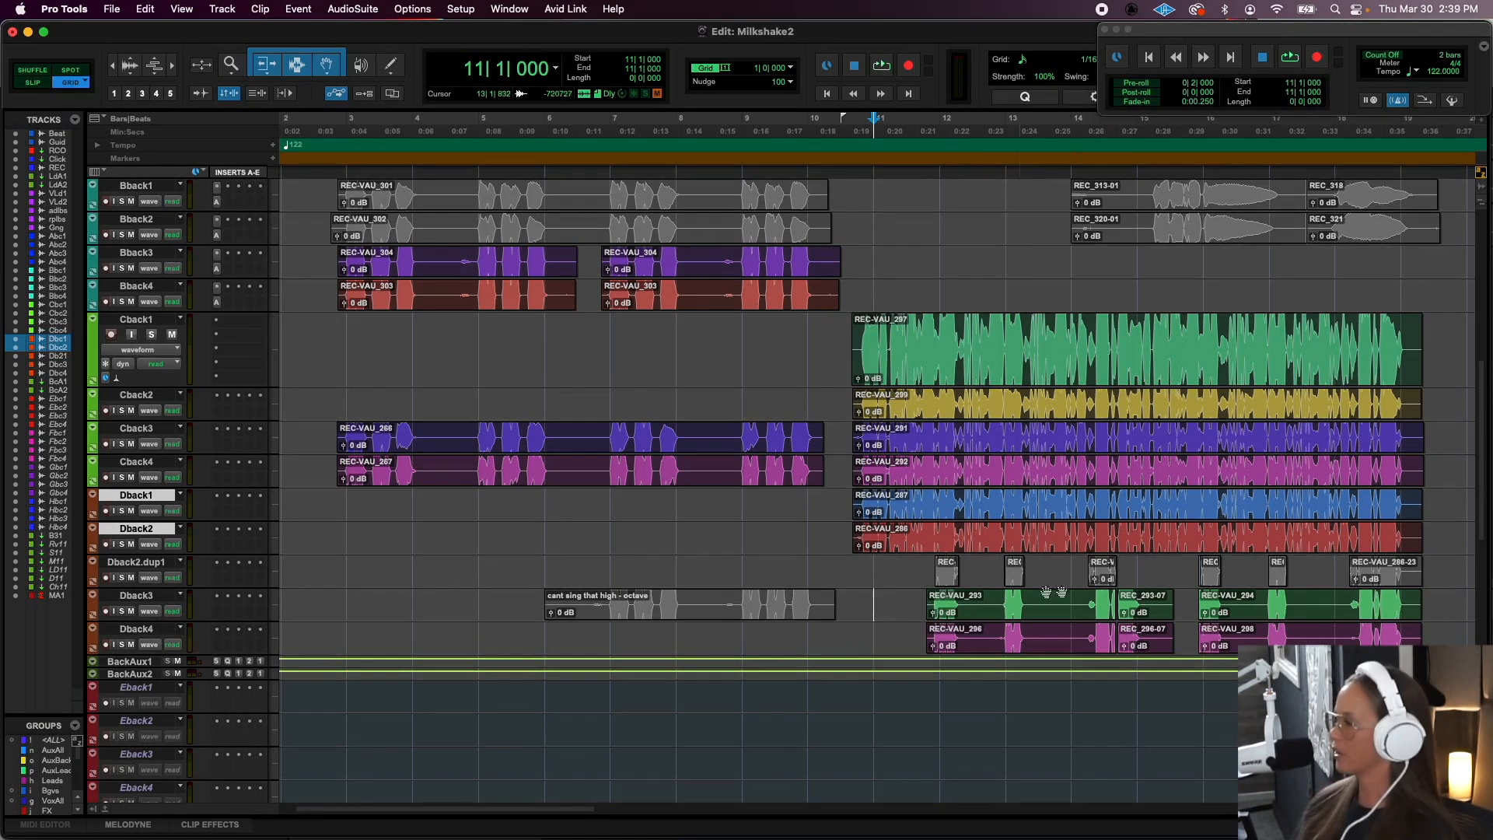
{"action": "left_click", "coordinate": [1089, 604]}
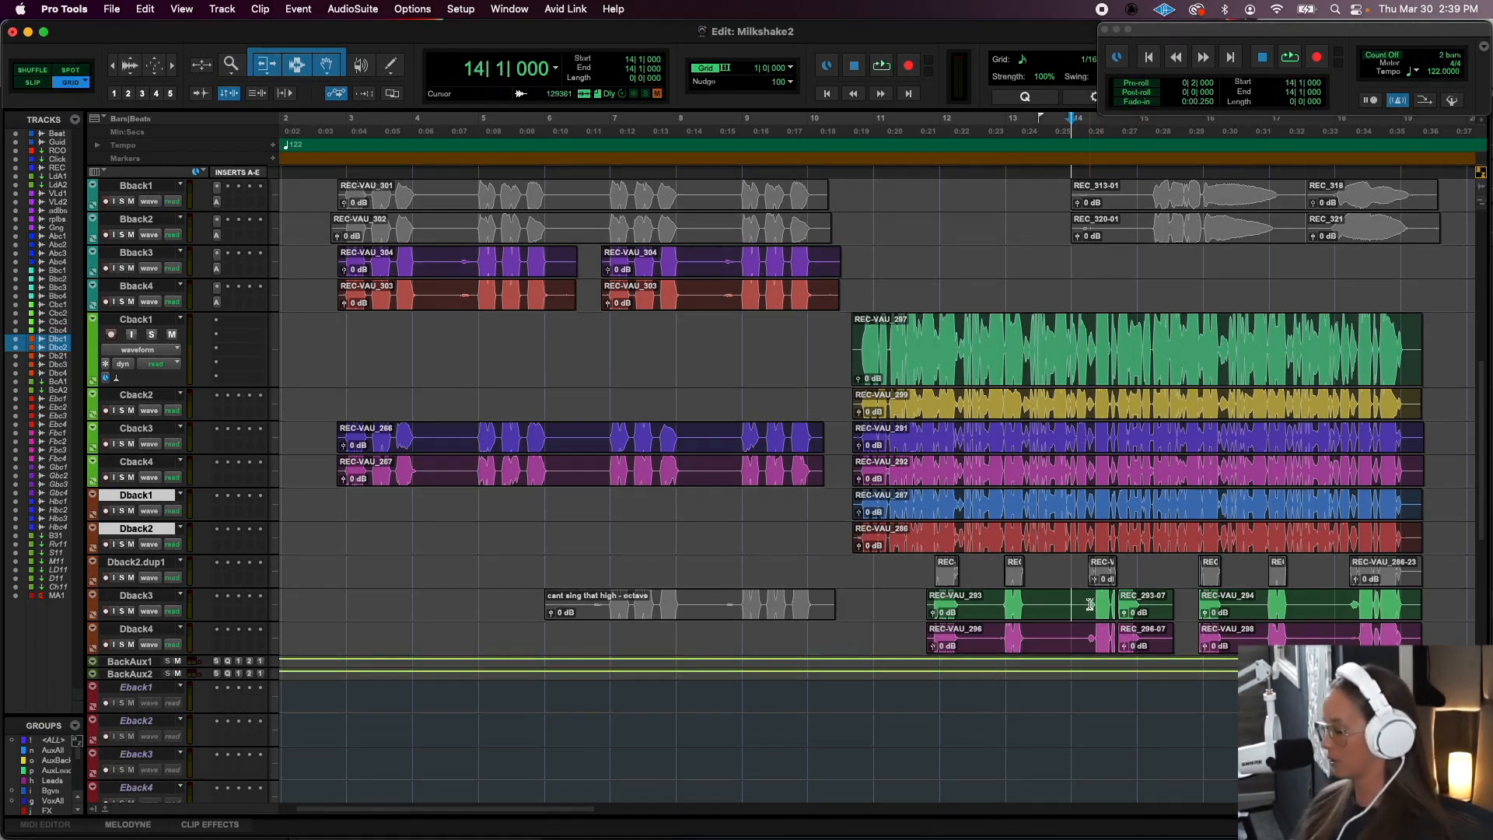
{"action": "key", "text": "super+bracketright"}
{"action": "key", "text": "super+bracketright"}
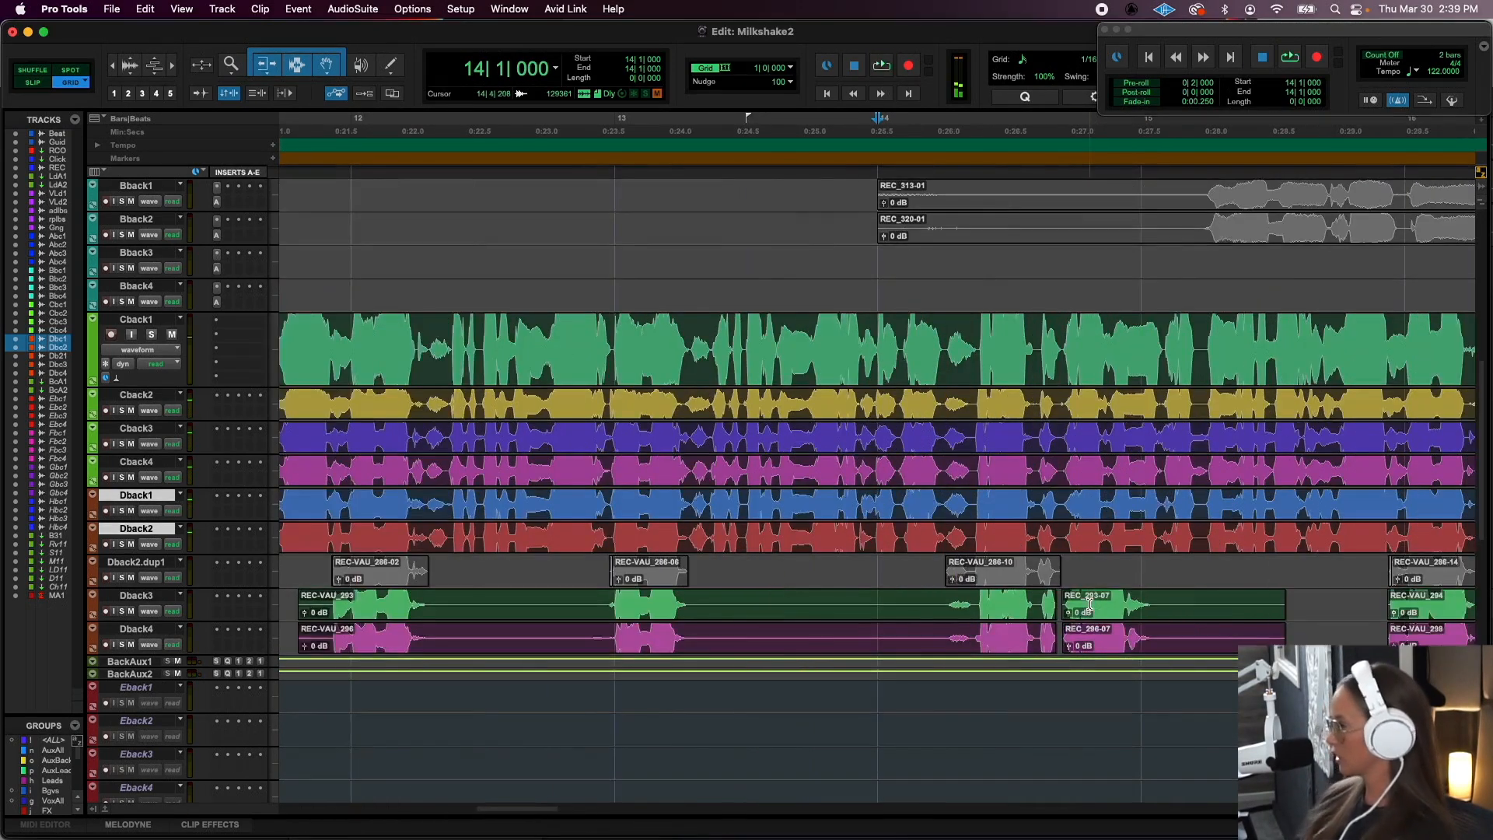
{"action": "key", "text": "space"}
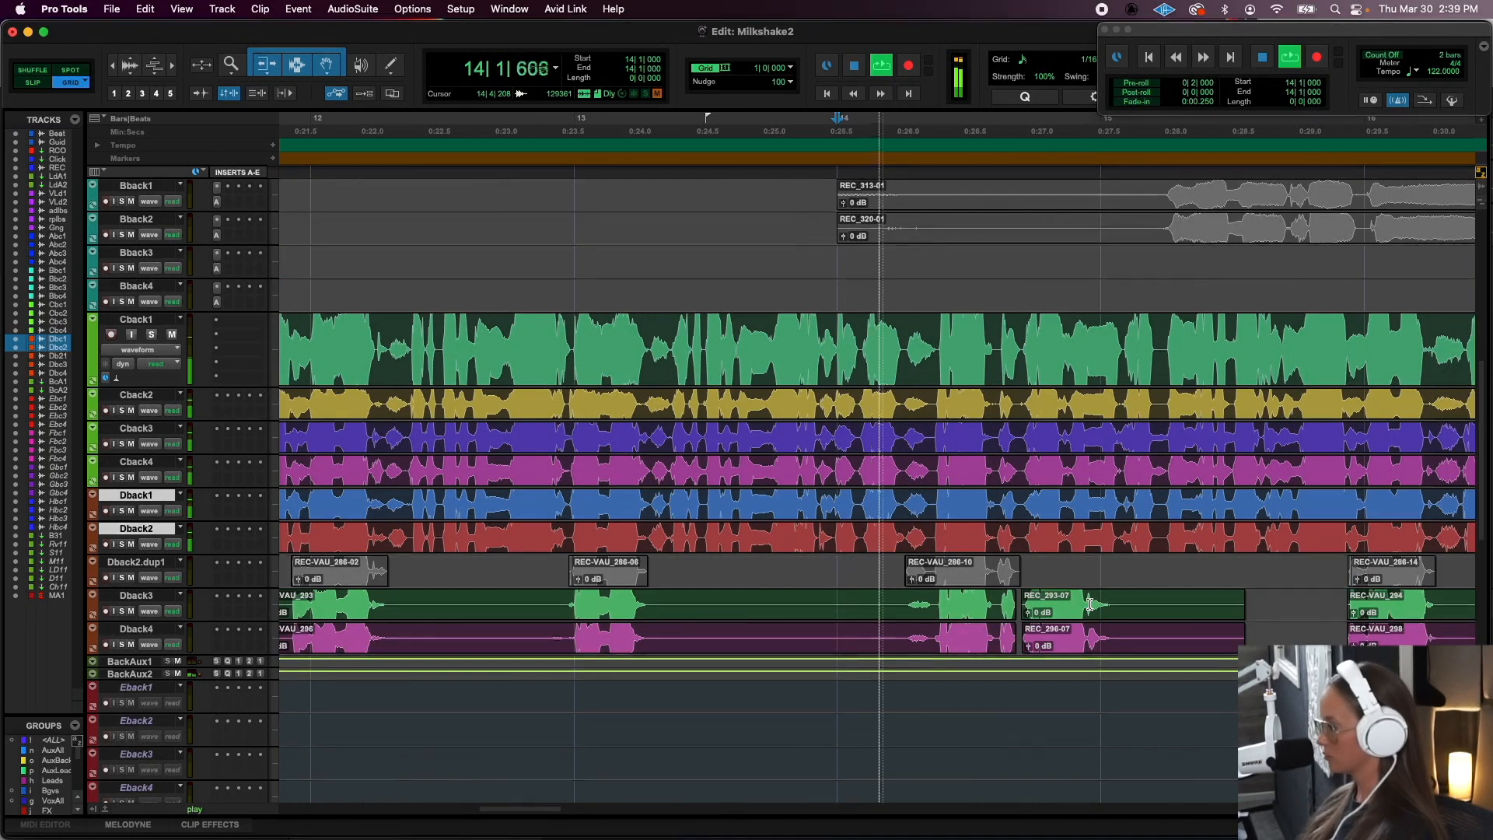
{"action": "key", "text": "space"}
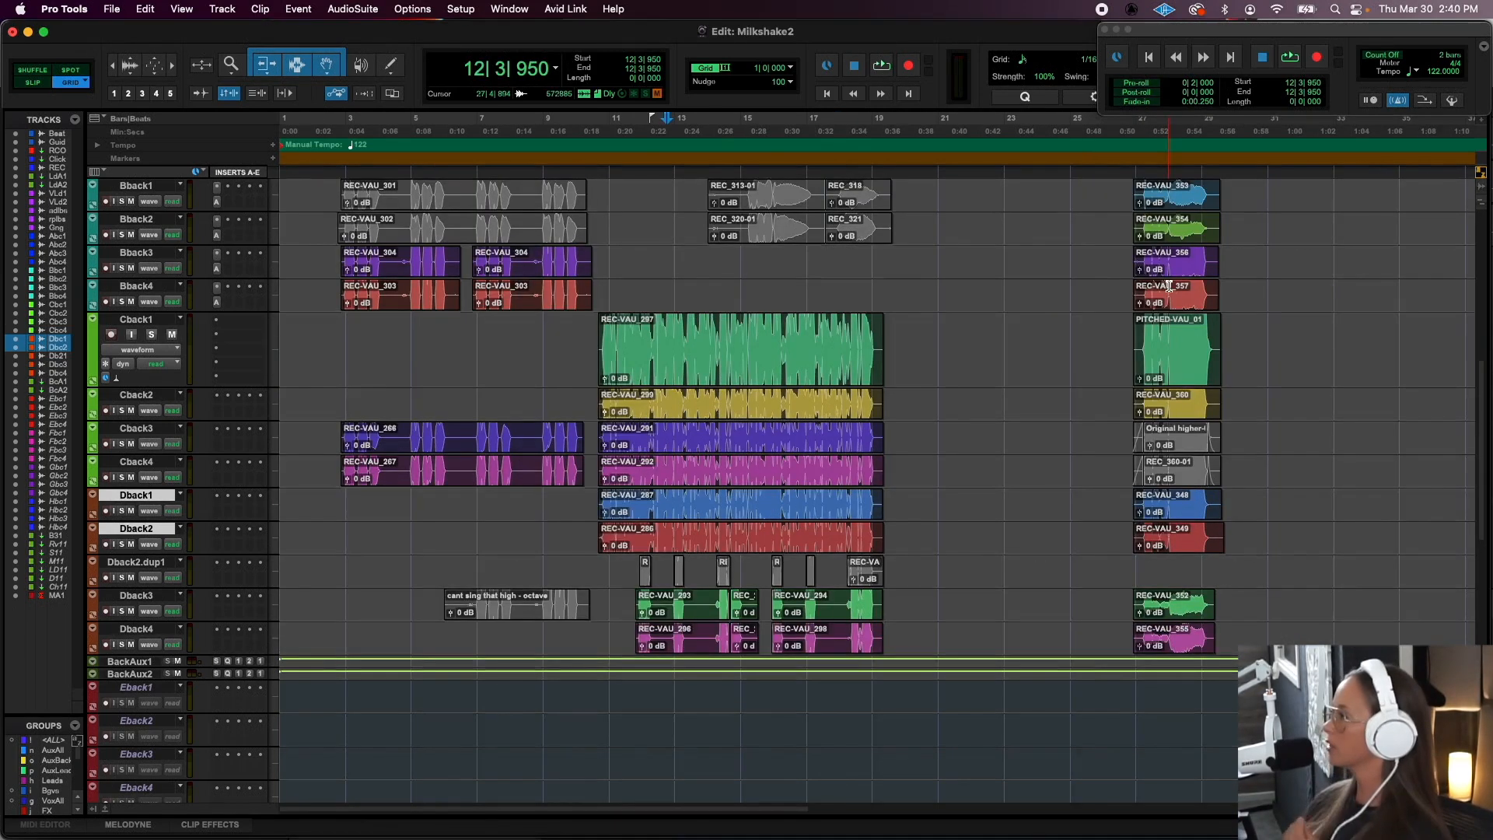
- Place the playback start at 27|1|000 and audition the full stack of Gang and background vocal layers there
{"action": "left_click", "coordinate": [1169, 264]}
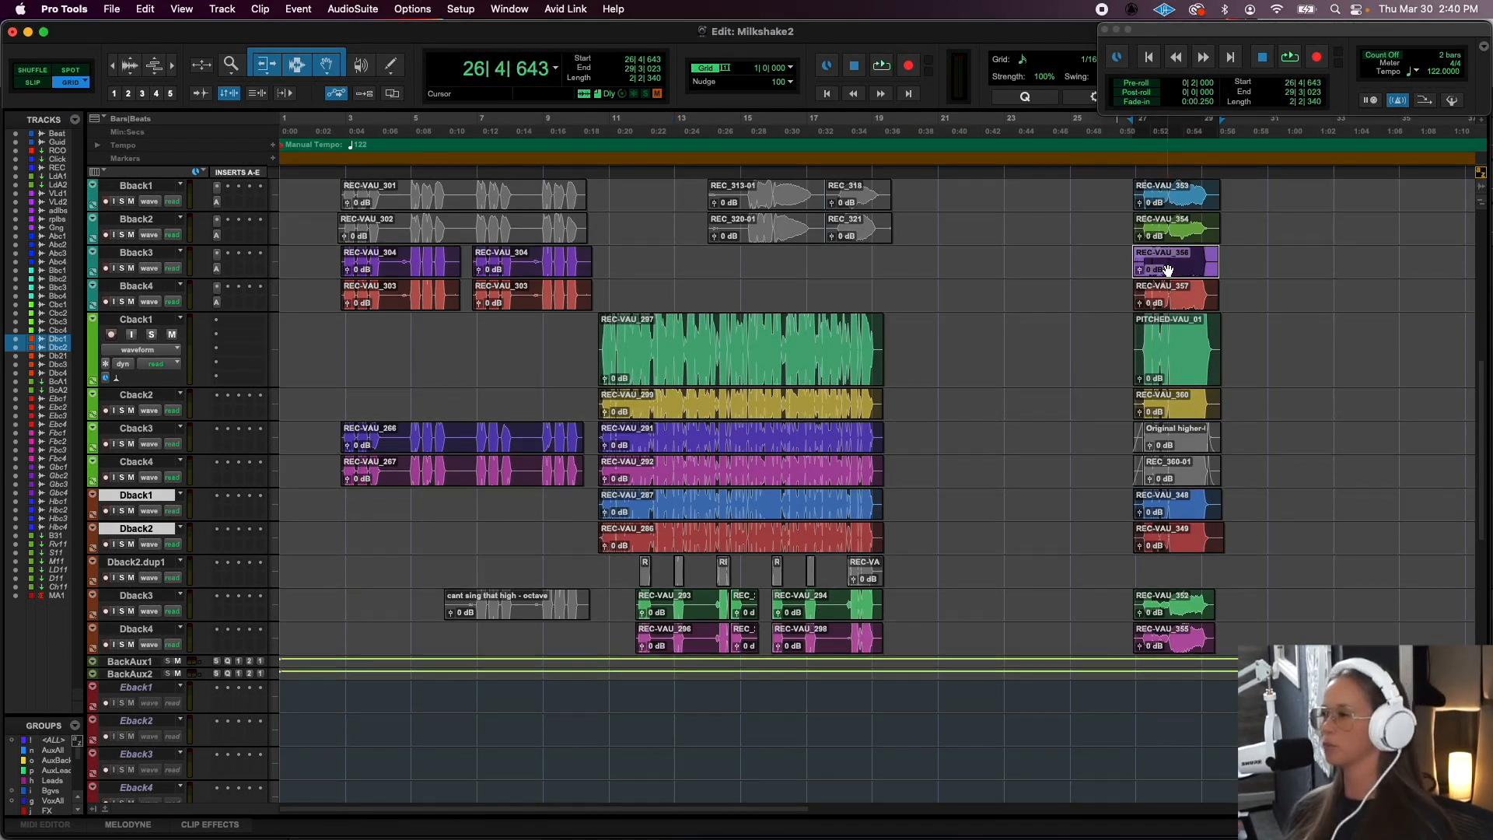
{"action": "scroll", "coordinate": [1168, 271], "scroll_direction": "up", "scroll_amount": 10}
{"action": "scroll", "coordinate": [1168, 270], "scroll_direction": "right", "scroll_amount": 5}
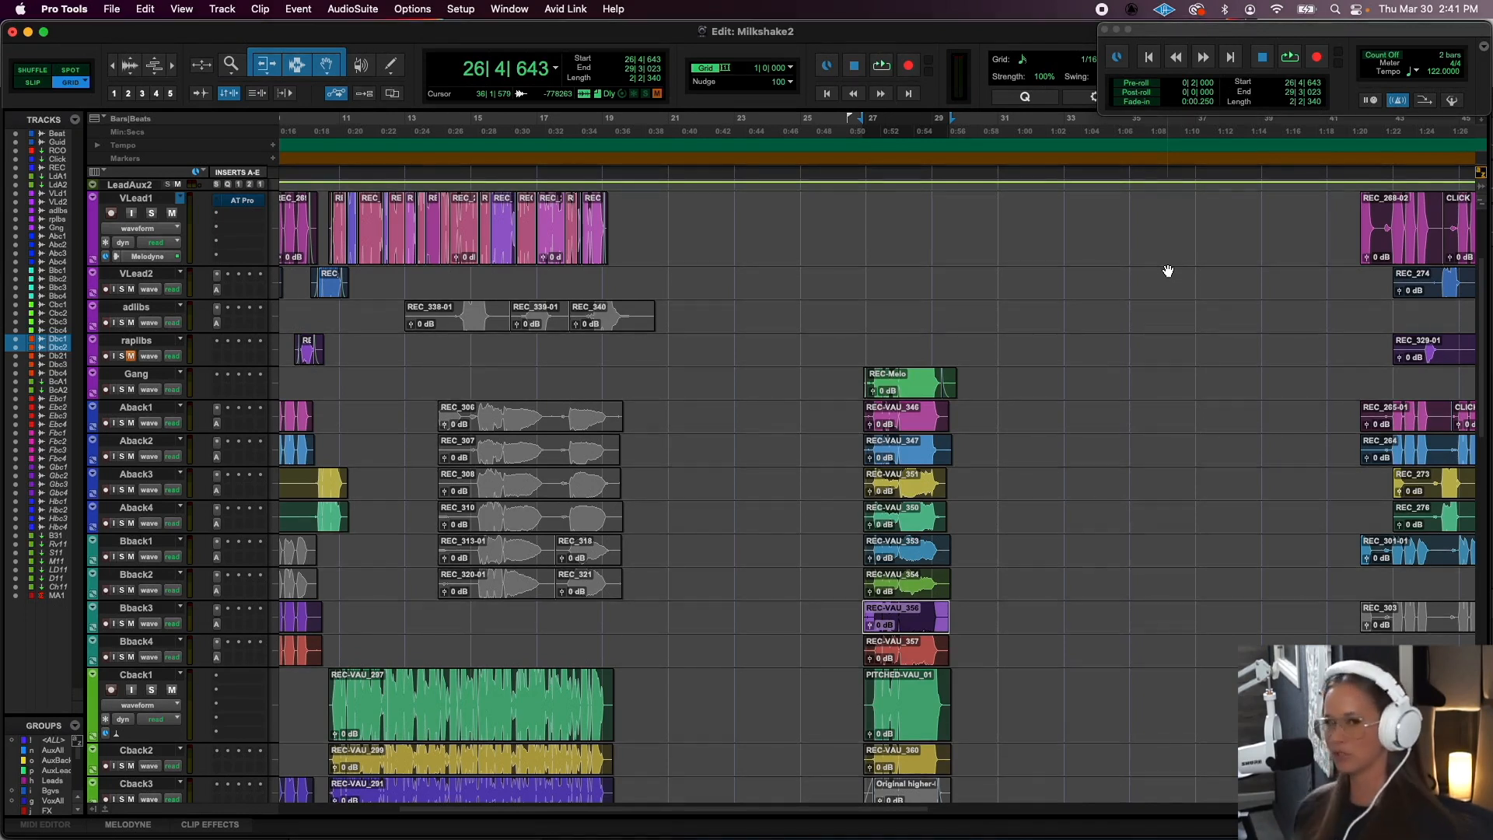
{"action": "left_click", "coordinate": [870, 339]}
{"action": "key", "text": "super+bracketright"}
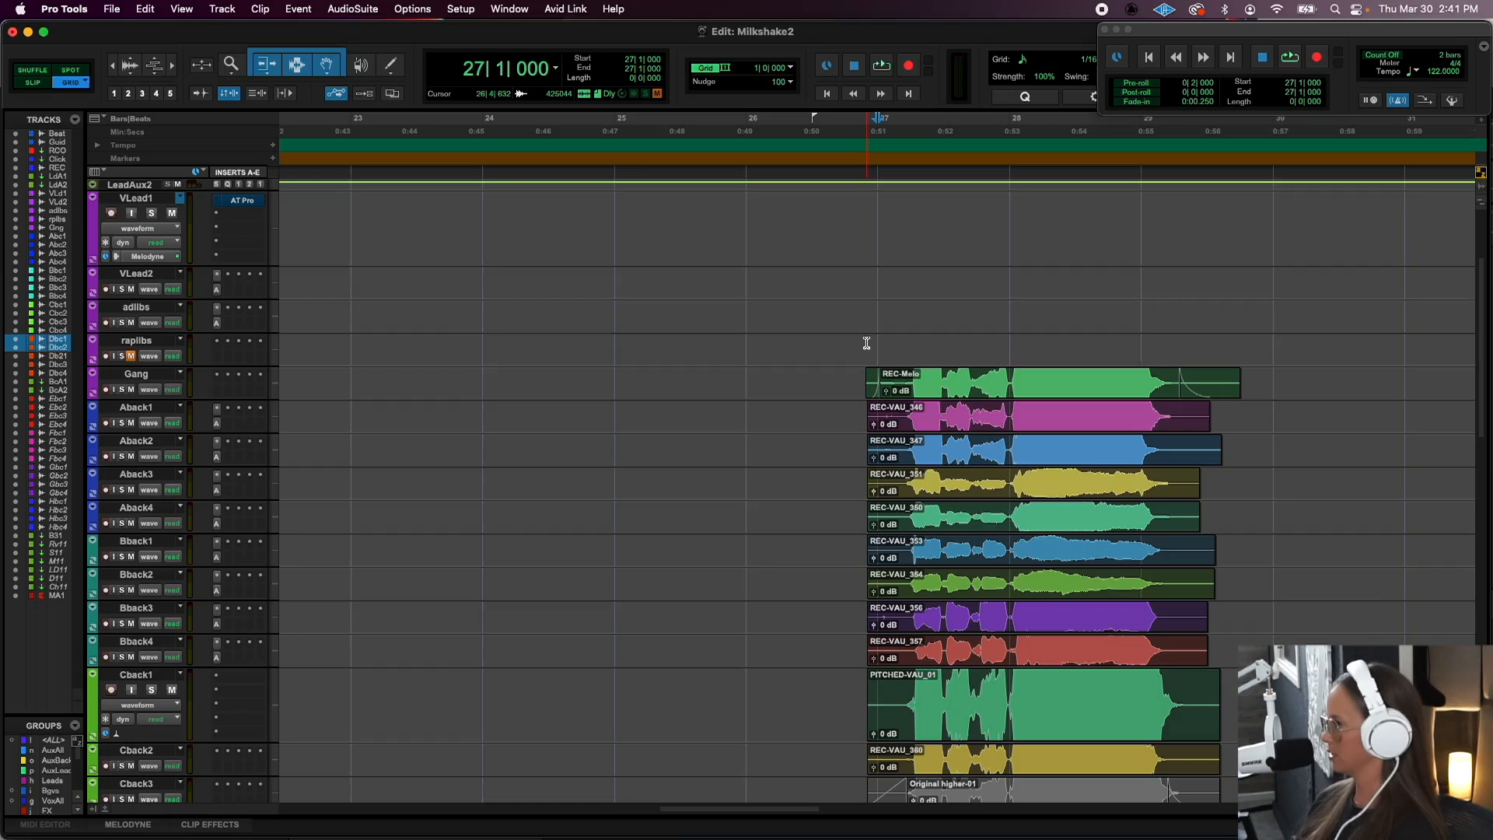
{"action": "scroll", "coordinate": [911, 363], "scroll_direction": "up", "scroll_amount": 5}
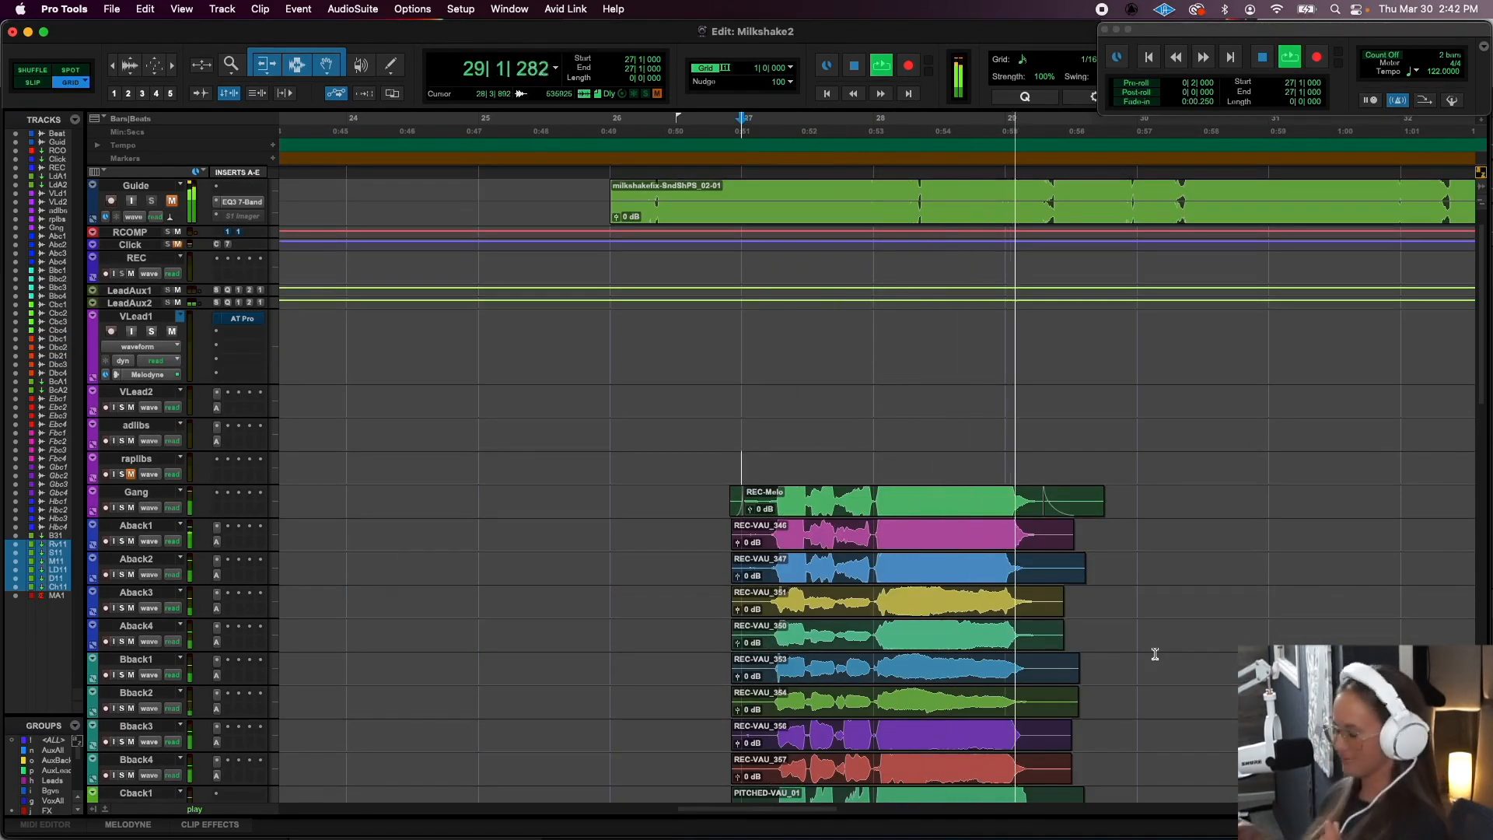
{"action": "key", "text": "space"}
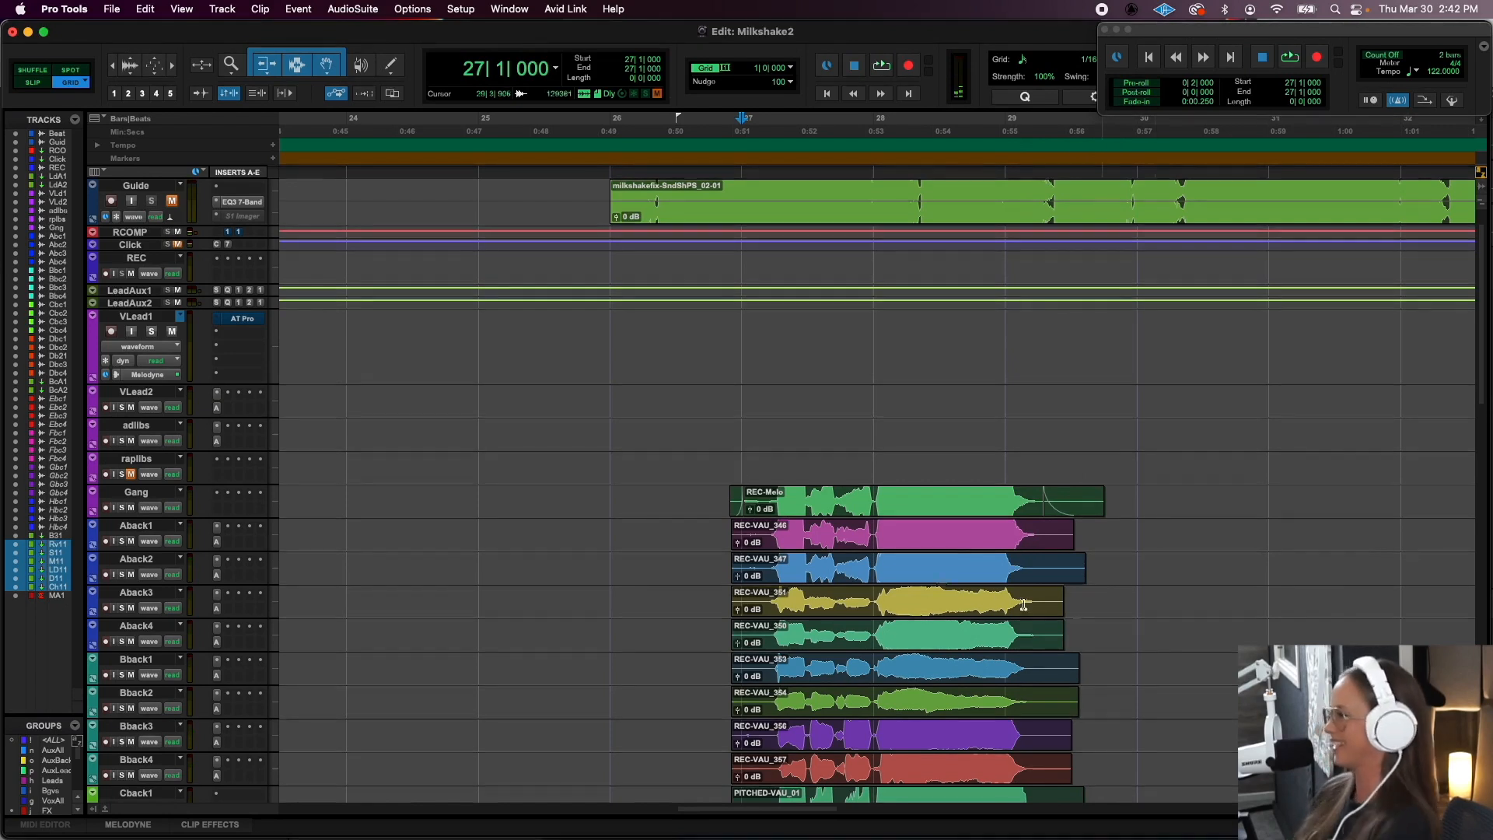
- Select the clip at bar 27 on the Gang track, solo the track and audition it
{"action": "left_click", "coordinate": [874, 512]}
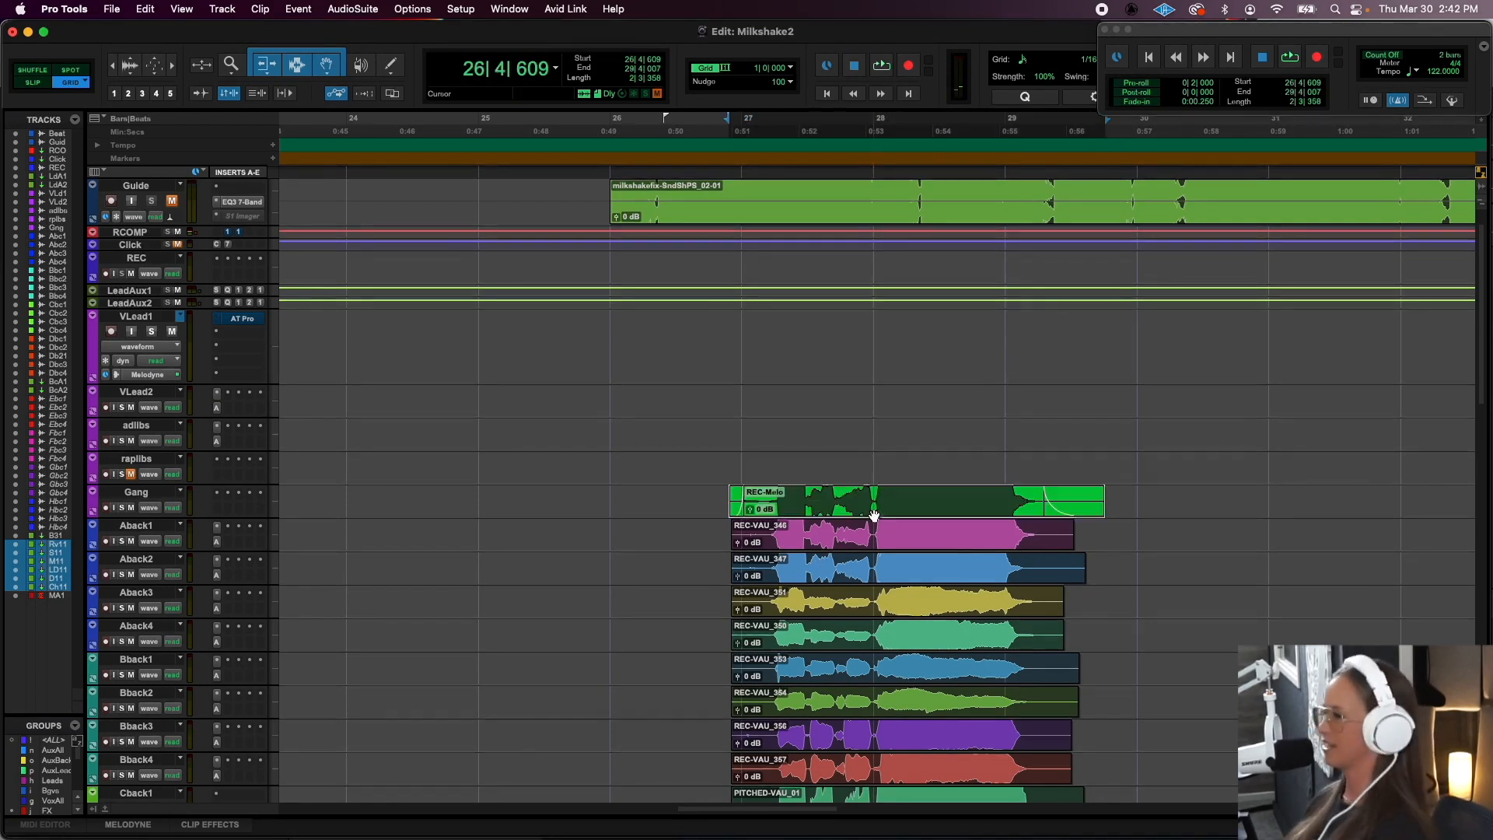
{"action": "left_click", "coordinate": [122, 507]}
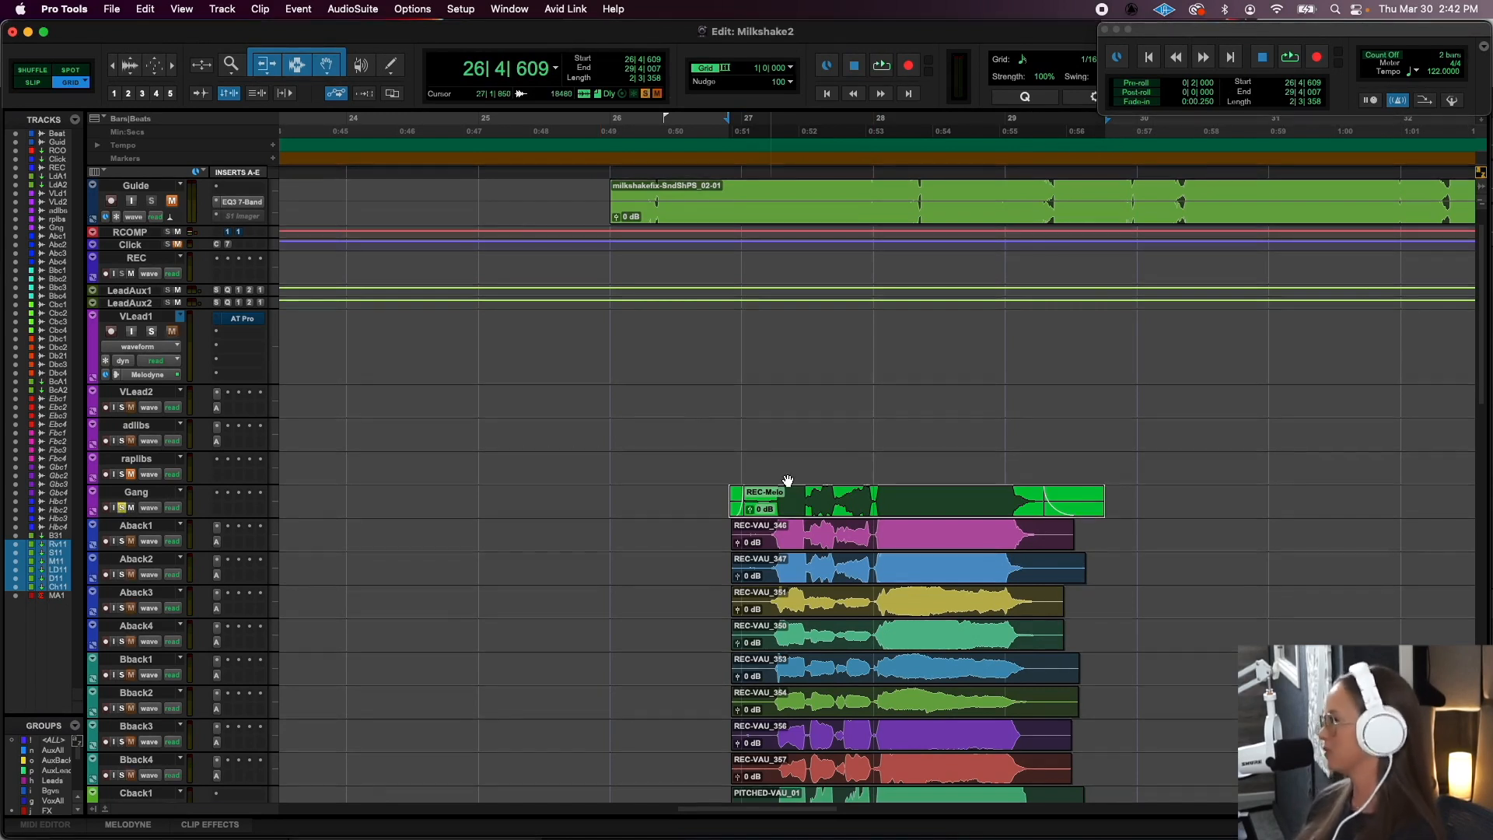
{"action": "key", "text": "space"}
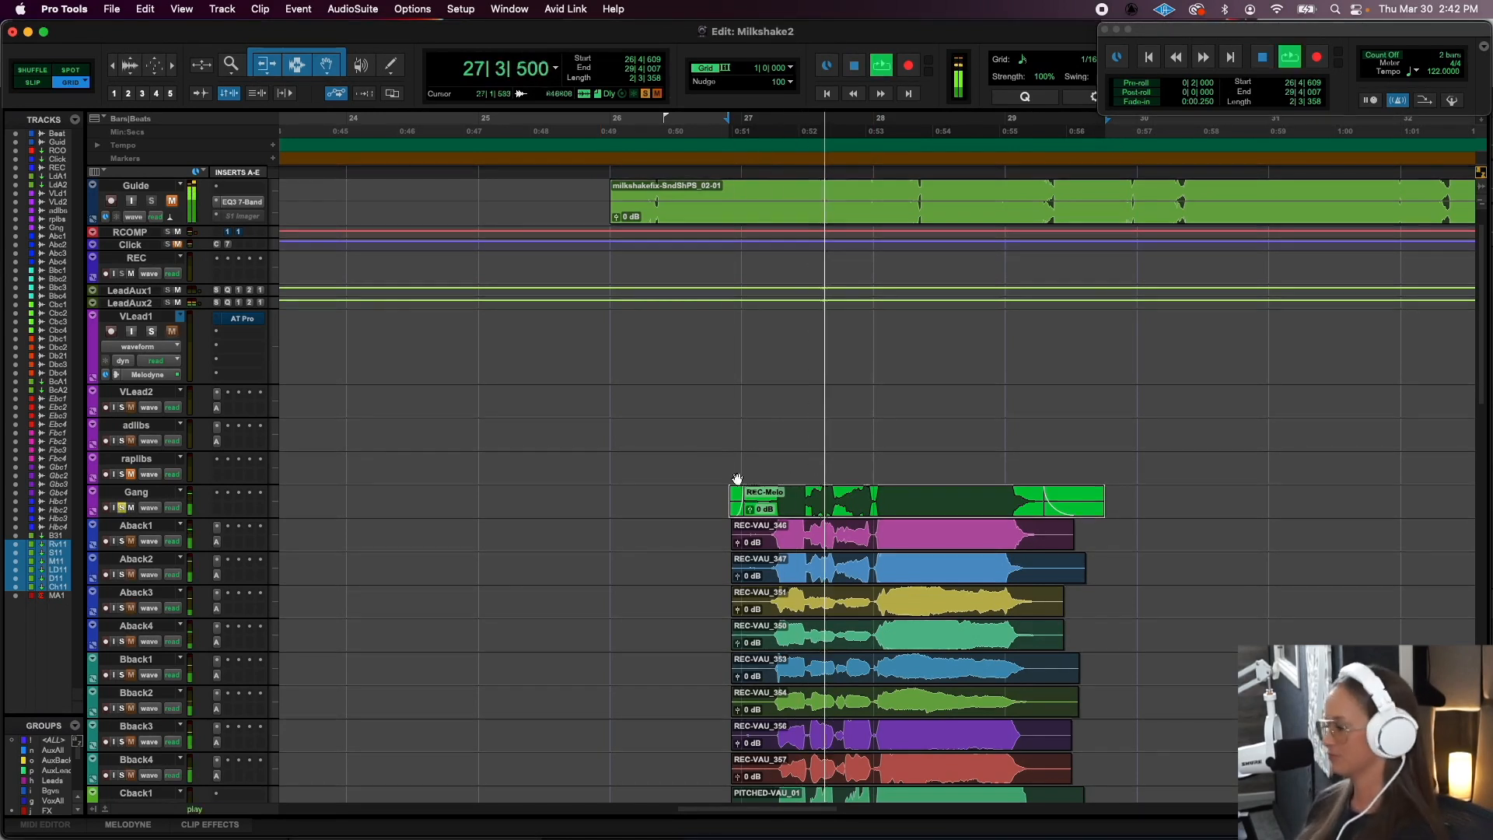
{"action": "scroll", "coordinate": [740, 500], "scroll_direction": "down", "scroll_amount": 3}
{"action": "scroll", "coordinate": [739, 499], "scroll_direction": "left", "scroll_amount": 1}
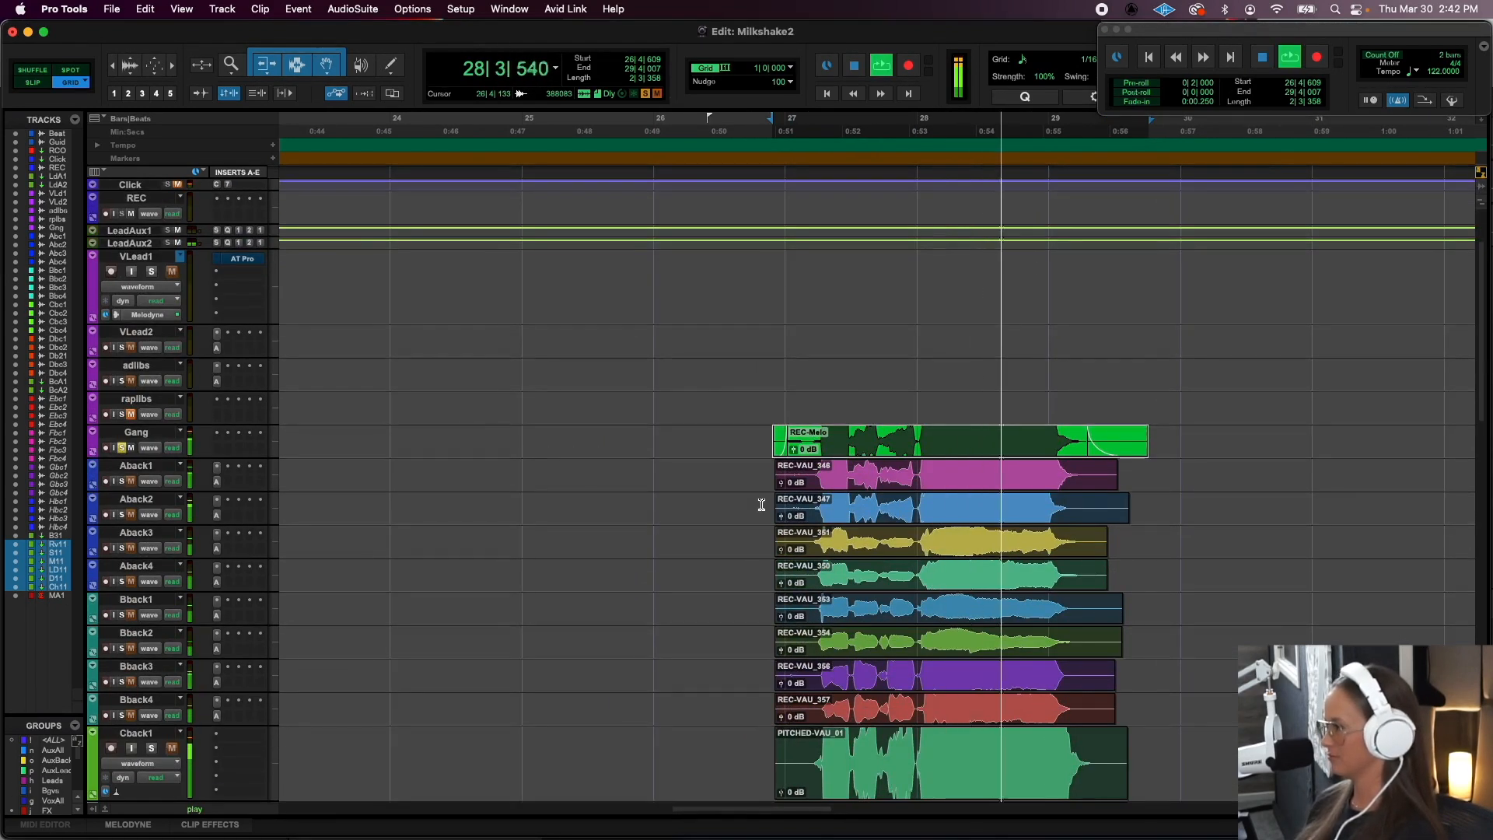
{"action": "scroll", "coordinate": [754, 501], "scroll_direction": "right", "scroll_amount": 3}
{"action": "key", "text": "space"}
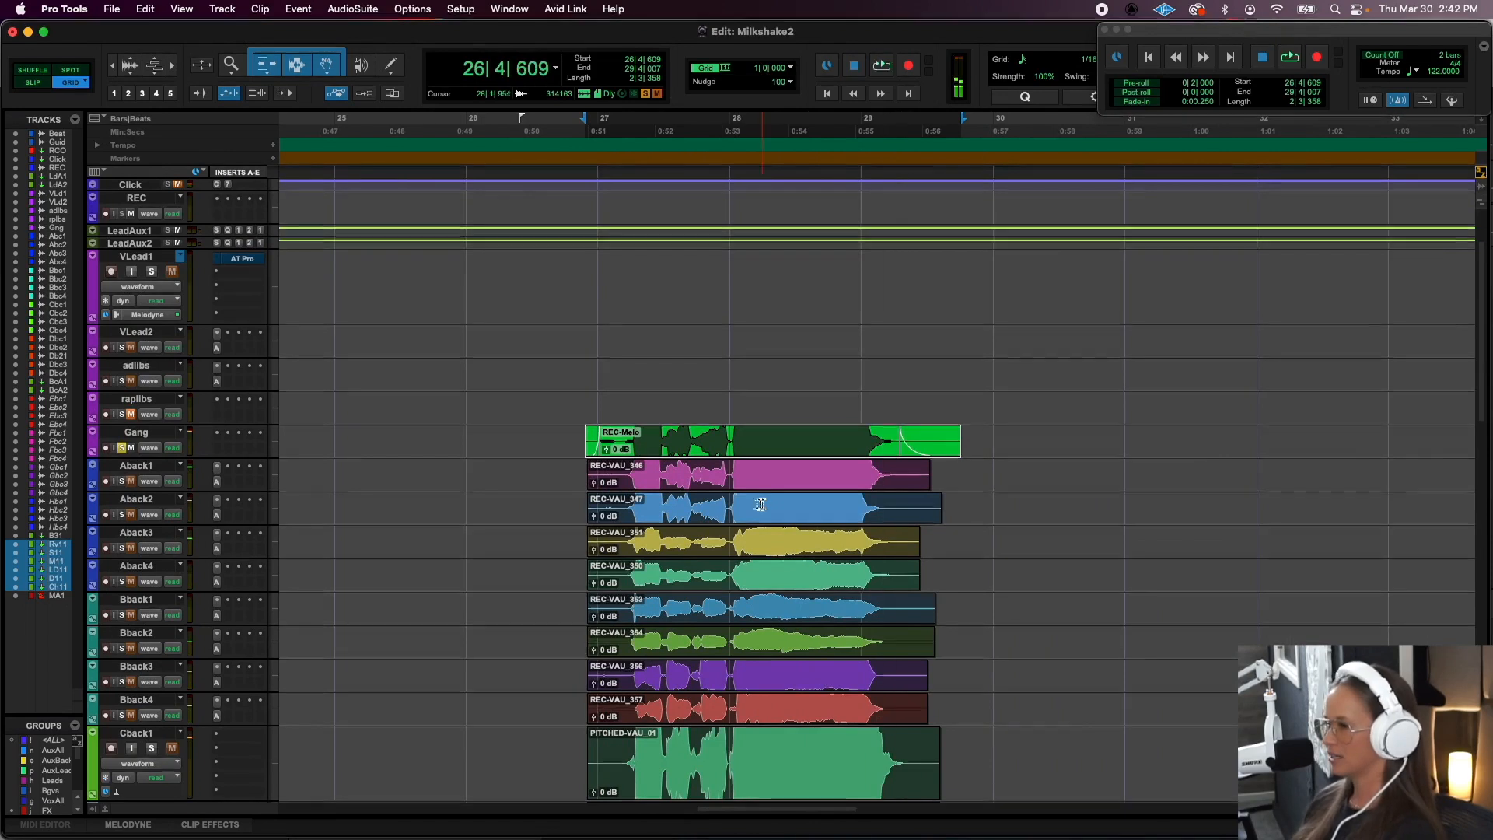
- Solo Aback1 and Aback2 and audition the pair on its own and together with Gang
{"action": "left_click", "coordinate": [122, 481]}
{"action": "left_click", "coordinate": [122, 514]}
{"action": "key", "text": "space"}
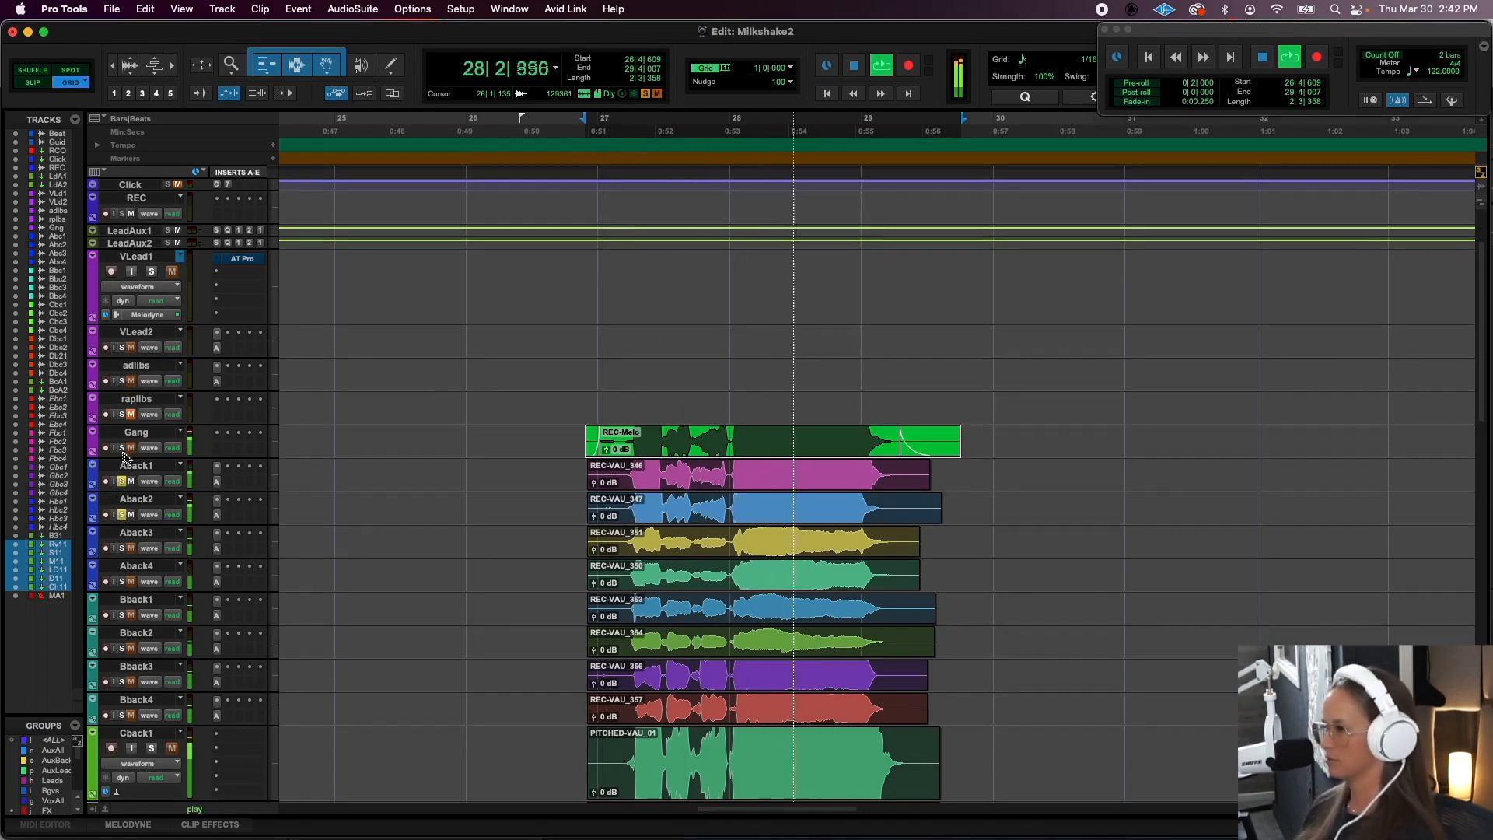
{"action": "key", "text": "space"}
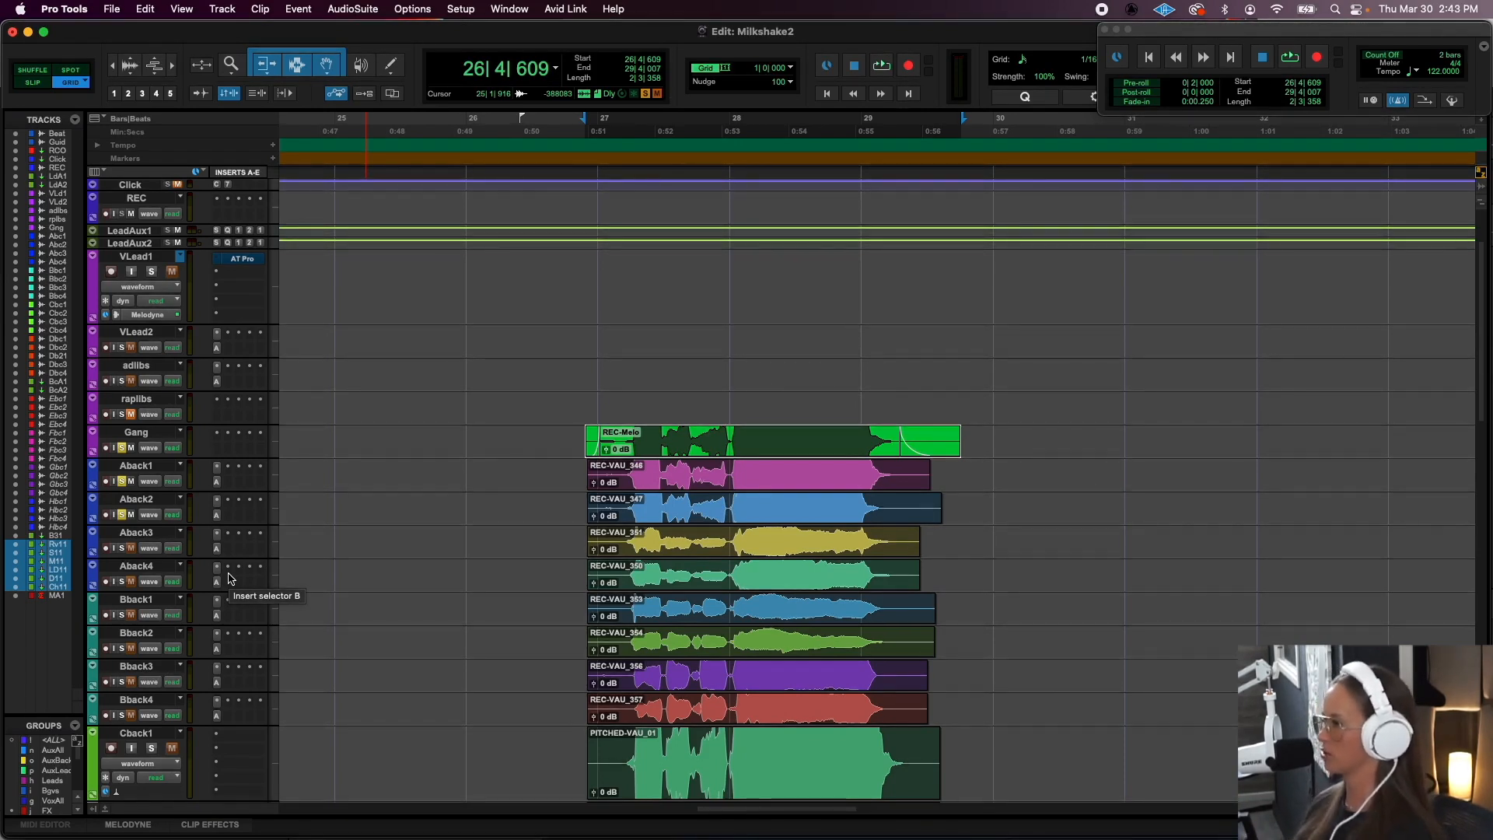
- Select clip REC-VAU_351 and audition Aback3 and Aback4 in solo, both alone and together with Gang
{"action": "left_click", "coordinate": [669, 554]}
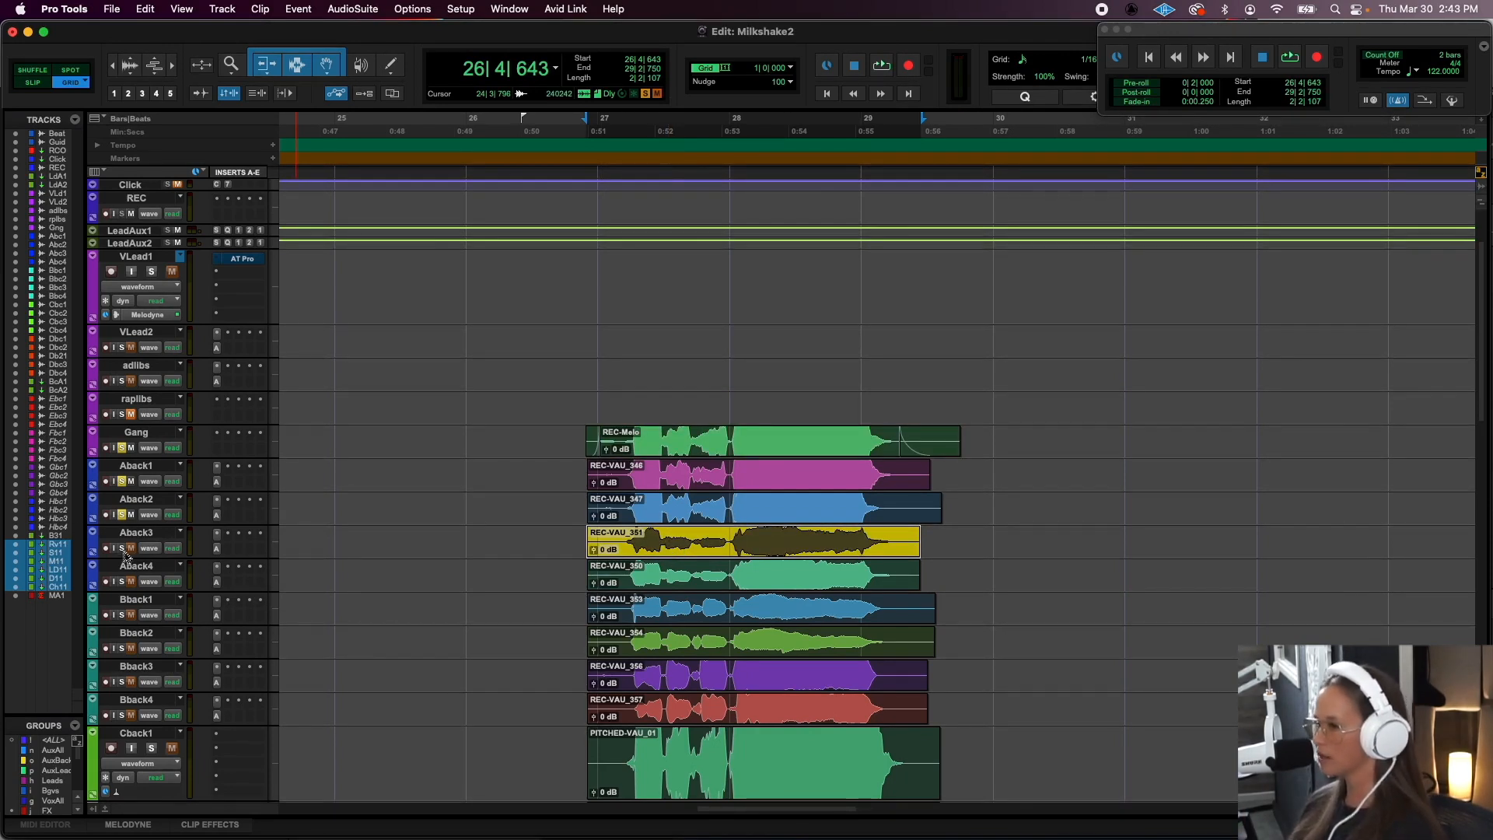
{"action": "left_click", "coordinate": [122, 581]}
{"action": "key", "text": "space"}
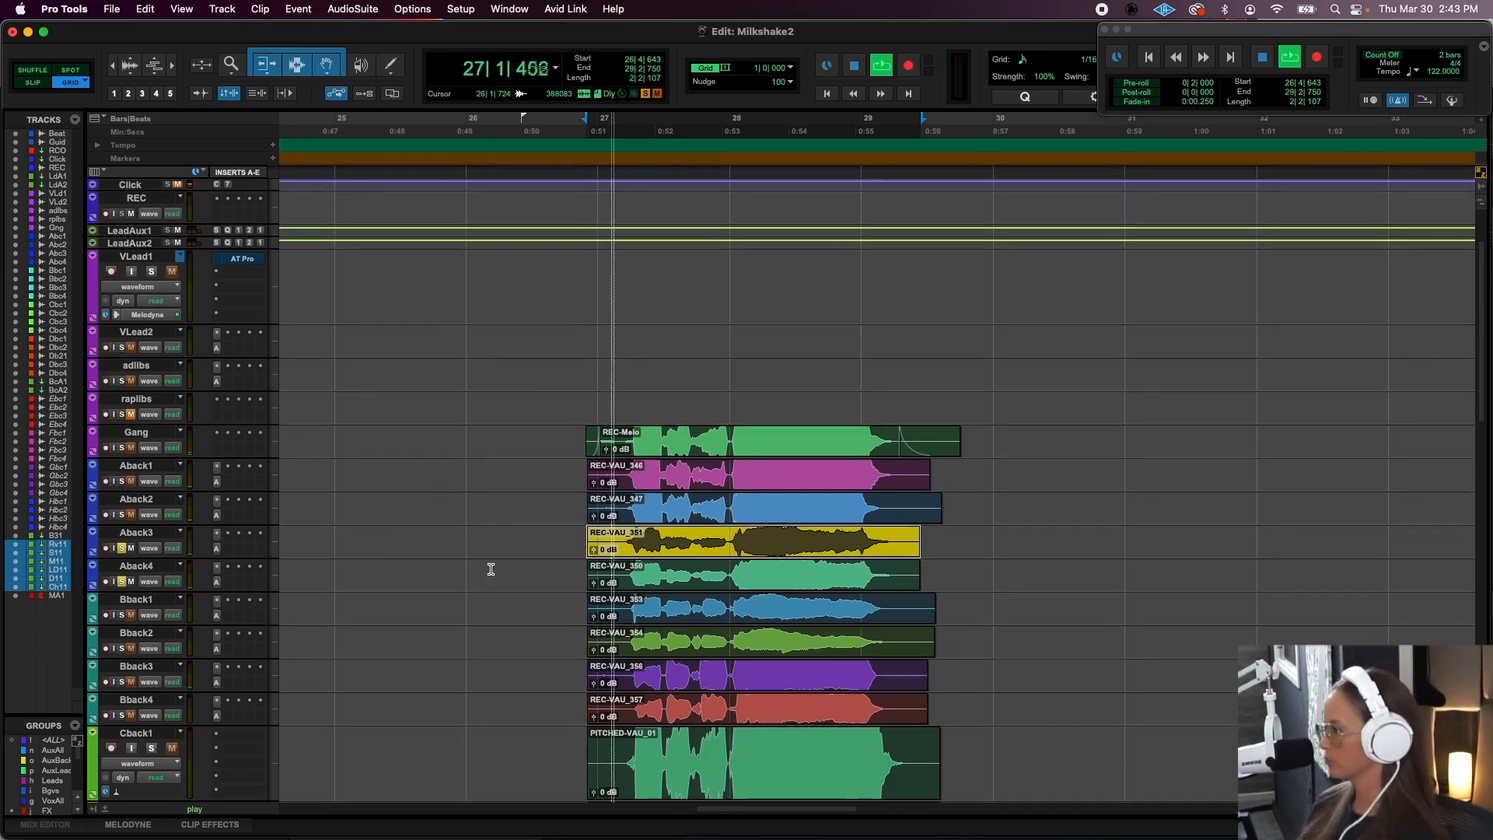
{"action": "key", "text": "space"}
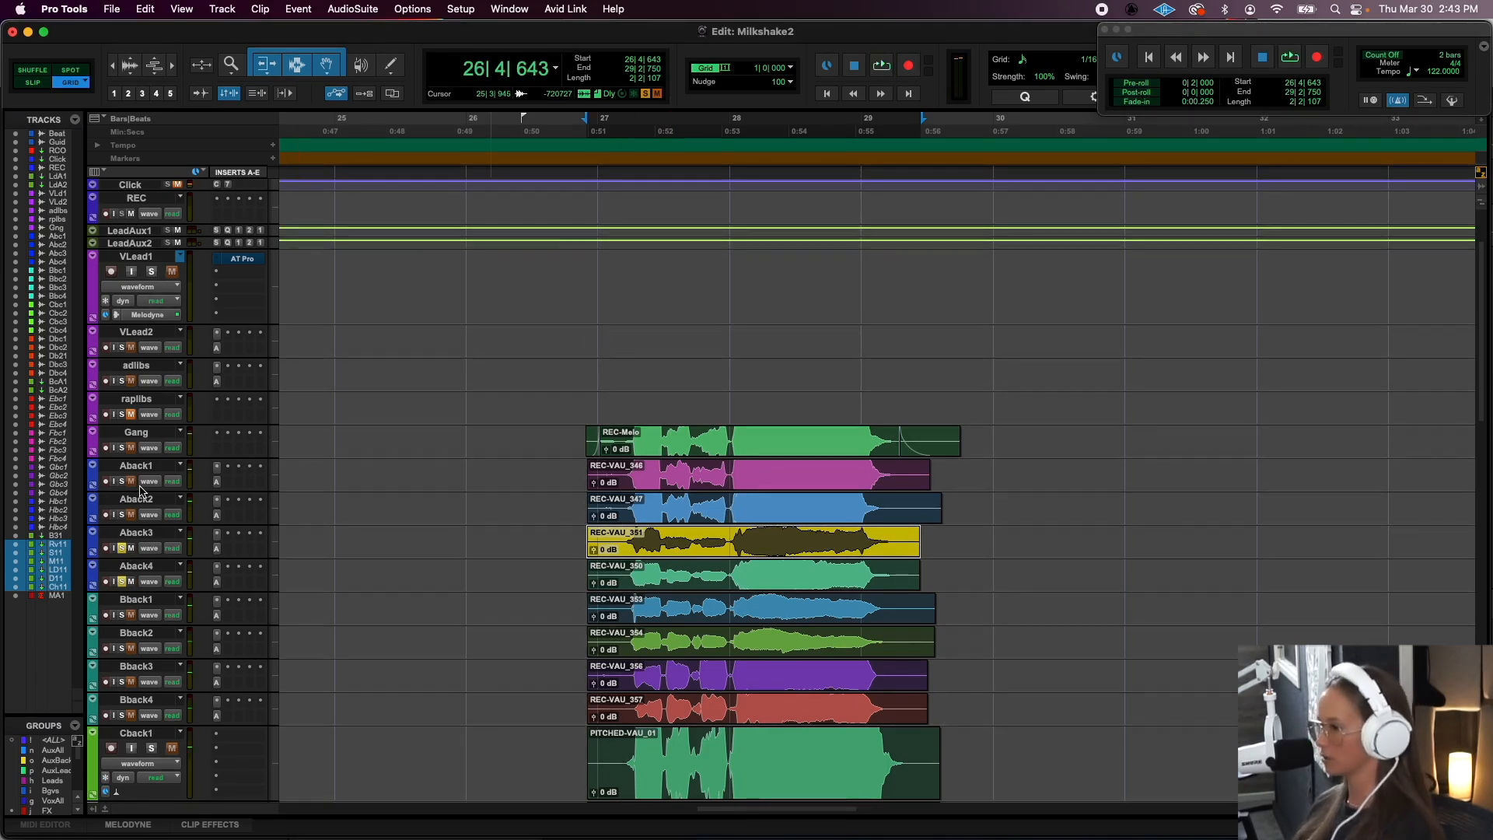
{"action": "key", "text": "space"}
{"action": "left_click", "coordinate": [122, 447]}
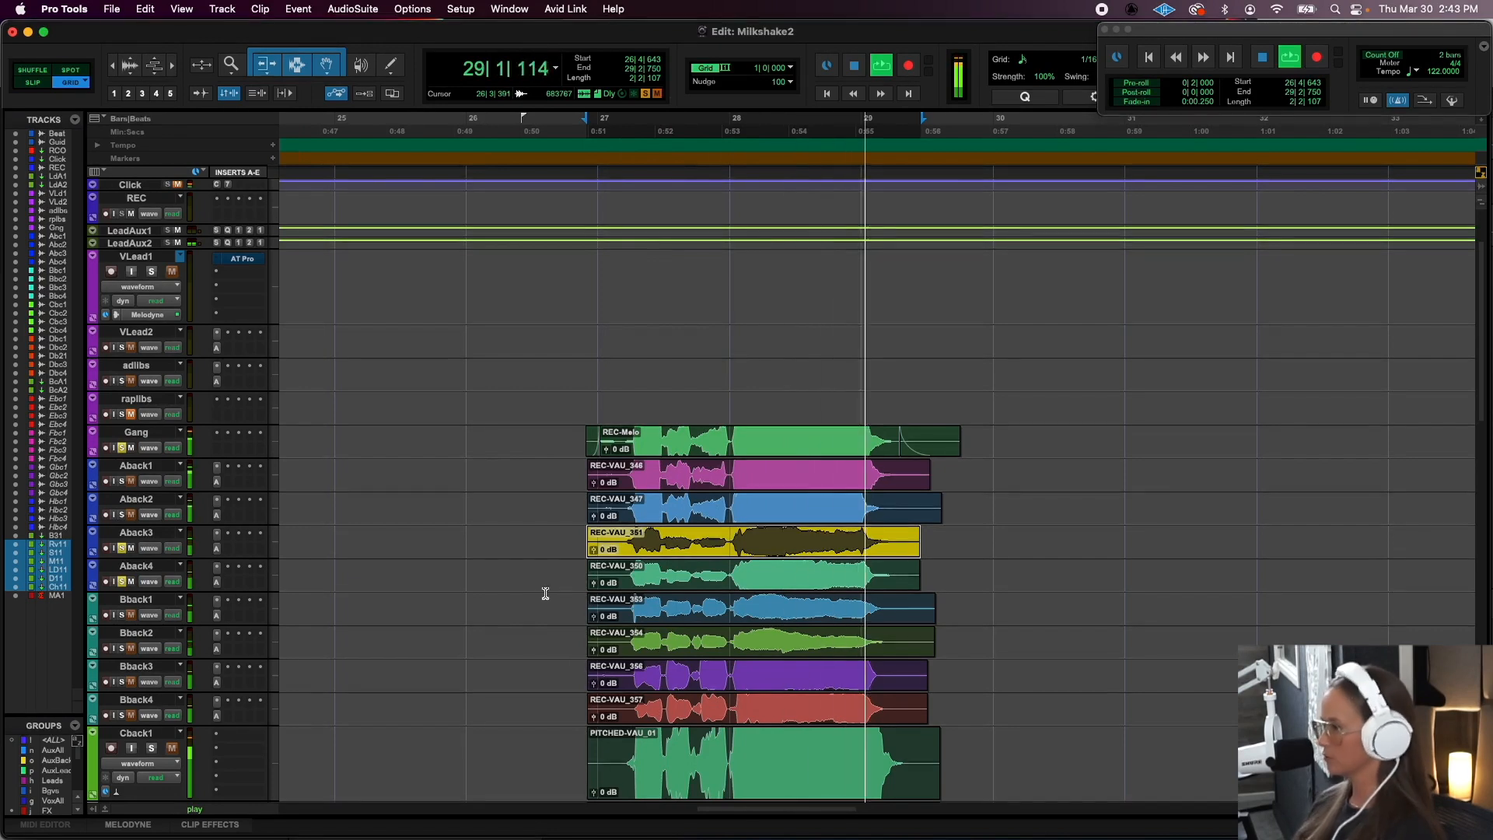
{"action": "key", "text": "space"}
- Select clip REC-VAU_353 and audition Bback1 and Bback2 in solo, toggling the Gang solo for comparison
{"action": "left_click", "coordinate": [691, 616]}
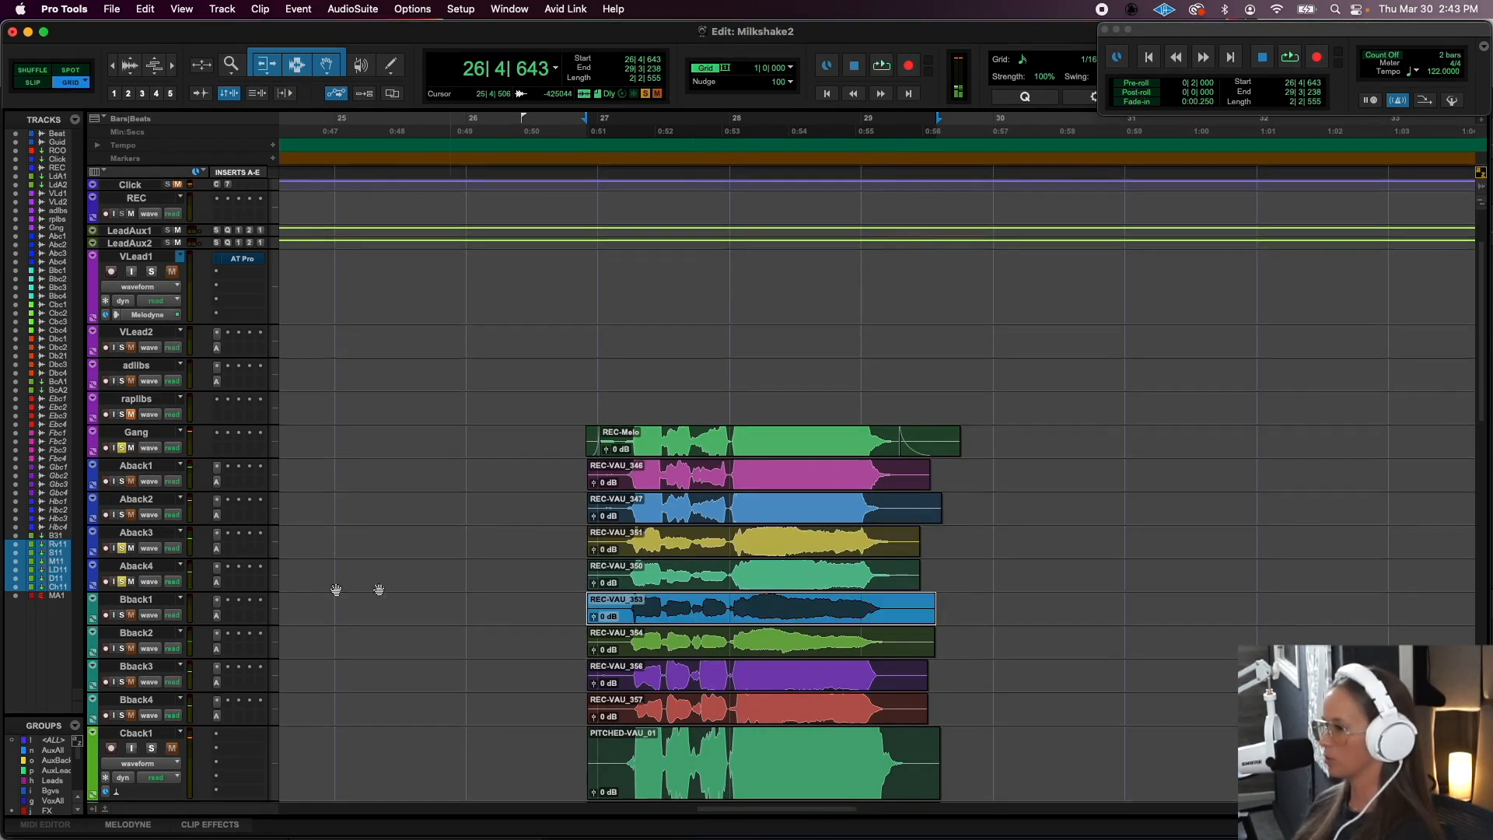
{"action": "left_click", "coordinate": [122, 448]}
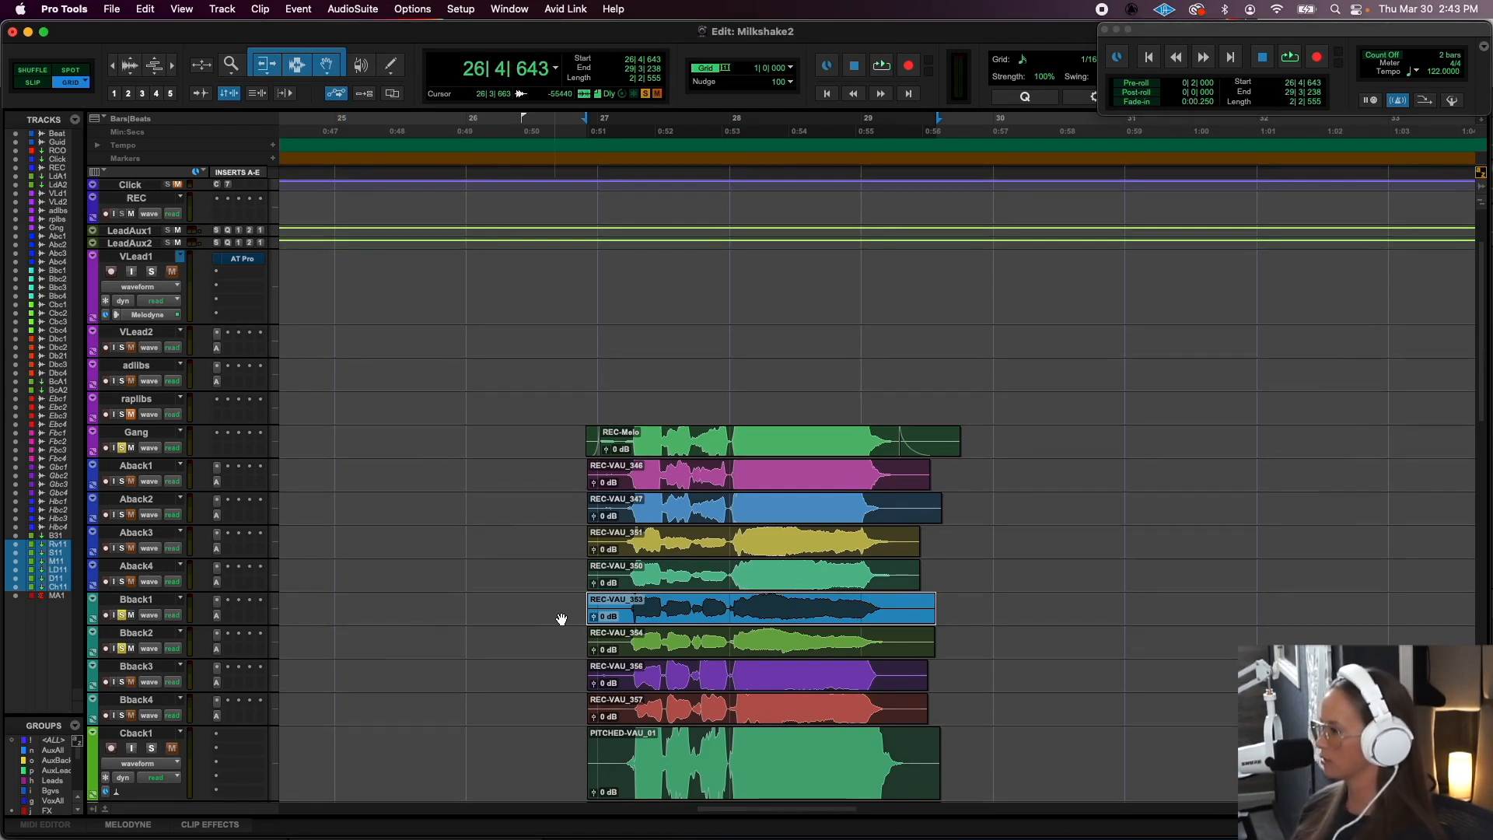
{"action": "key", "text": "space"}
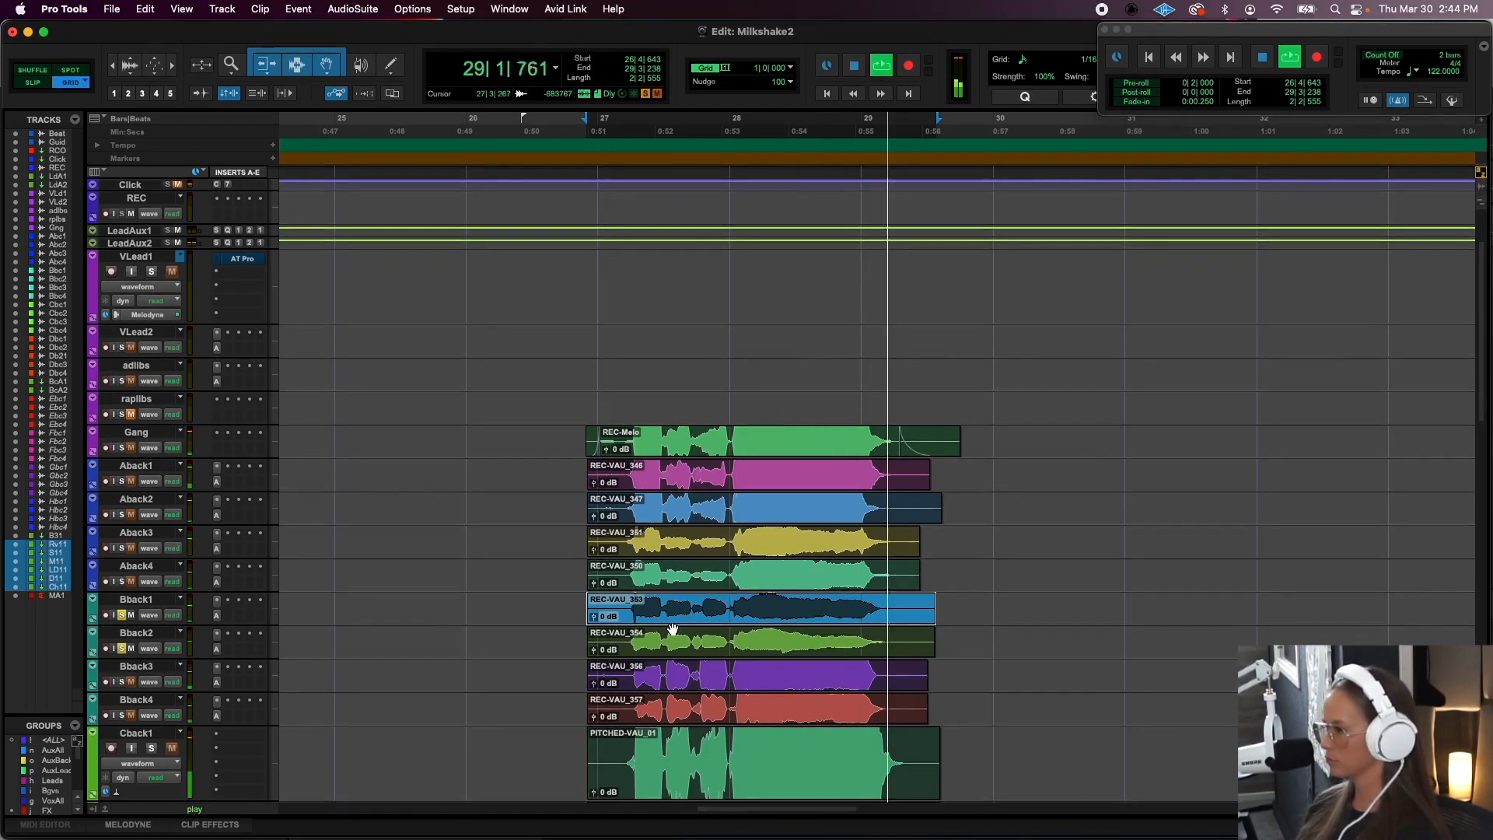
{"action": "key", "text": "space"}
- Switch the solo to Bback3 and Bback4 and audition the two layers from the start of clip REC-VAU_356
{"action": "left_click", "coordinate": [121, 681], "text": "super"}
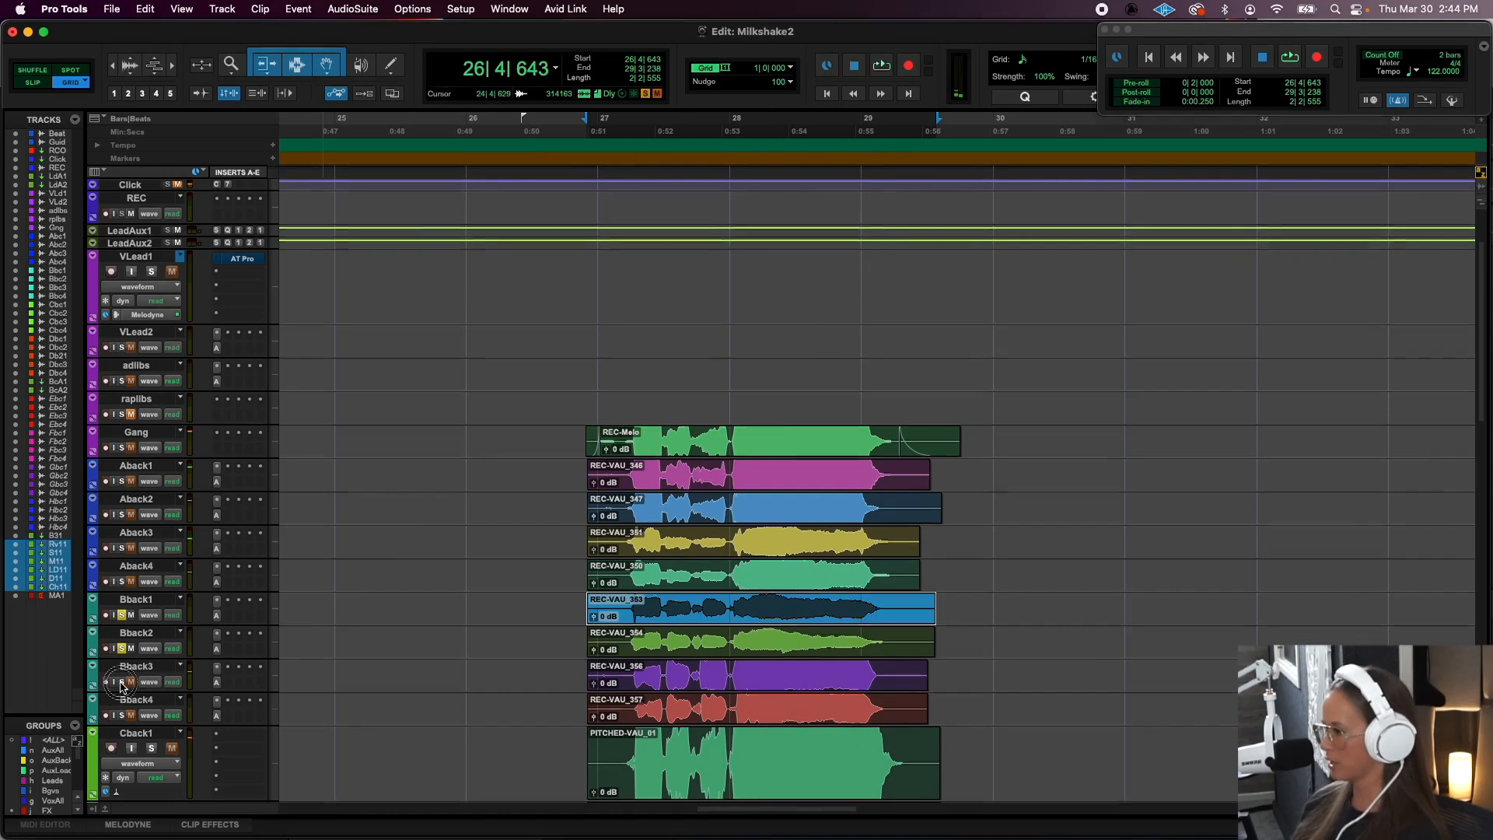
{"action": "left_click", "coordinate": [122, 715]}
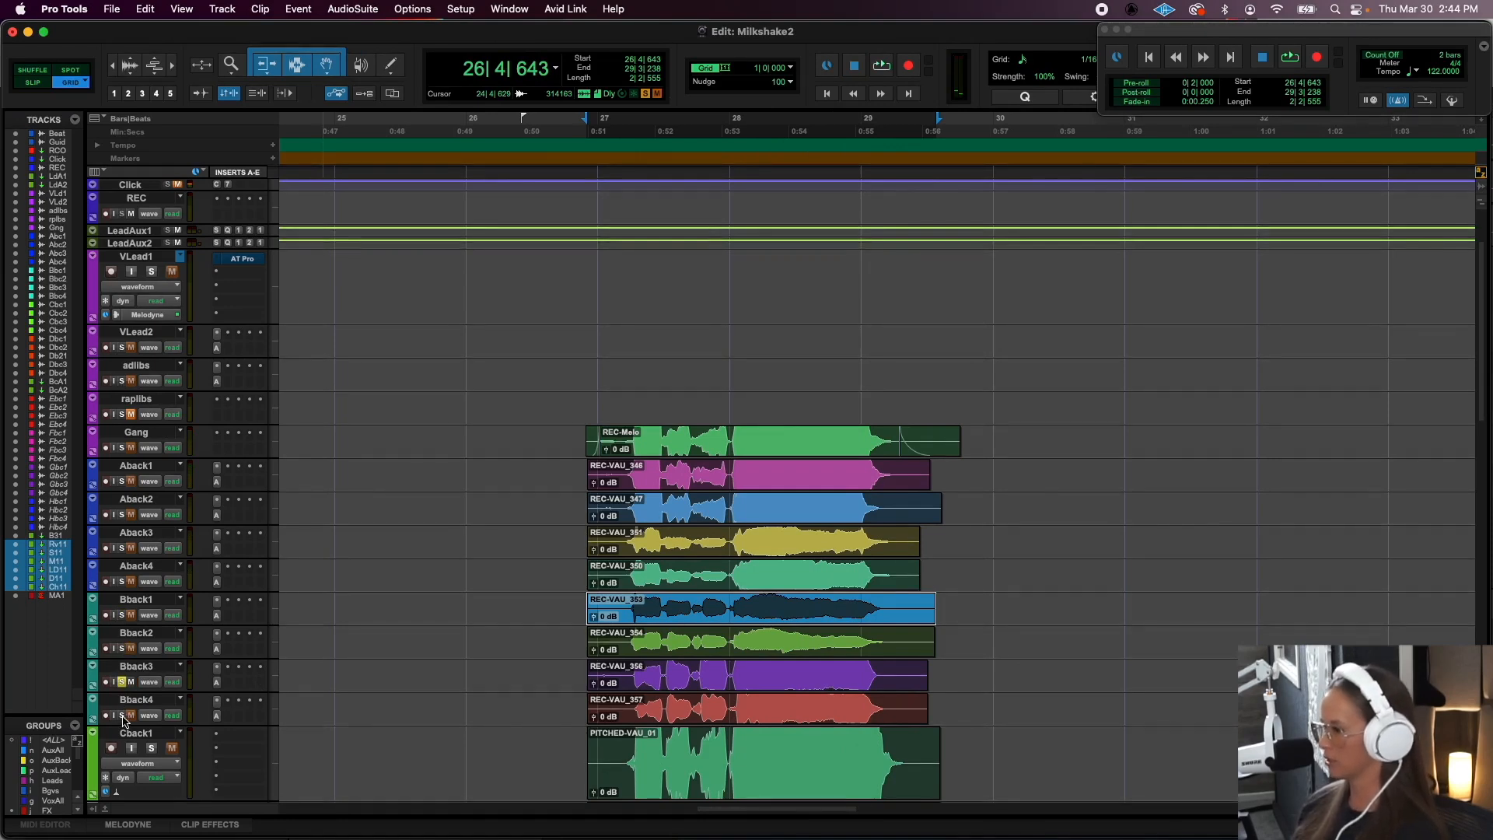
{"action": "key", "text": "space"}
{"action": "scroll", "coordinate": [194, 746], "scroll_direction": "down", "scroll_amount": 1}
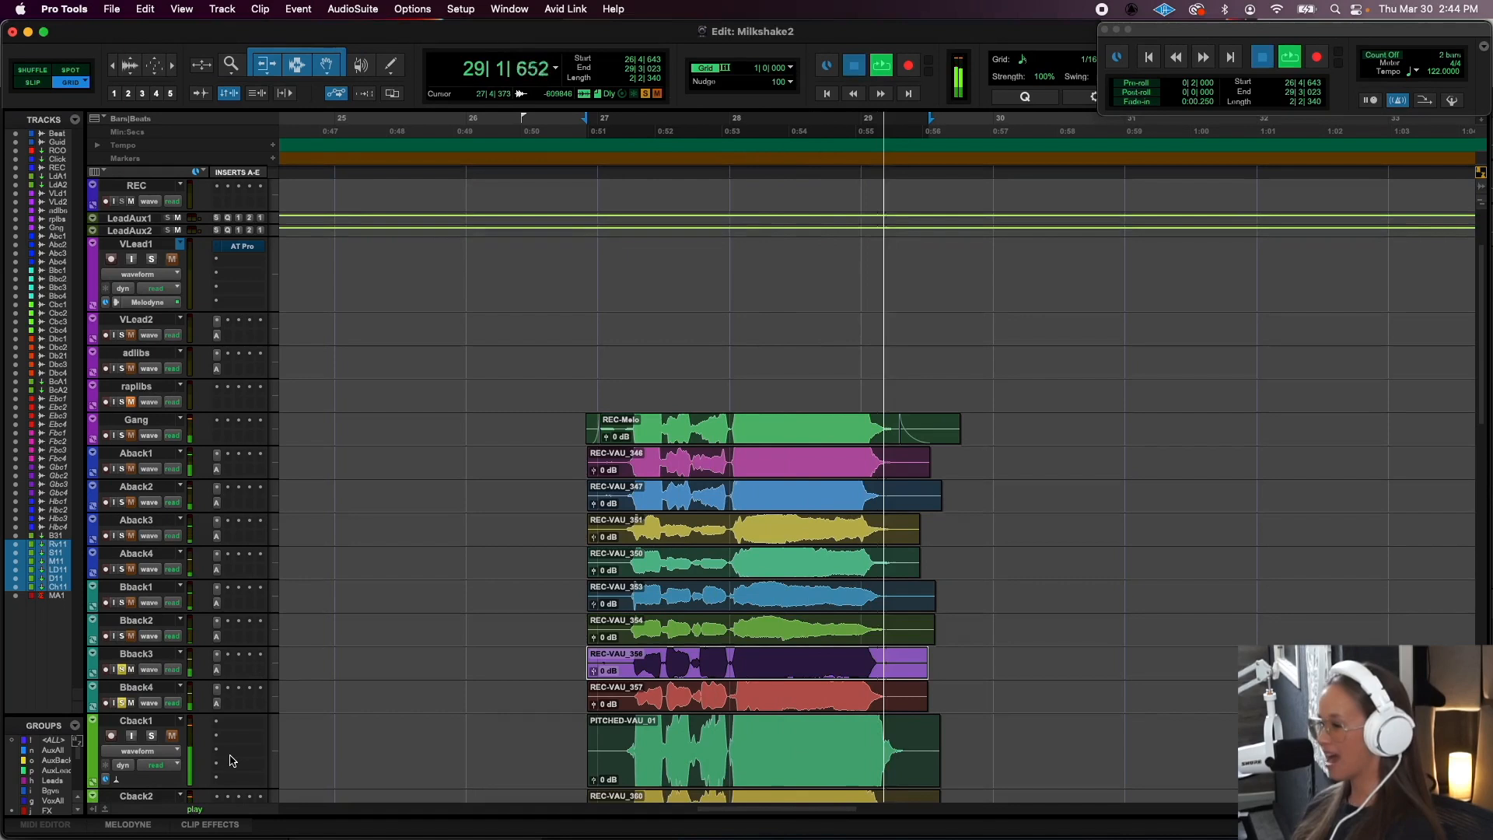
{"action": "key", "text": "space"}
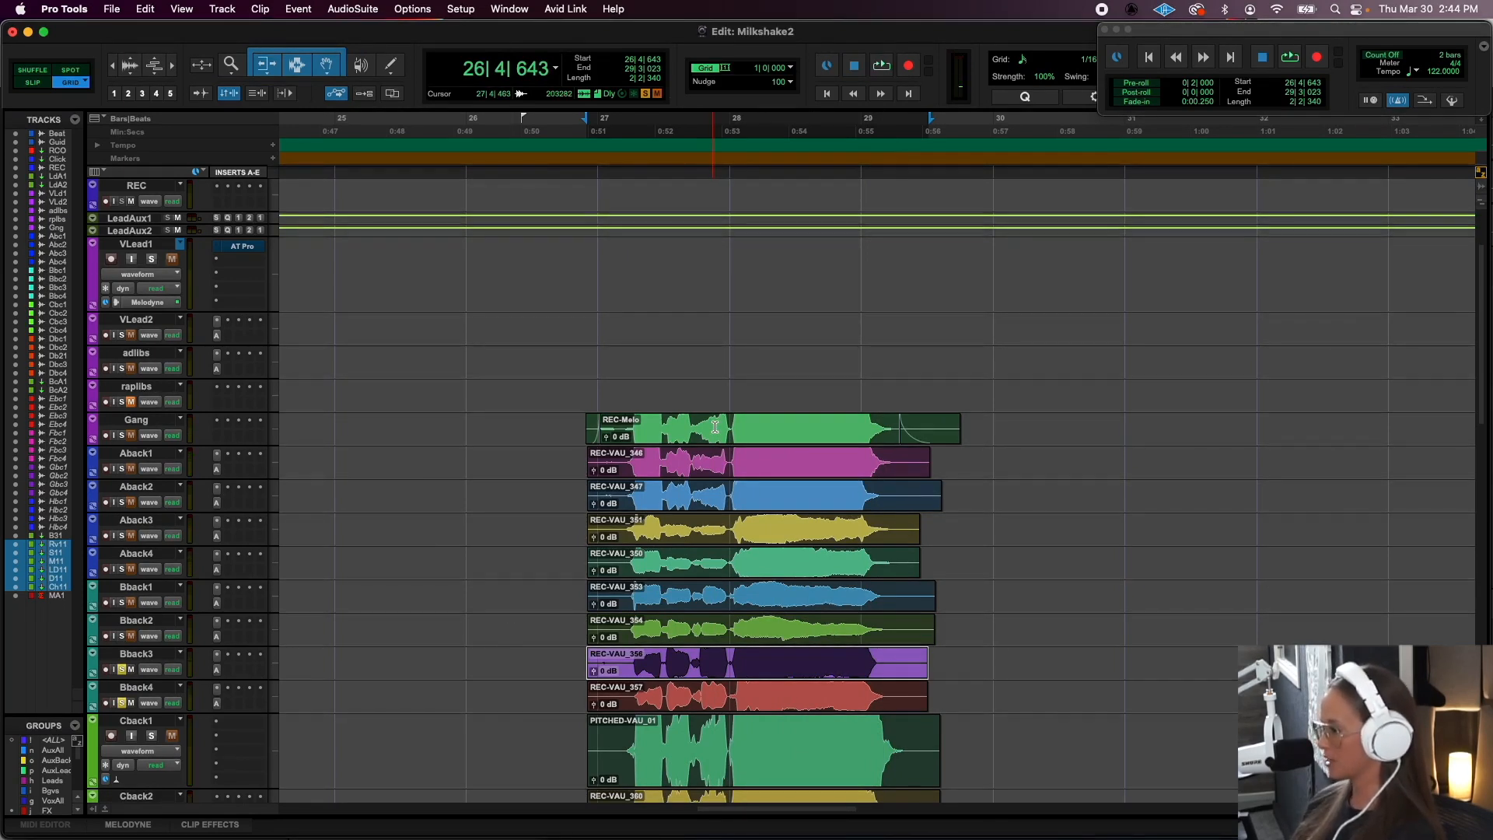
- Select the PITCHED-VAU_01 clip on Cback1 together with the clip beneath it on Cback2
{"action": "scroll", "coordinate": [656, 581], "scroll_direction": "down", "scroll_amount": 2}
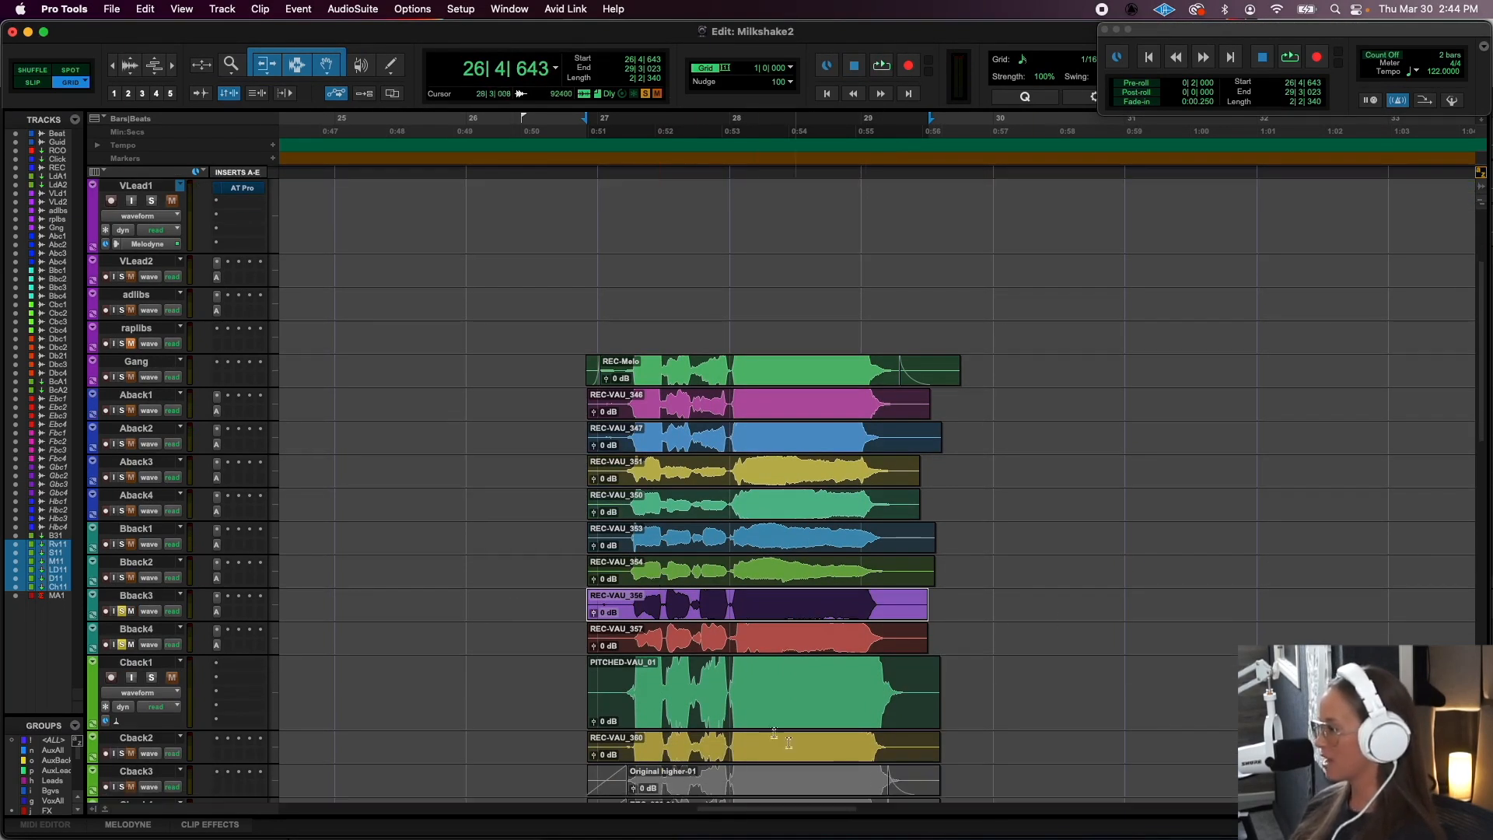
{"action": "left_click", "coordinate": [755, 703]}
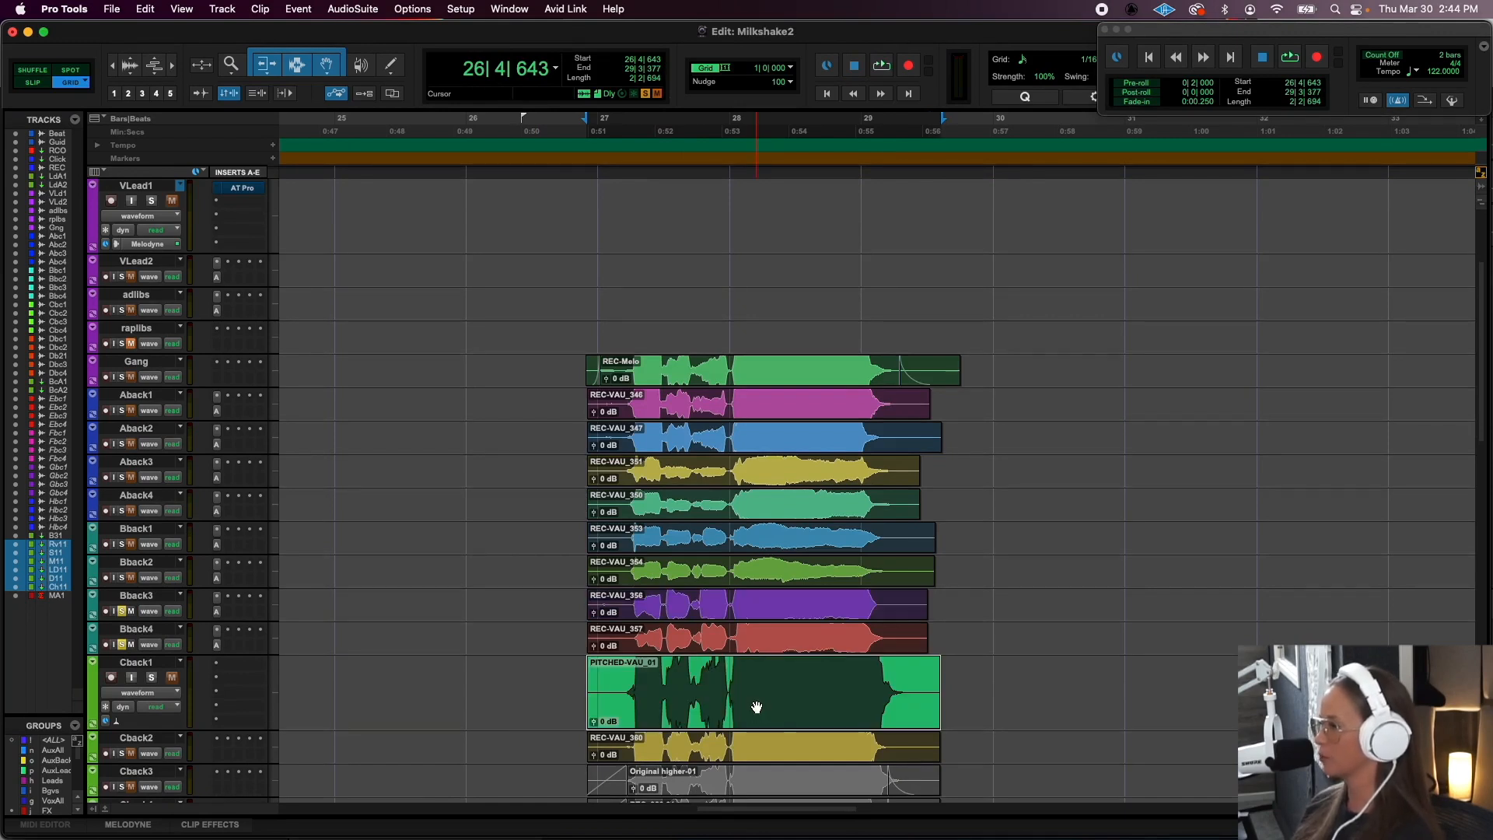
{"action": "scroll", "coordinate": [756, 706], "scroll_direction": "down", "scroll_amount": 3}
{"action": "left_click", "coordinate": [741, 643]}
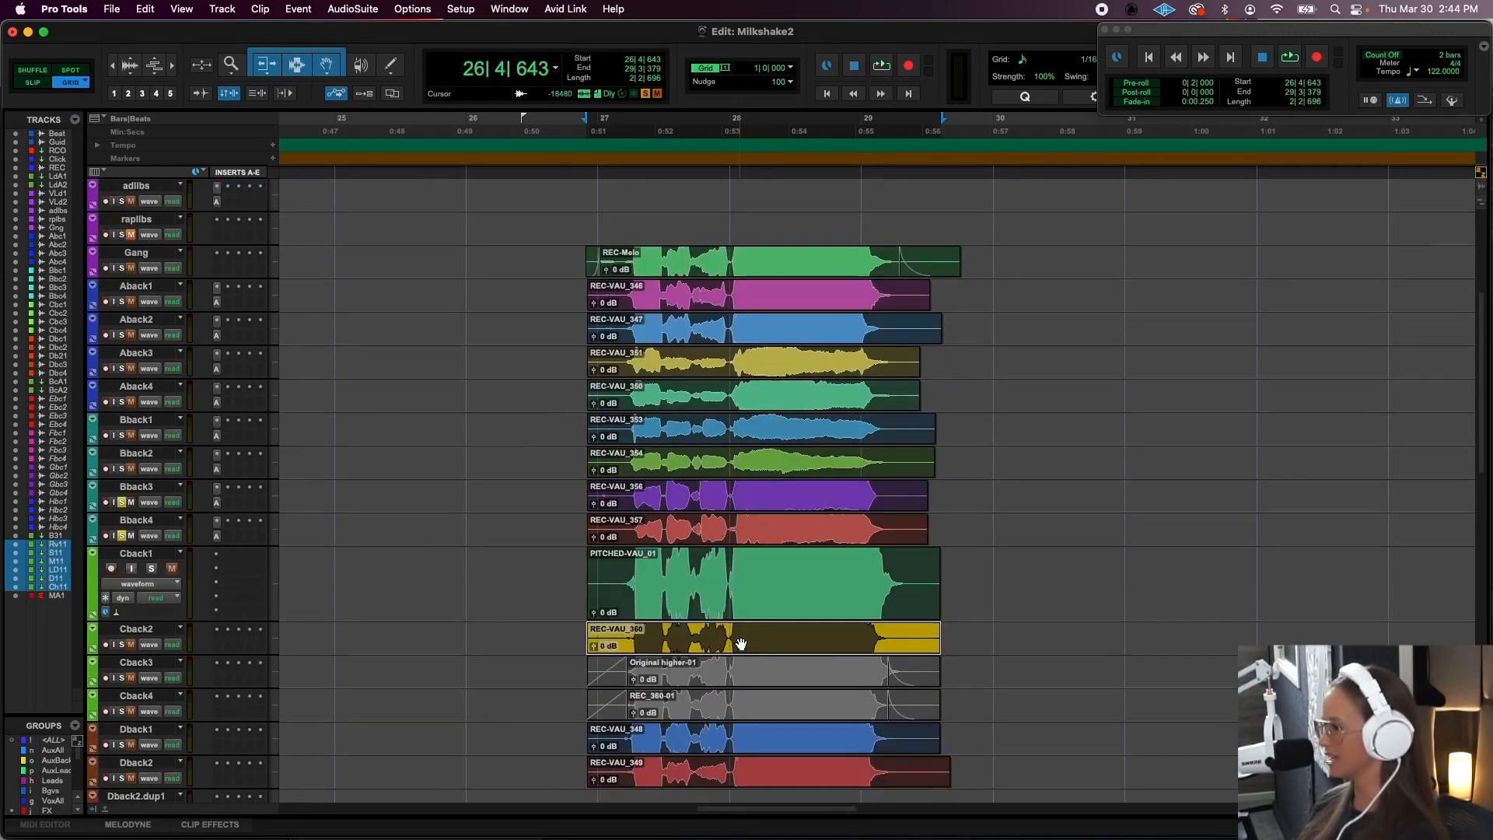
{"action": "left_click", "coordinate": [729, 596], "text": "shift"}
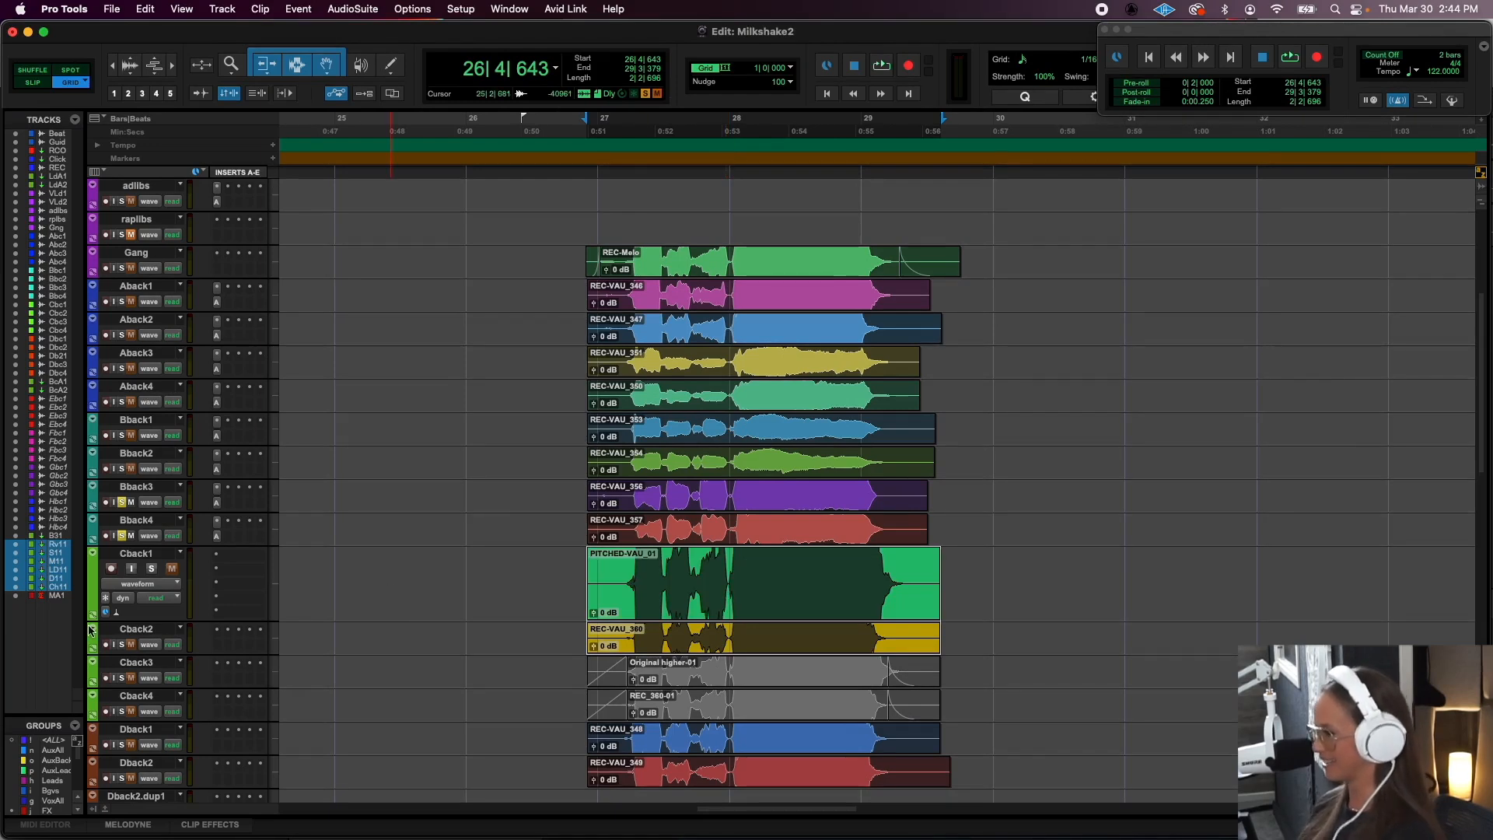
- Reduce the Cback1 track height to match its neighbours, then solo Cback1 and Cback2 and audition them
{"action": "left_click_drag", "start_coordinate": [137, 605], "coordinate": [140, 576]}
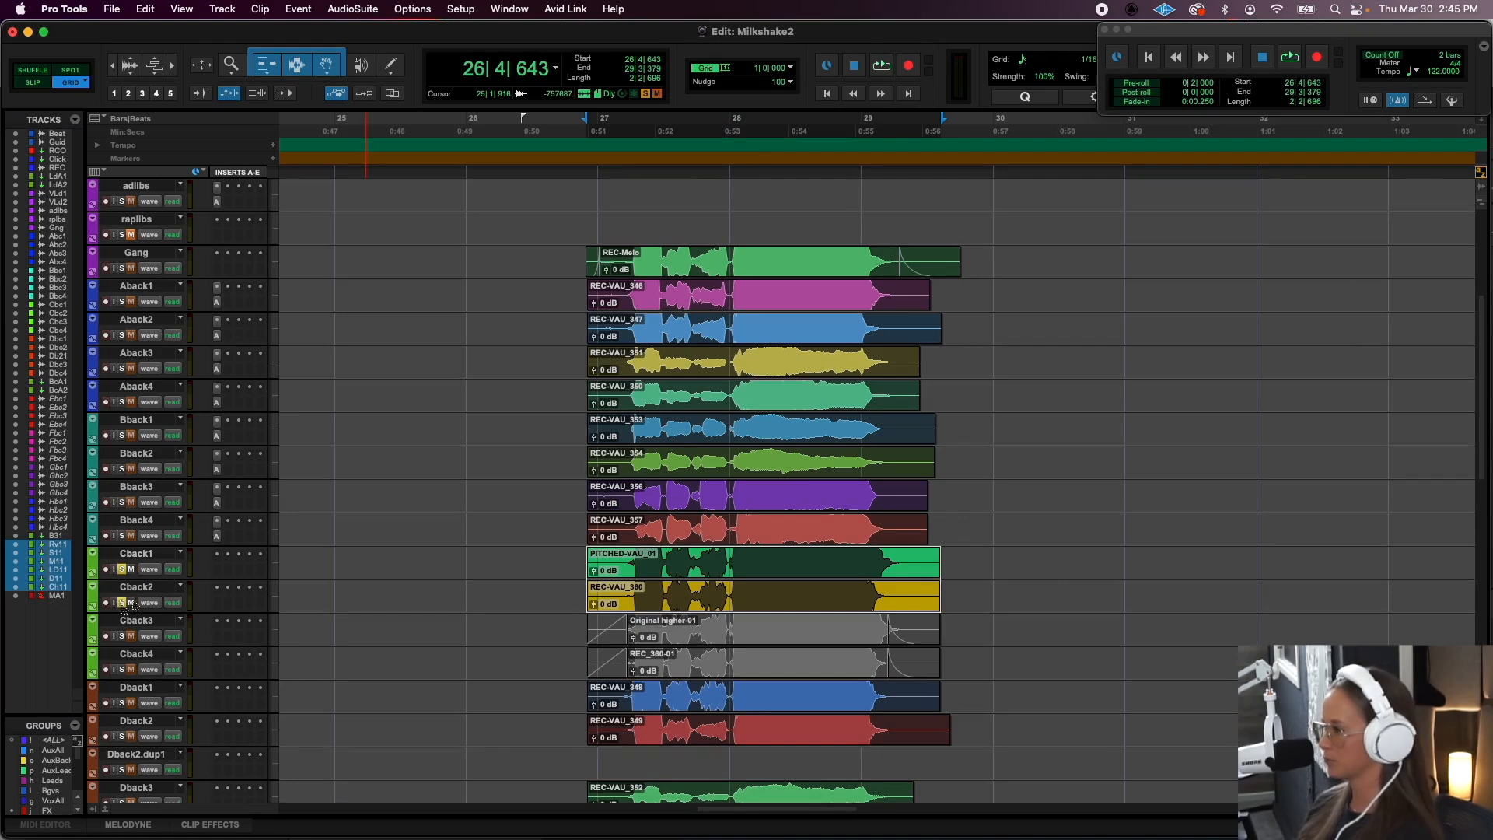
{"action": "key", "text": "space"}
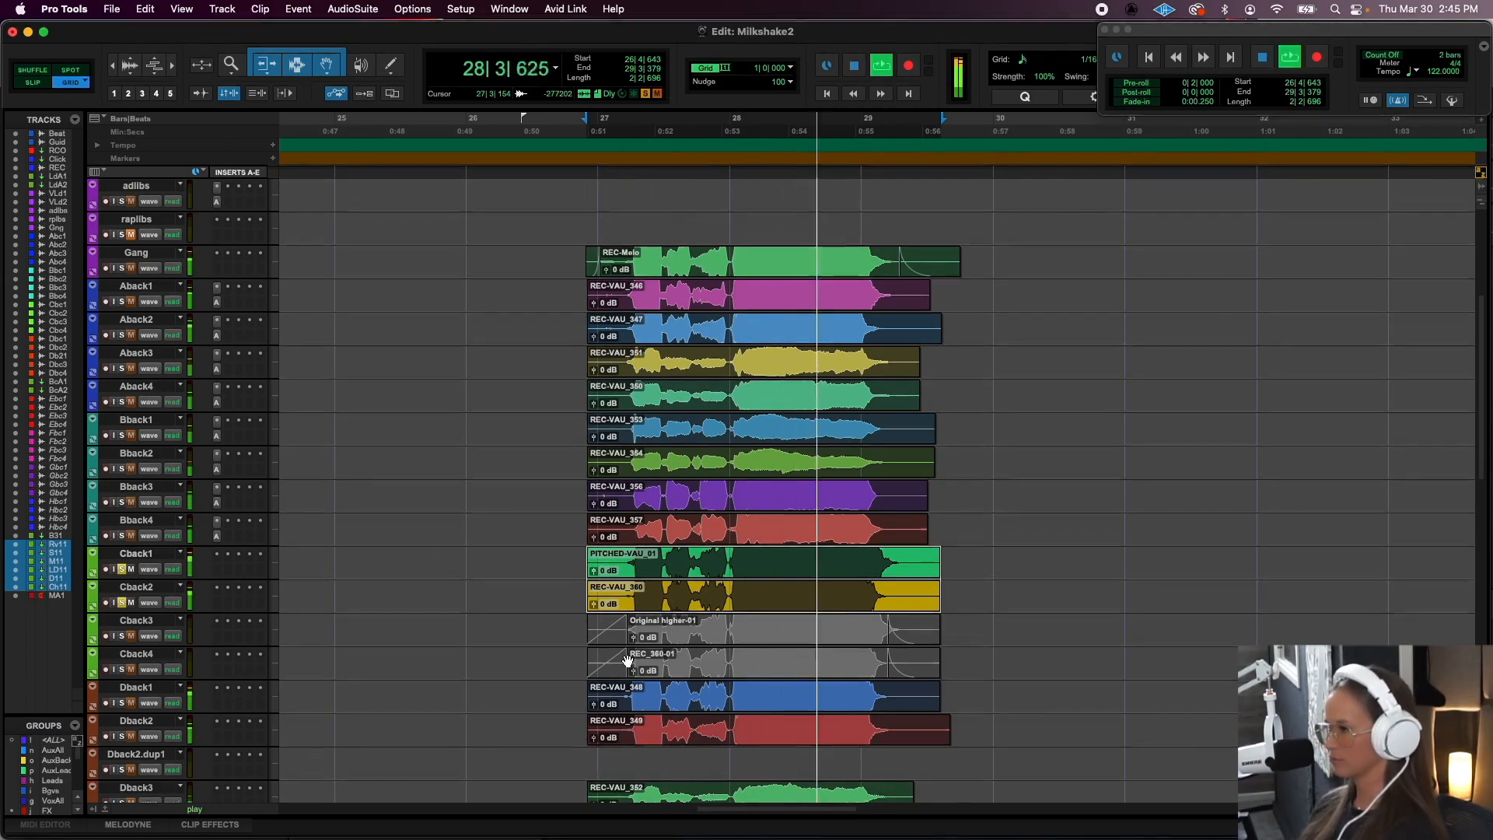
{"action": "key", "text": "space"}
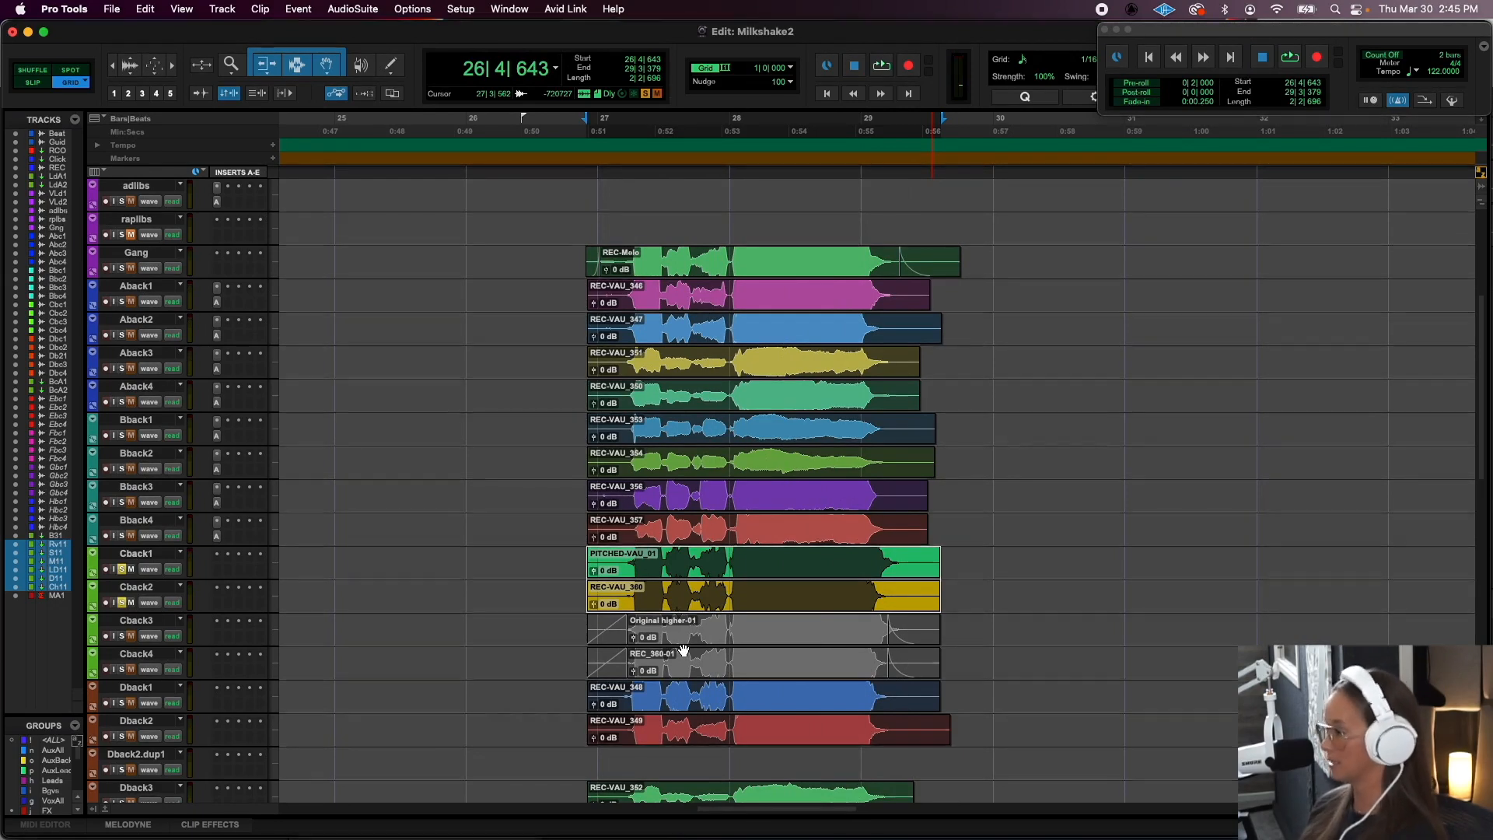
- Select the clips Original higher-01 and REC_360-01 on Cback3 and Cback4, unmute them and solo both tracks
{"action": "scroll", "coordinate": [682, 649], "scroll_direction": "up", "scroll_amount": 3}
{"action": "key", "text": "shift+s"}
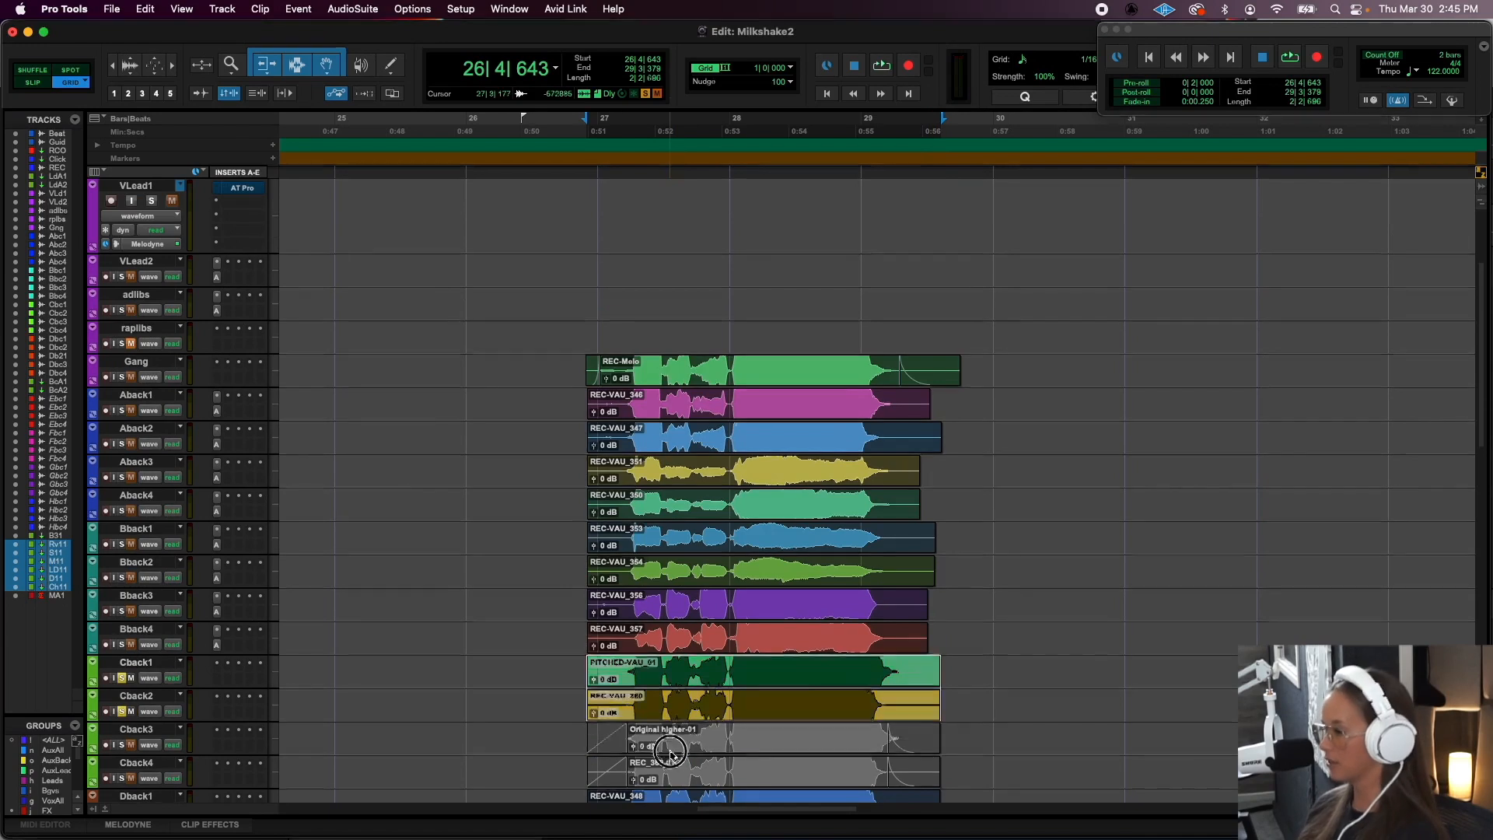
{"action": "left_click", "coordinate": [670, 752]}
{"action": "left_click", "coordinate": [669, 784], "text": "shift"}
{"action": "scroll", "coordinate": [669, 784], "scroll_direction": "down", "scroll_amount": 6}
{"action": "scroll", "coordinate": [669, 783], "scroll_direction": "right", "scroll_amount": 2}
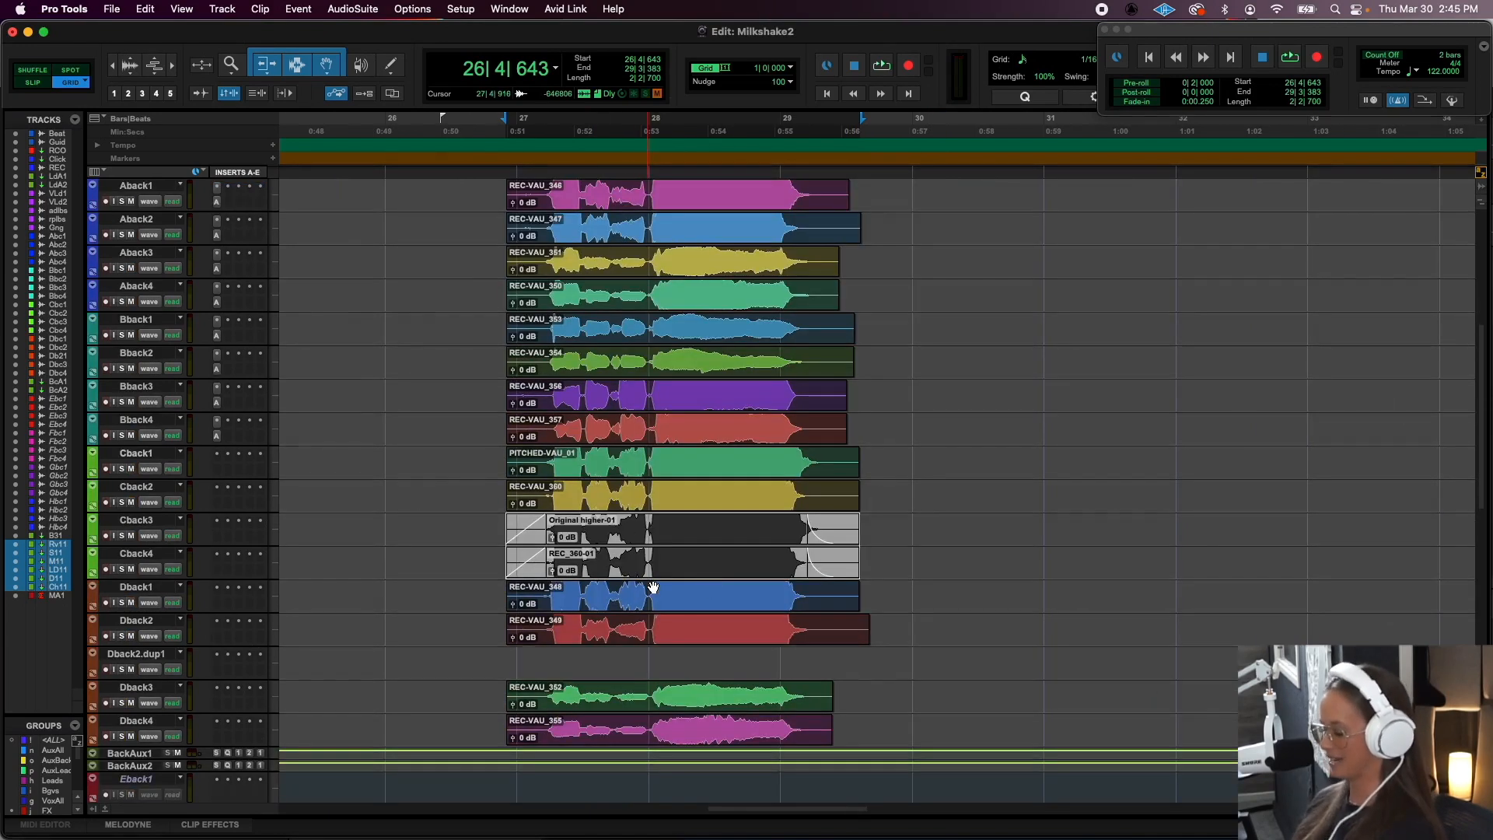
{"action": "key", "text": "super+m"}
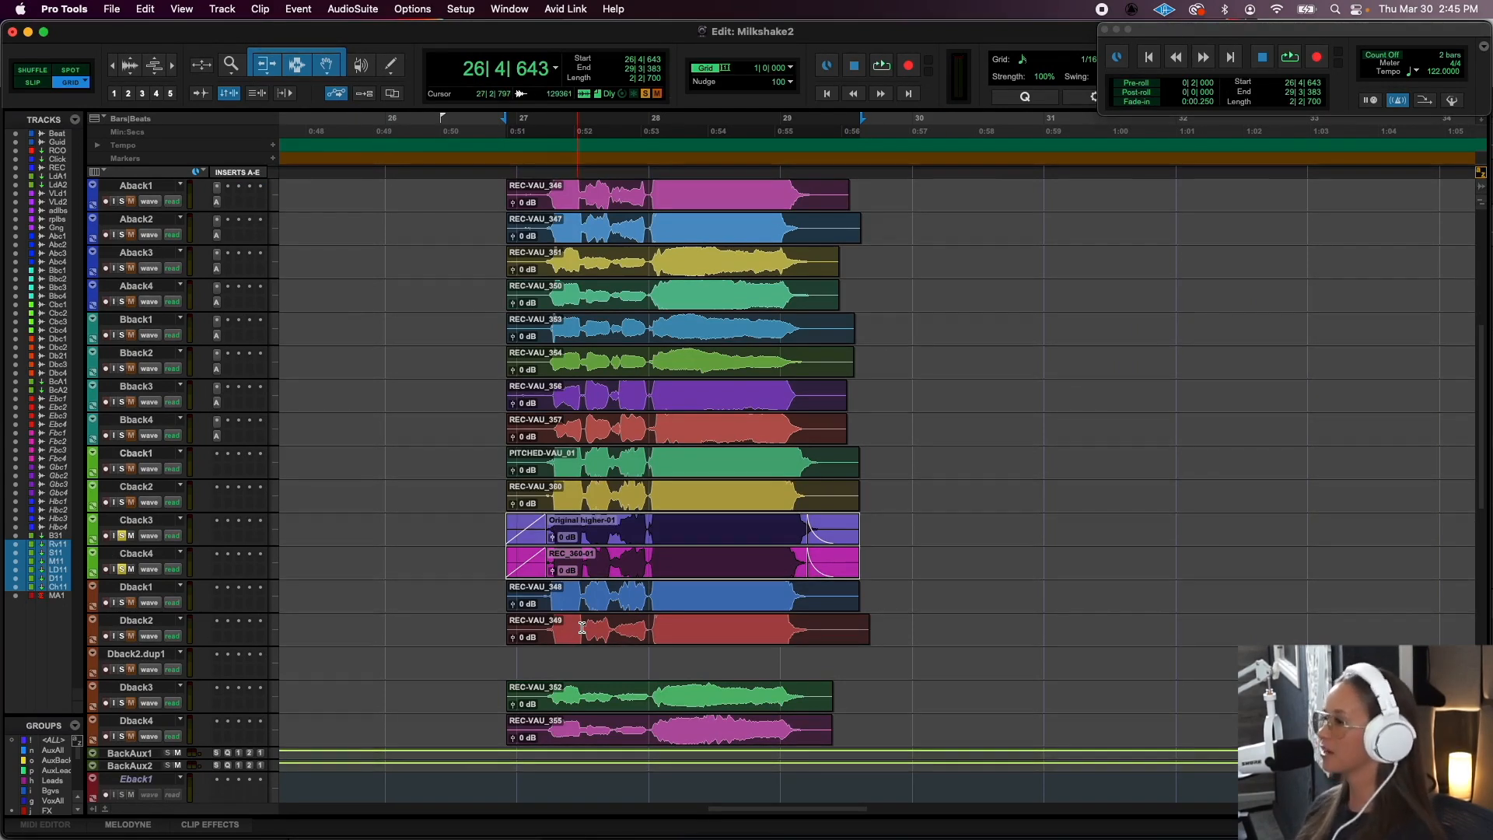
- Open the SoundShifter Pitch Stereo AudioSuite processor and move its window clear of the vocal clips
{"action": "left_click", "coordinate": [354, 9]}
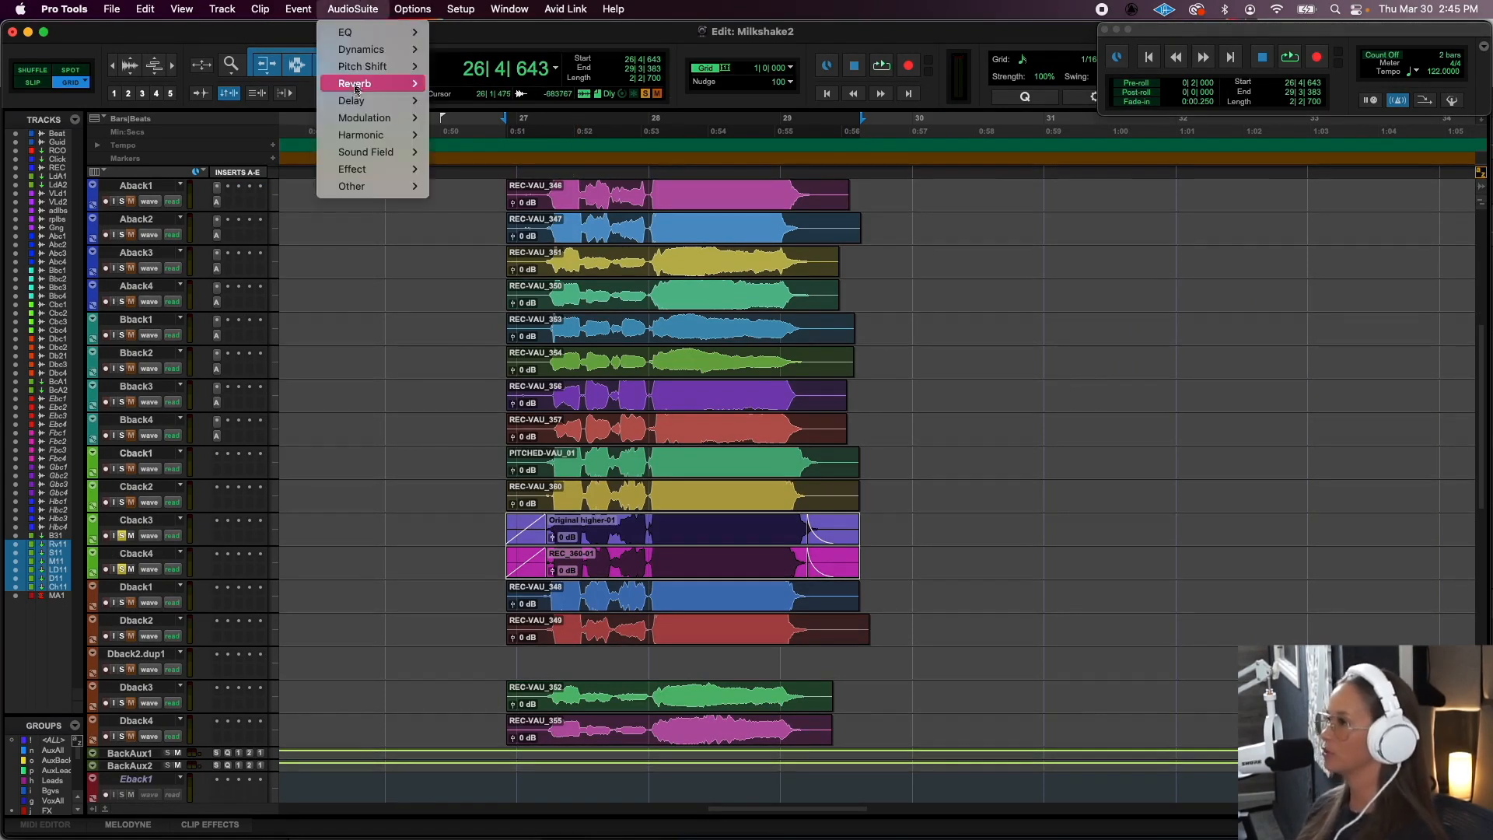
{"action": "mouse_move", "coordinate": [424, 69]}
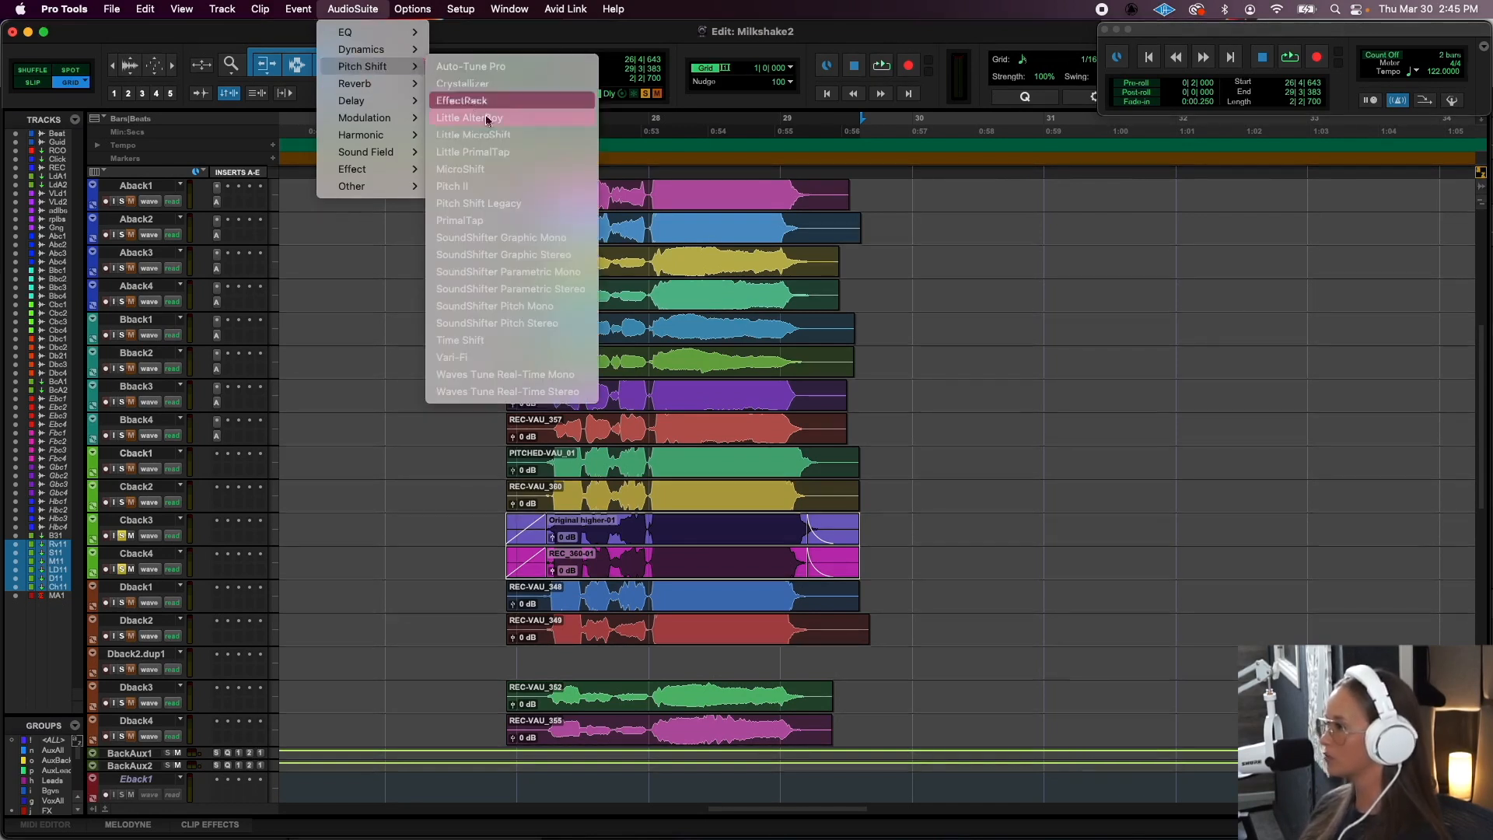
{"action": "left_click", "coordinate": [555, 325]}
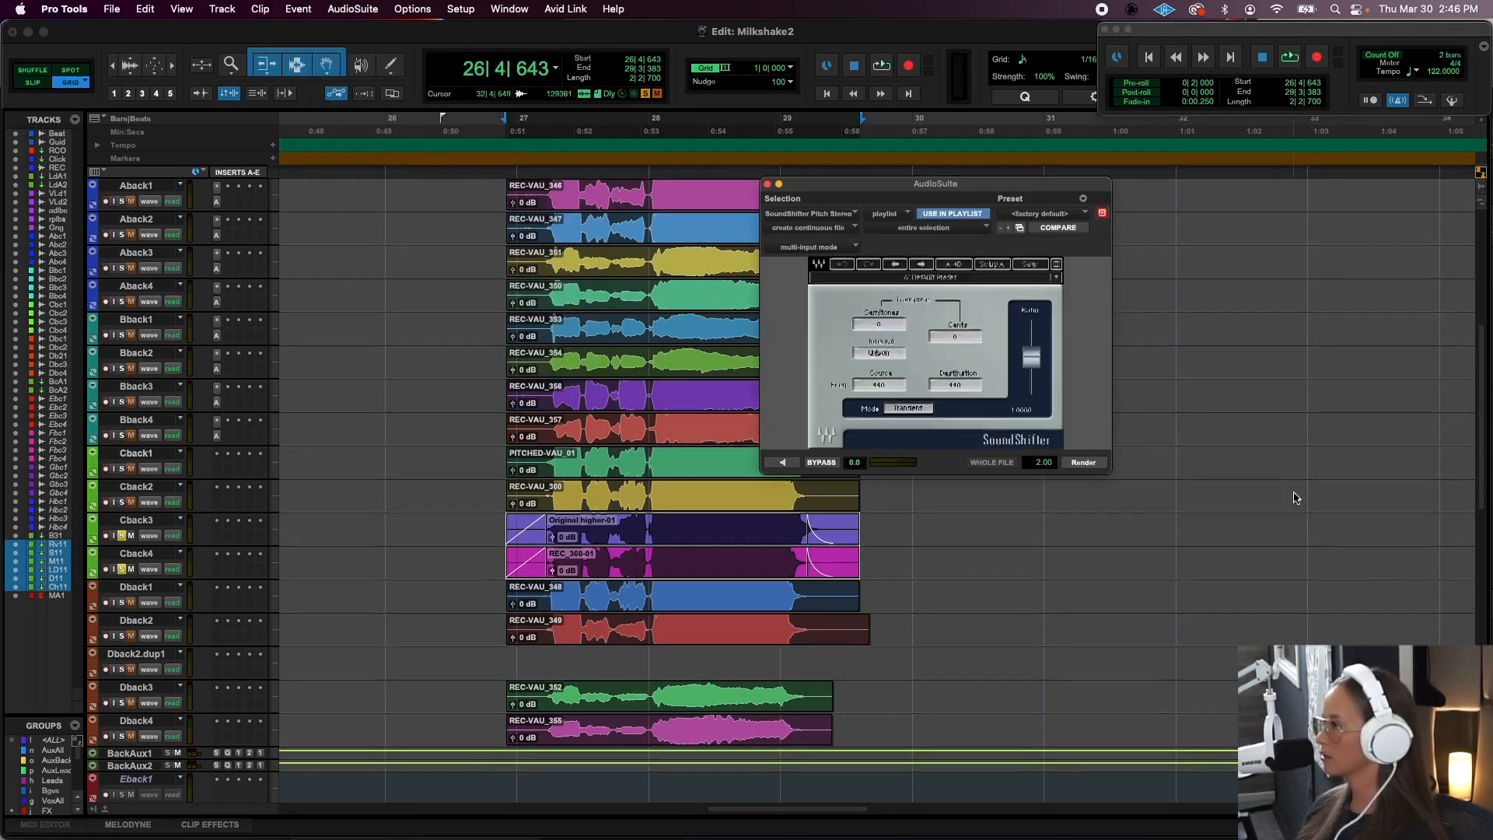
{"action": "left_click_drag", "start_coordinate": [932, 180], "coordinate": [1113, 181]}
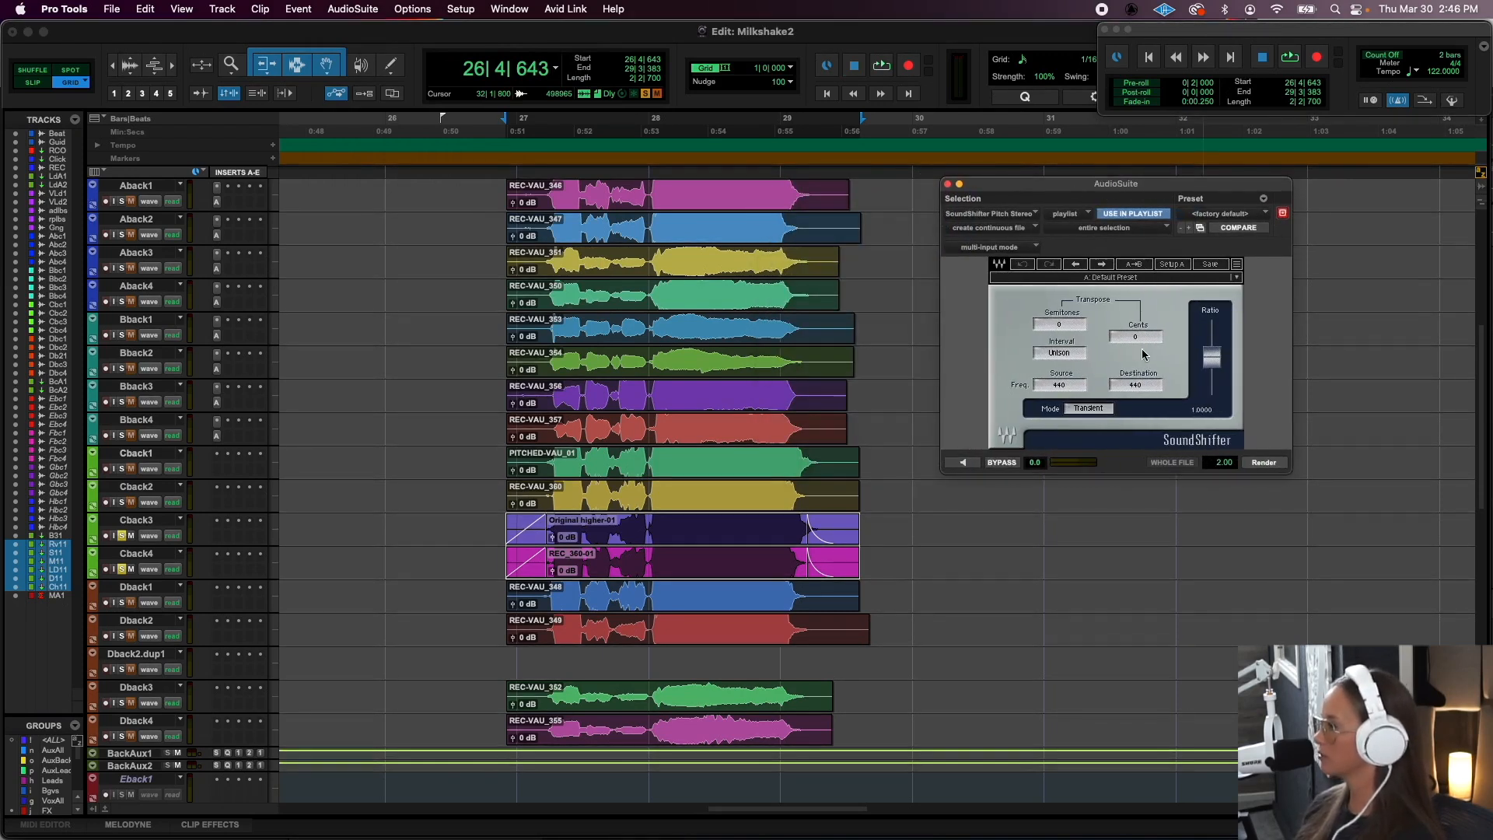
- Audition the soloed Cback3 and Cback4 layers and set the SoundShifter transposition to -3 semitones
{"action": "key", "text": "space"}
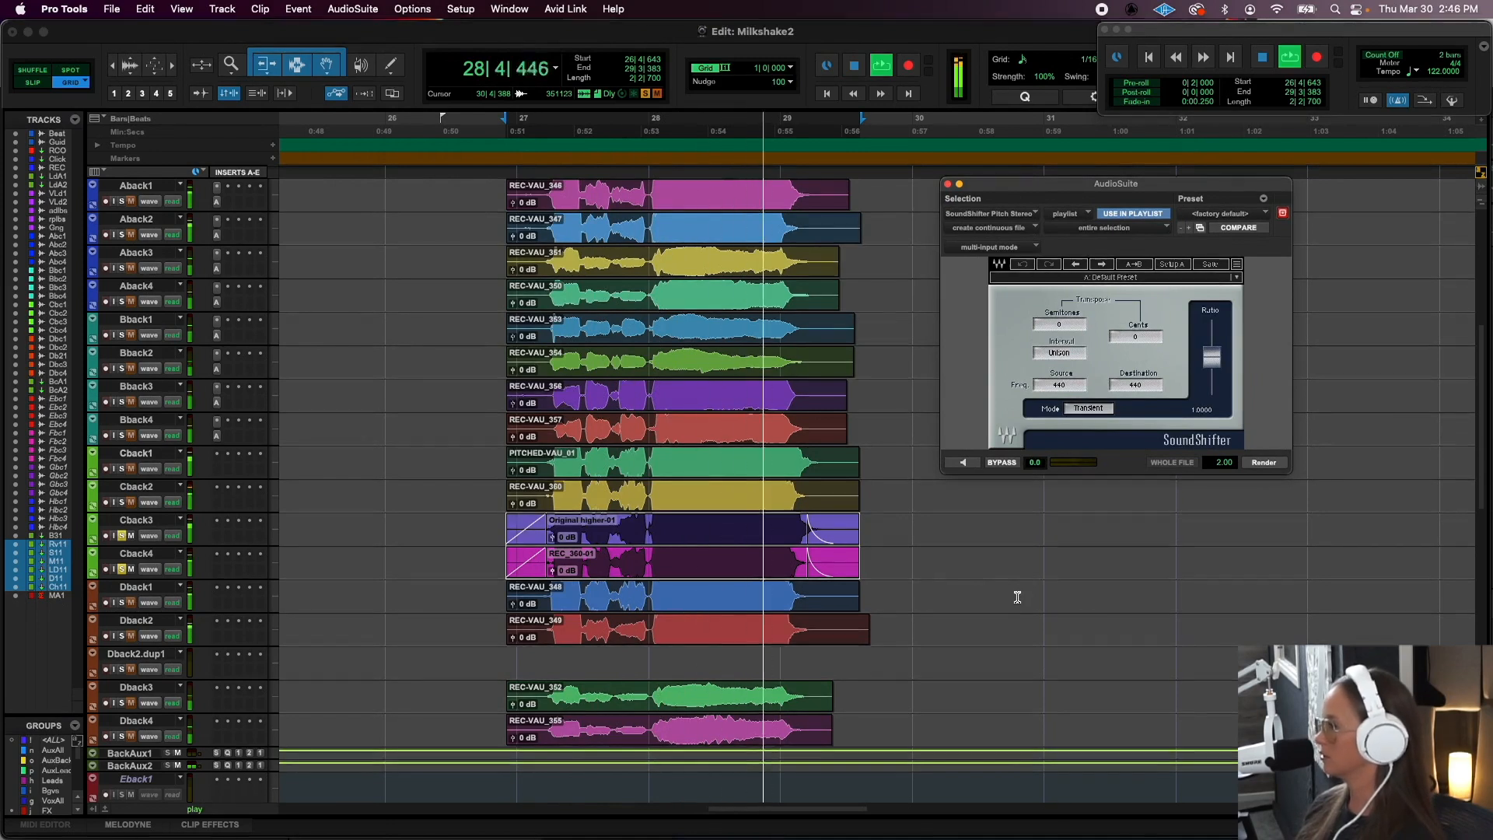
{"action": "key", "text": "space"}
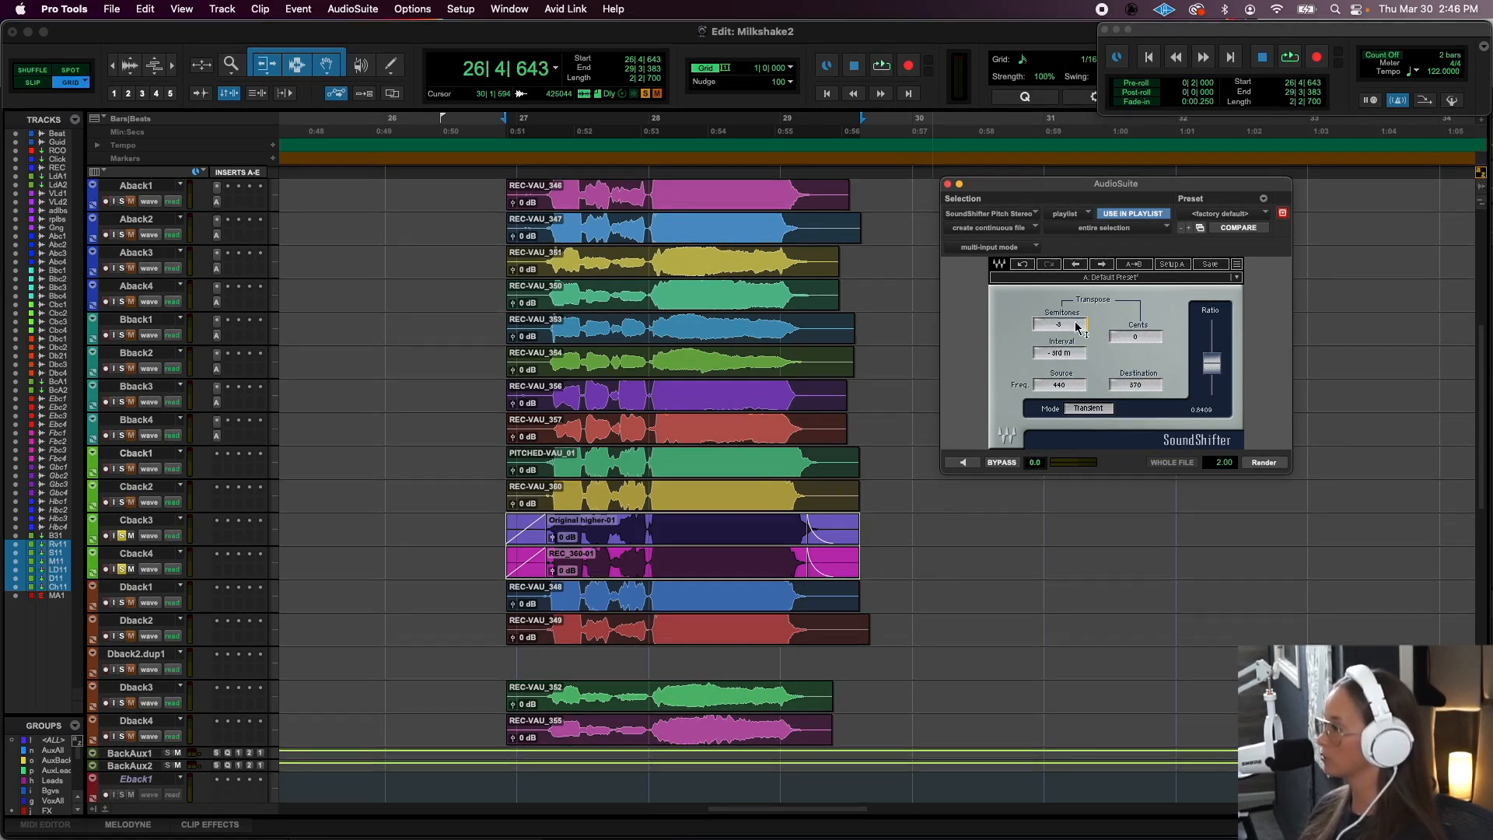
{"action": "left_click", "coordinate": [963, 462]}
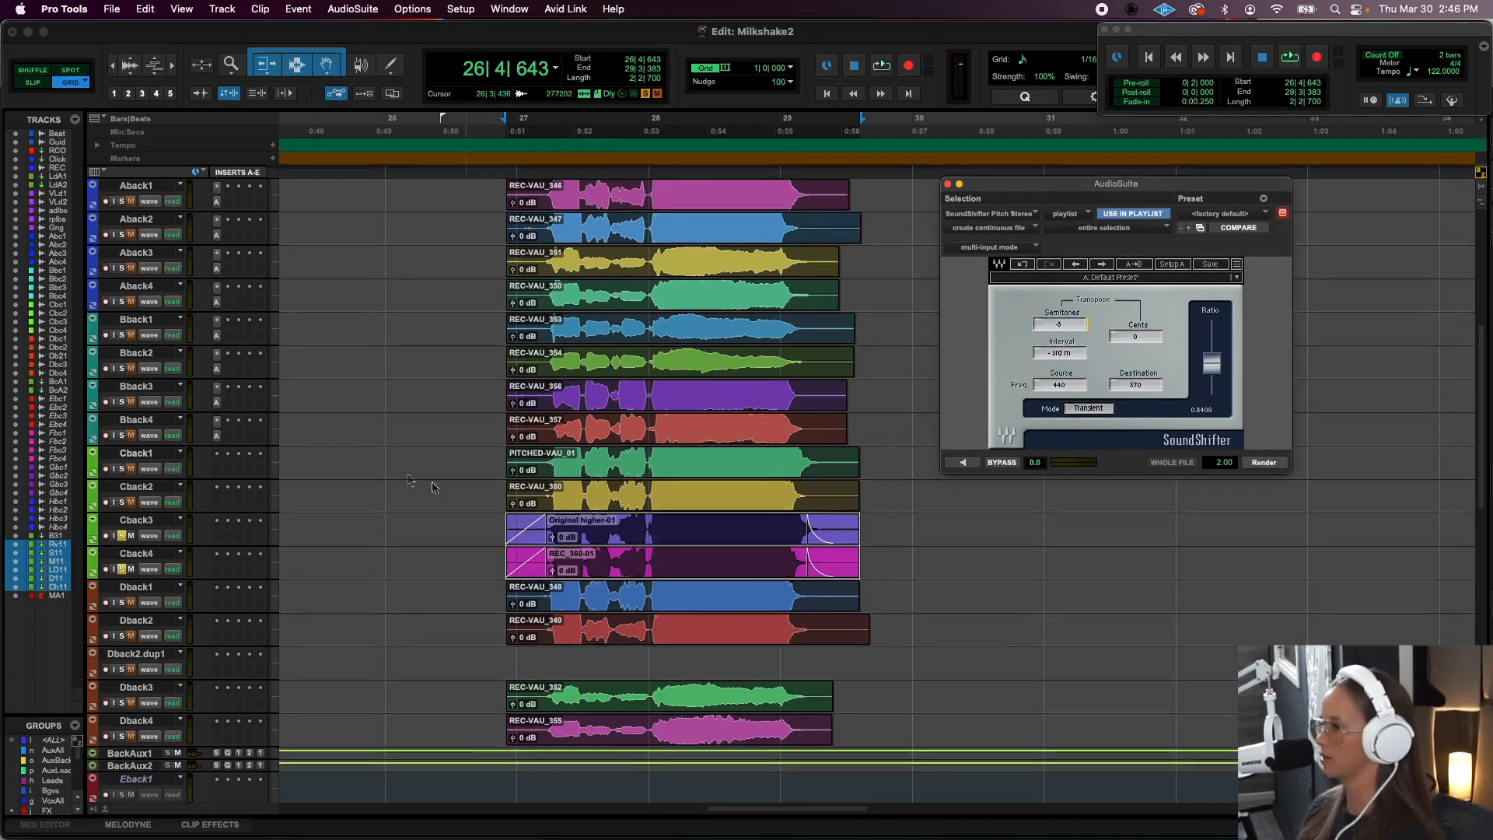
- Audition Cback1 and Cback2 in solo from clip PITCHED-VAU_01, and mute the Cback3 and Cback4 clips
{"action": "left_click", "coordinate": [122, 470]}
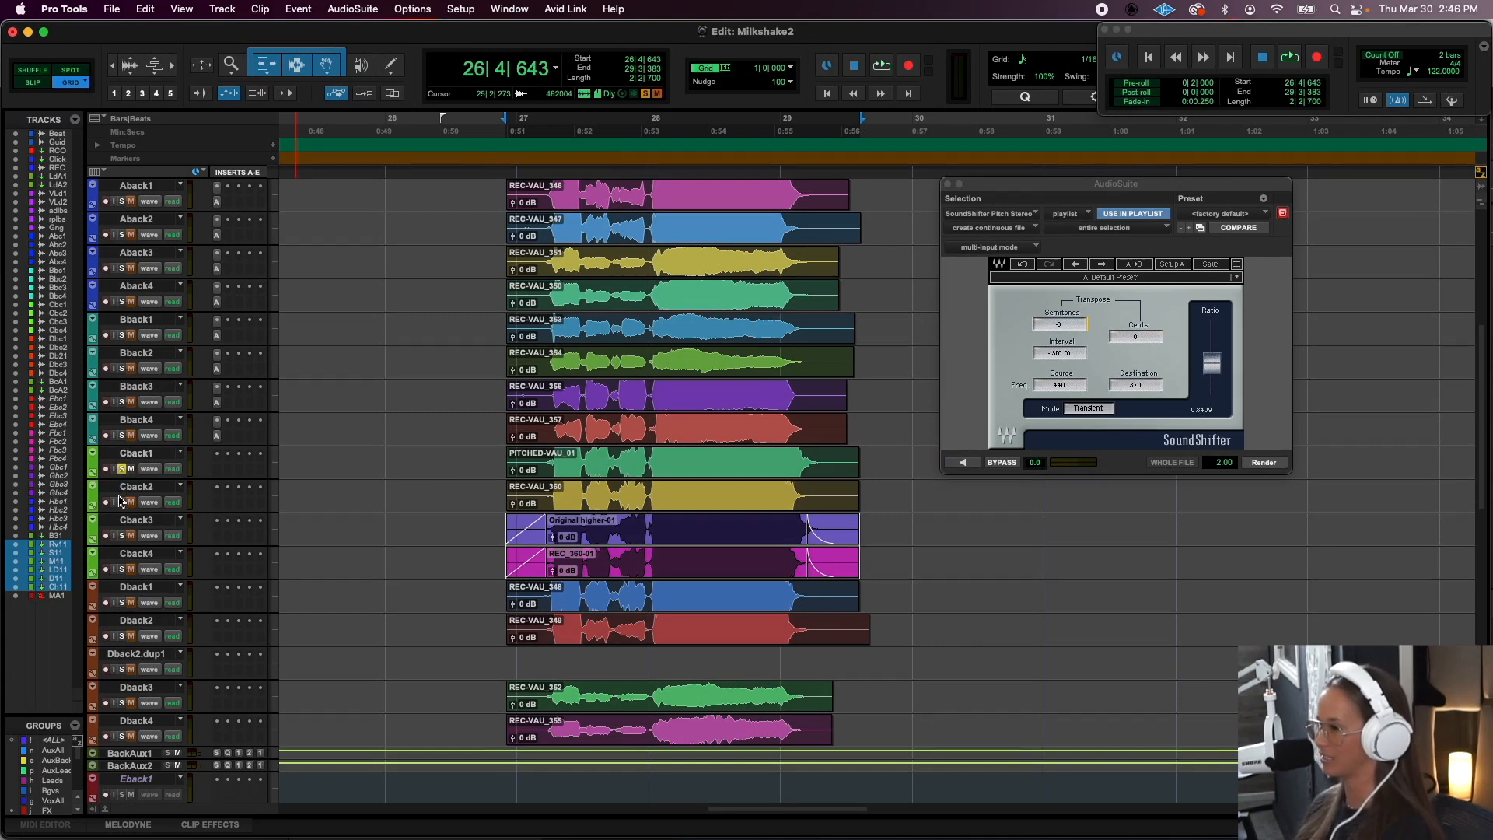
{"action": "left_click", "coordinate": [659, 471]}
{"action": "key", "text": "space"}
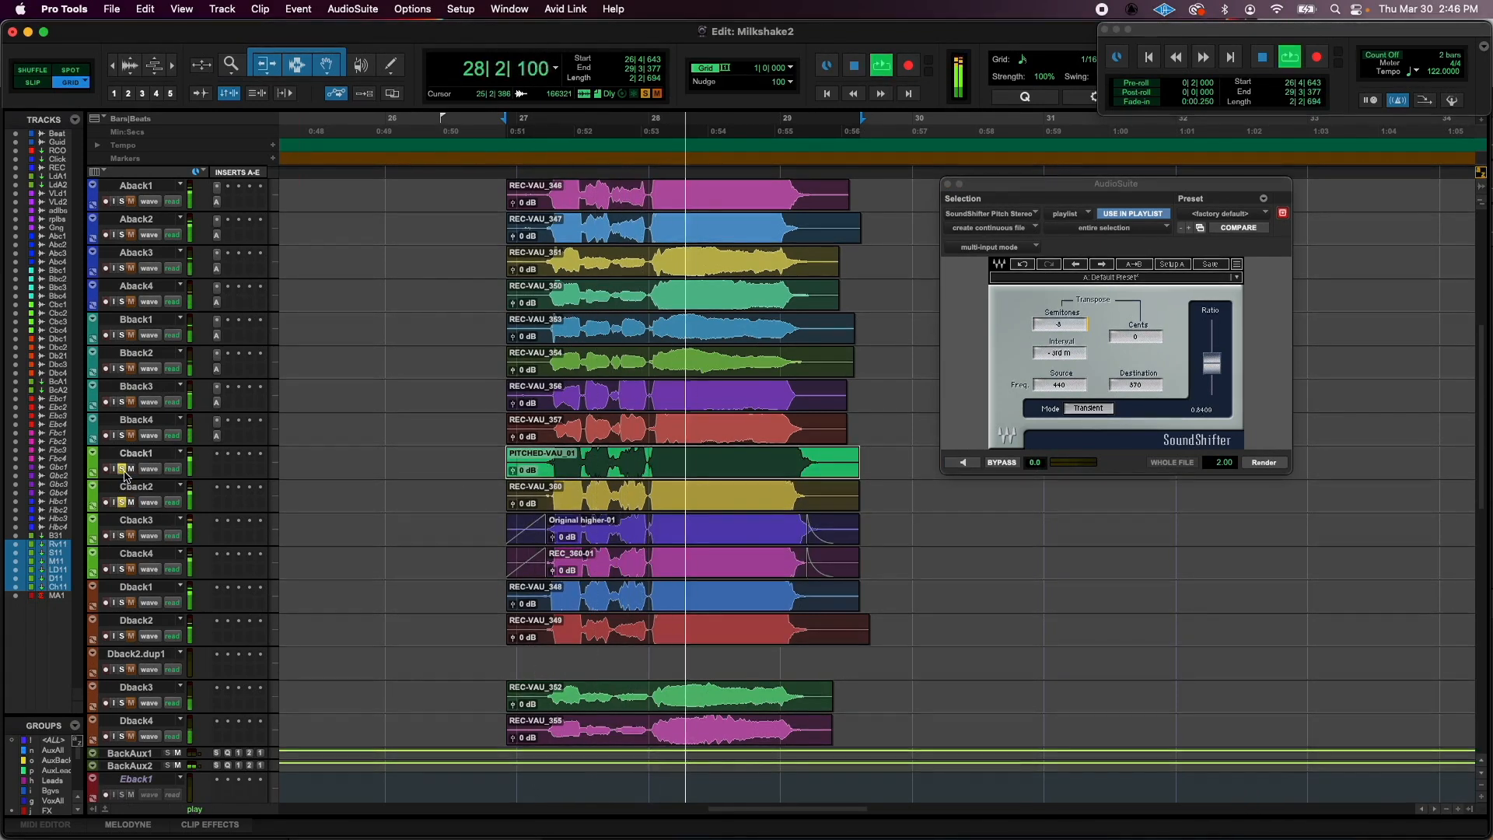
{"action": "key", "text": "space"}
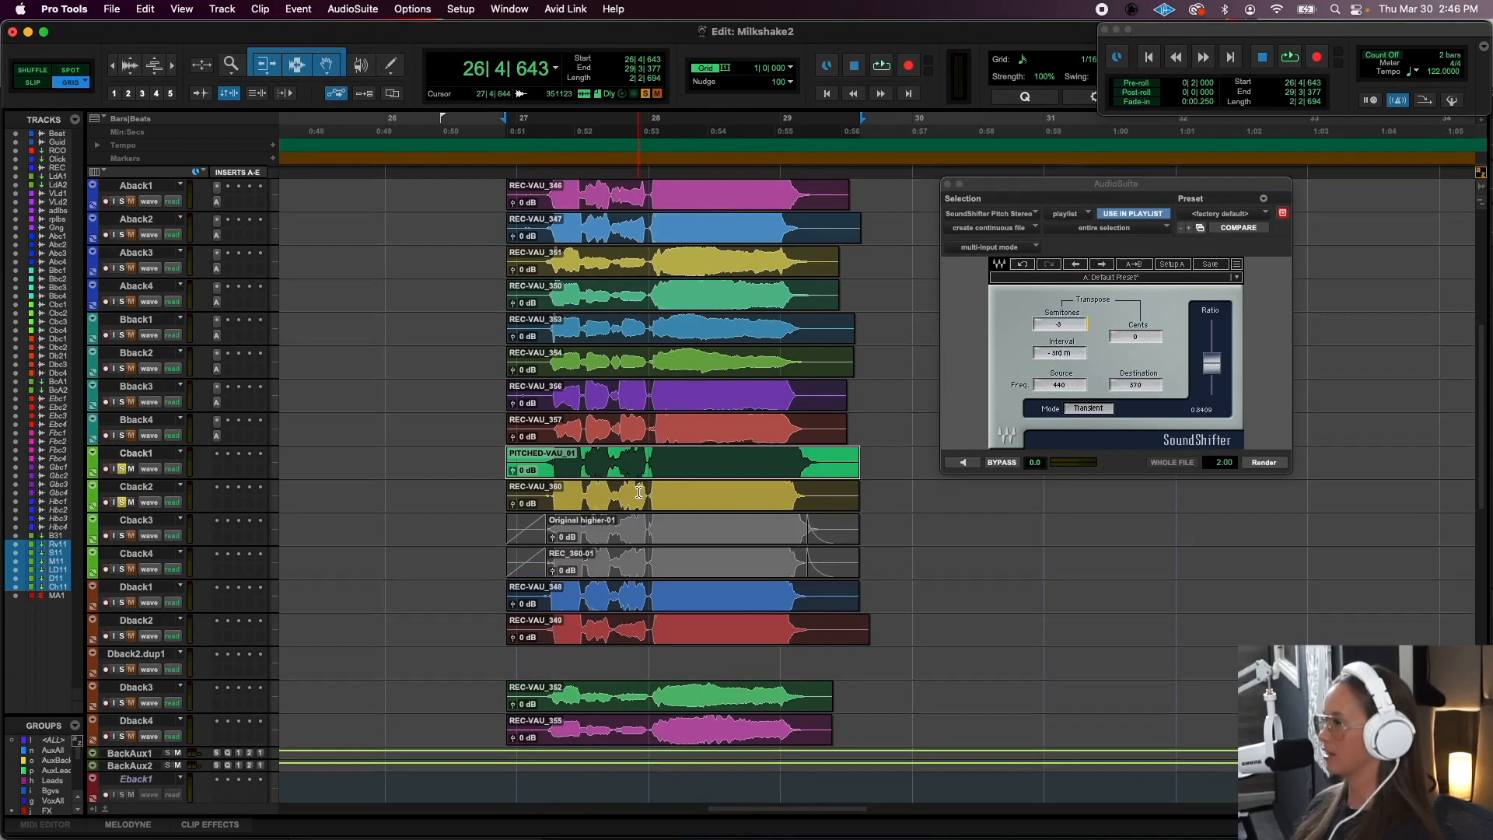
- Audition the Beat track in solo from bar 27 and inspect its EQ3 7-Band insert
{"action": "scroll", "coordinate": [638, 491], "scroll_direction": "up", "scroll_amount": 5}
{"action": "left_click", "coordinate": [635, 270]}
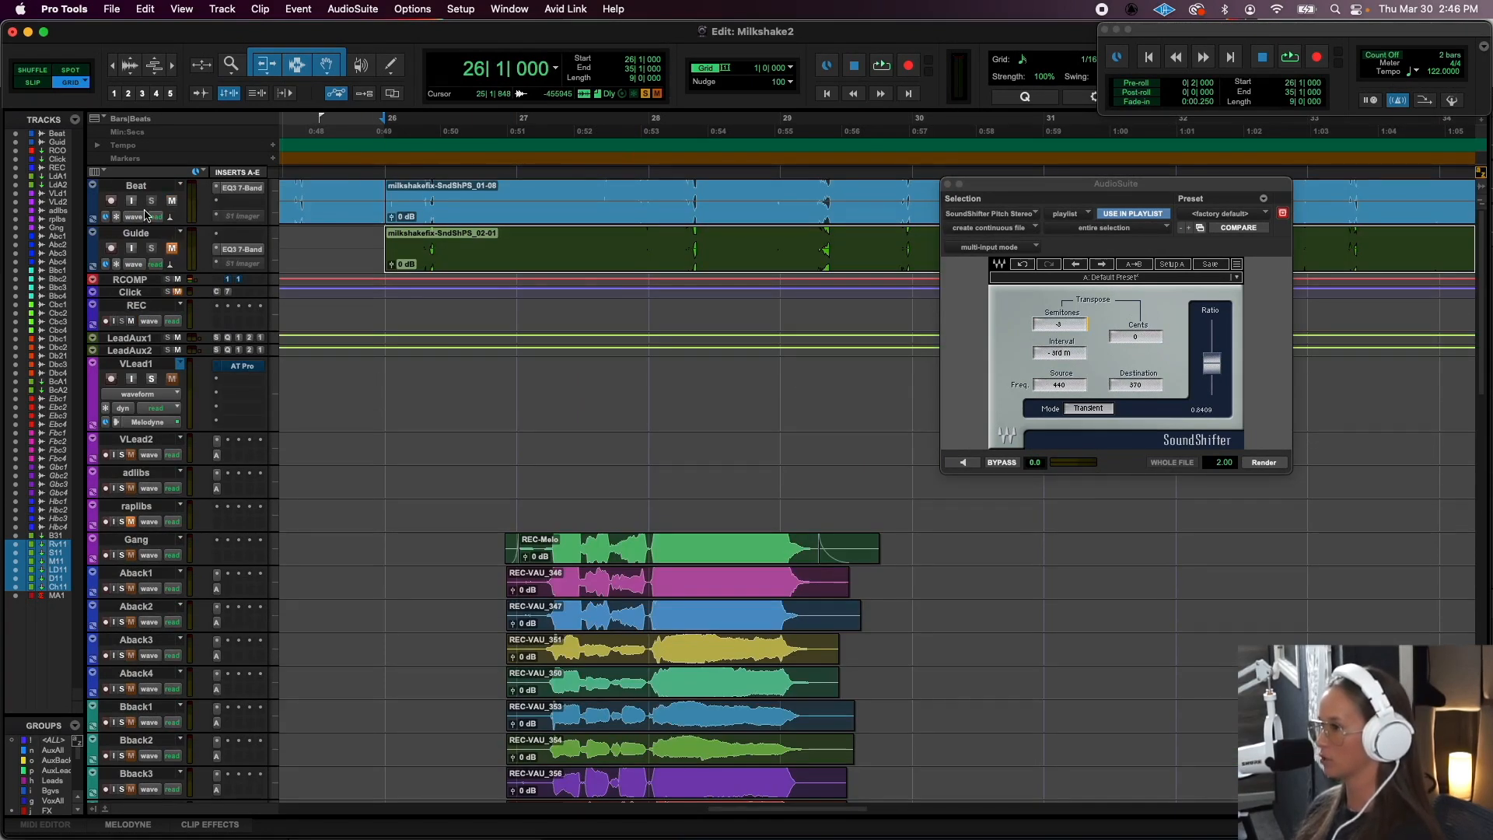
{"action": "left_click", "coordinate": [479, 183]}
{"action": "key", "text": "space"}
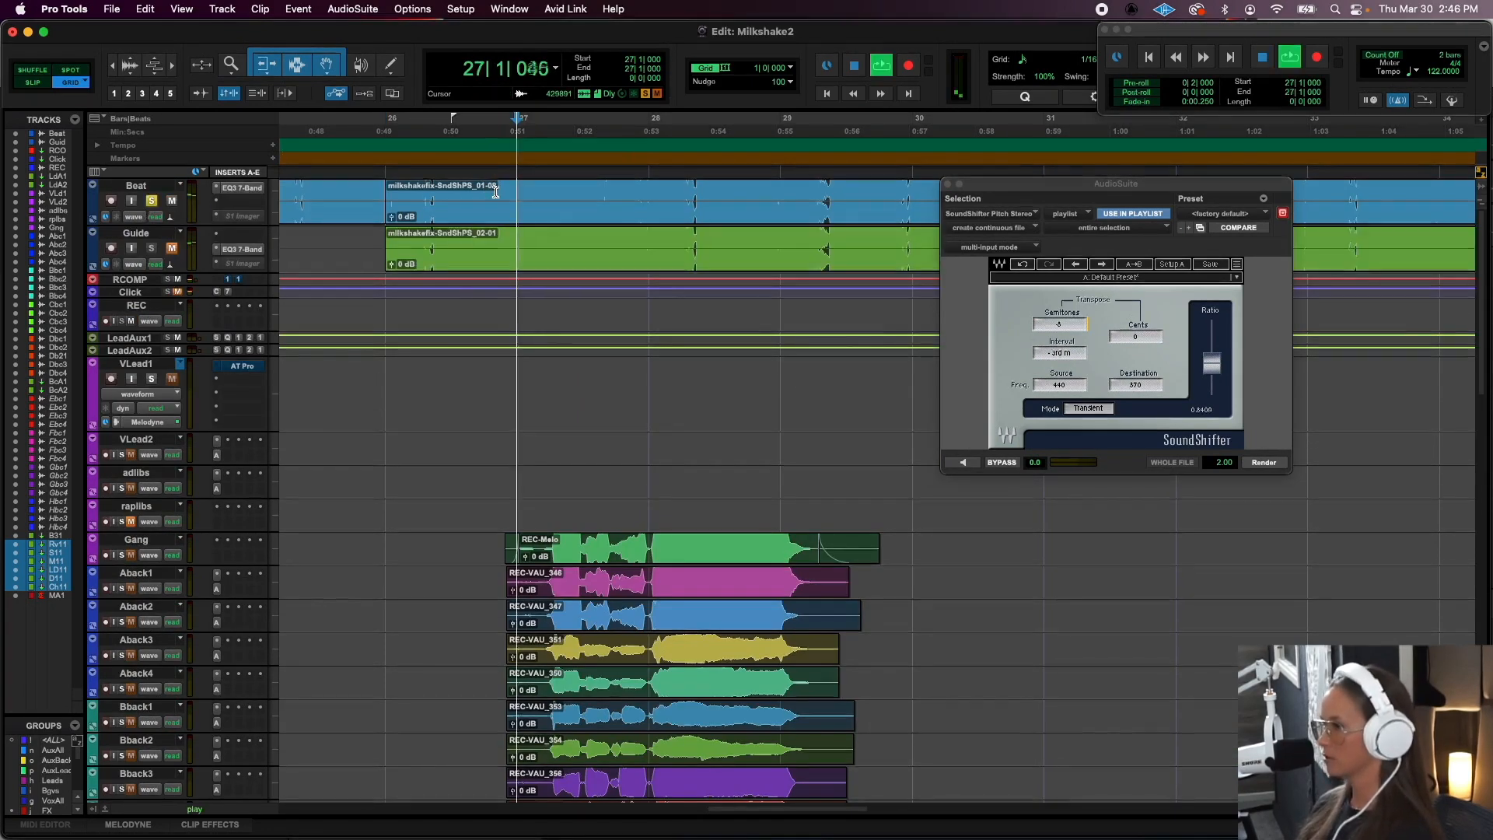
{"action": "left_click", "coordinate": [241, 187]}
{"action": "key", "text": "space"}
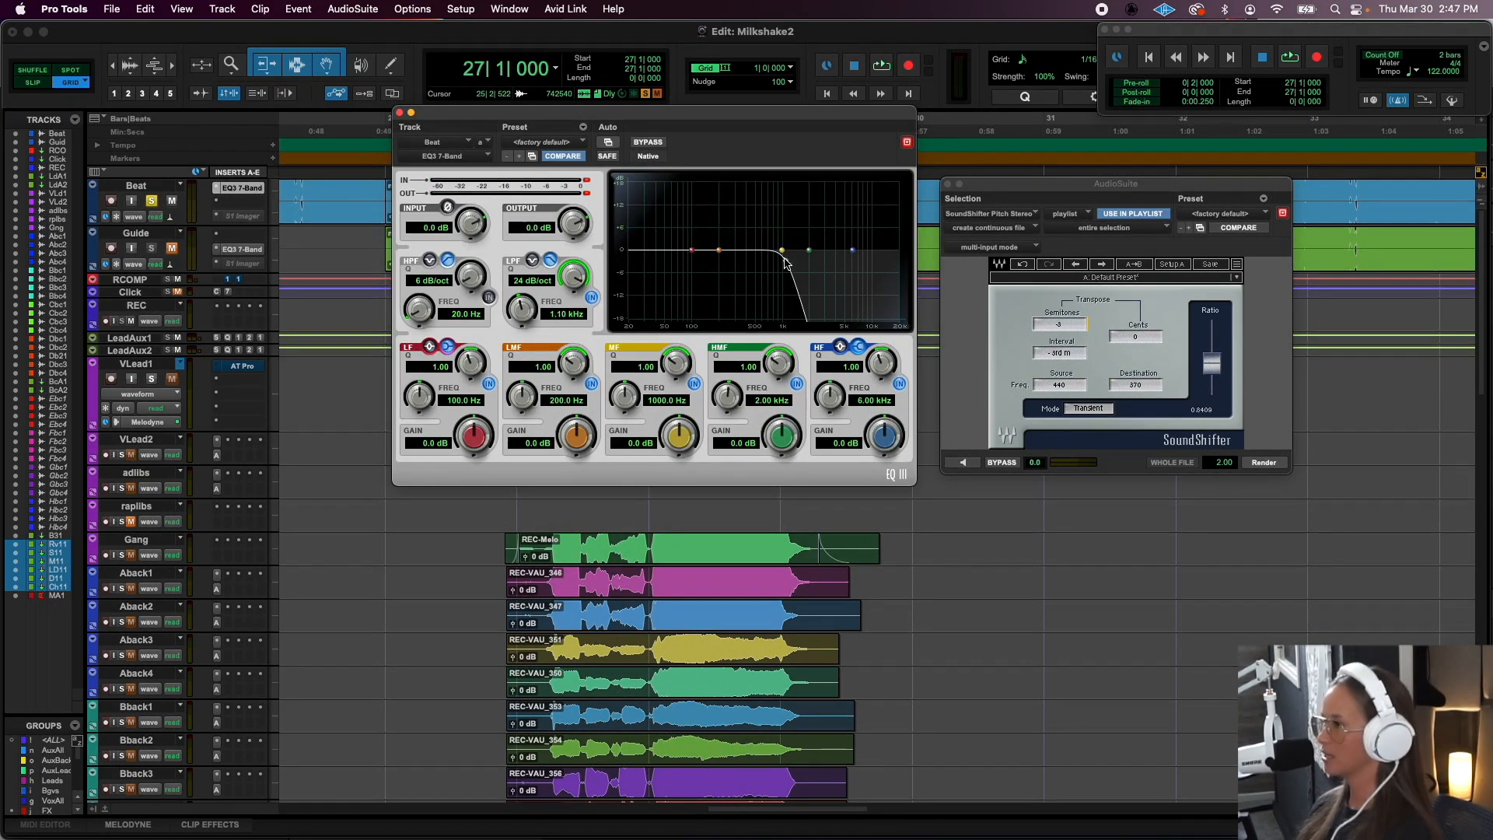
{"action": "left_click", "coordinate": [399, 115]}
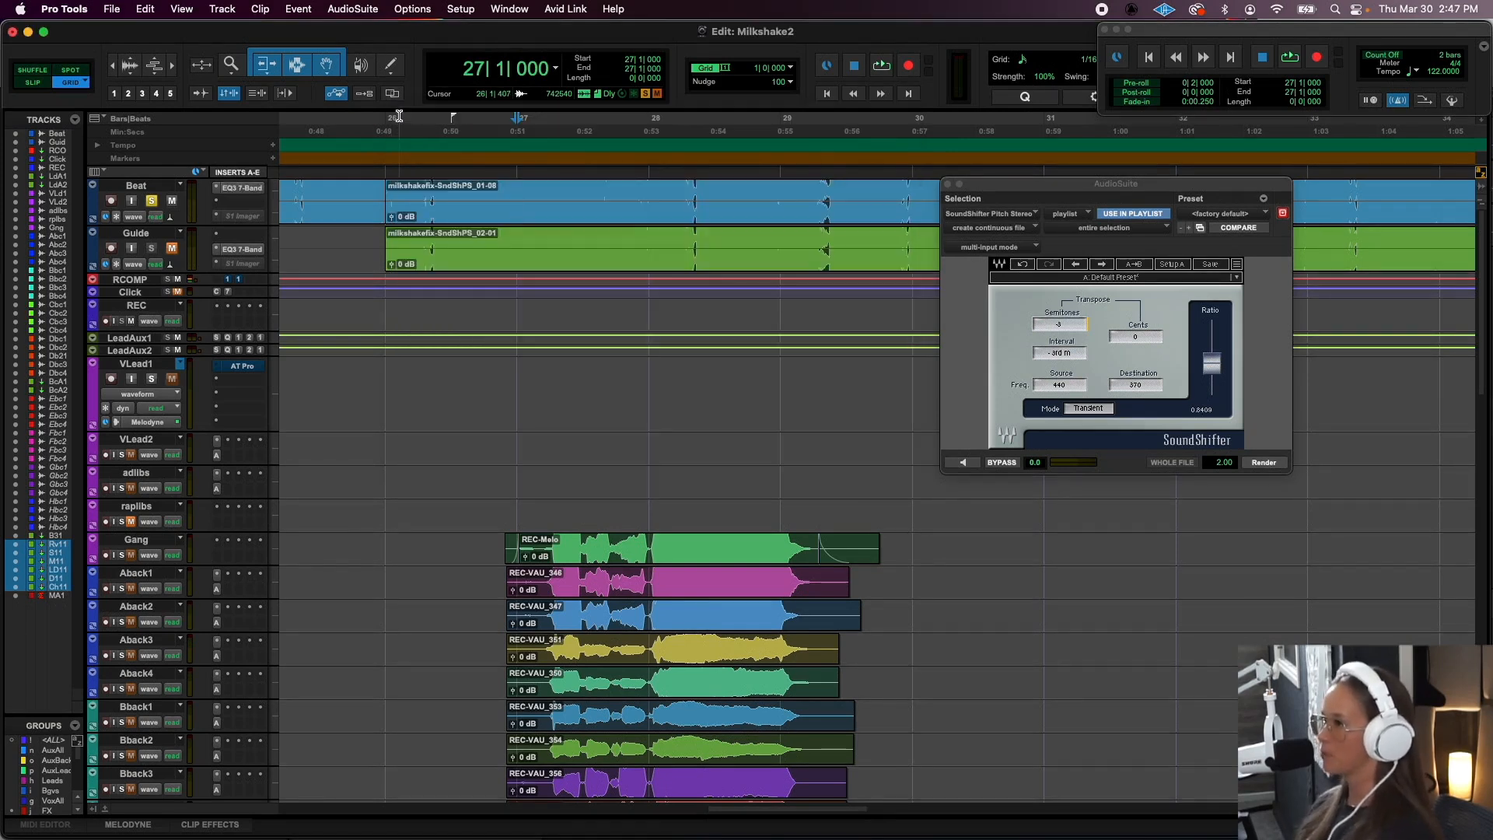
- Solo the Guide track with Beat muted, audition it from bar 27, and try a SoundShifter transposition of 3 semitones
{"action": "left_click", "coordinate": [450, 260]}
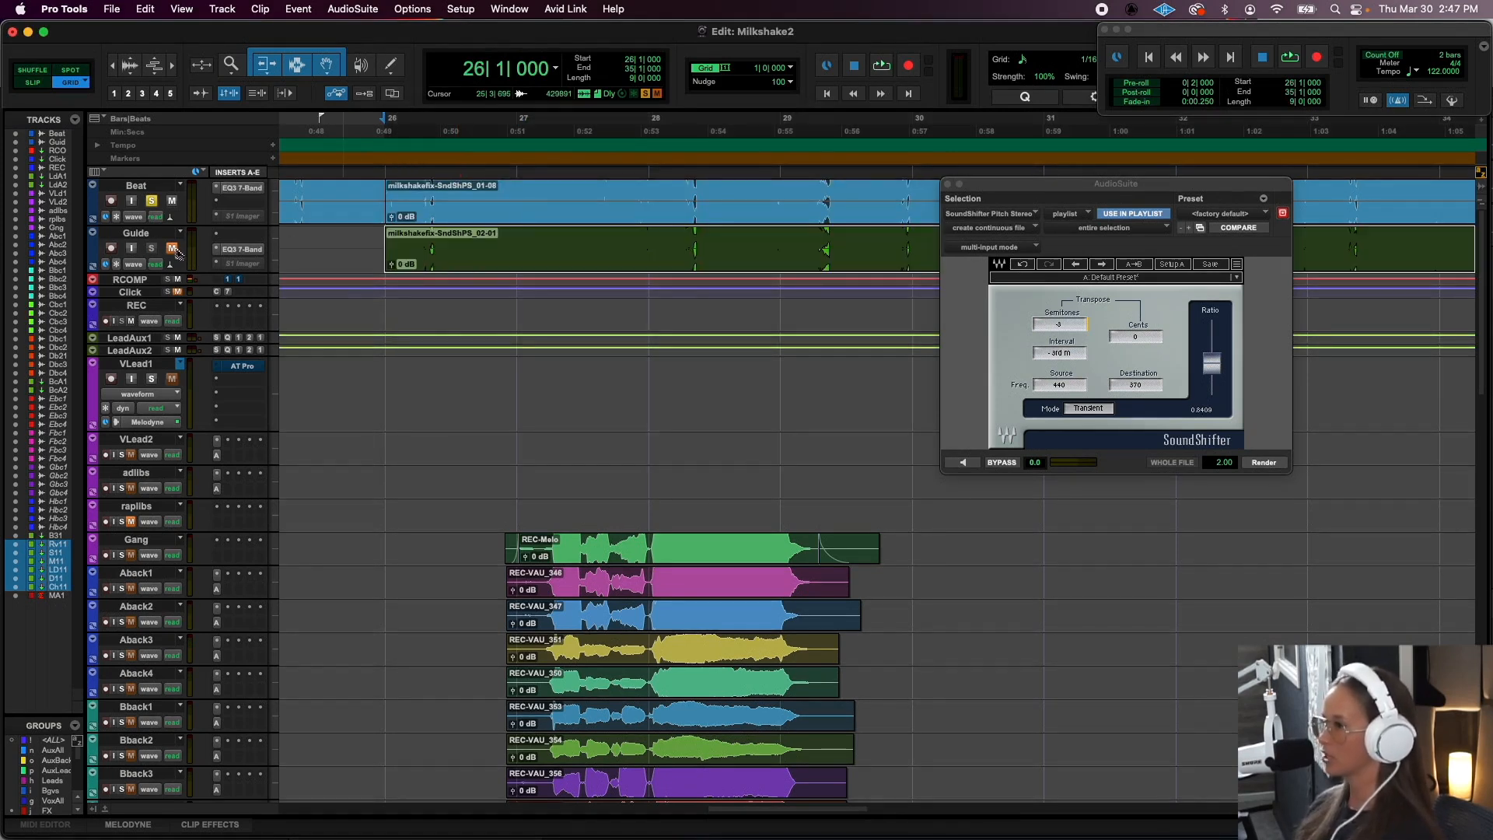
{"action": "left_click", "coordinate": [152, 248]}
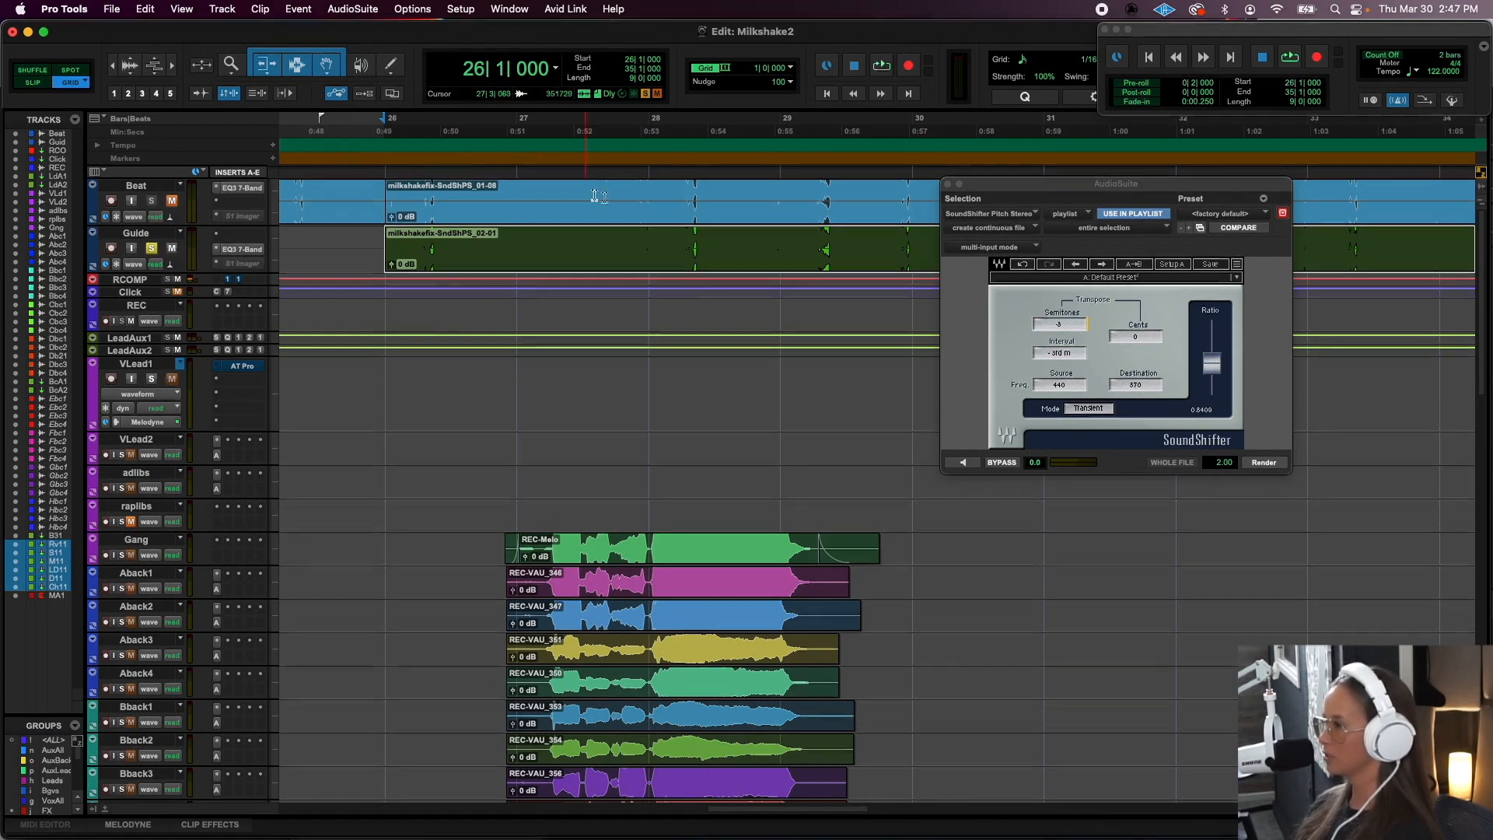
{"action": "left_click", "coordinate": [505, 241]}
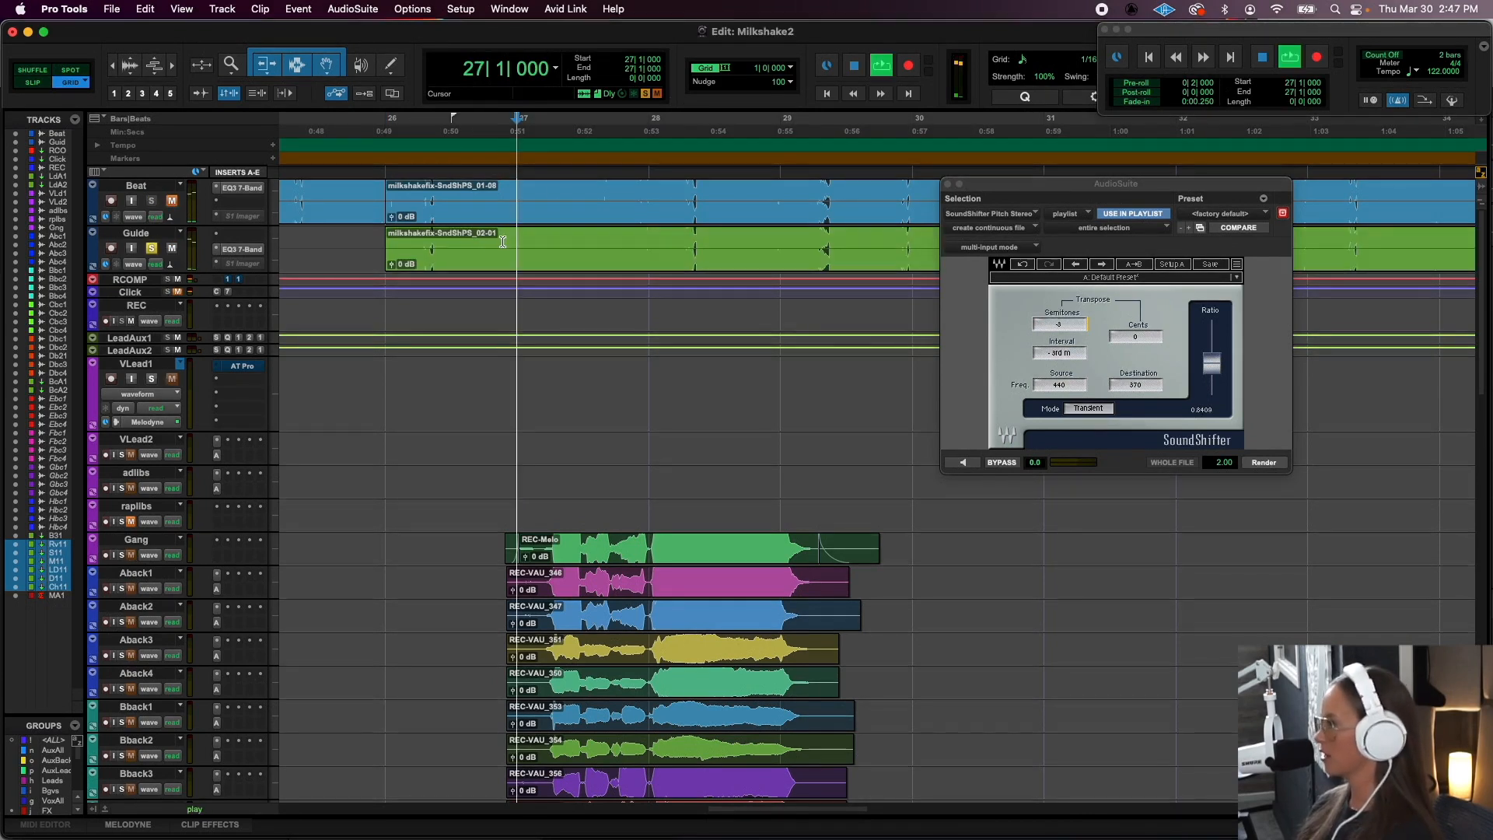
{"action": "key", "text": "space"}
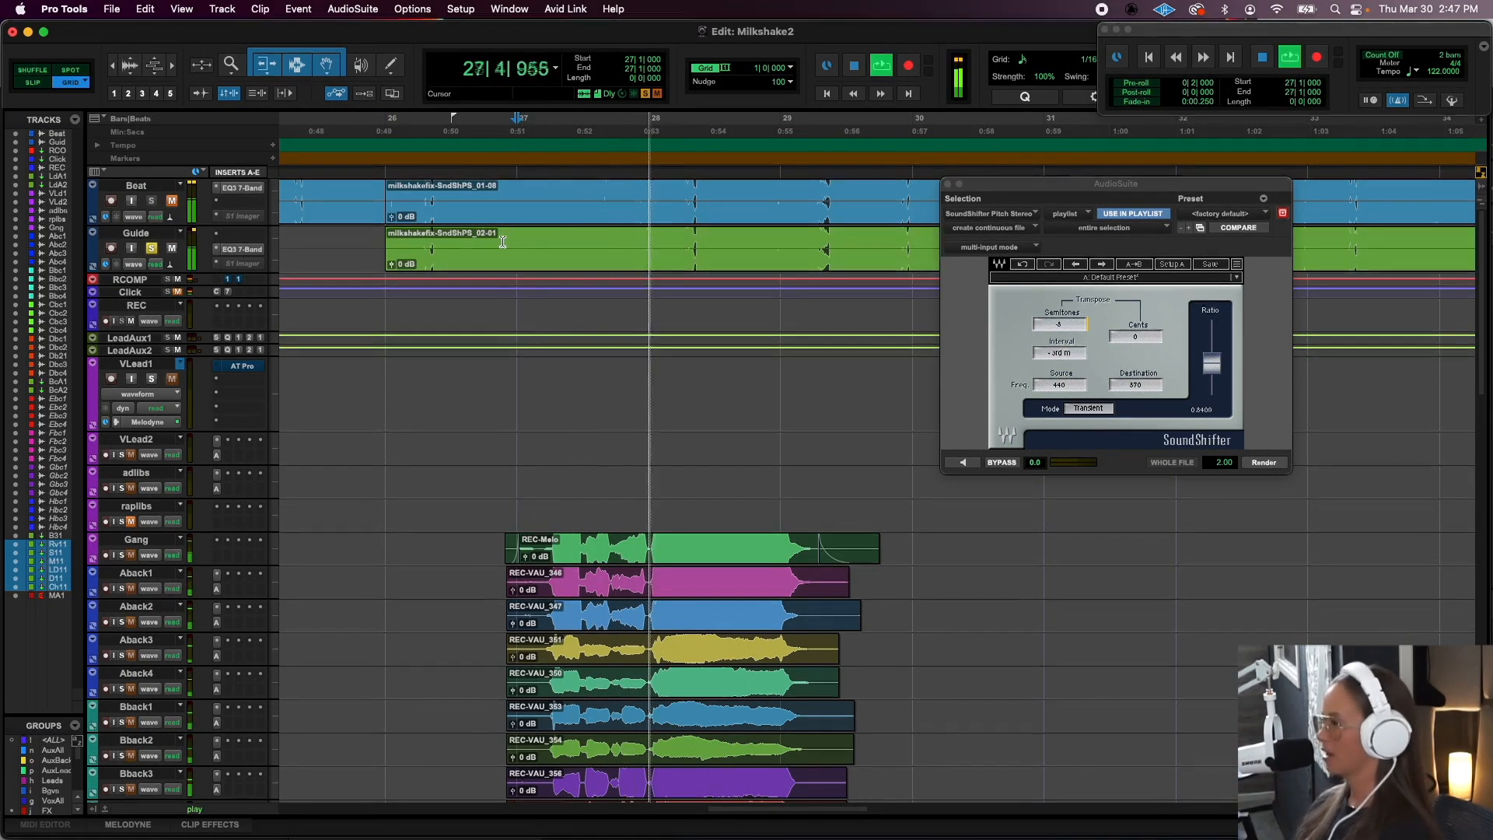
{"action": "key", "text": "space"}
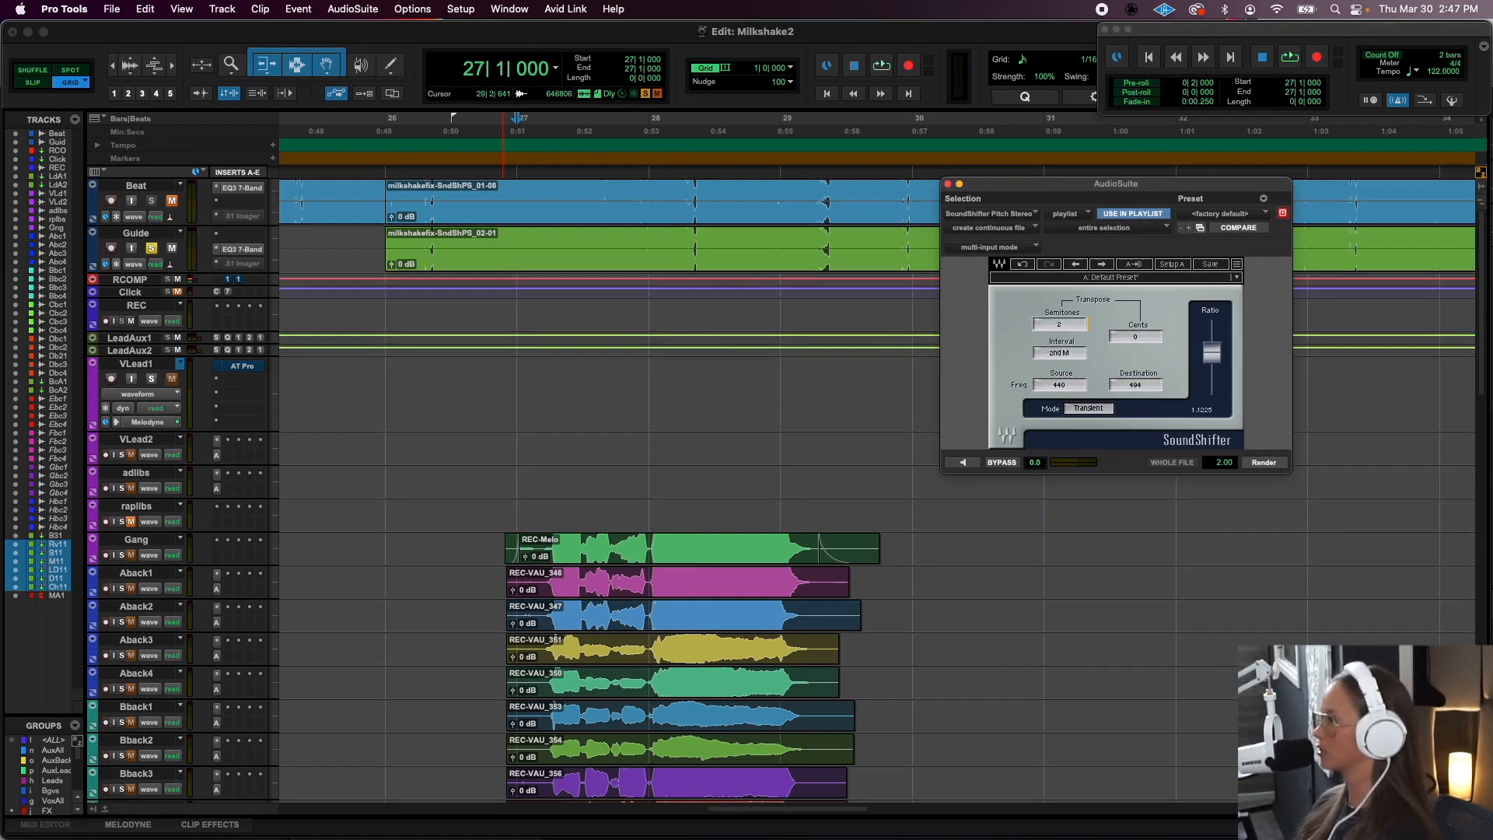
{"action": "left_click_drag", "start_coordinate": [1059, 324], "coordinate": [1058, 317]}
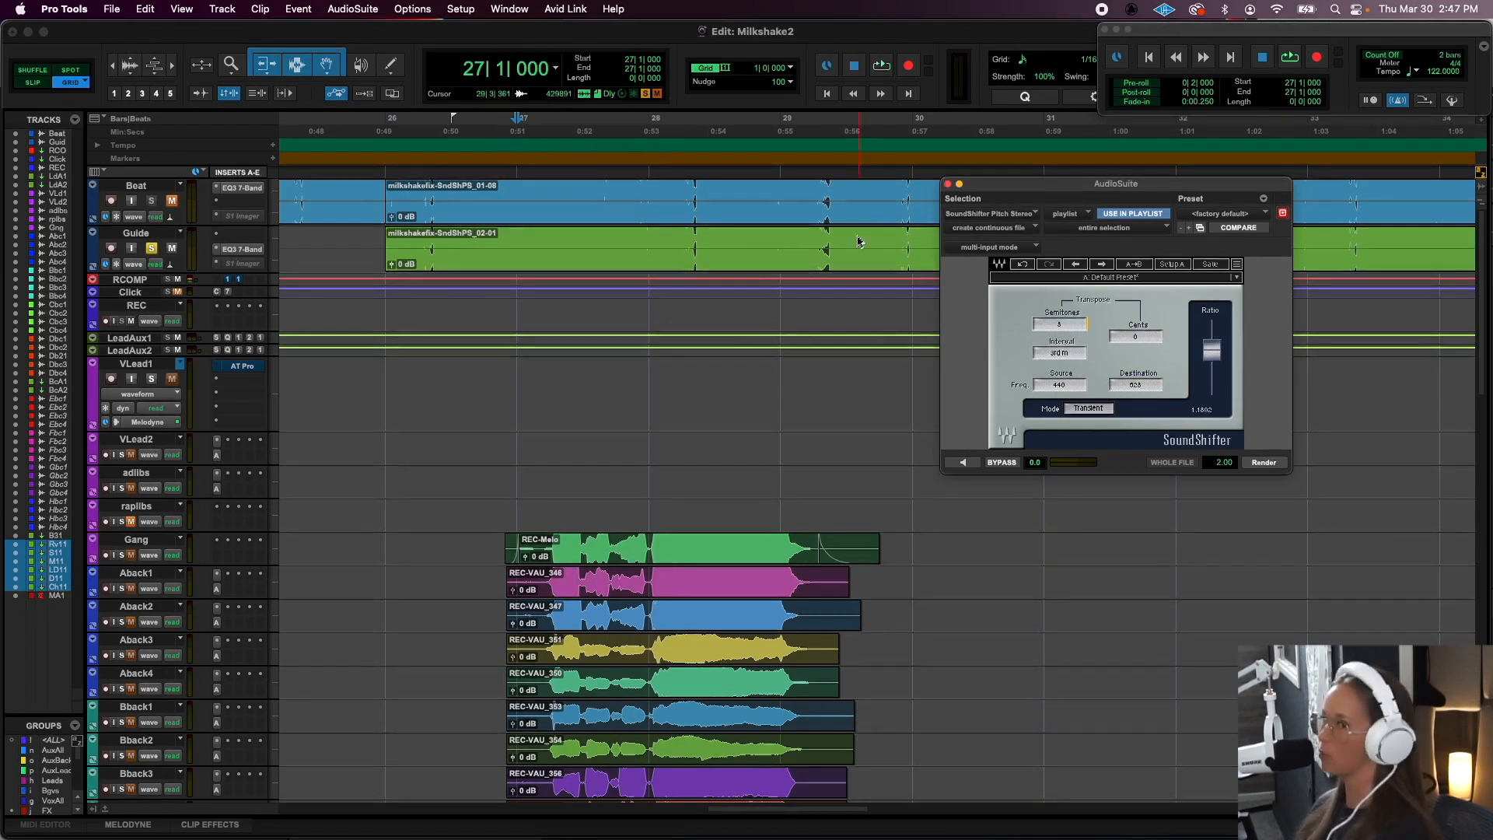
- Select clip REC-VAU_348 on Dback1, solo Dback2, and open the Little AlterBoy AudioSuite processor fully in view
{"action": "scroll", "coordinate": [738, 427], "scroll_direction": "down", "scroll_amount": 10}
{"action": "left_click", "coordinate": [631, 573]}
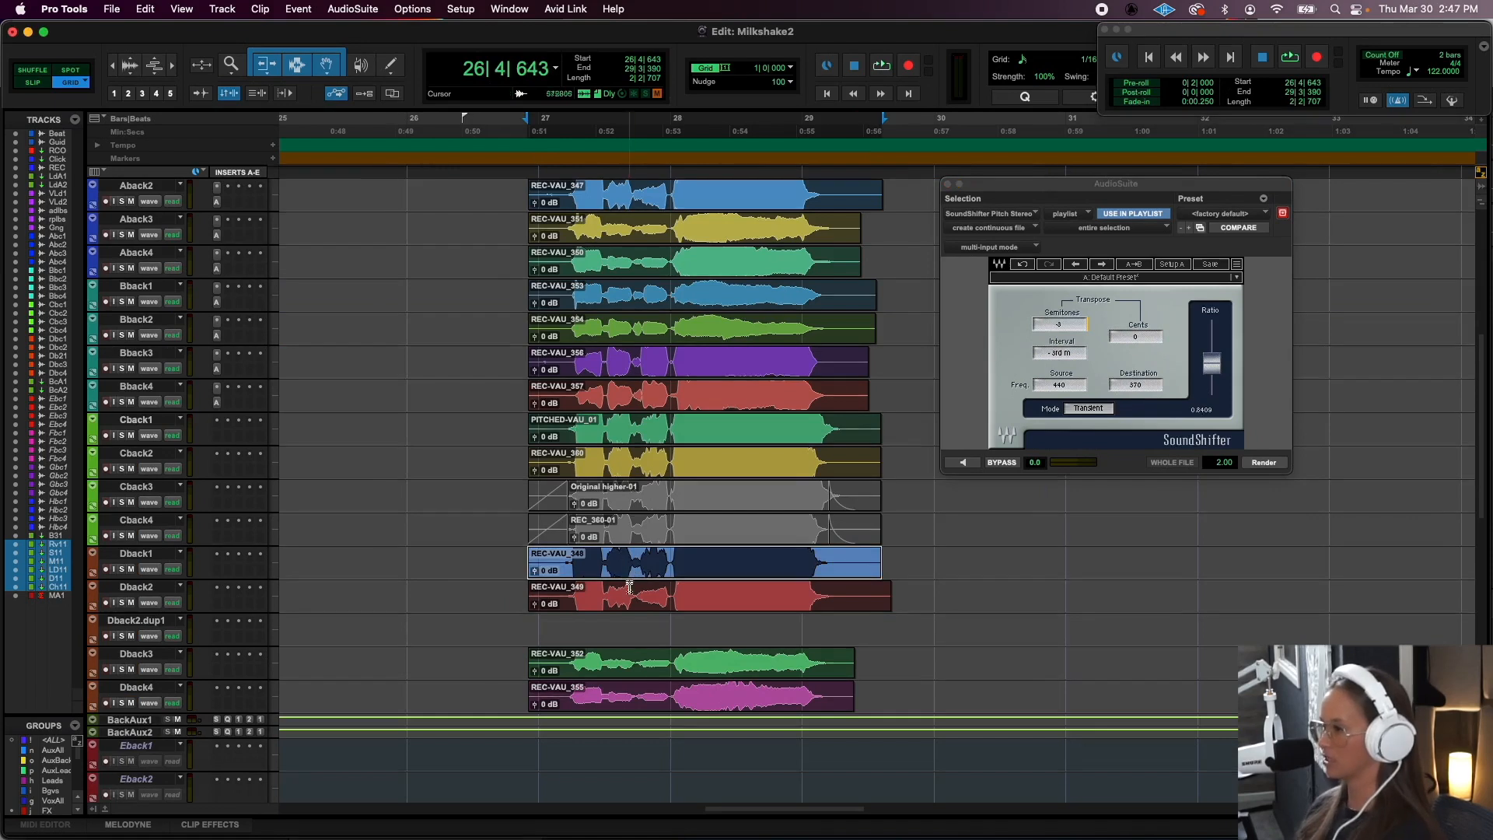
{"action": "left_click", "coordinate": [630, 587], "text": "shift"}
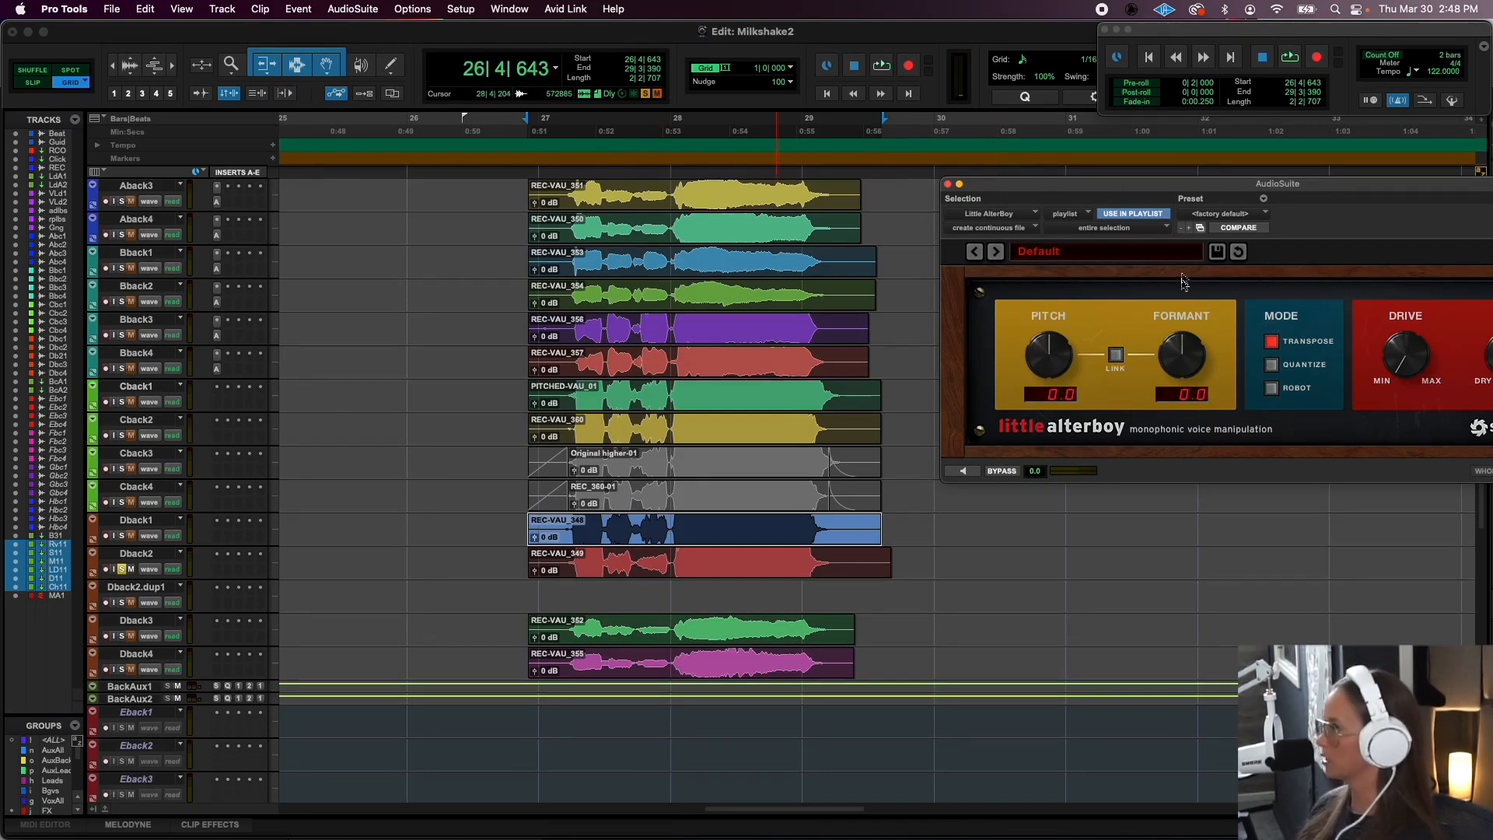
{"action": "left_click_drag", "start_coordinate": [1213, 188], "coordinate": [1016, 185]}
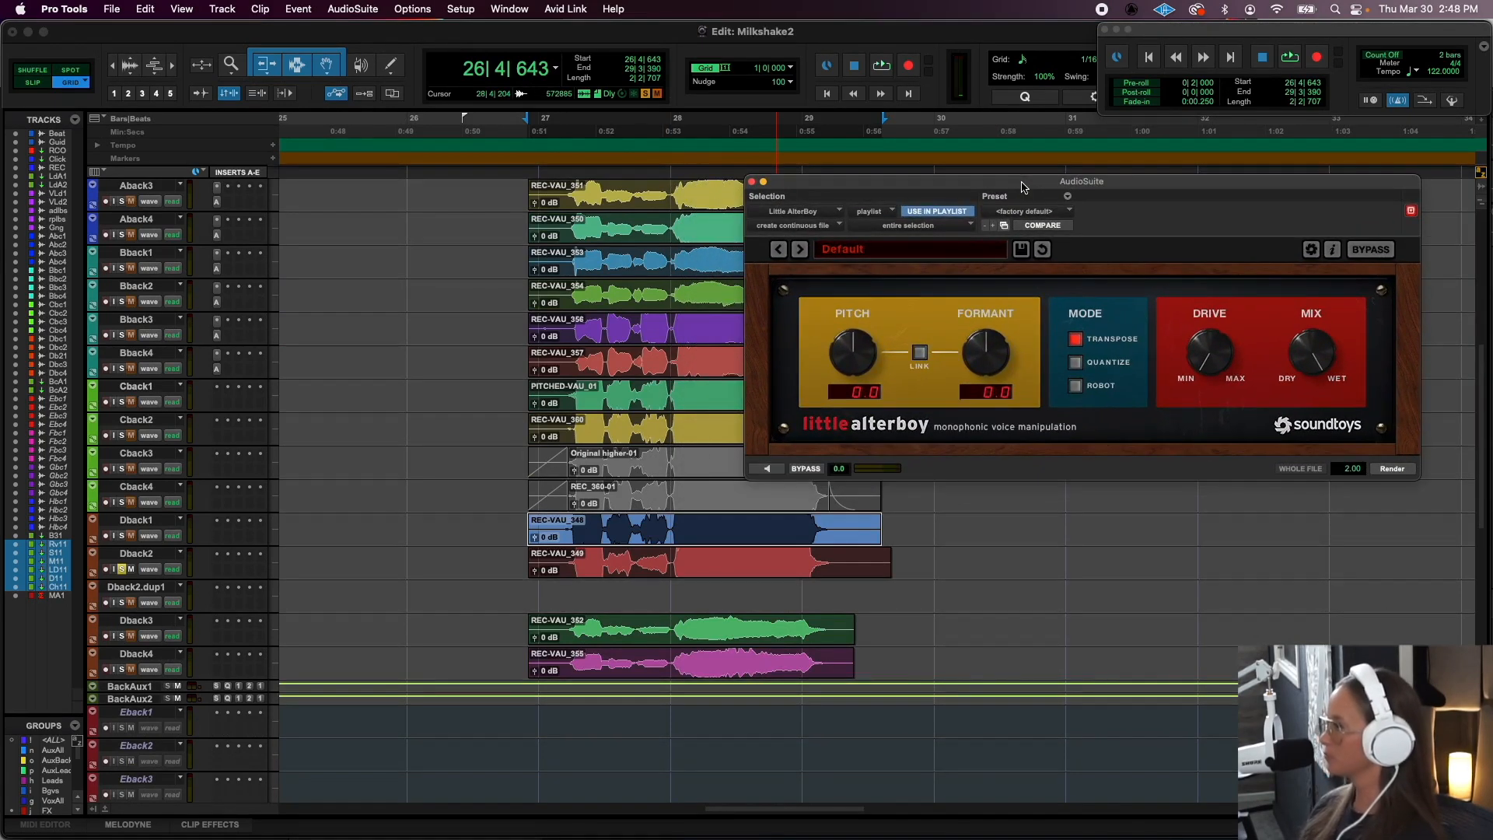
- Set both the formant and the pitch to -12.0 in Little AlterBoy, trying a pitch of -6.0 along the way
{"action": "left_click_drag", "start_coordinate": [991, 348], "coordinate": [989, 412]}
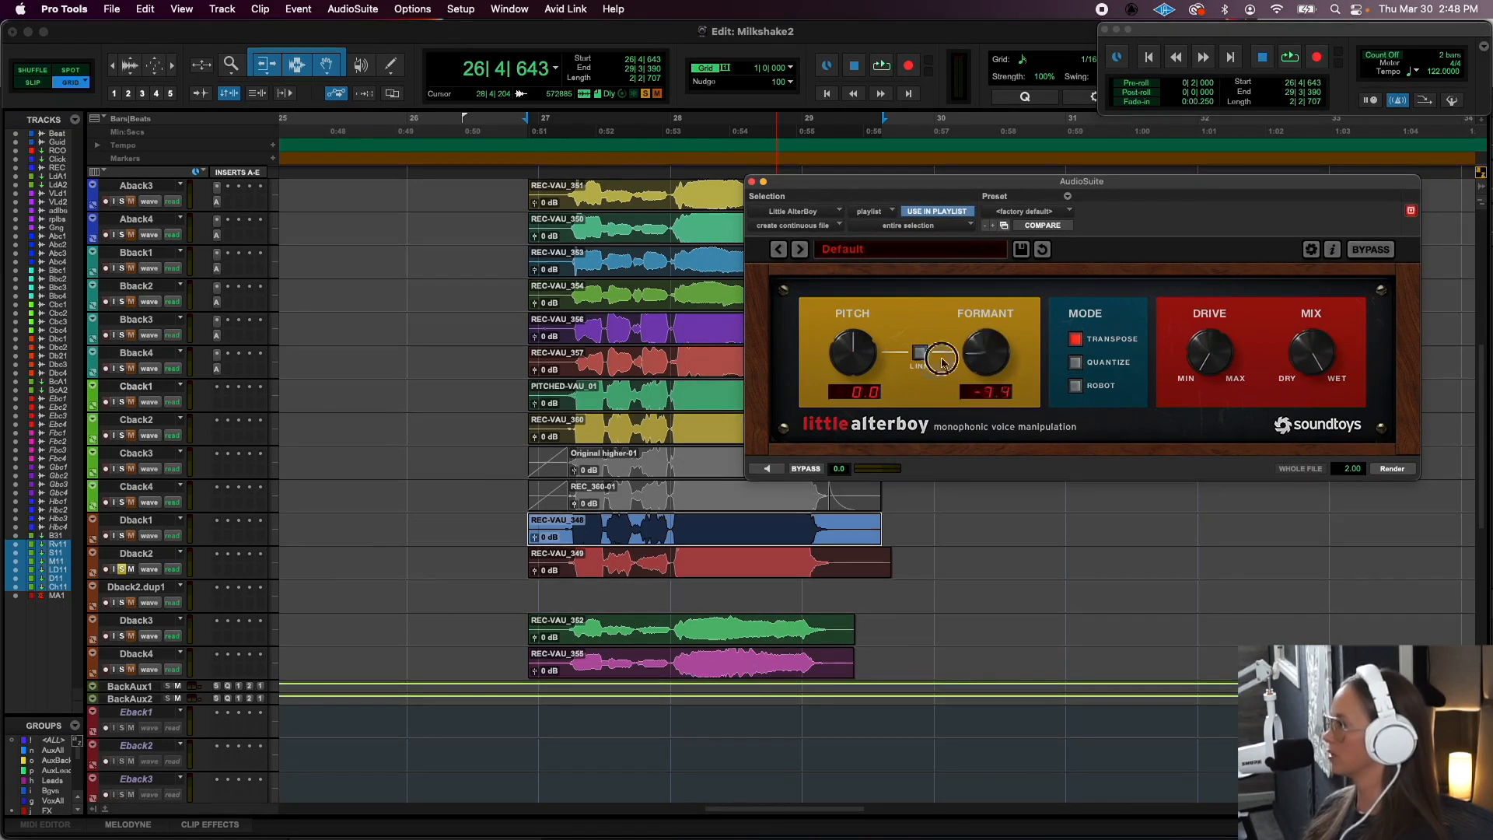
{"action": "left_click_drag", "start_coordinate": [839, 359], "coordinate": [839, 423]}
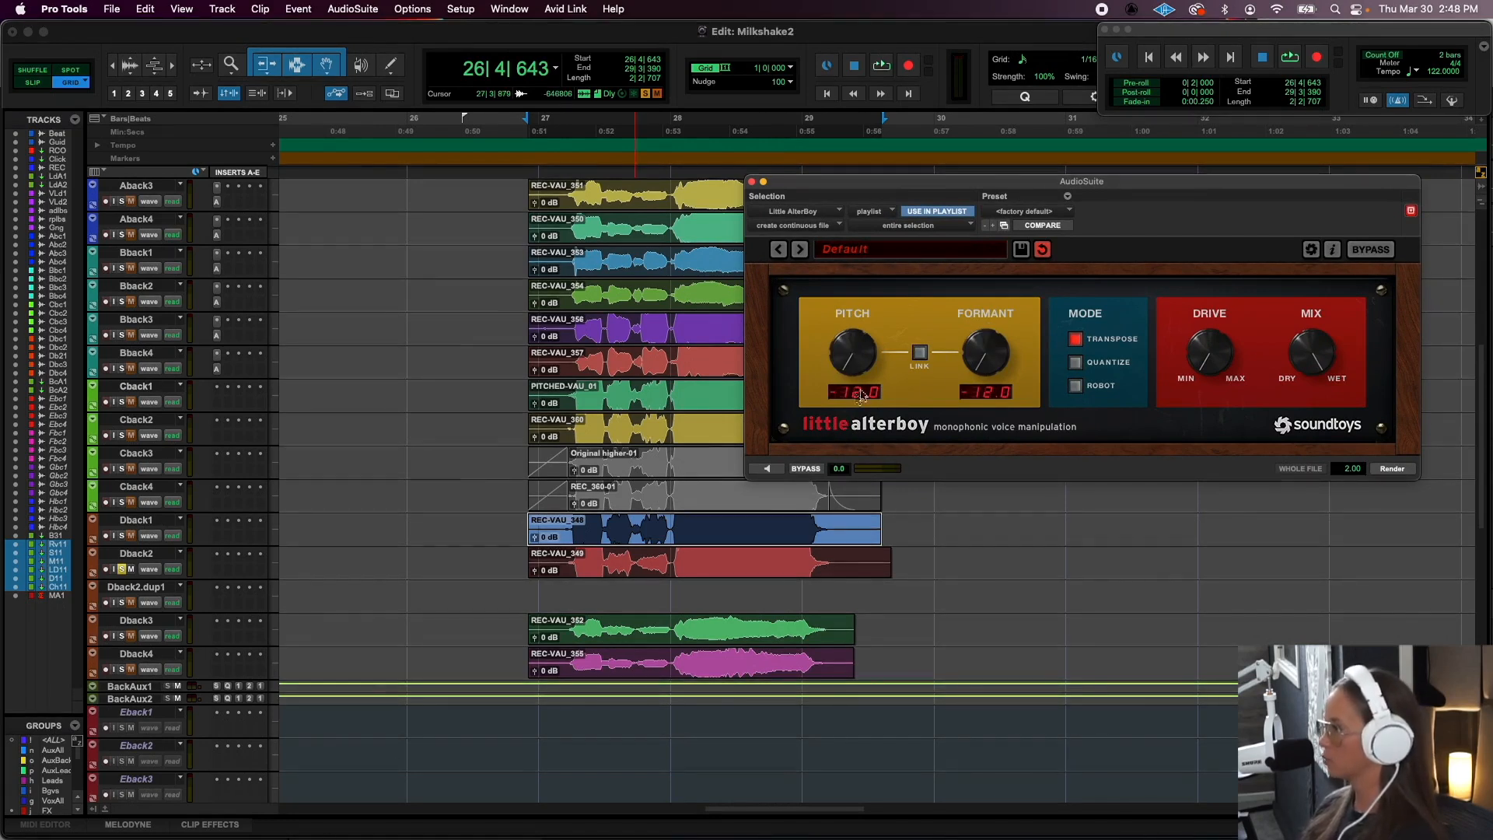
{"action": "left_click_drag", "start_coordinate": [847, 364], "coordinate": [840, 311]}
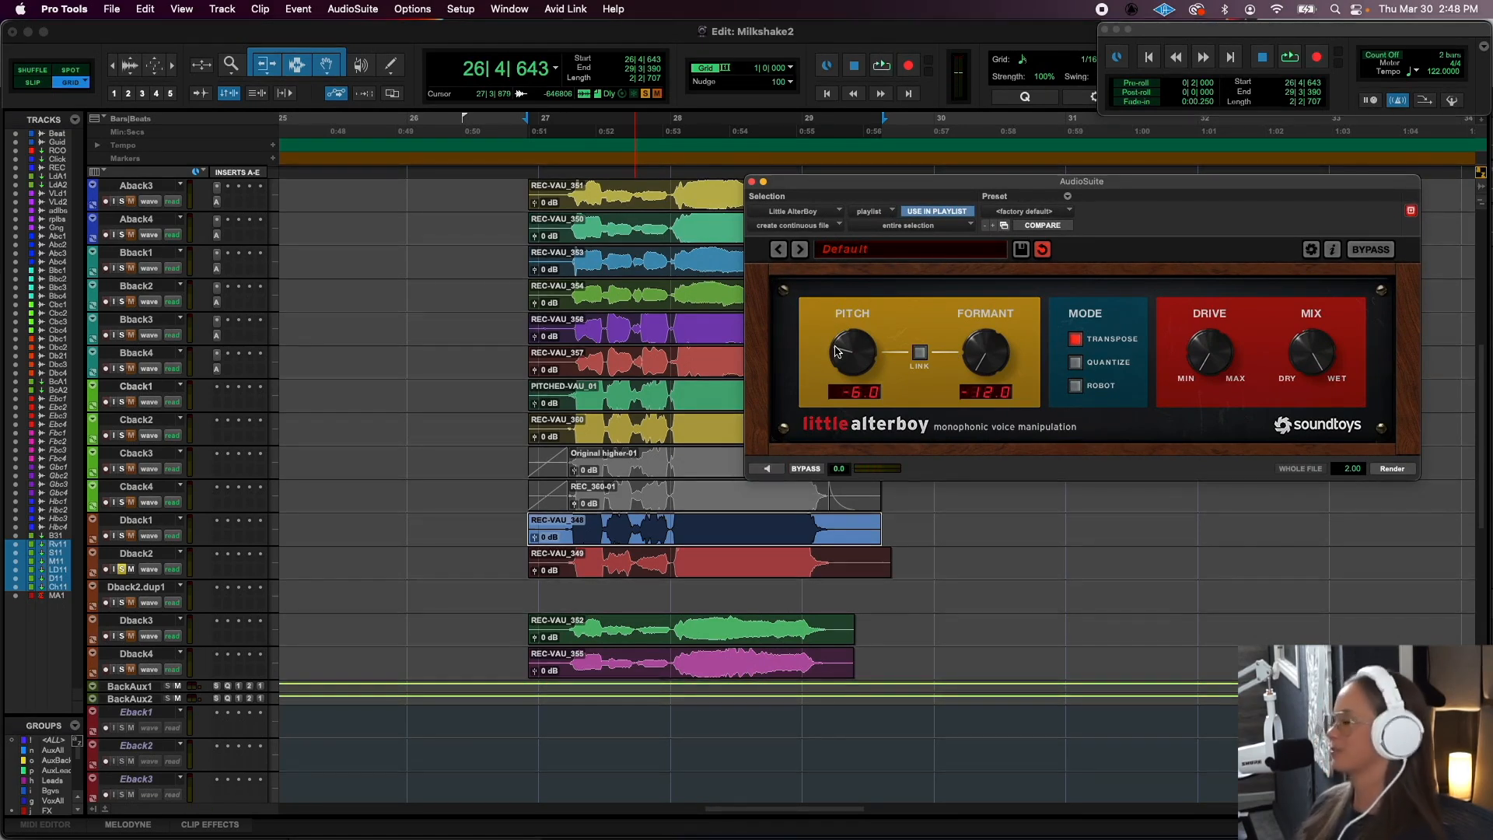
{"action": "left_click_drag", "start_coordinate": [835, 349], "coordinate": [876, 786]}
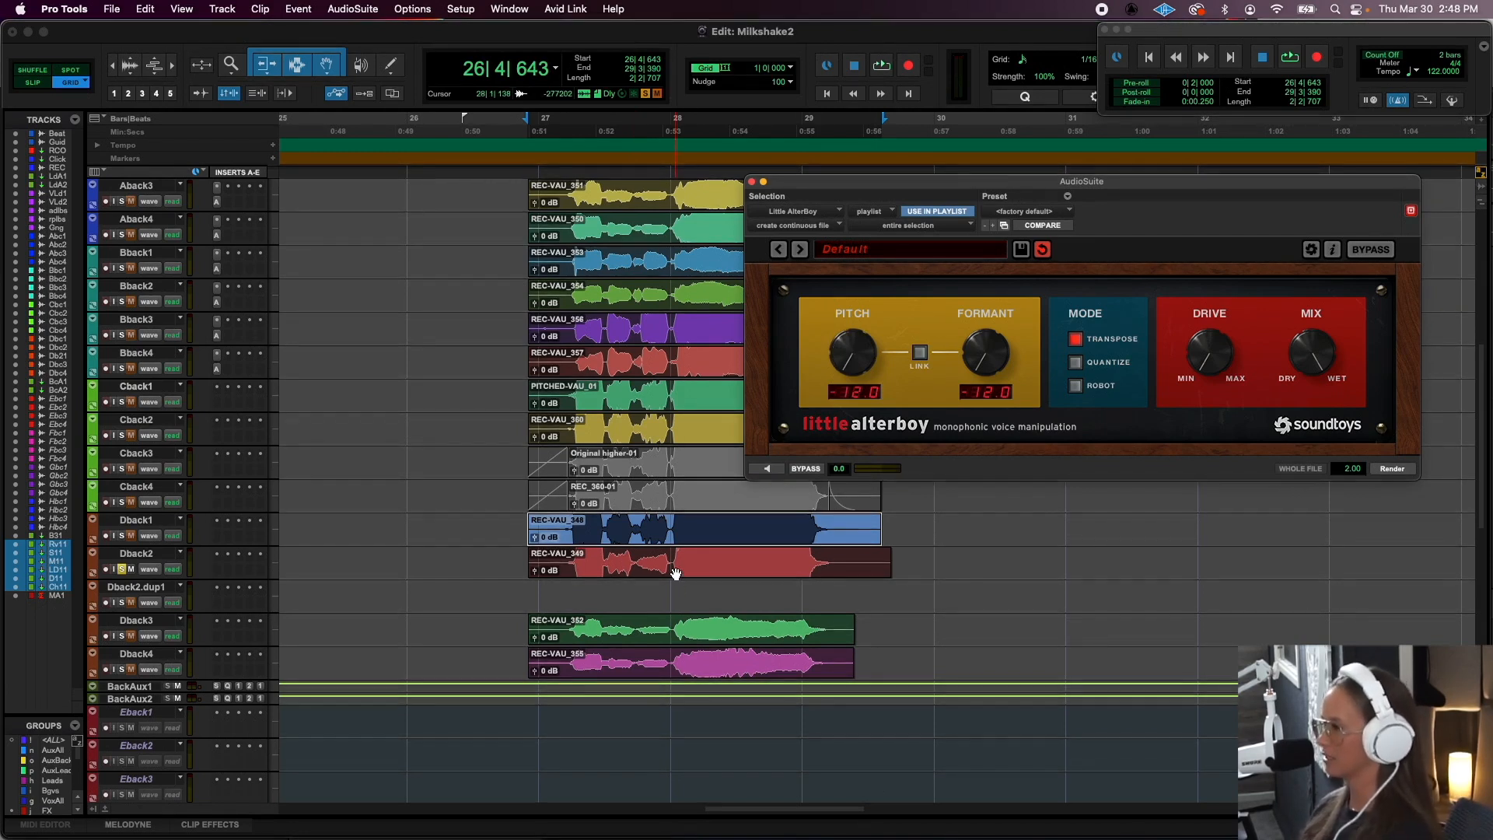
- Render Little AlterBoy onto the selected Dback1 clip and audition it in solo together with Dback2
{"action": "left_click", "coordinate": [1392, 469]}
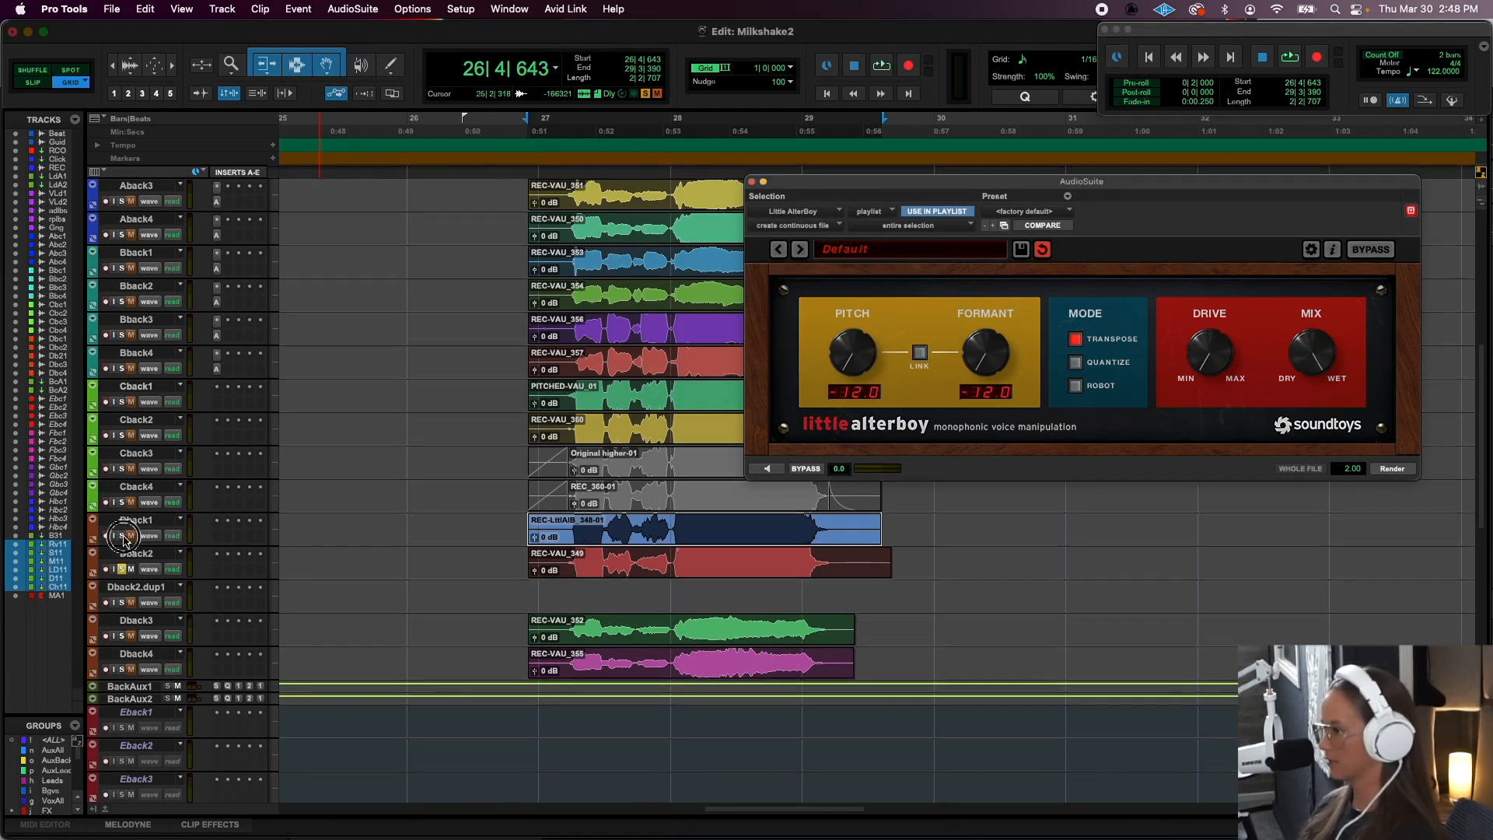
{"action": "key", "text": "space"}
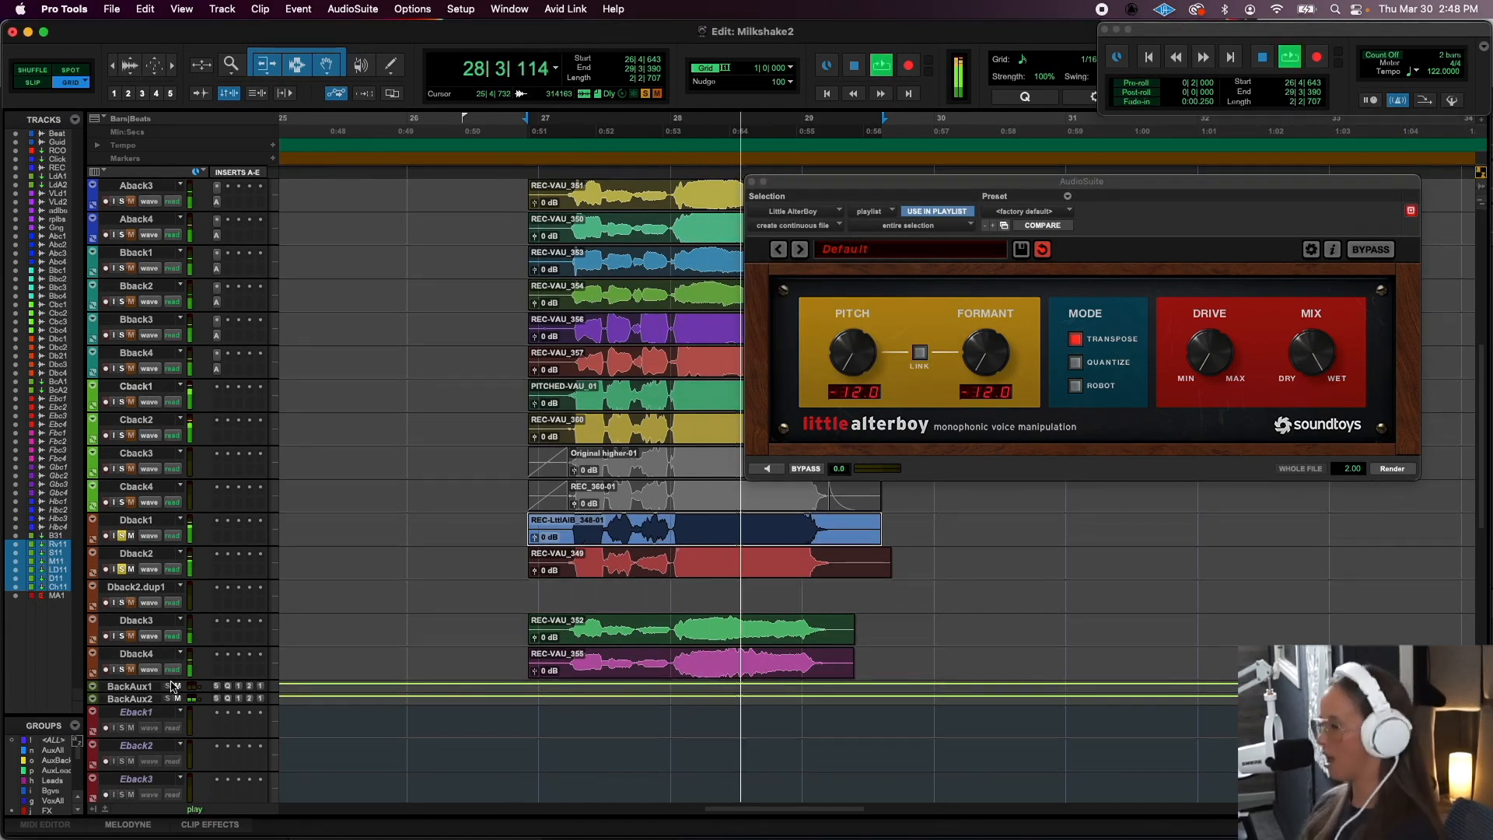
{"action": "key", "text": "space"}
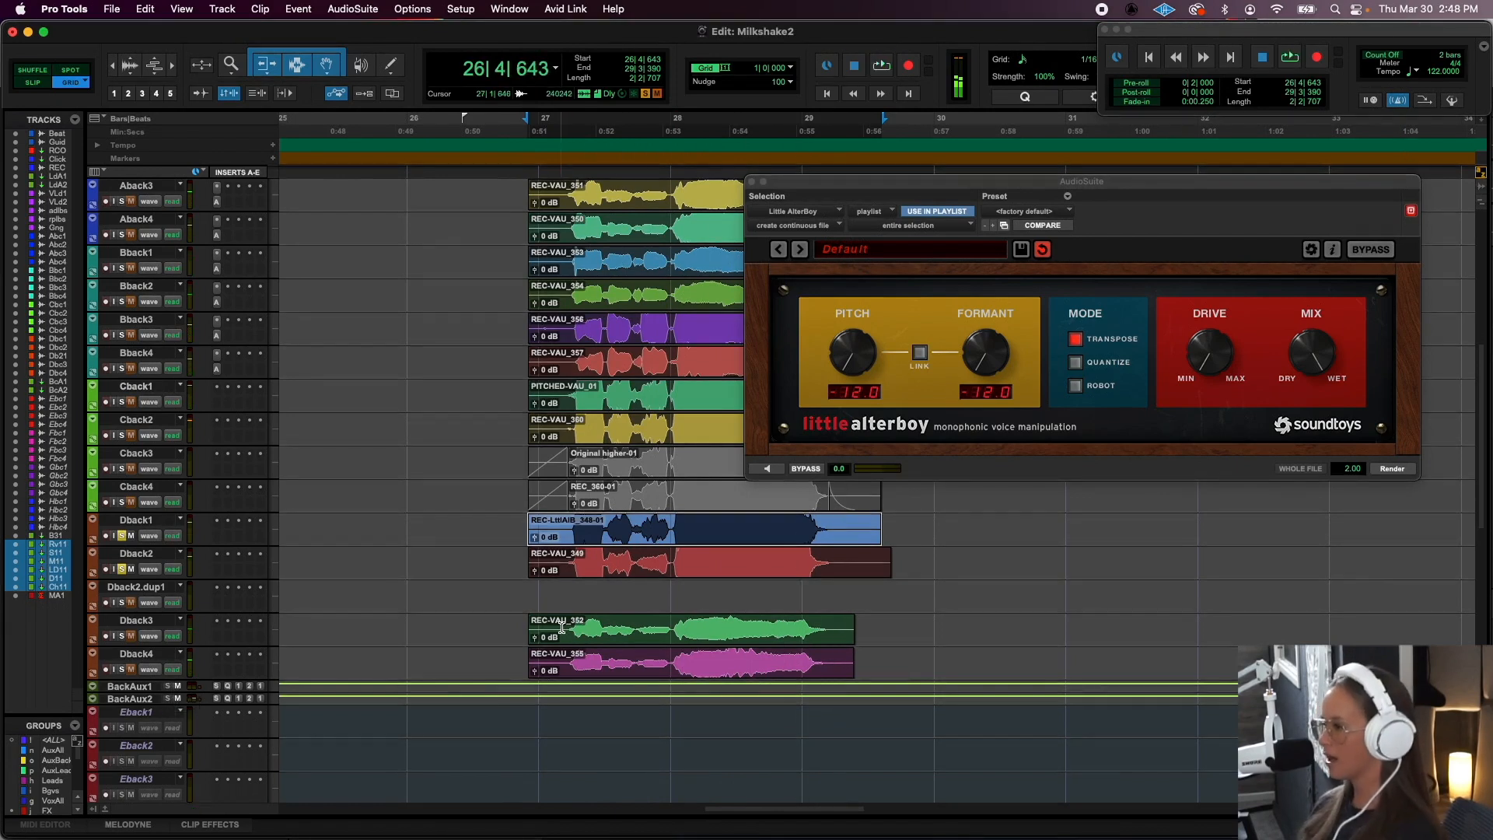
- Switch the solo to Dback3 and Dback4, and select the Dback1 and Dback2 clips together
{"action": "left_click", "coordinate": [553, 627]}
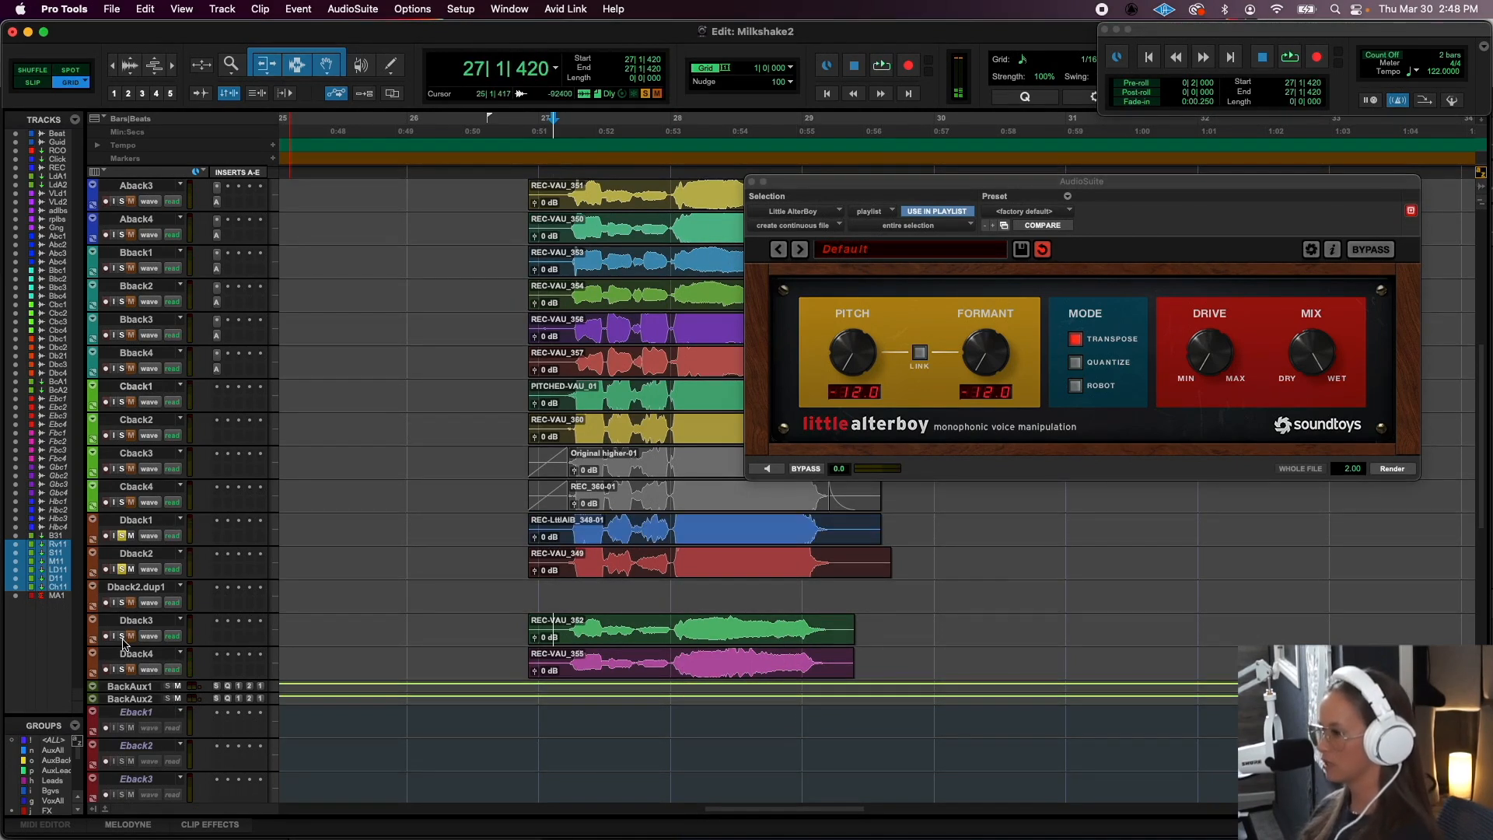
{"action": "left_click", "coordinate": [604, 572]}
{"action": "left_click", "coordinate": [604, 540], "text": "shift"}
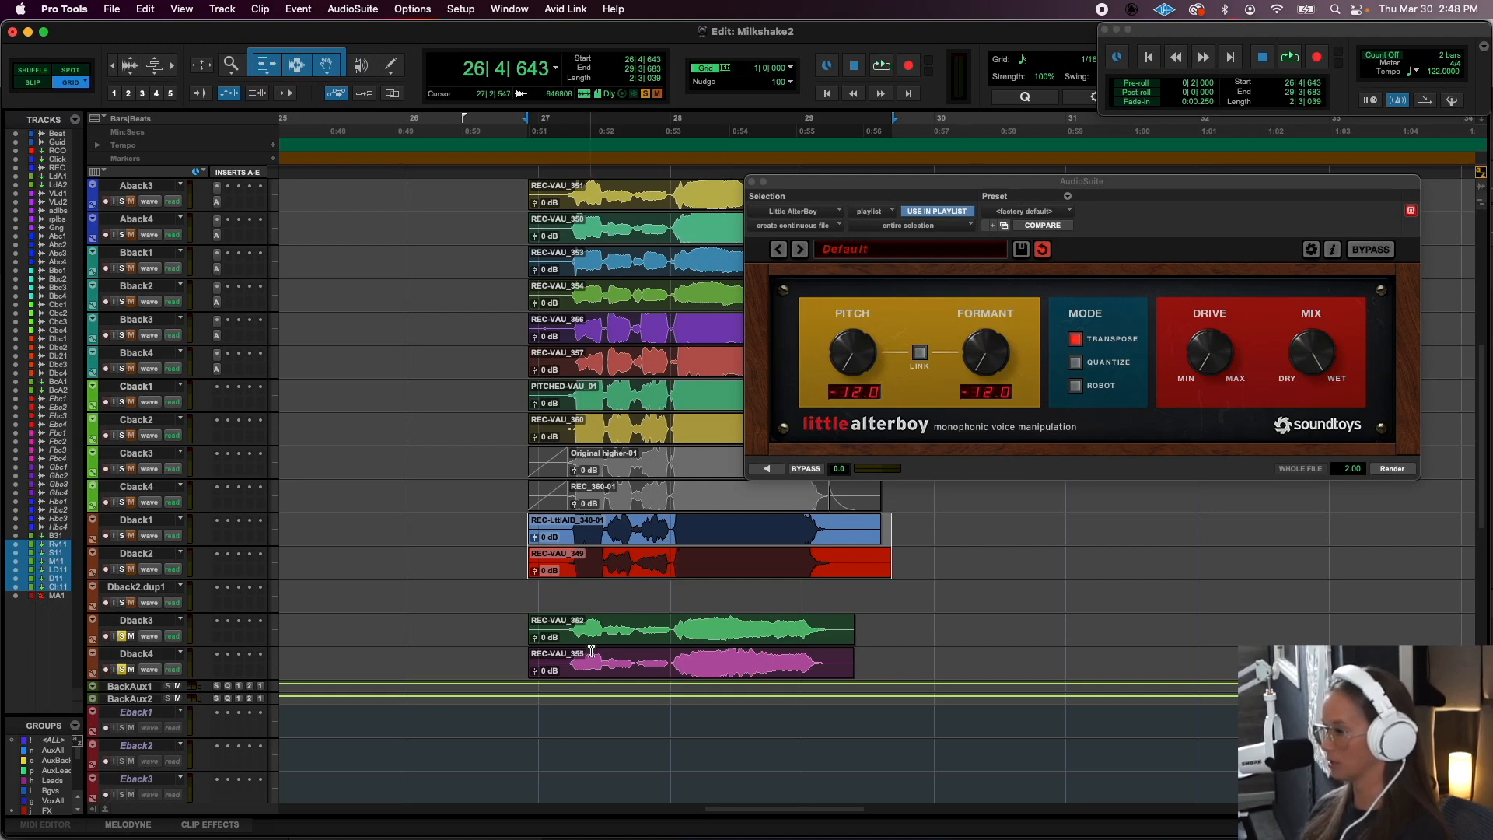
- Audition the soloed Dback3 and Dback4 layers from the start of the Dback3 clip REC-VAU_352
{"action": "left_click", "coordinate": [569, 634]}
{"action": "key", "text": "space"}
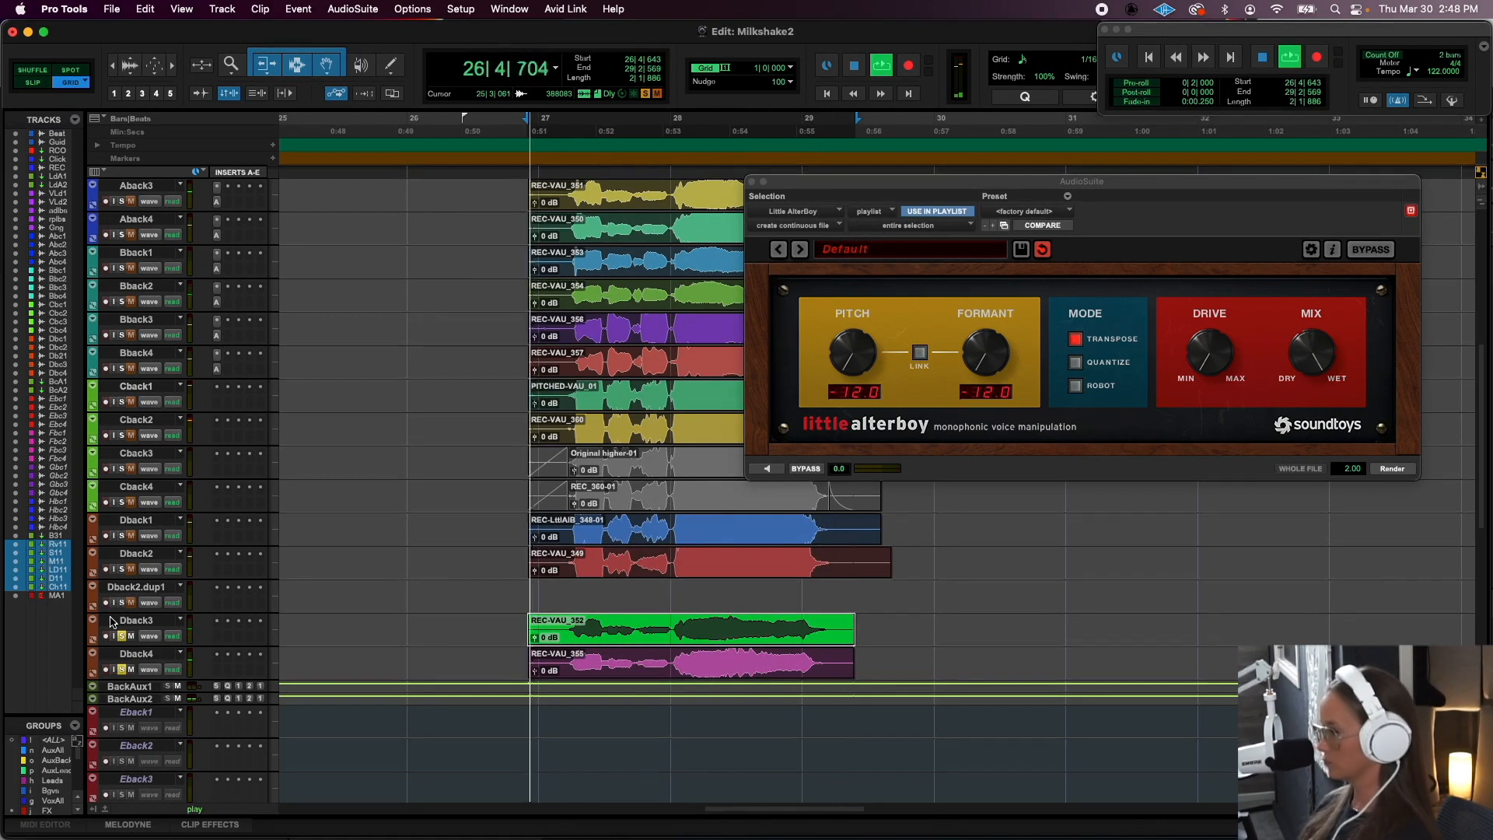
{"action": "key", "text": "space"}
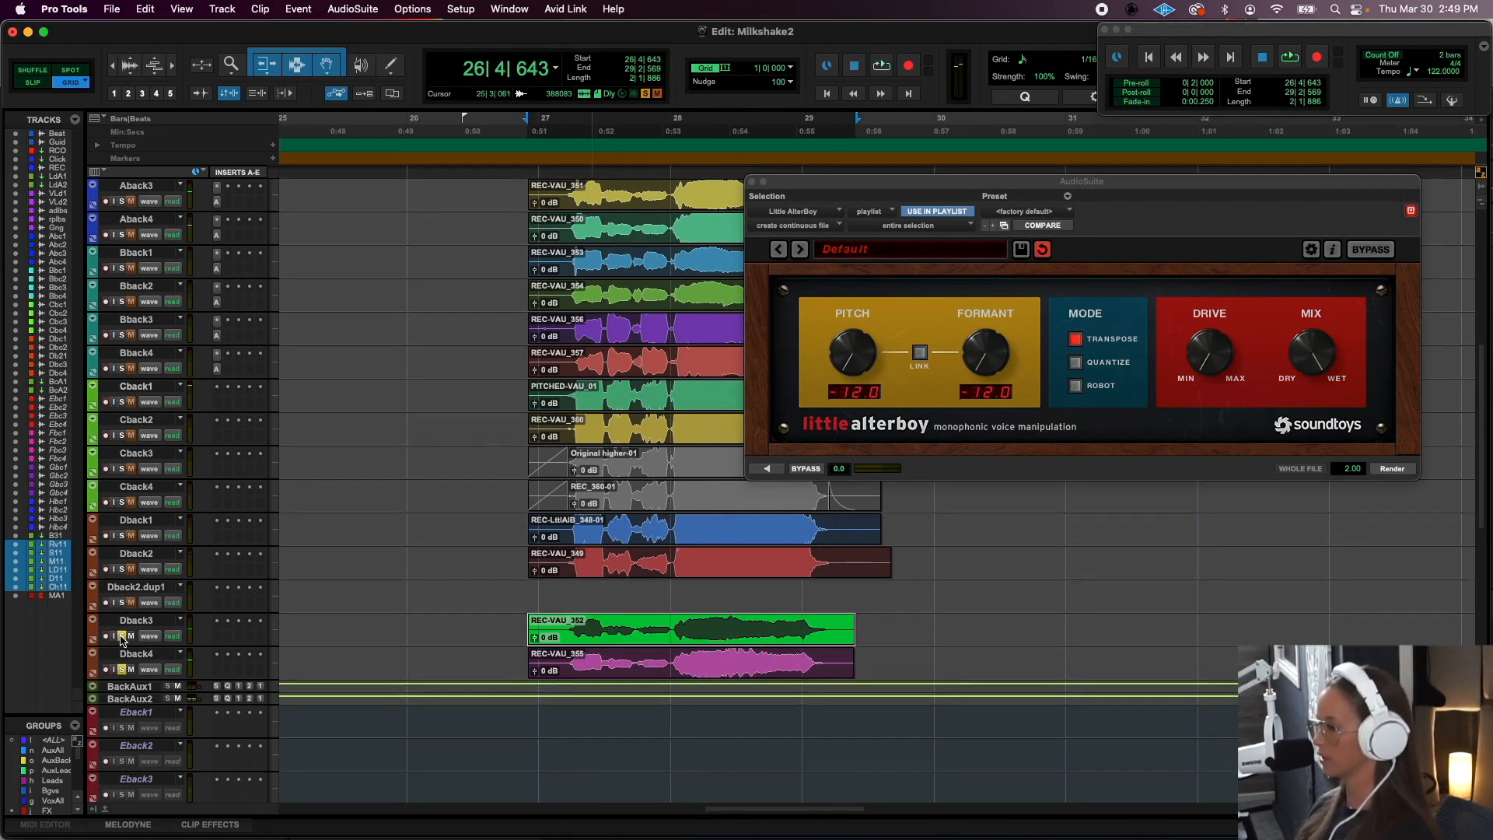
- Play the full vocal stack from bar 27 with all solos off, and close the Little AlterBoy window
{"action": "left_click", "coordinate": [526, 185]}
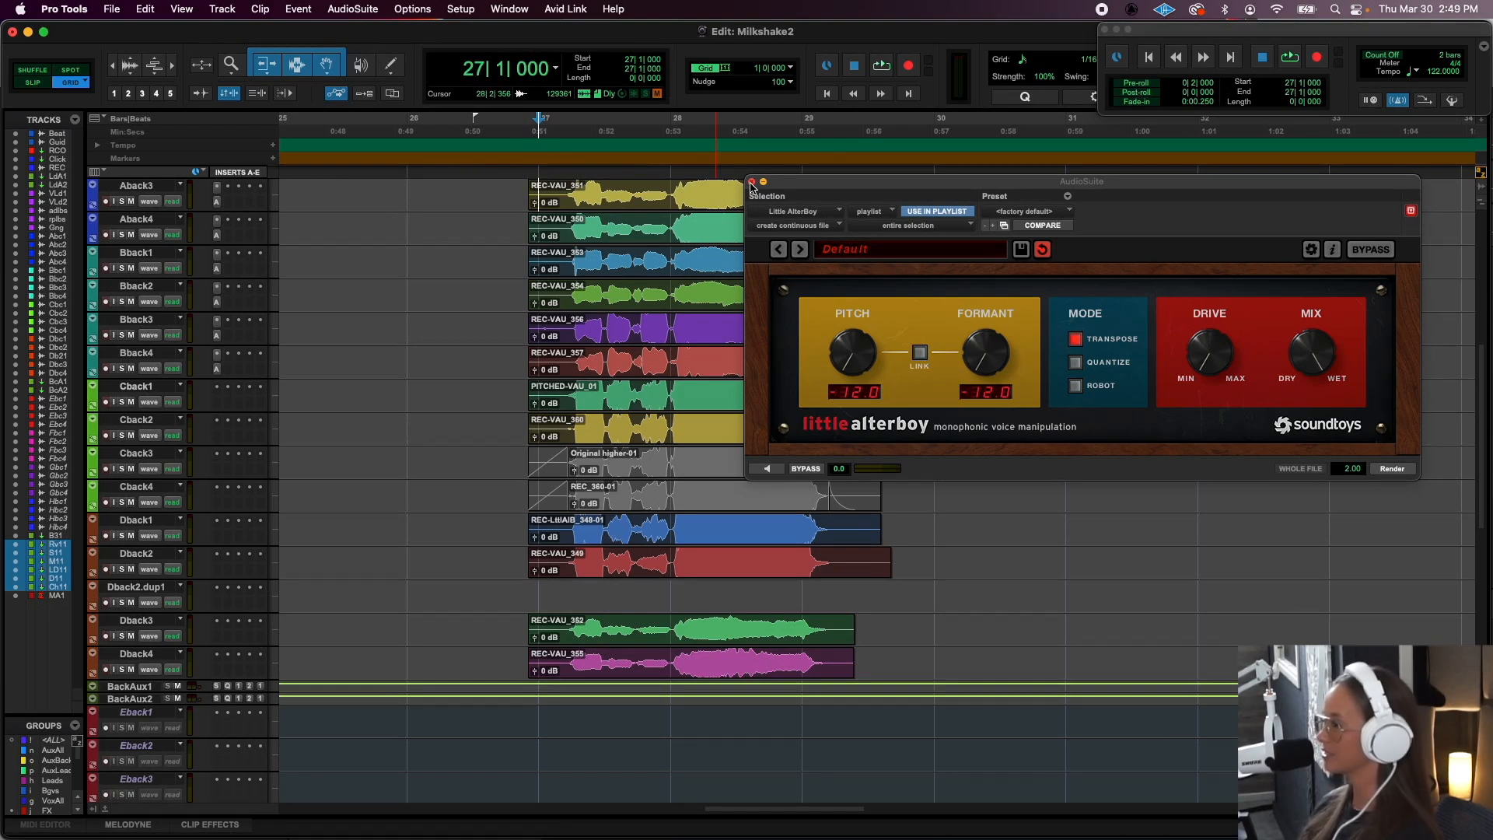
{"action": "key", "text": "space"}
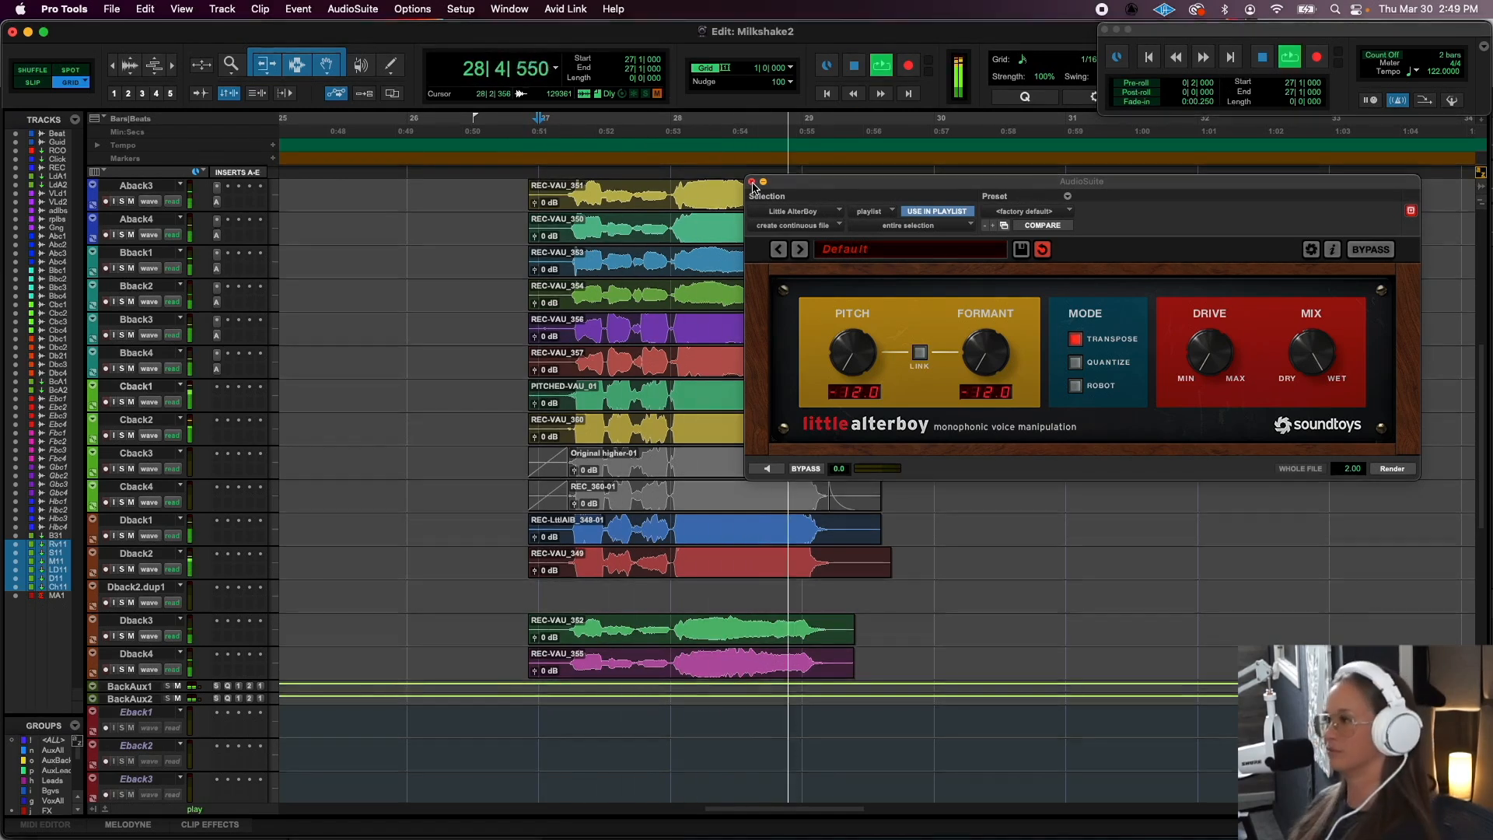
{"action": "left_click", "coordinate": [752, 182]}
{"action": "key", "text": "space"}
- Audition the Gang track in solo from the start of the phrase, followed by the Aback1 and Aback2 pair
{"action": "scroll", "coordinate": [1037, 514], "scroll_direction": "up", "scroll_amount": 10}
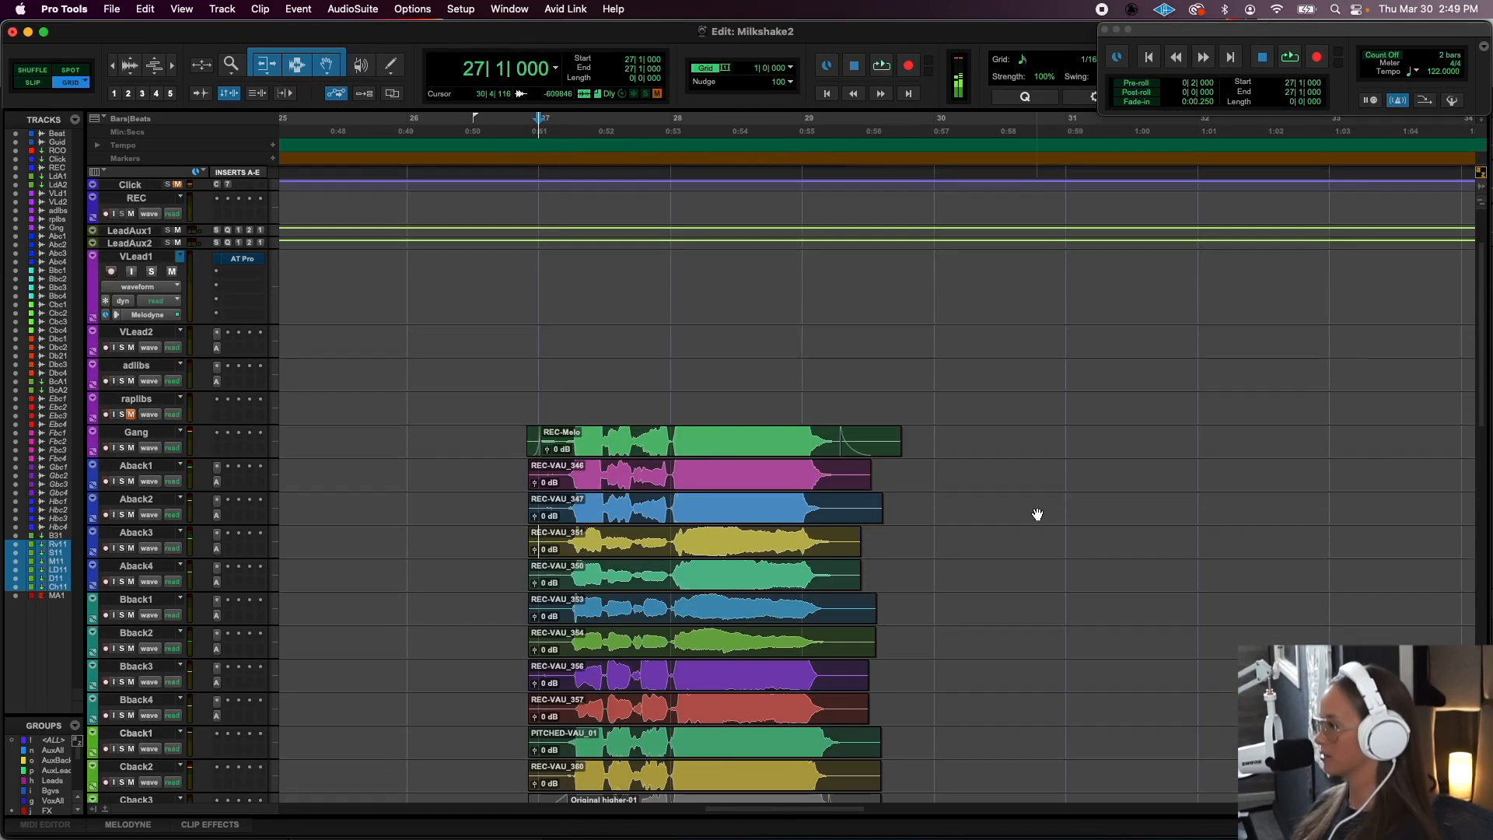
{"action": "scroll", "coordinate": [1037, 514], "scroll_direction": "down", "scroll_amount": 5}
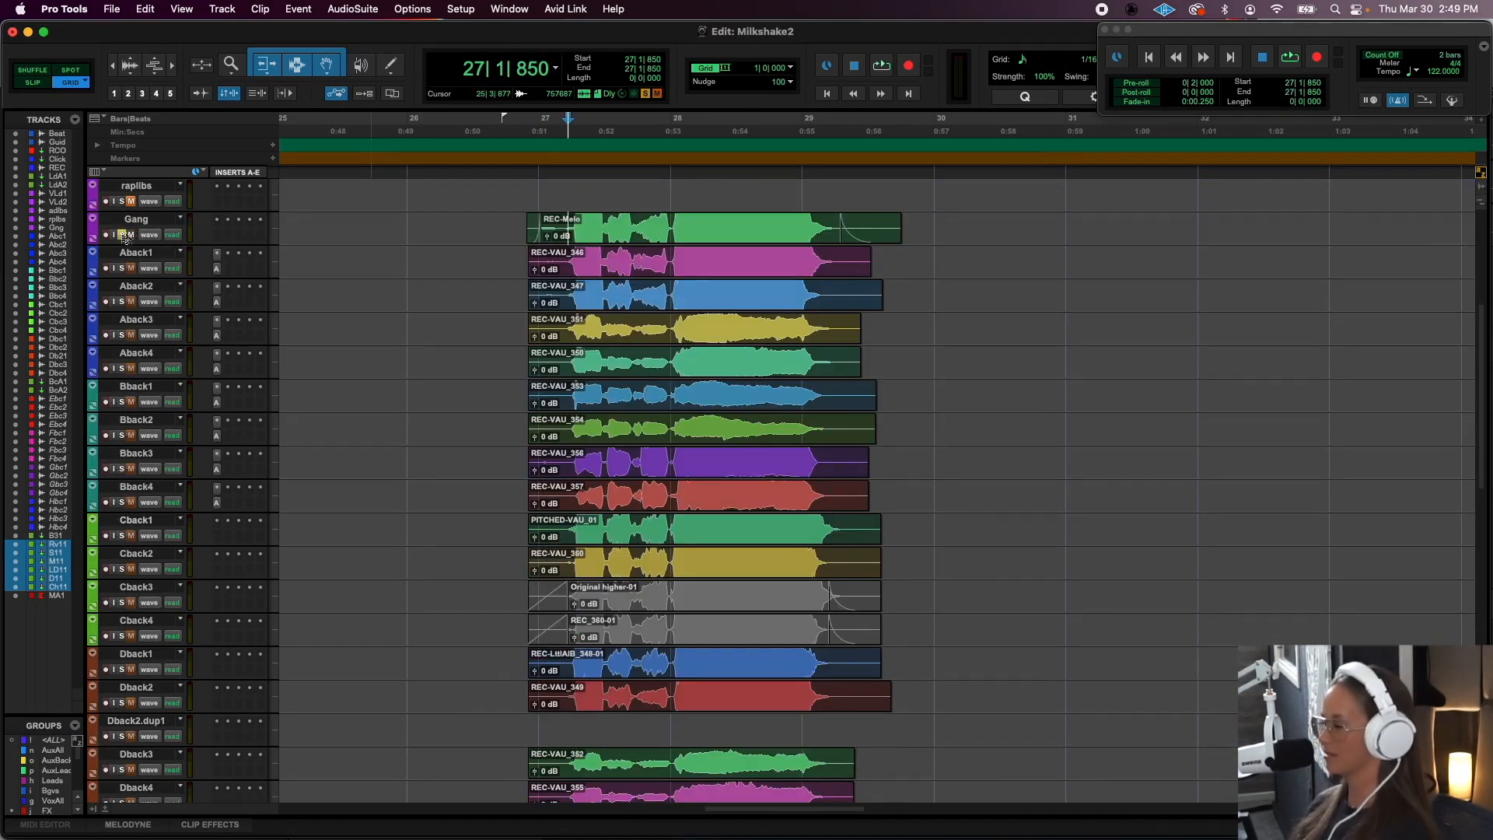
{"action": "key", "text": "space"}
{"action": "key", "text": "space"}
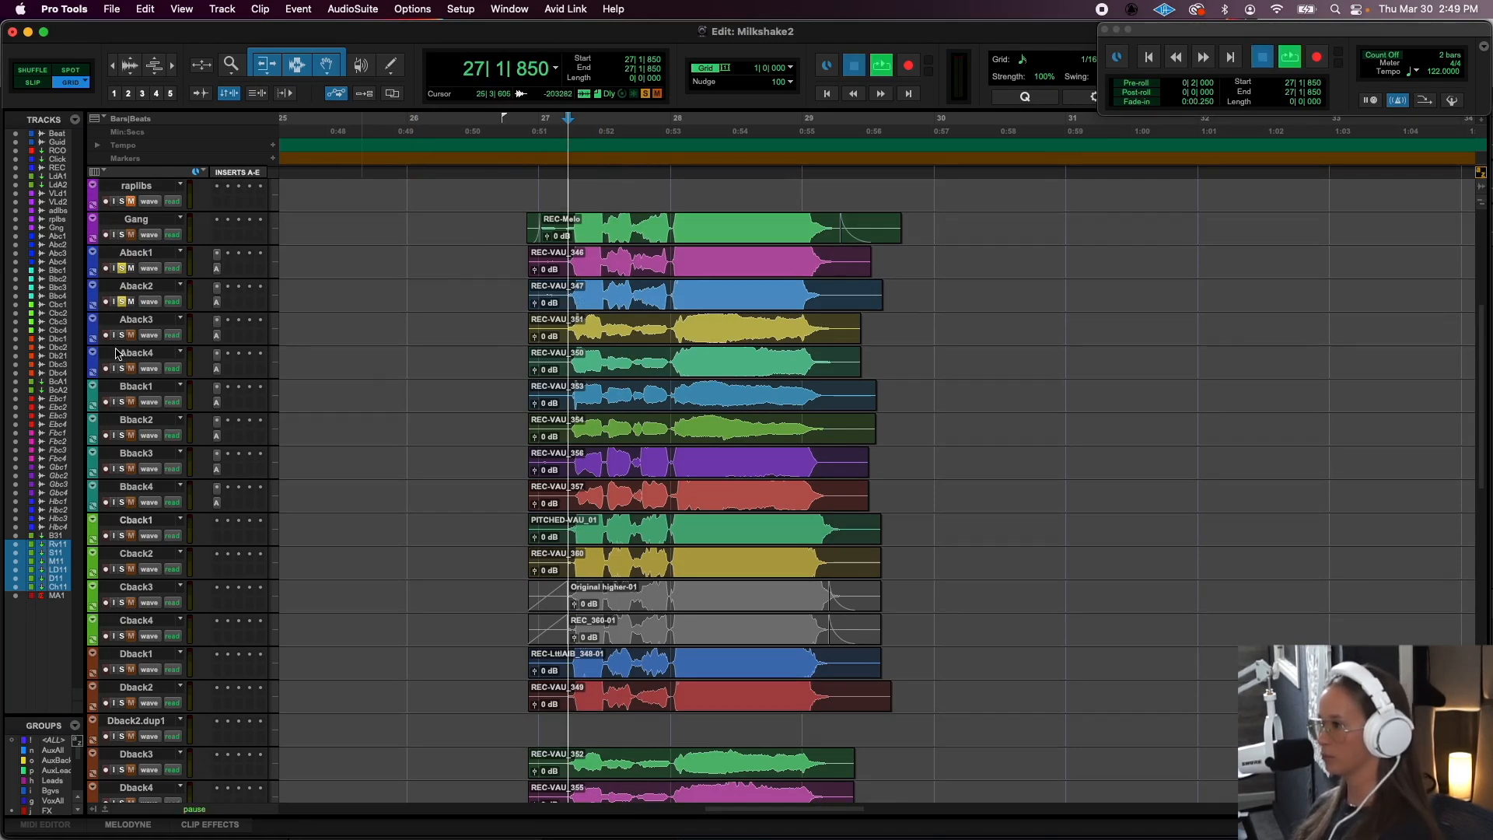
{"action": "key", "text": "space"}
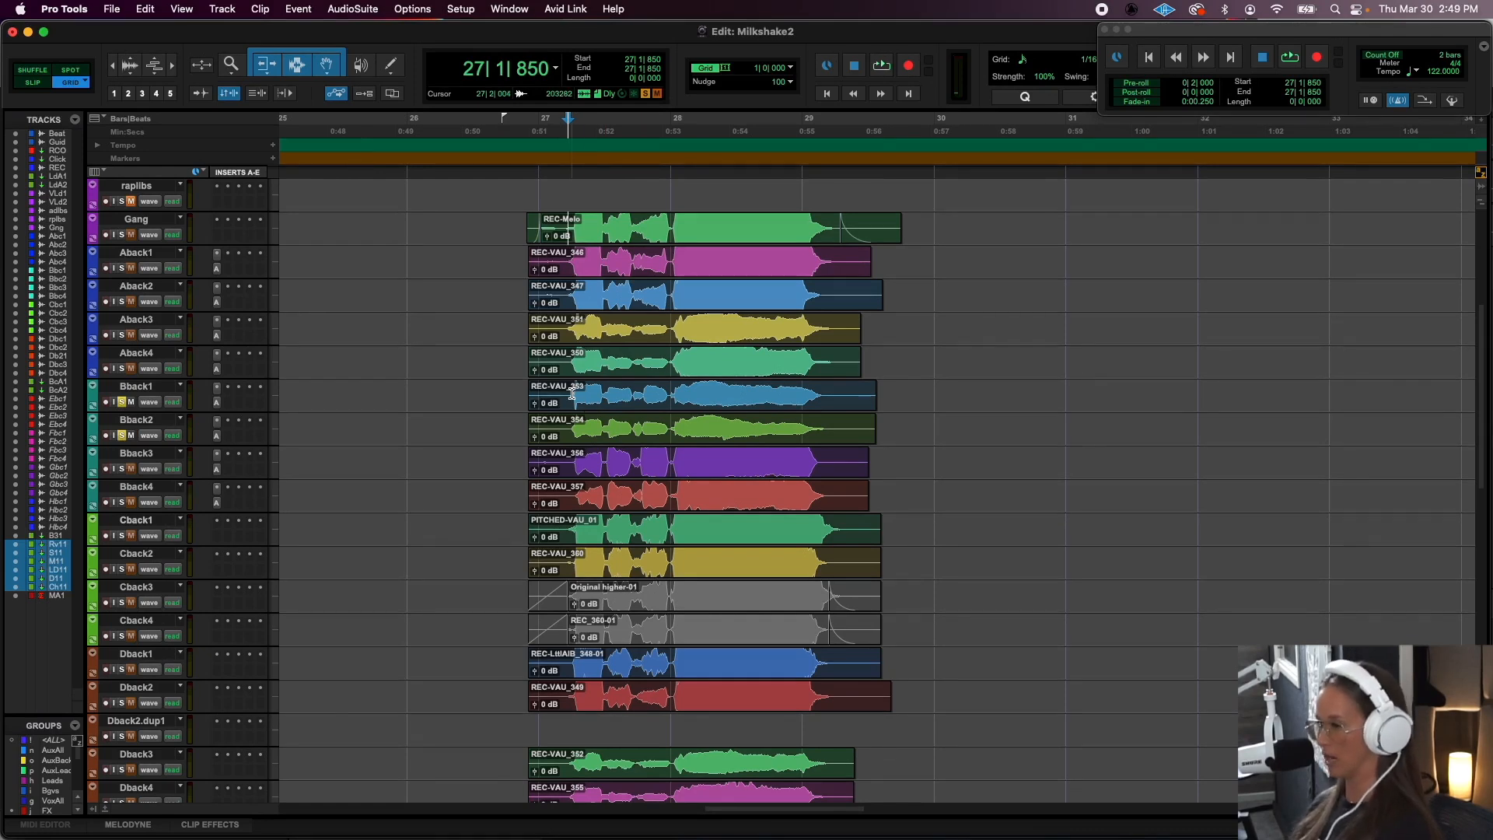
- Audition the Bback1 and Bback2 pair in solo, followed by the Aback3 and Aback4 pair
{"action": "key", "text": "space"}
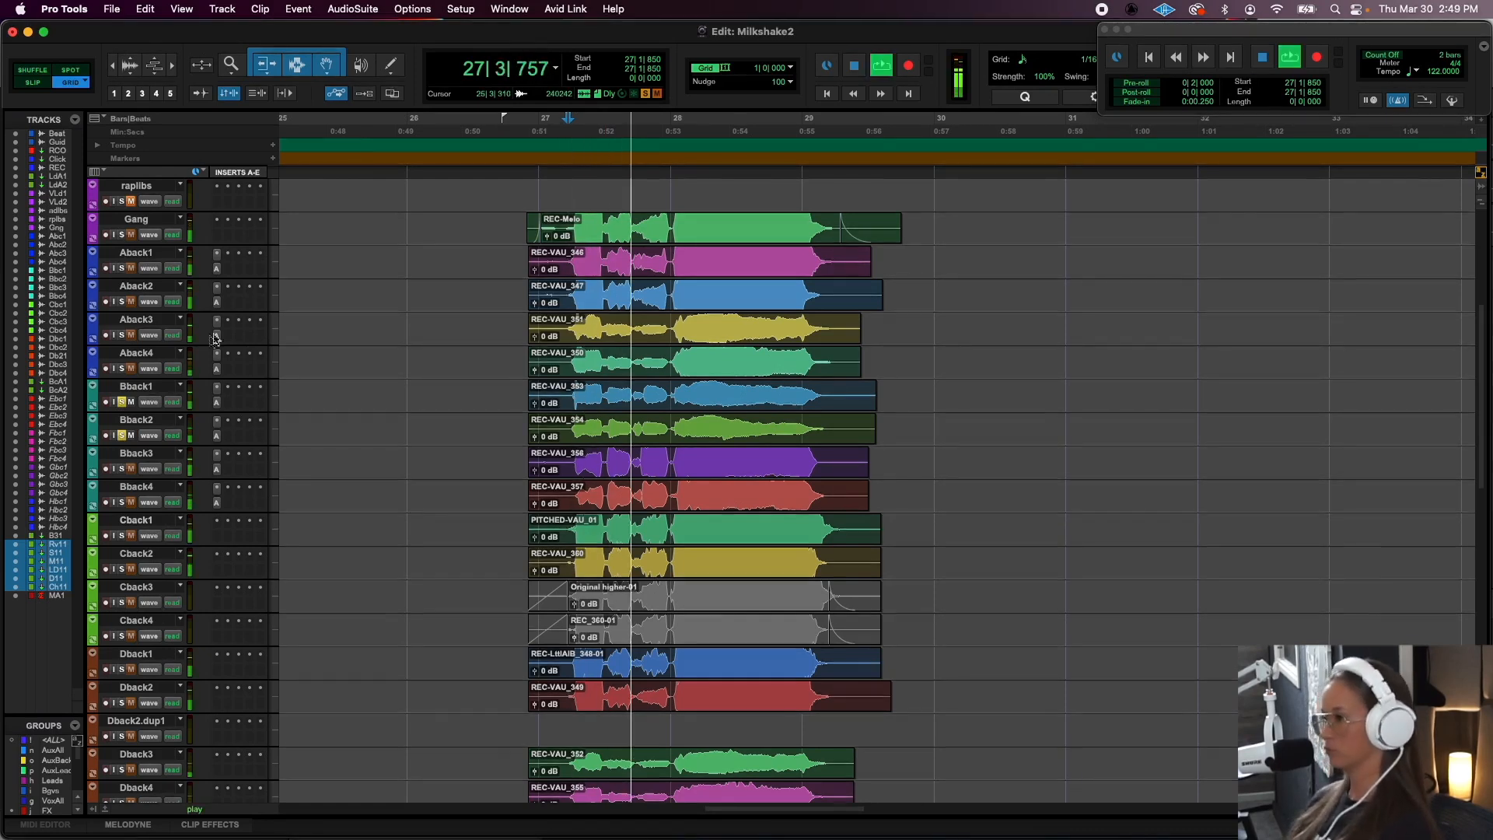
{"action": "key", "text": "space"}
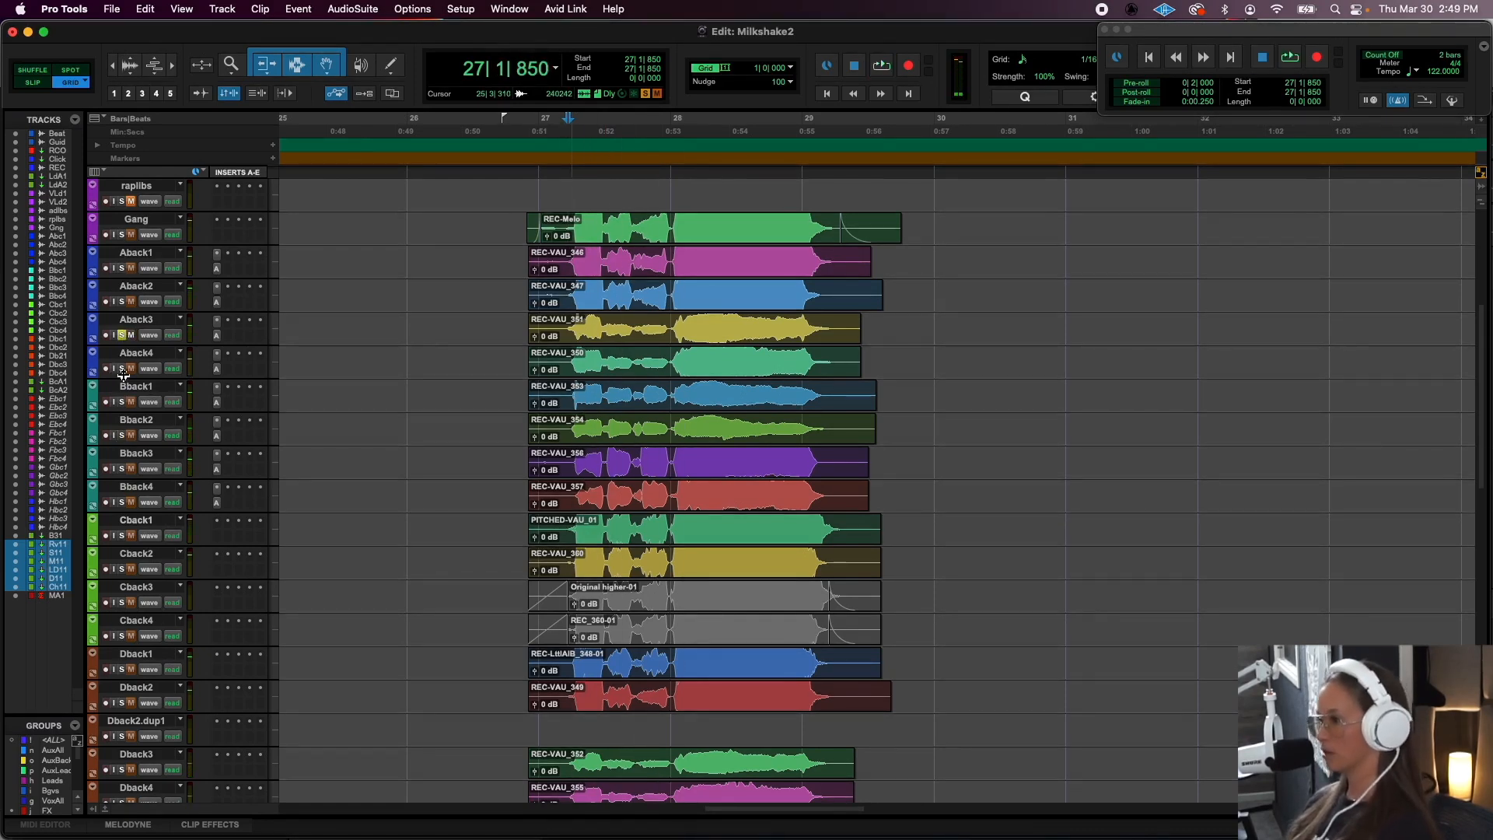
{"action": "left_click", "coordinate": [121, 369]}
{"action": "key", "text": "space"}
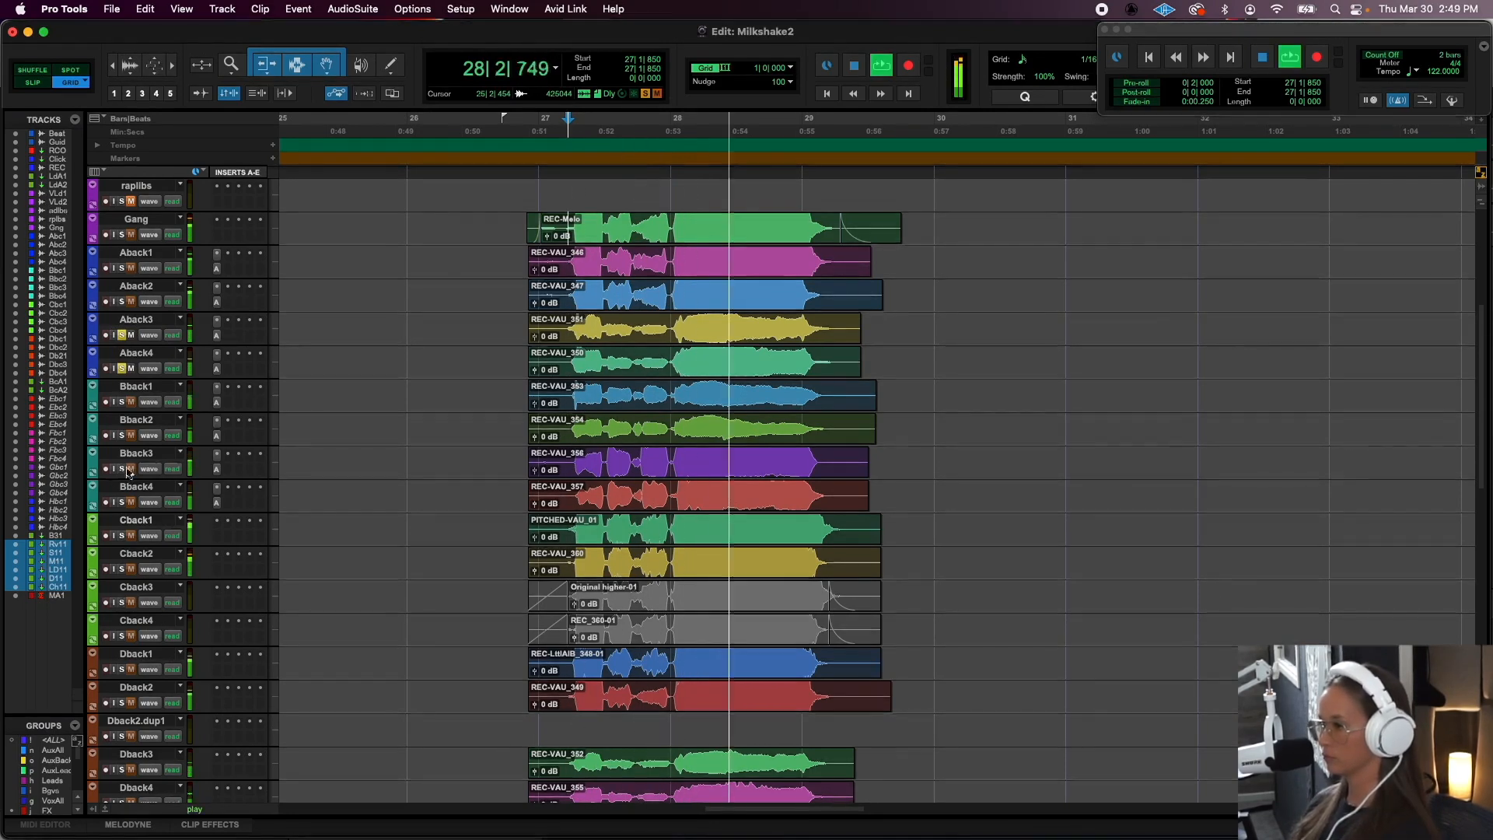
{"action": "key", "text": "space"}
{"action": "key", "text": "space"}
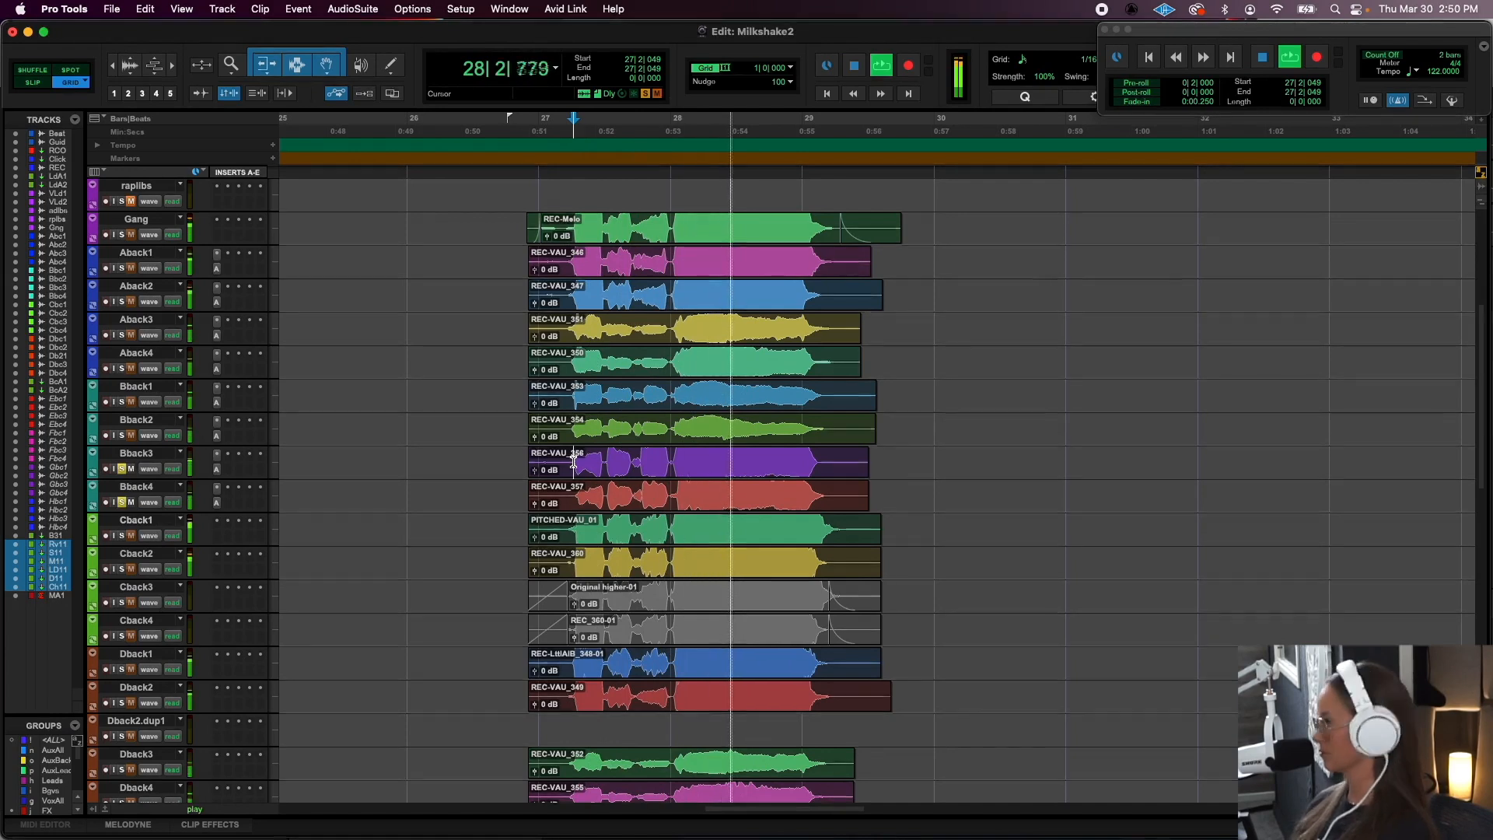
- Audition the Bback3 and Bback4 pair in solo, followed by the Cback1 and Cback2 pair
{"action": "key", "text": "space"}
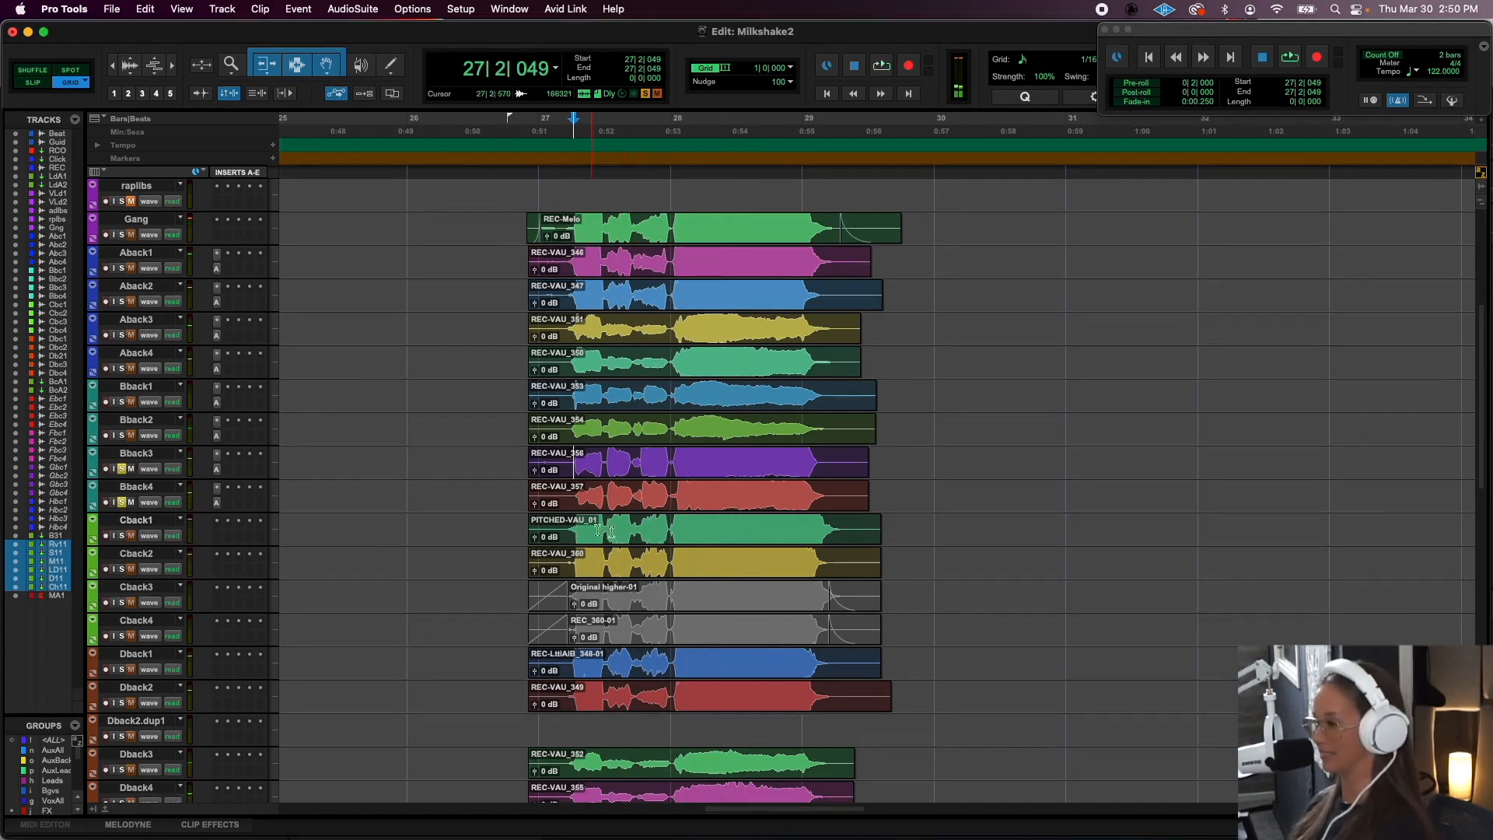
{"action": "left_click", "coordinate": [569, 526]}
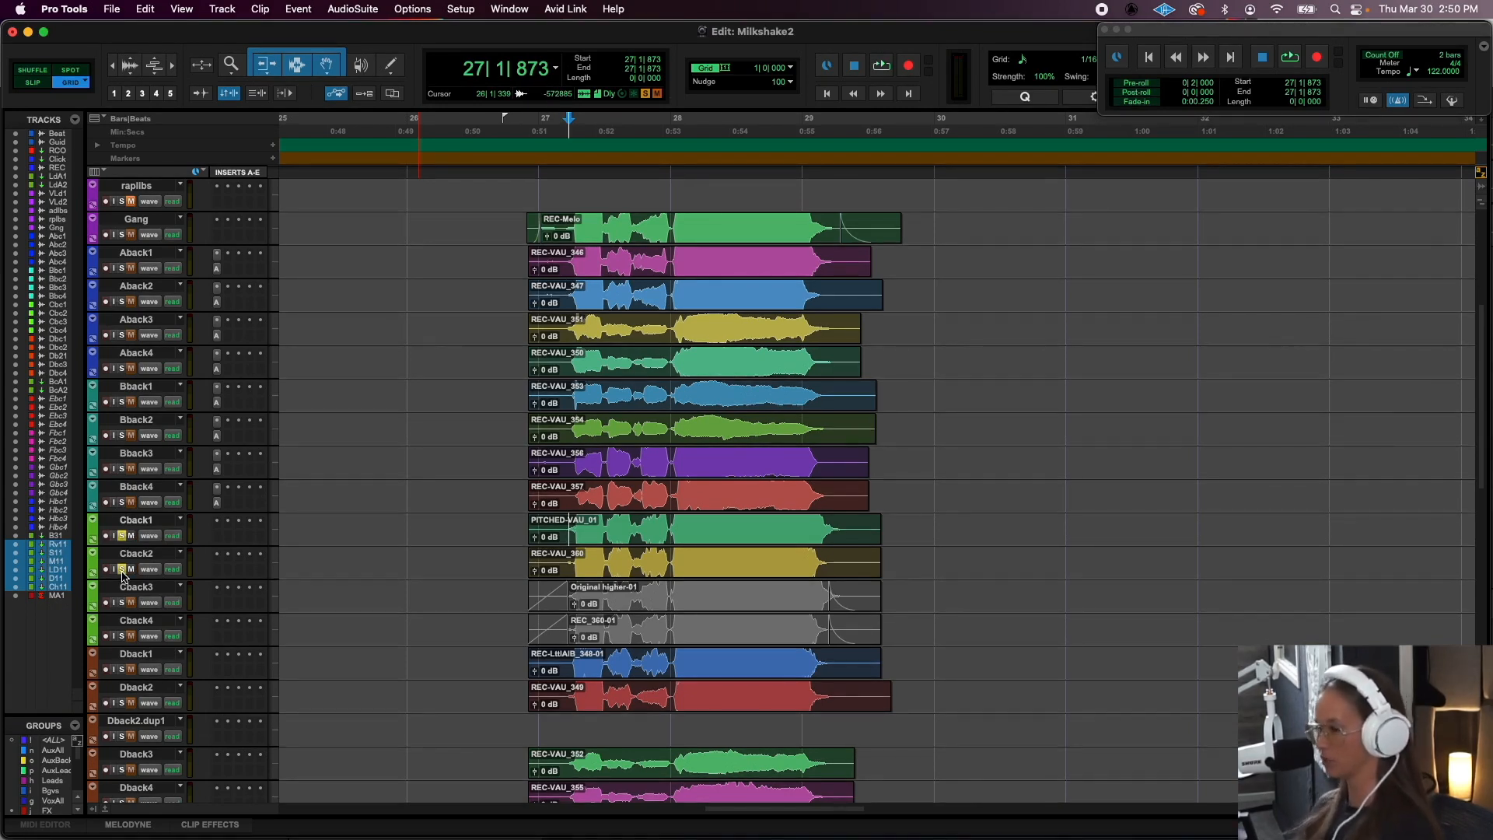
{"action": "key", "text": "space"}
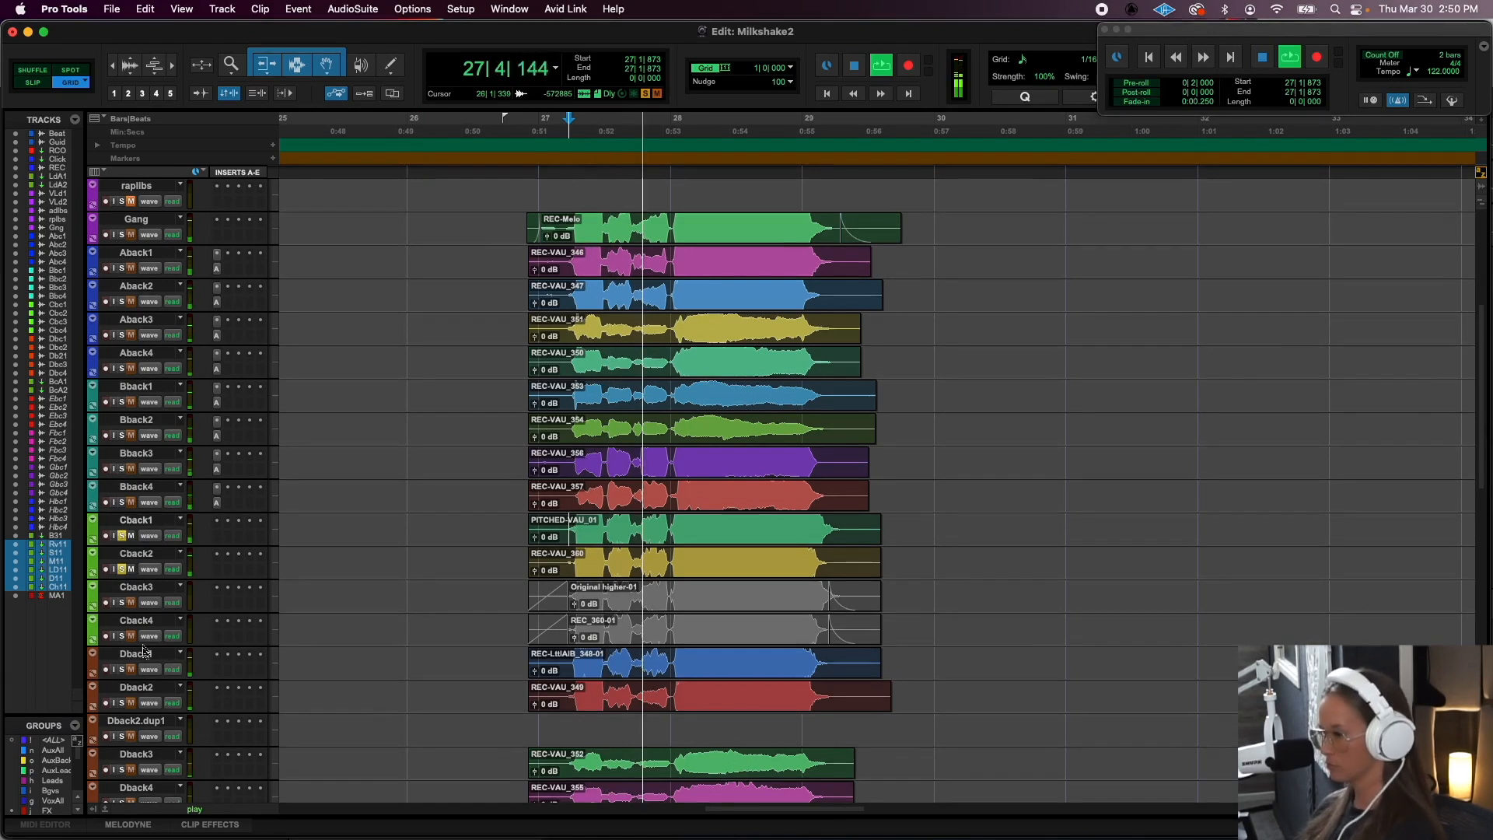
{"action": "key", "text": "space"}
- Audition the Dback1 and Dback2 pair in solo, followed by the Dback3 and Dback4 pair
{"action": "left_click", "coordinate": [122, 670]}
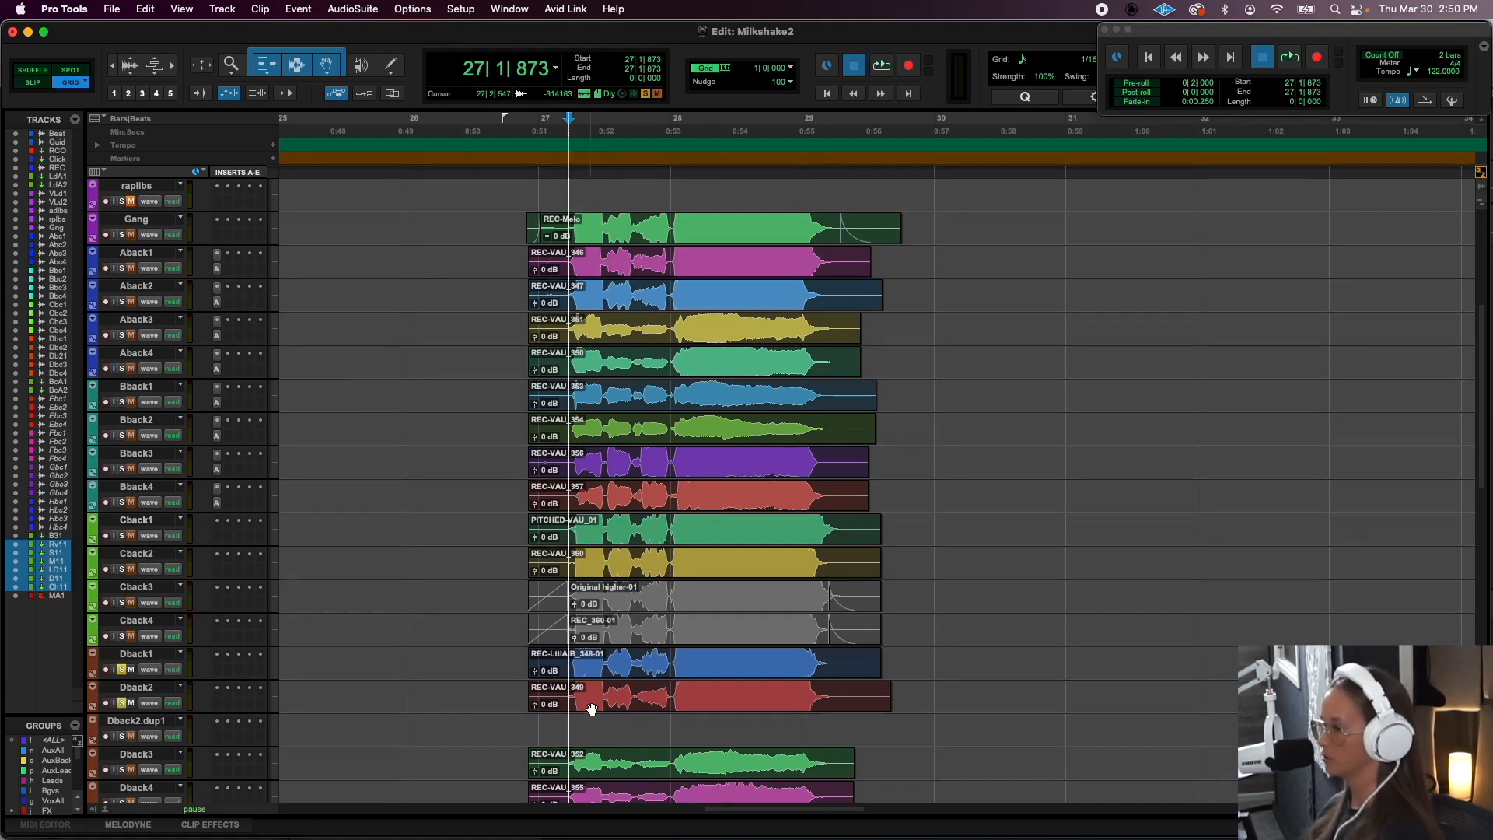
{"action": "key", "text": "space"}
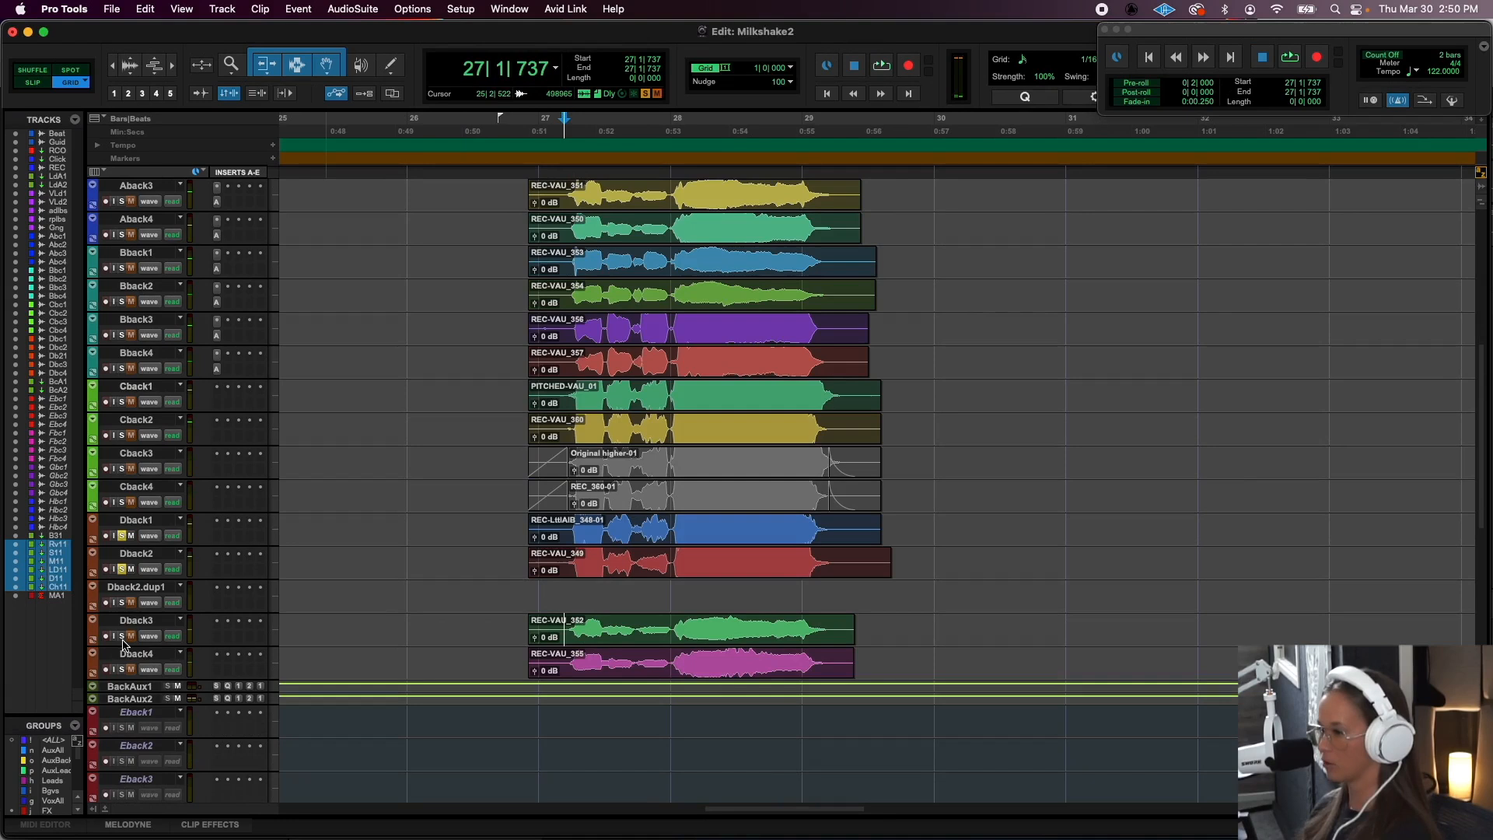
{"action": "key", "text": "space"}
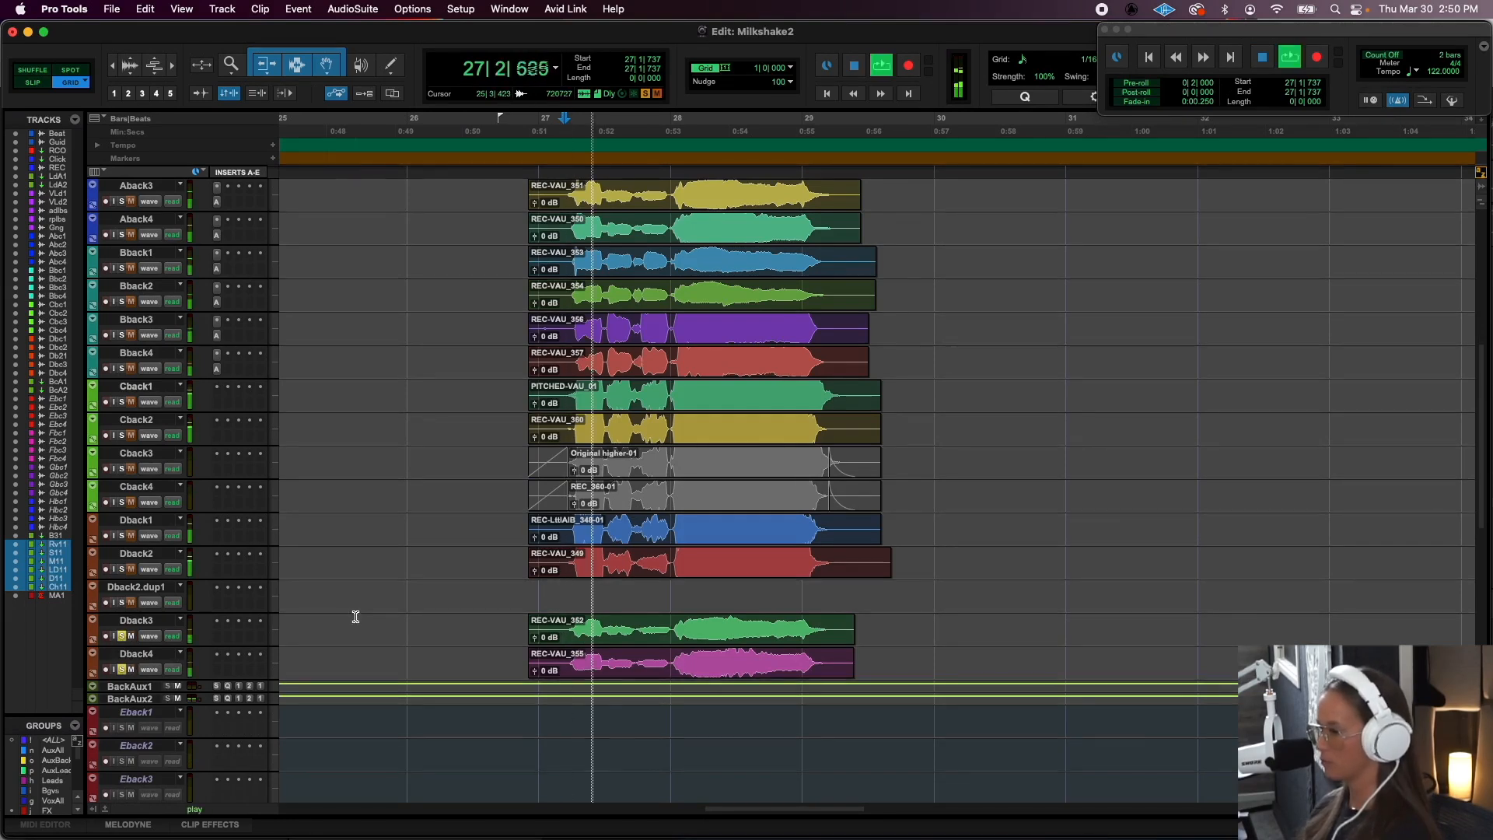
{"action": "key", "text": "space"}
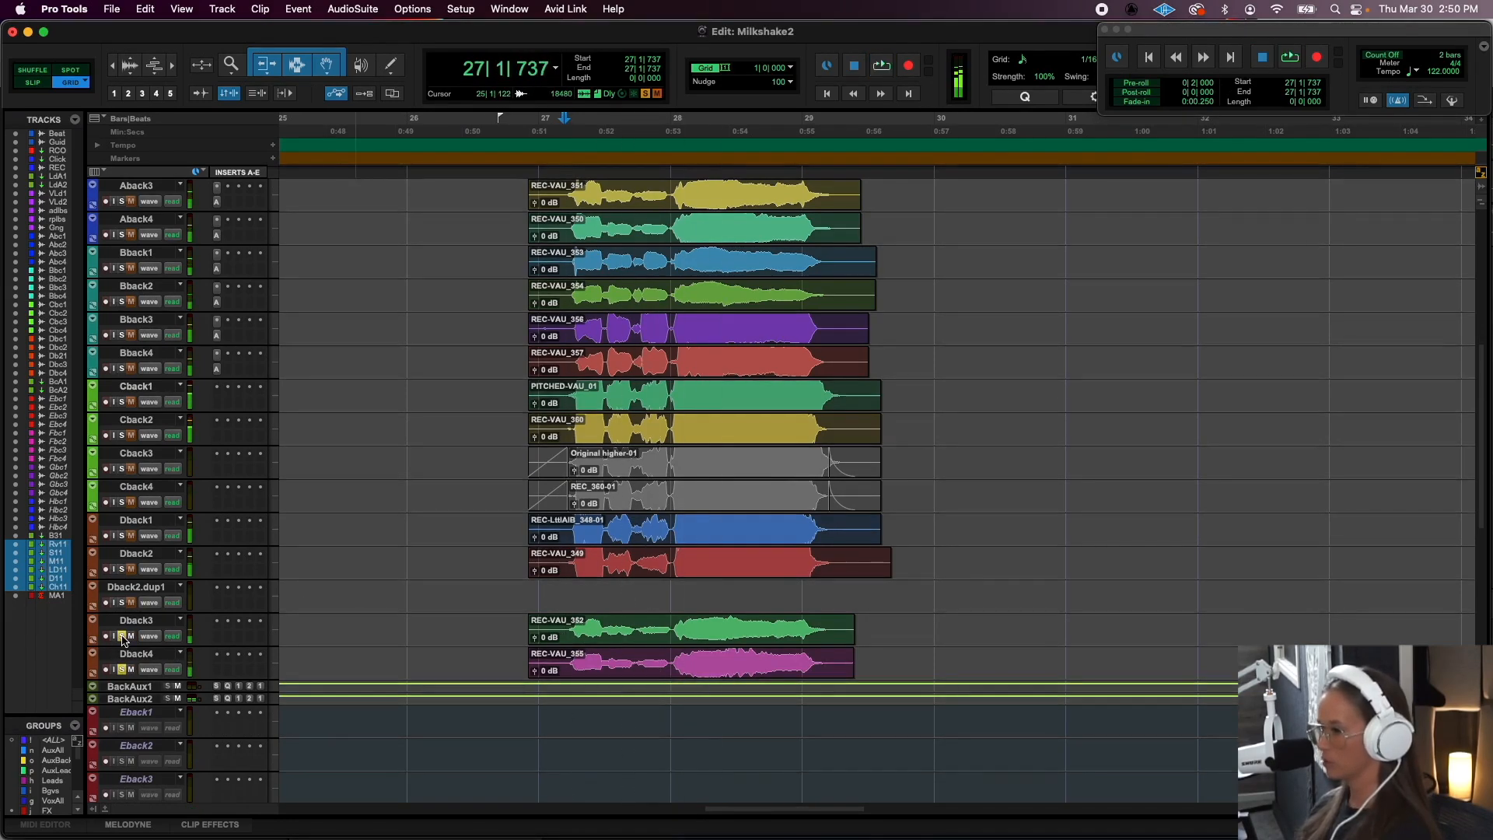
- Examine the complete unsoloed vocal stack from Gang to Dback4 and its place among the neighbouring song sections
{"action": "scroll", "coordinate": [426, 661], "scroll_direction": "up", "scroll_amount": 10}
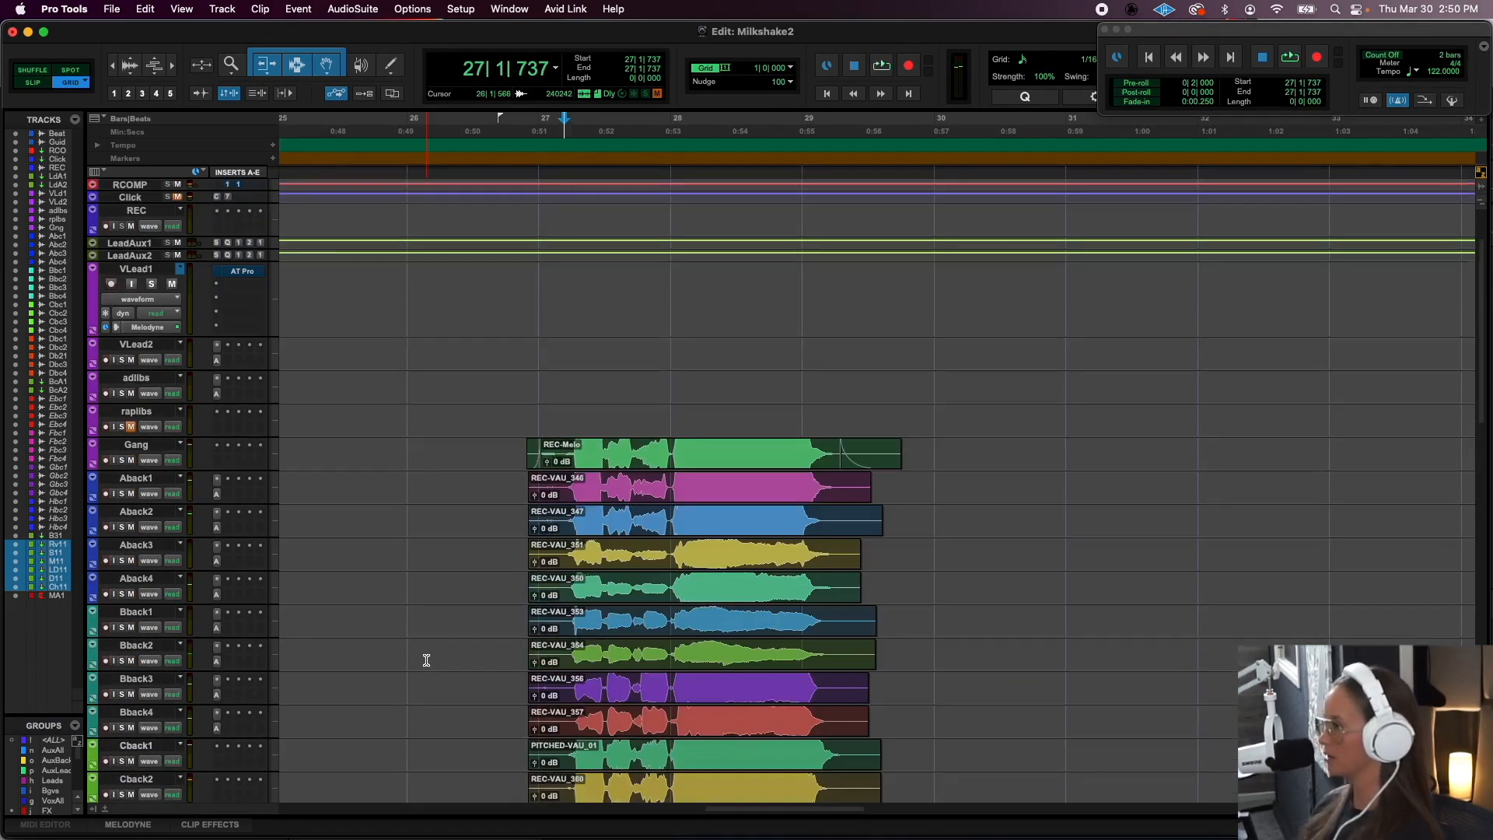
{"action": "scroll", "coordinate": [427, 661], "scroll_direction": "down", "scroll_amount": 8}
{"action": "scroll", "coordinate": [426, 660], "scroll_direction": "up", "scroll_amount": 2}
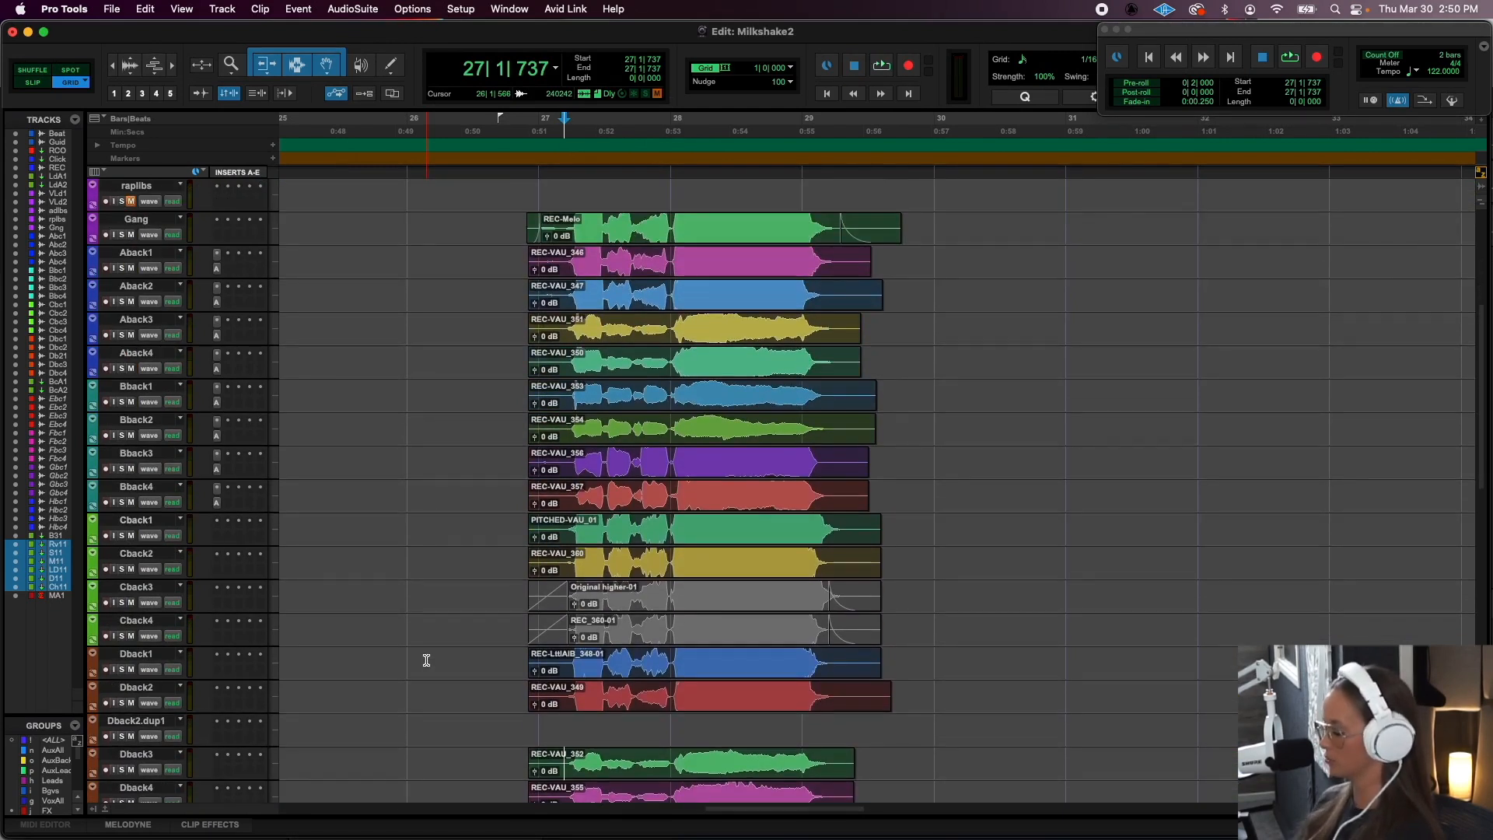
{"action": "key", "text": "super+bracketright"}
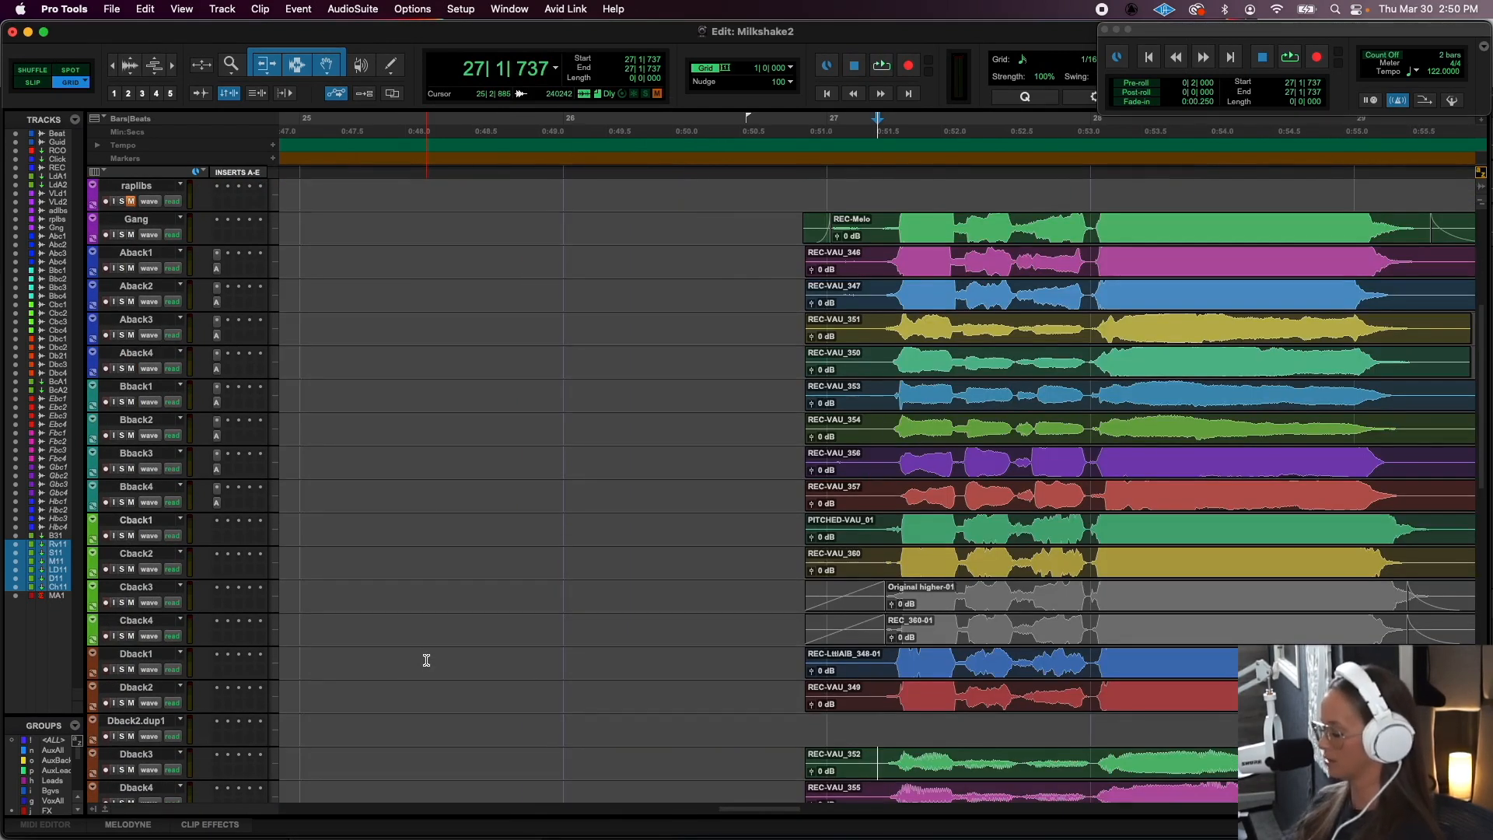
{"action": "key", "text": "super+bracketleft"}
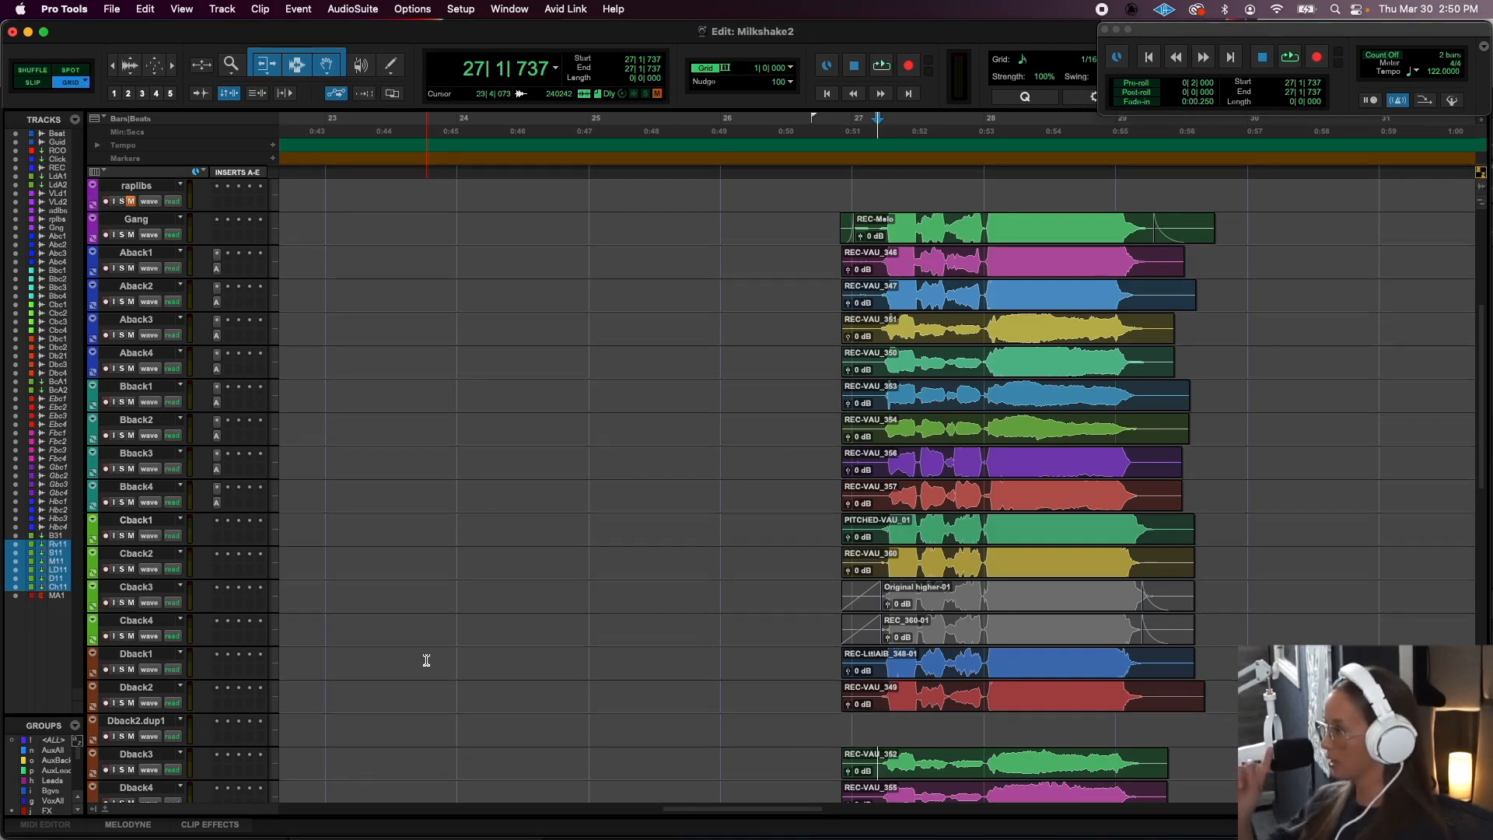
{"action": "key", "text": "r"}
{"action": "key", "text": "r"}
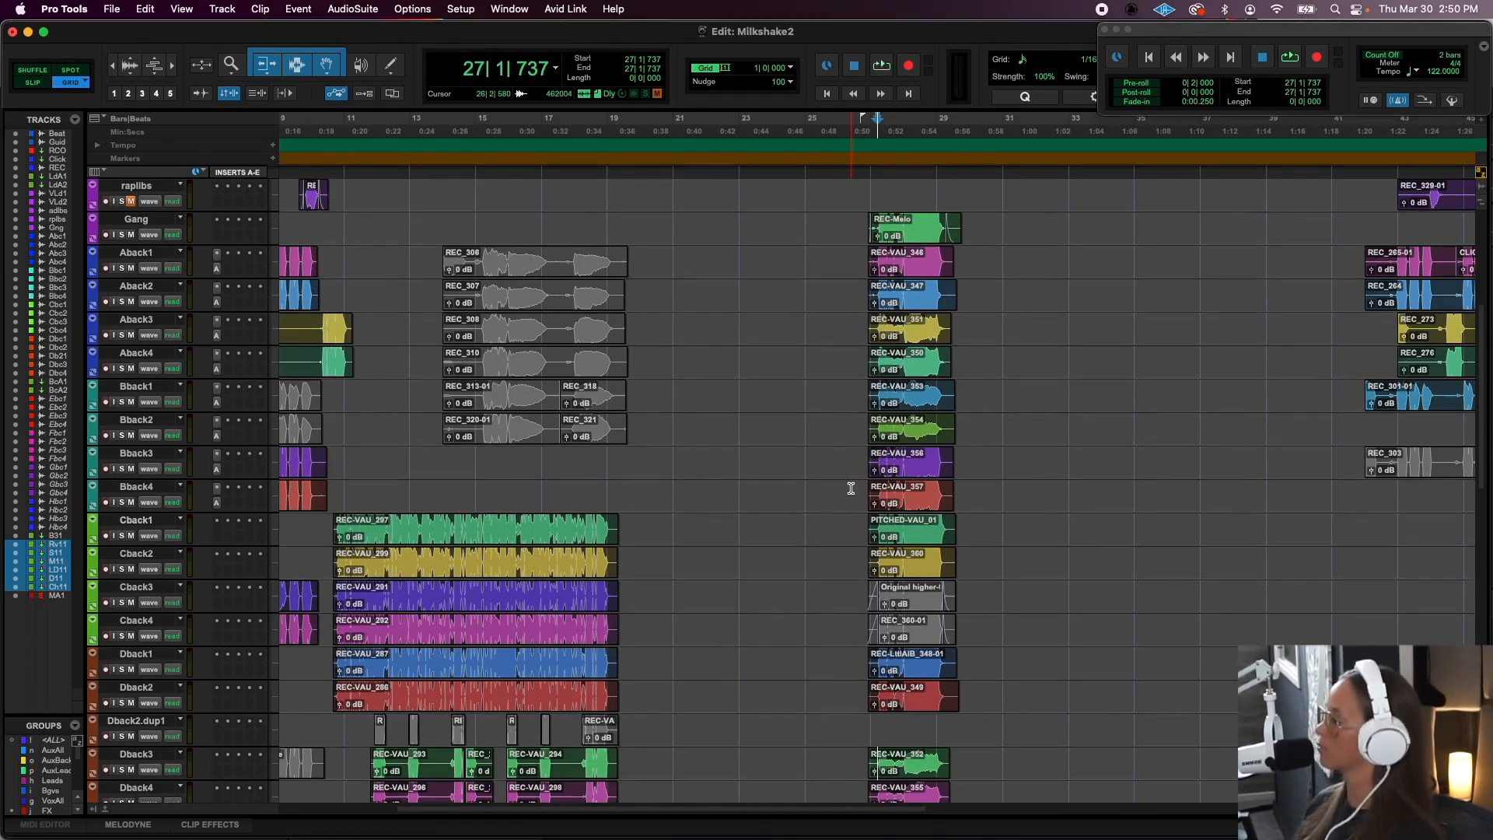
{"action": "scroll", "coordinate": [851, 488], "scroll_direction": "down", "scroll_amount": 1}
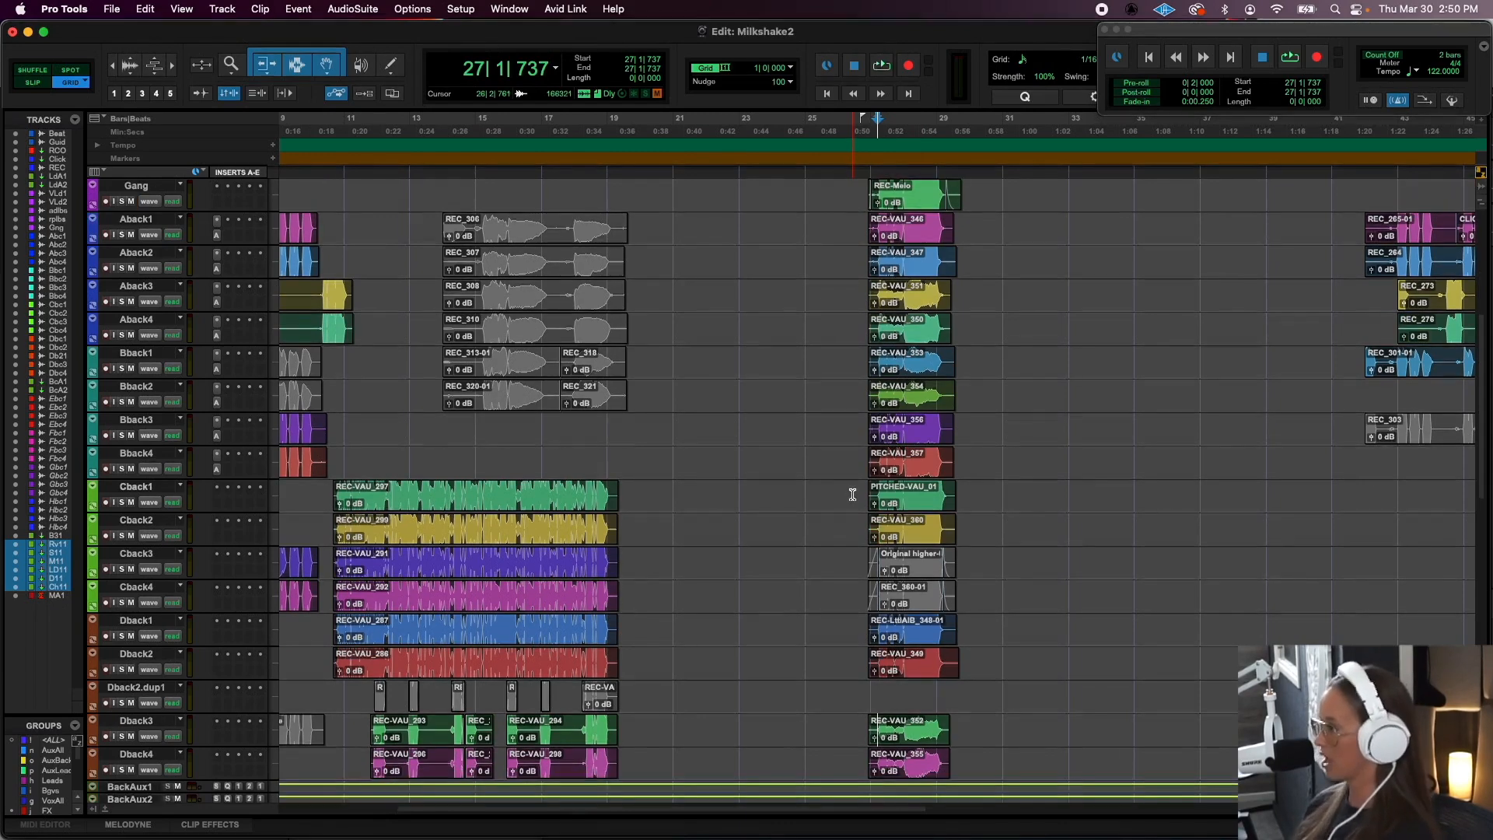
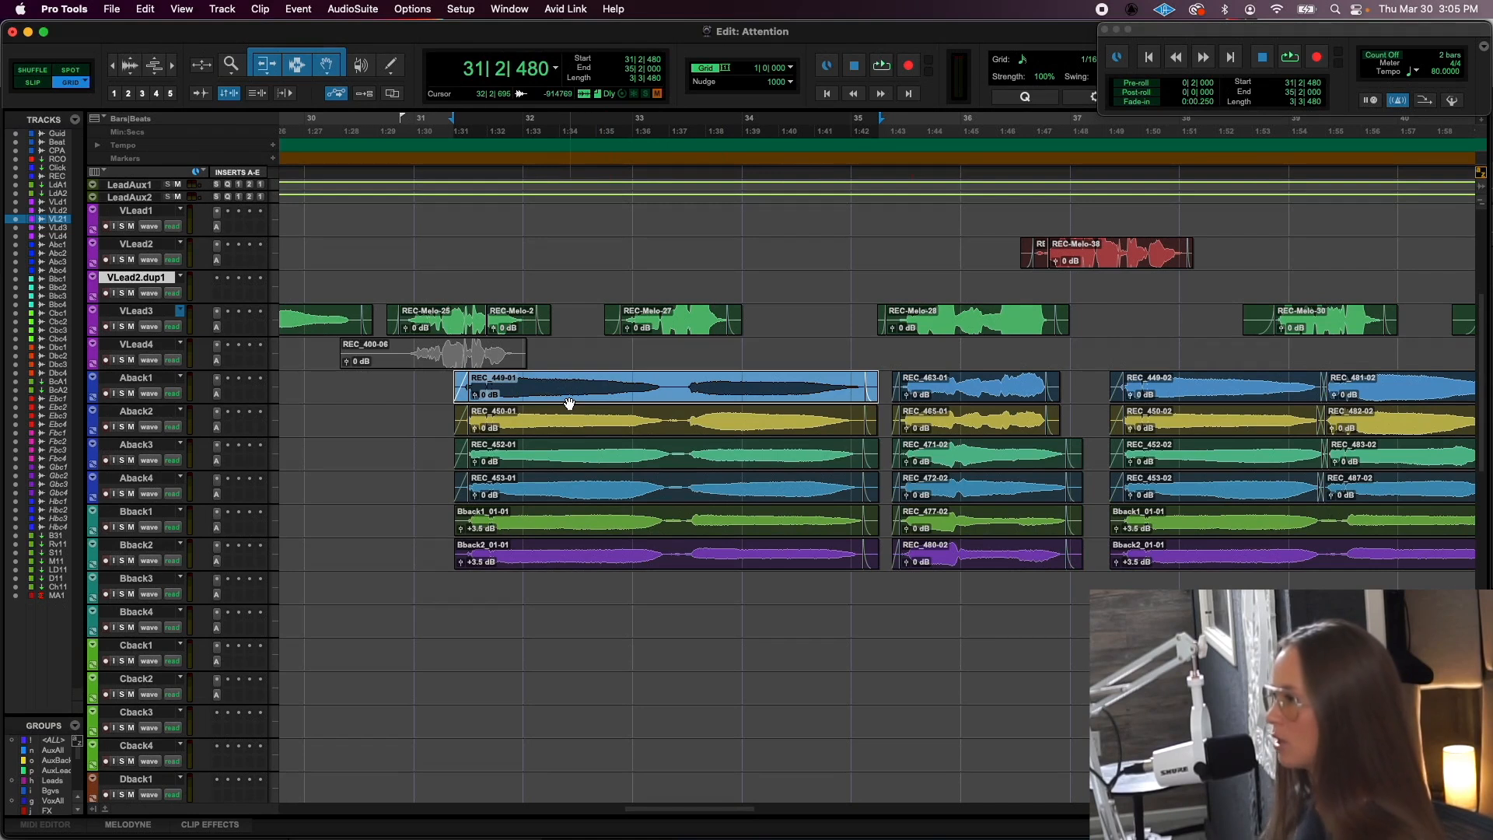
- Copy the REC_449-01 clip from Aback1 down to Bback4 and solo both tracks
{"action": "left_click_drag", "start_coordinate": [570, 403], "coordinate": [557, 621]}
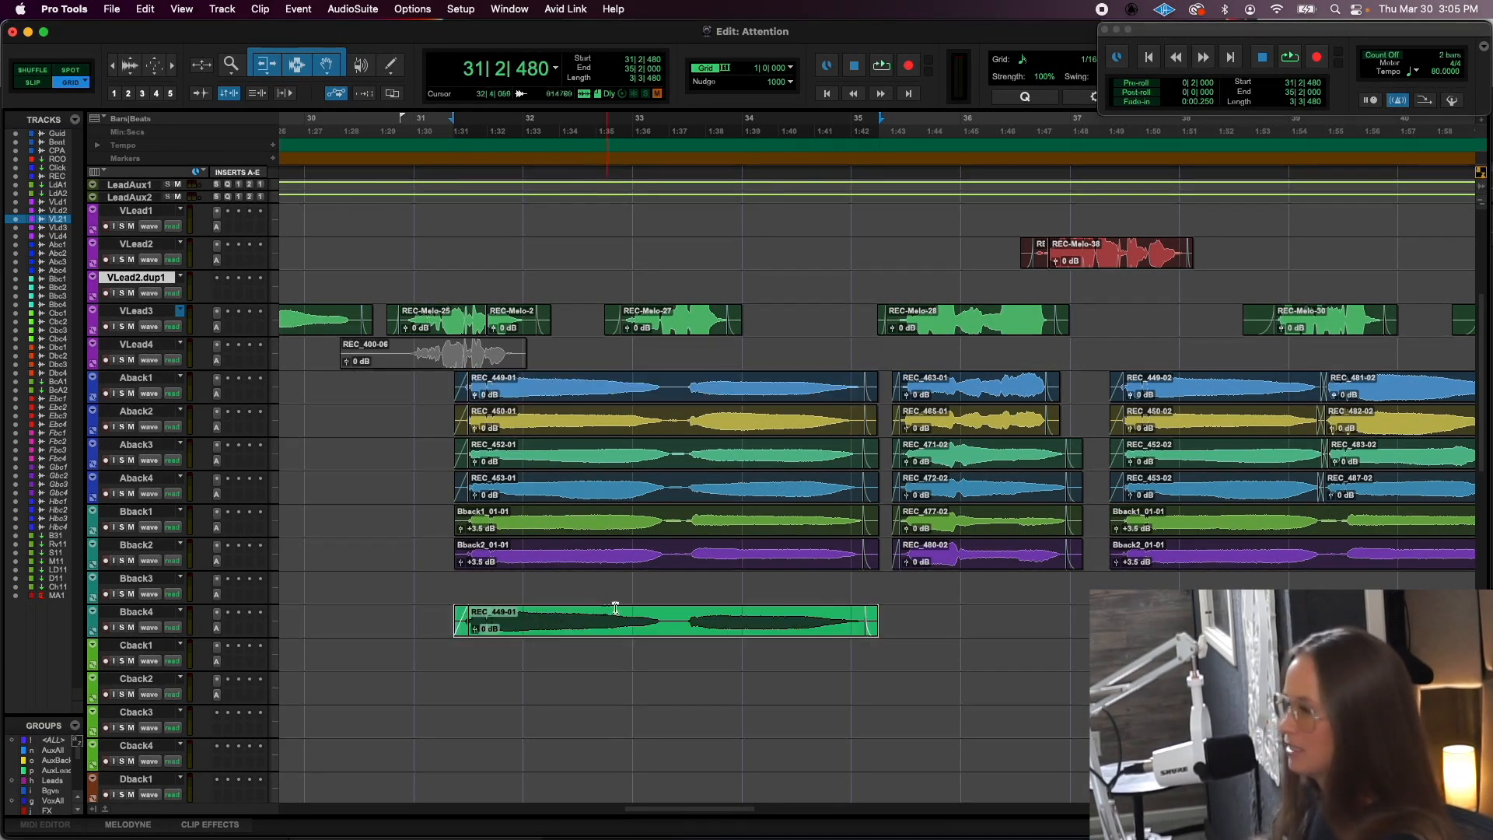
{"action": "left_click", "coordinate": [121, 393]}
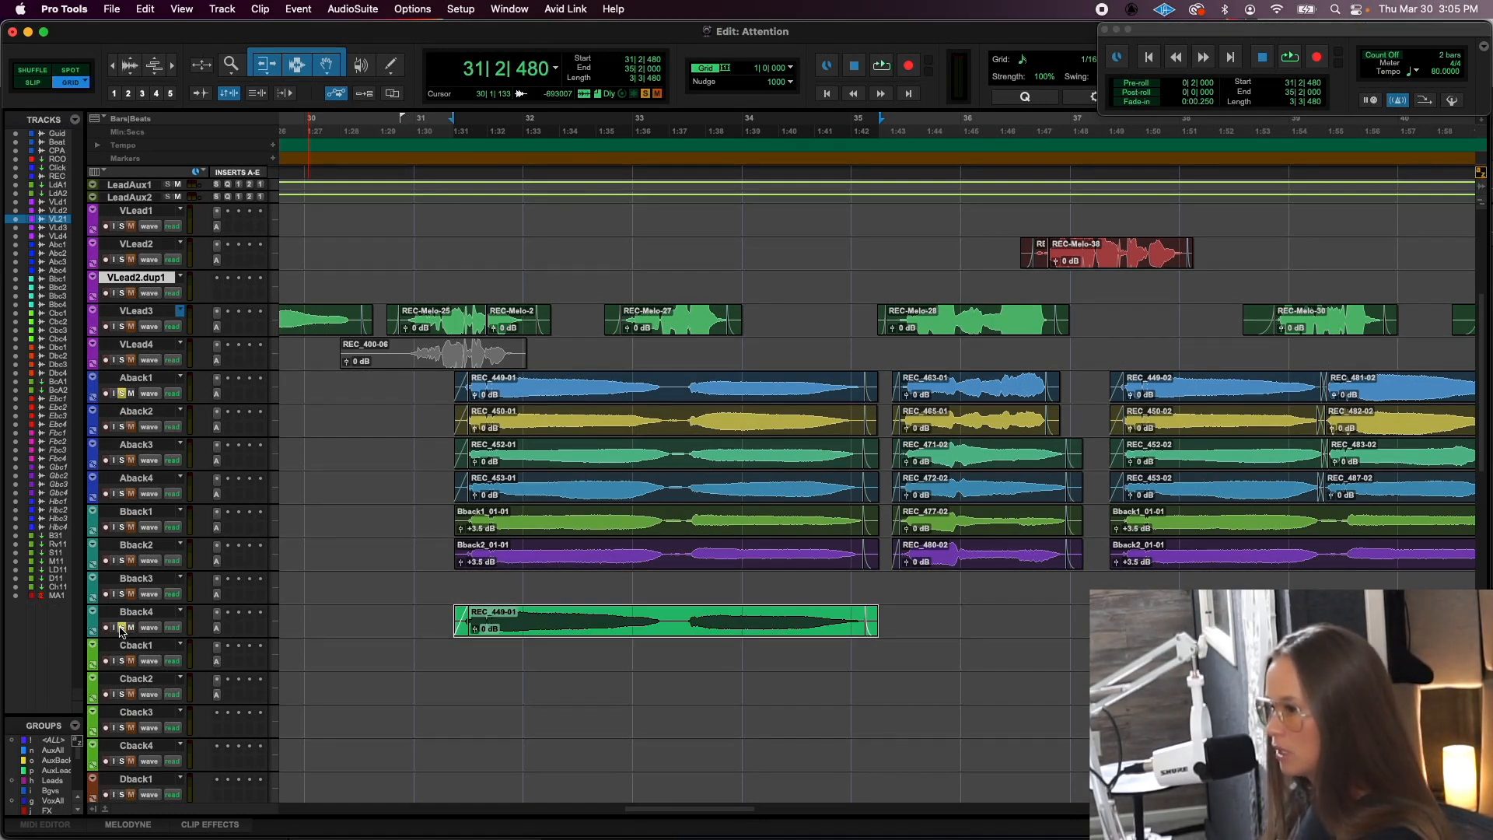
{"action": "left_click", "coordinate": [122, 628]}
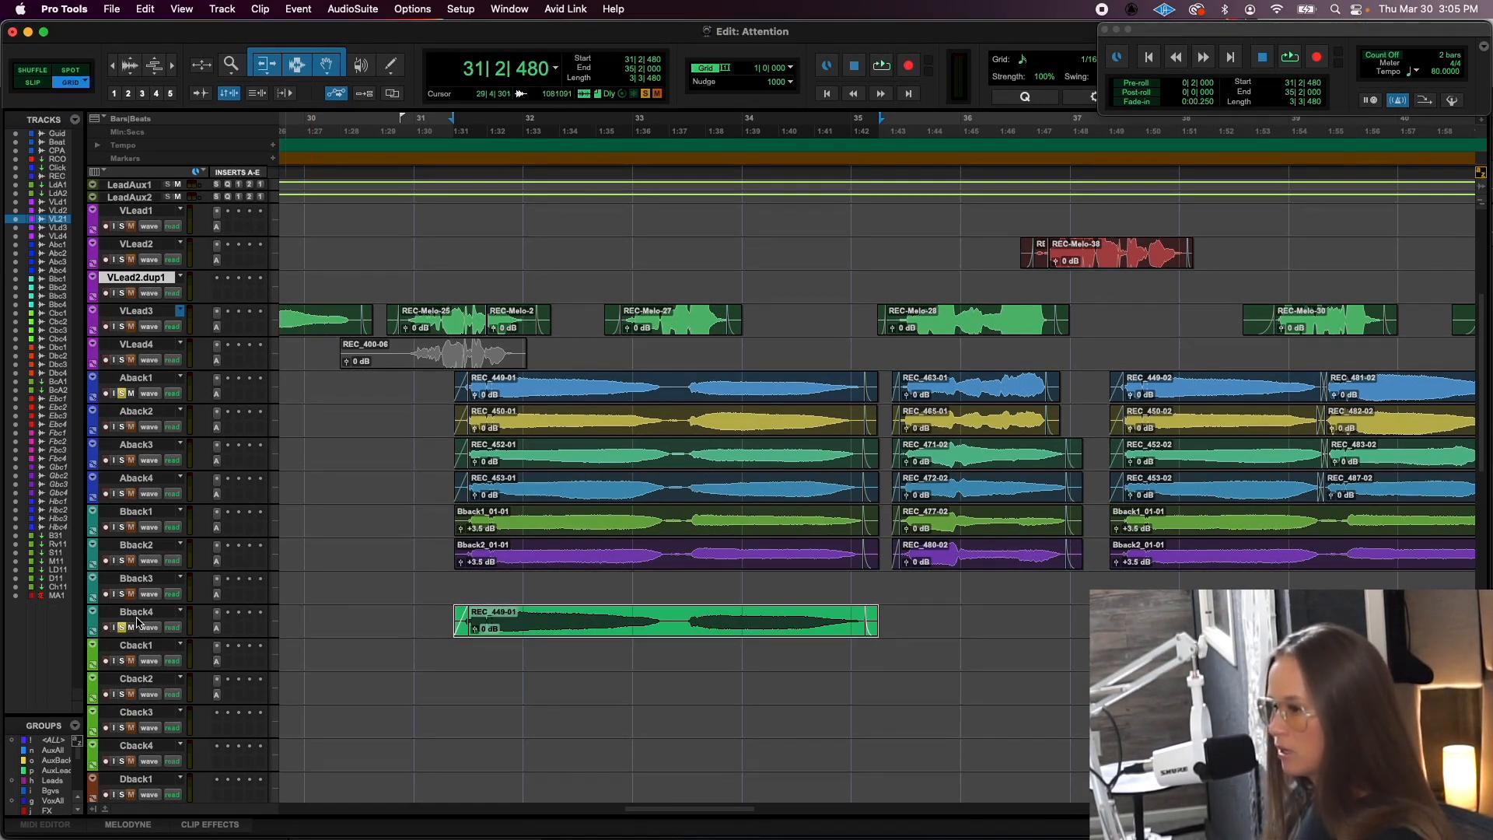
- Open the Bback4 track for Melodyne editing and audition the copied vocal against Aback1
{"action": "left_click", "coordinate": [137, 618]}
{"action": "right_click", "coordinate": [137, 614]}
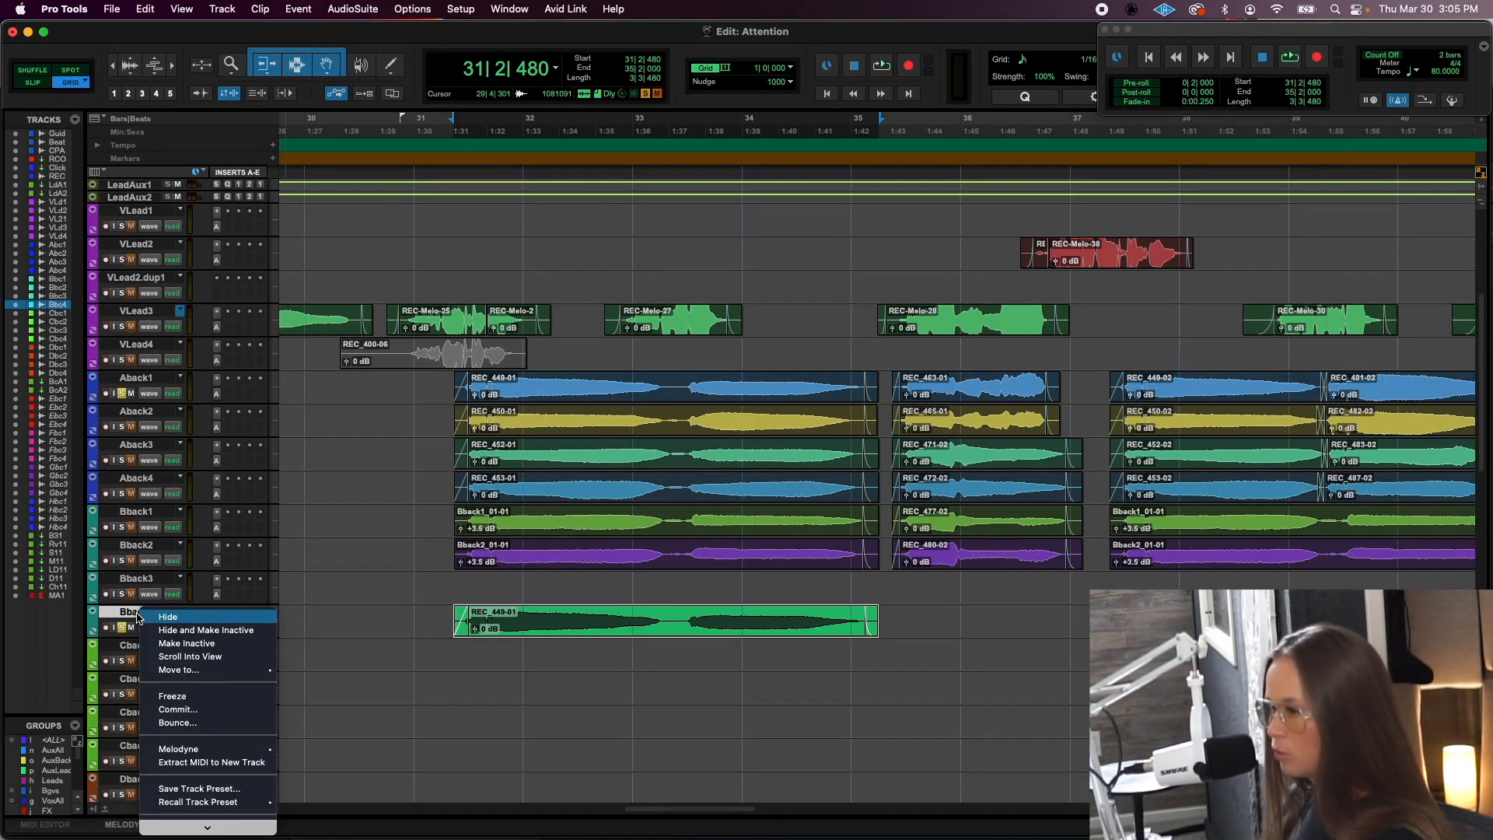
{"action": "mouse_move", "coordinate": [206, 750]}
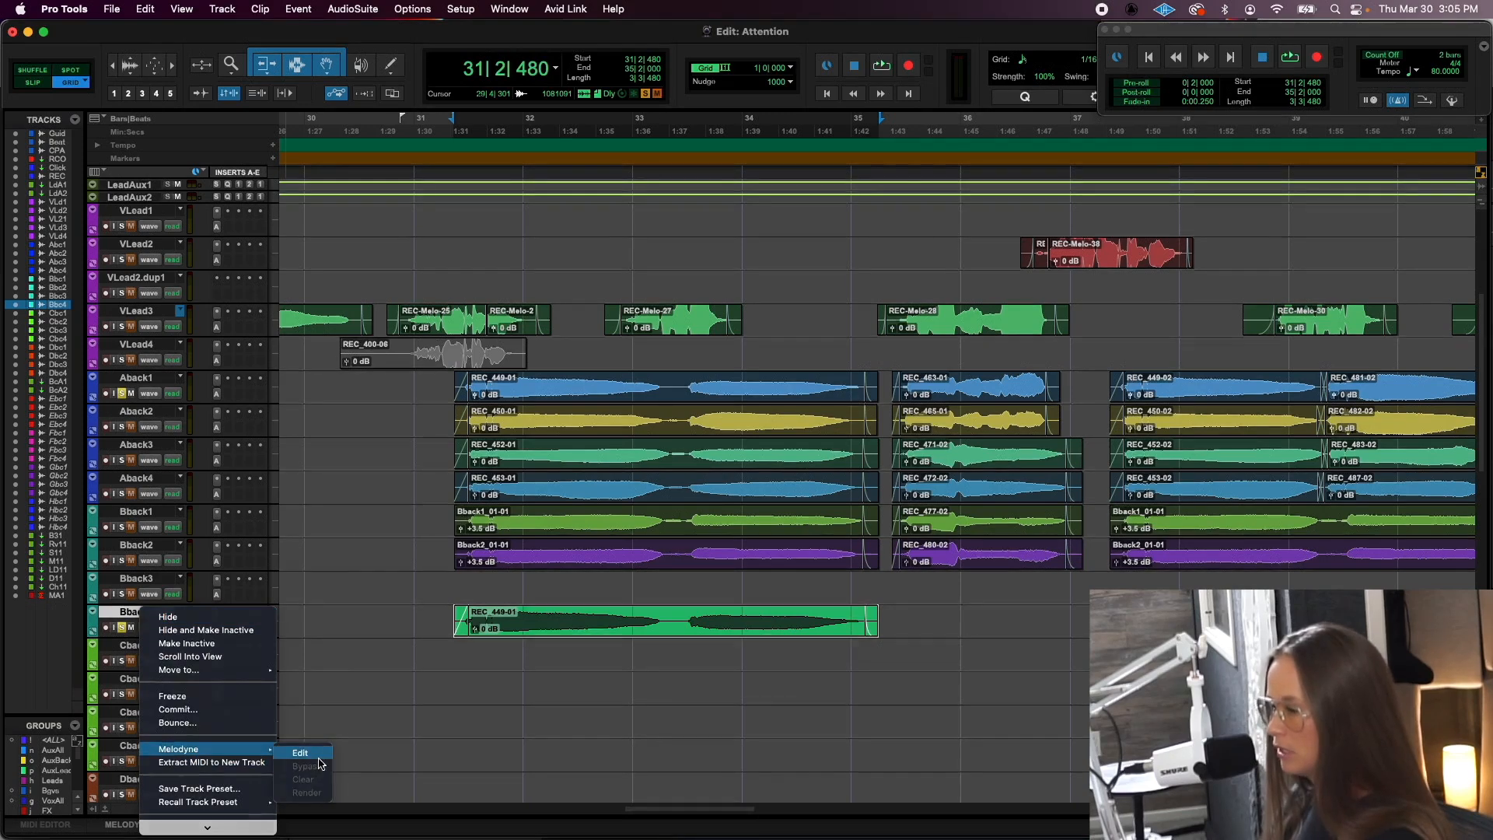
{"action": "left_click", "coordinate": [318, 755]}
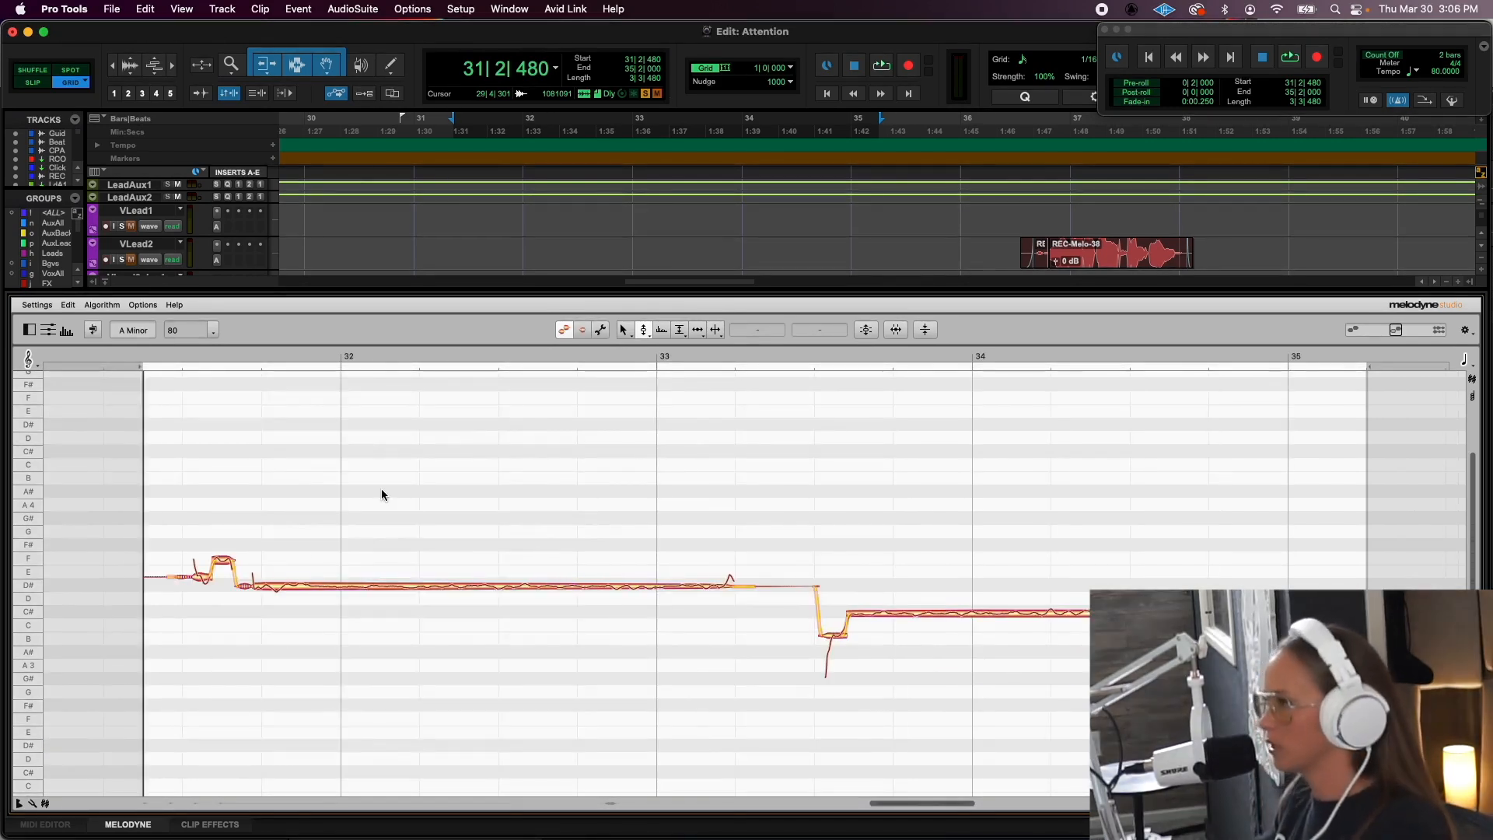
{"action": "key", "text": "space"}
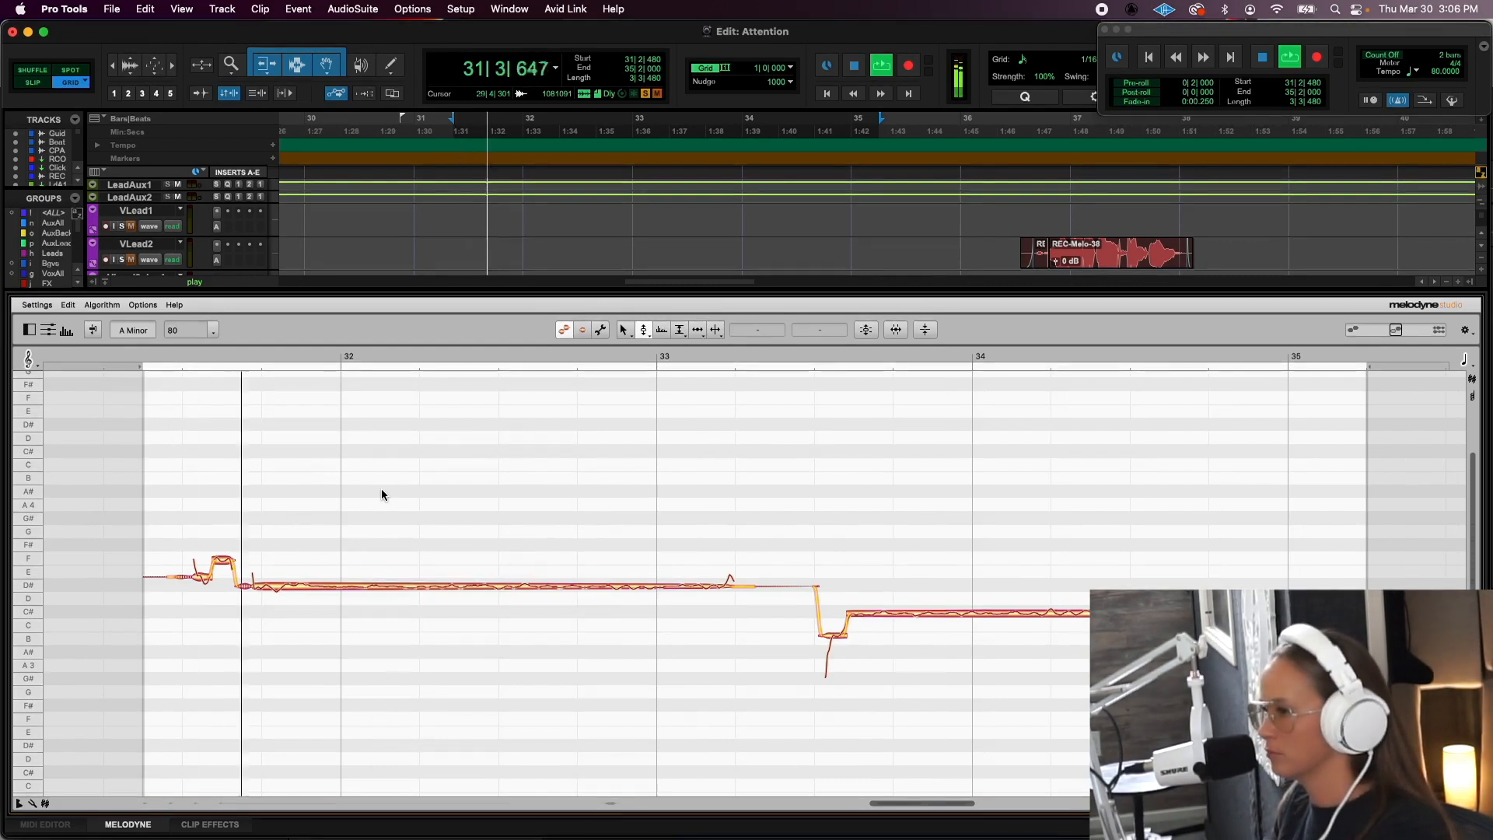
{"action": "key", "text": "space"}
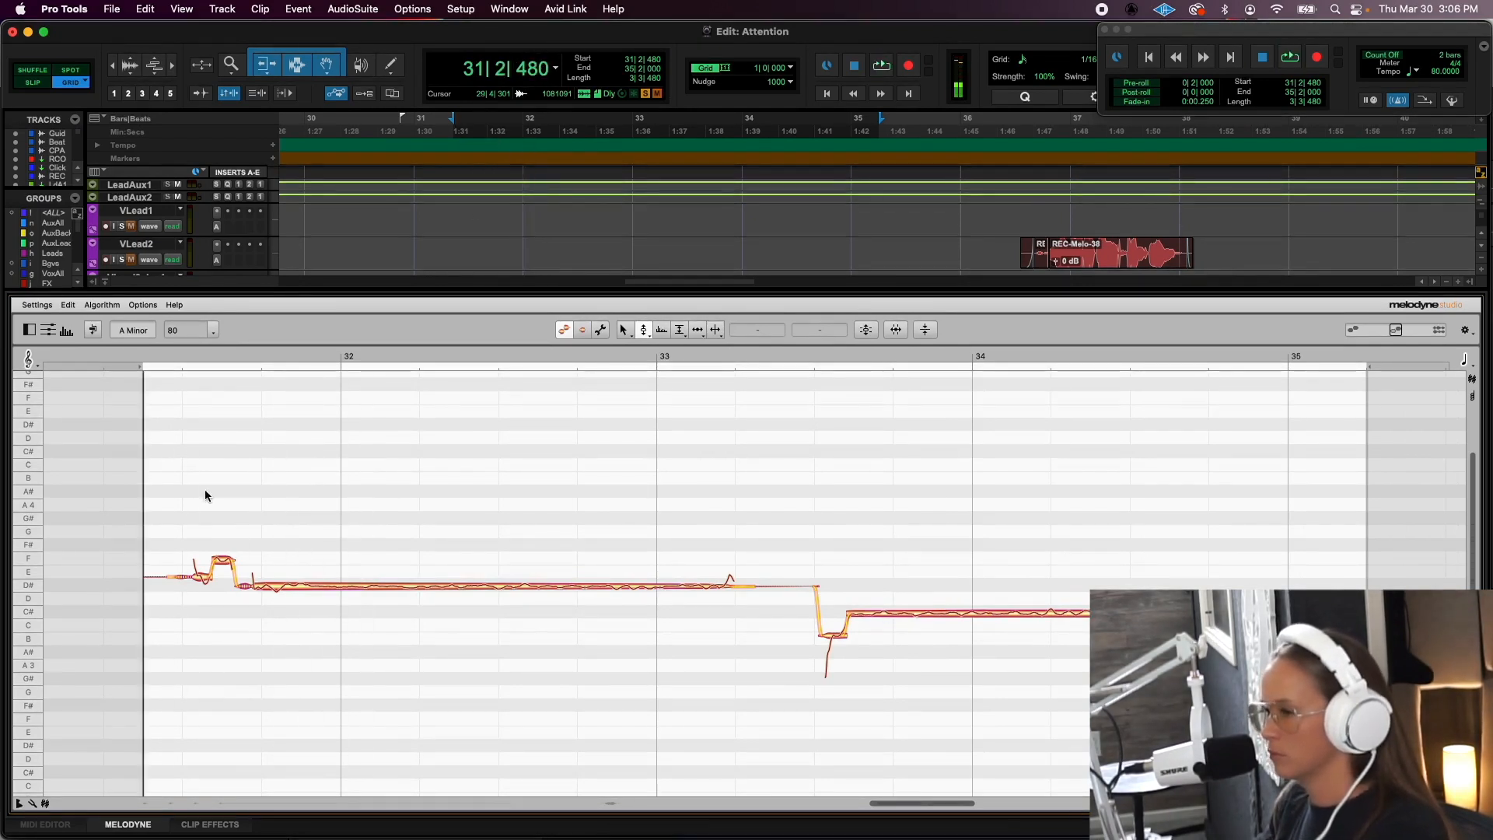
- Select the copied vocal's first phrase in Melodyne, lower it until the long note sits on A#3, and audition the low harmony
{"action": "left_click_drag", "start_coordinate": [188, 490], "coordinate": [603, 616]}
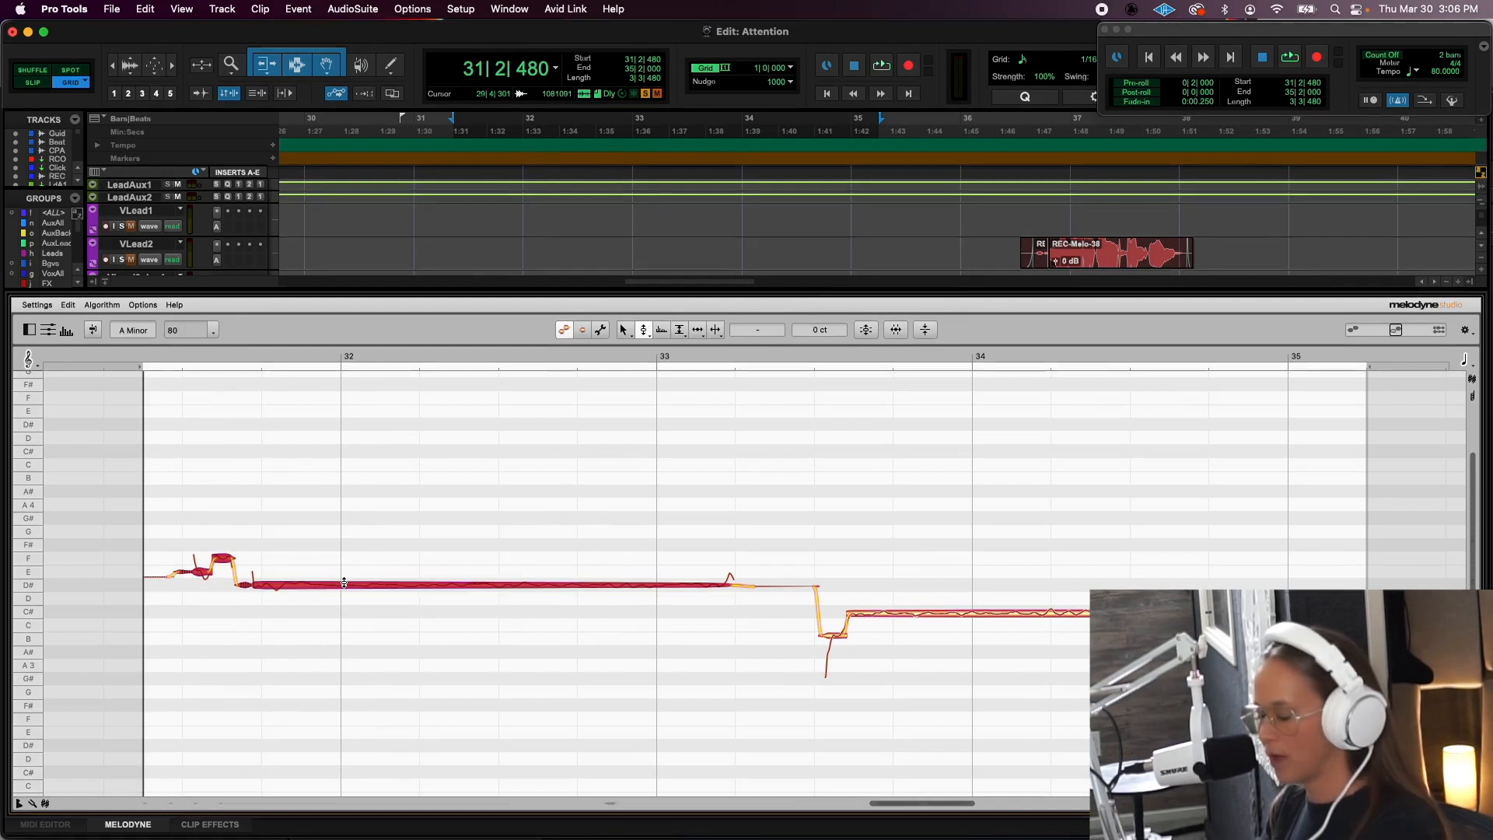
{"action": "left_click_drag", "start_coordinate": [344, 583], "coordinate": [341, 660]}
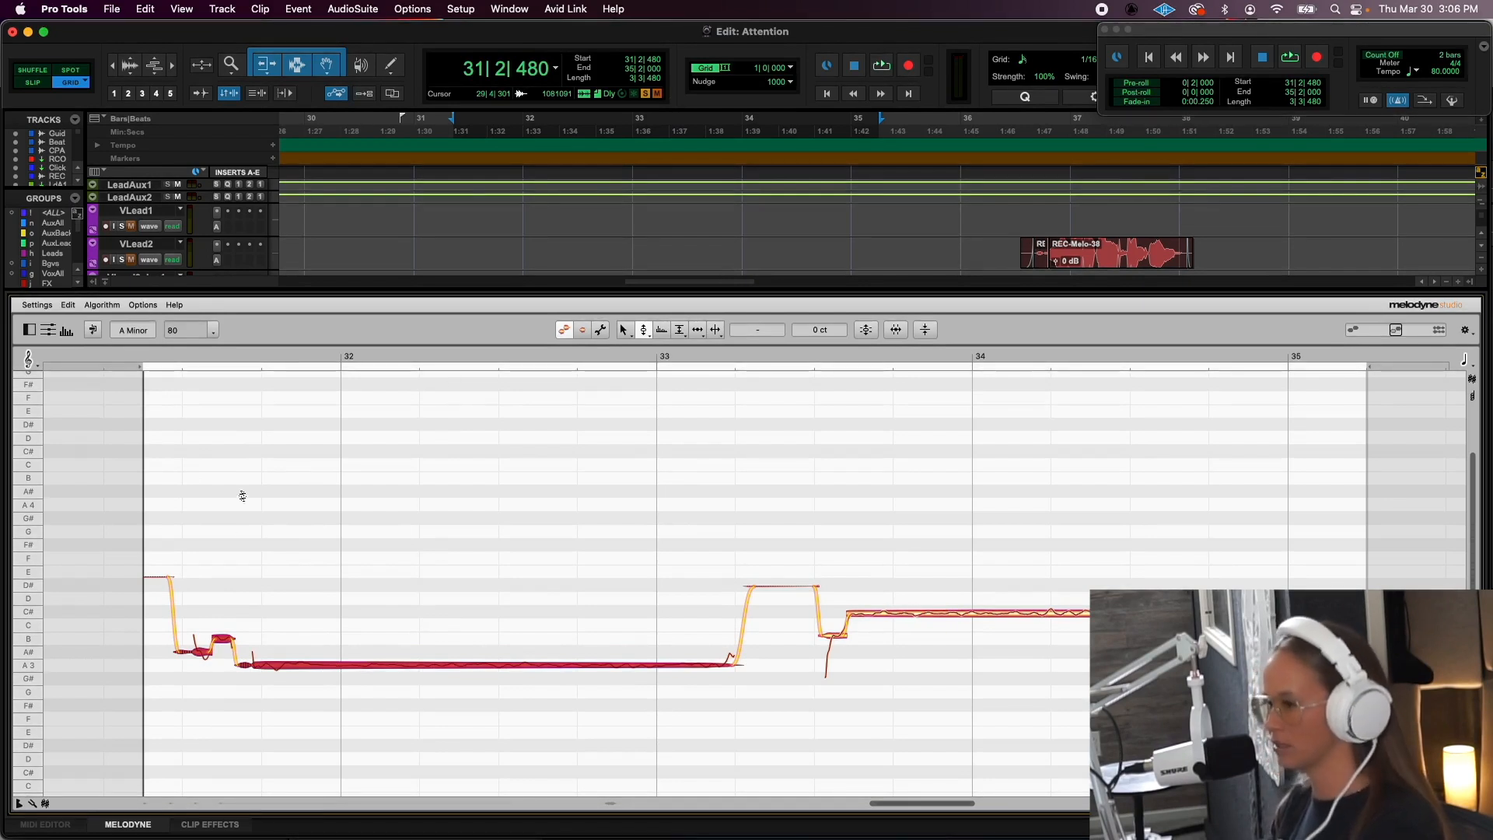
{"action": "mouse_move", "coordinate": [320, 665]}
{"action": "left_mouse_down"}
{"action": "mouse_move", "coordinate": [320, 613]}
{"action": "mouse_move", "coordinate": [313, 651]}
{"action": "left_mouse_up"}
{"action": "key", "text": "space"}
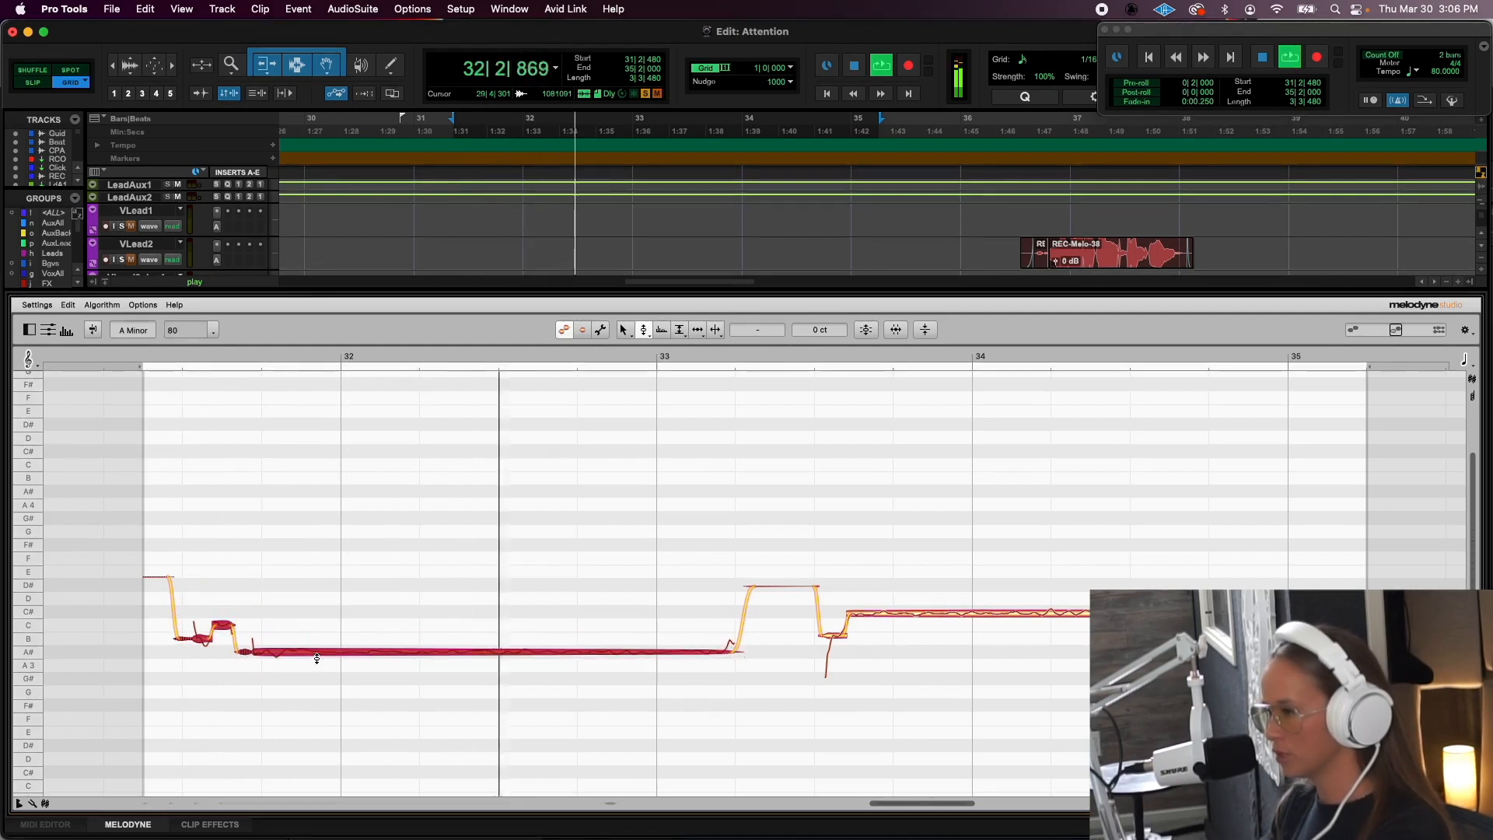
{"action": "key", "text": "space"}
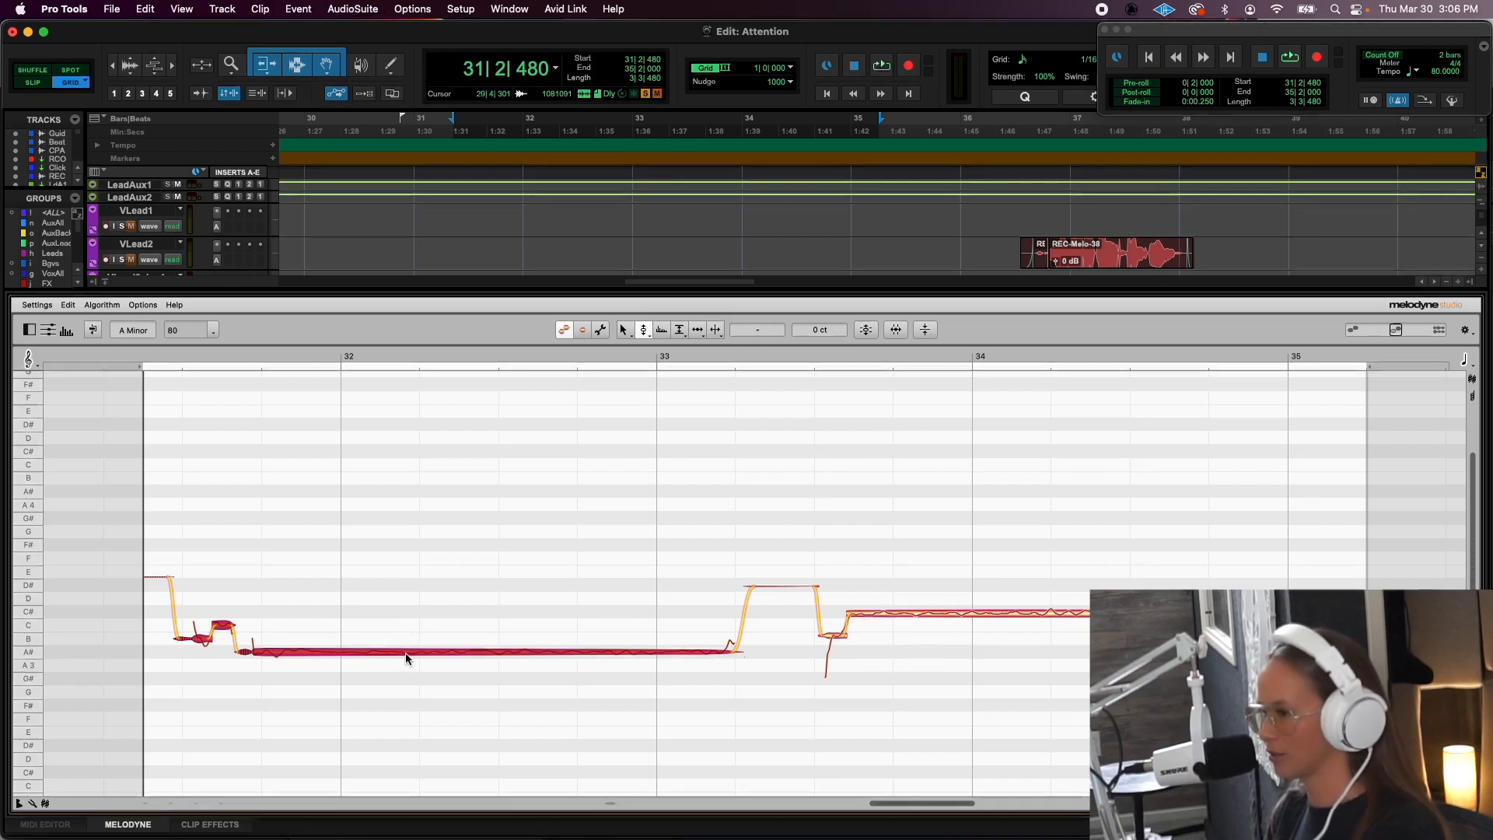
{"action": "key", "text": "space"}
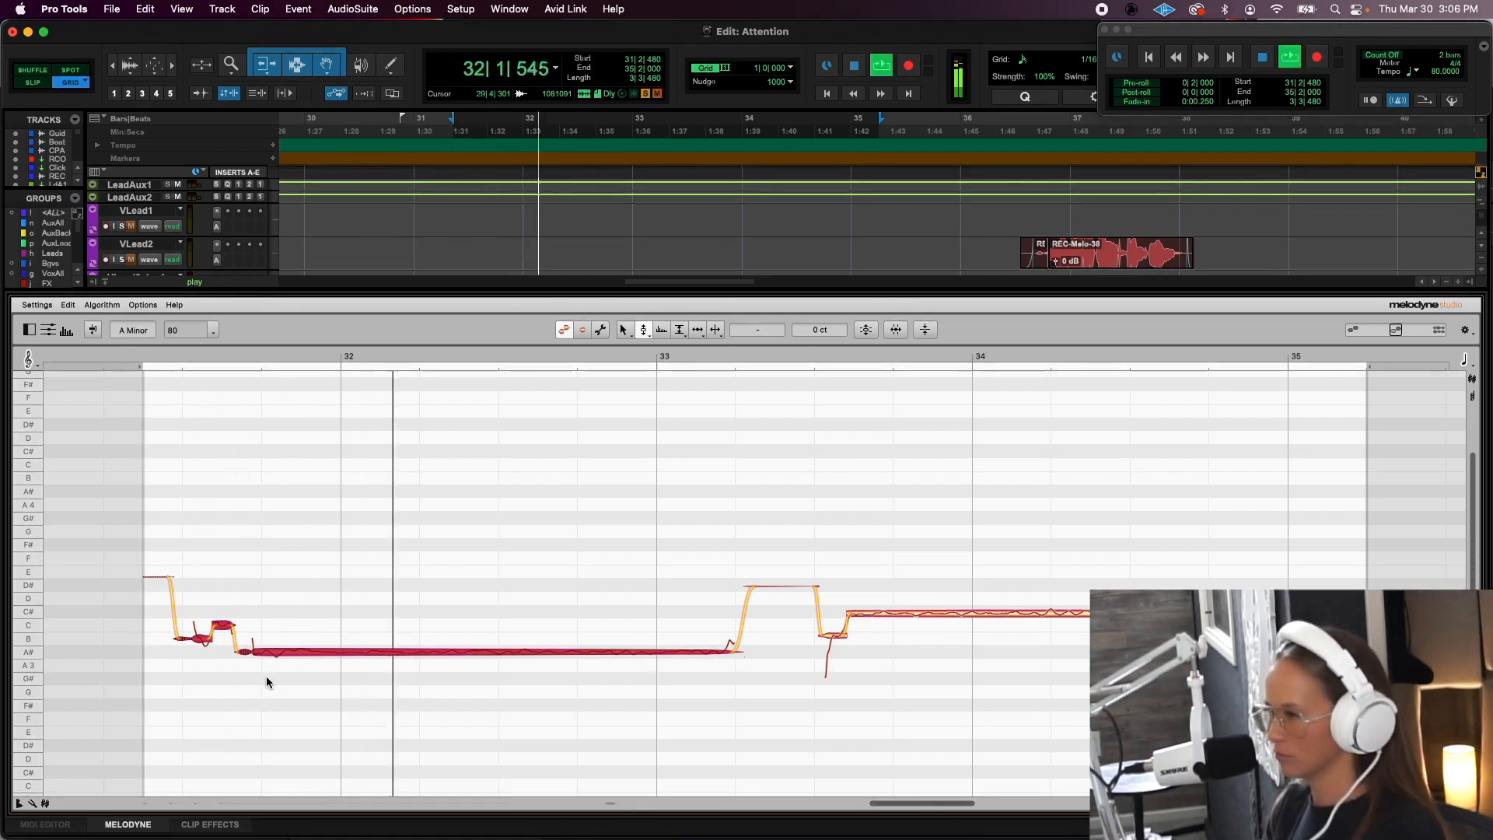
{"action": "key", "text": "space"}
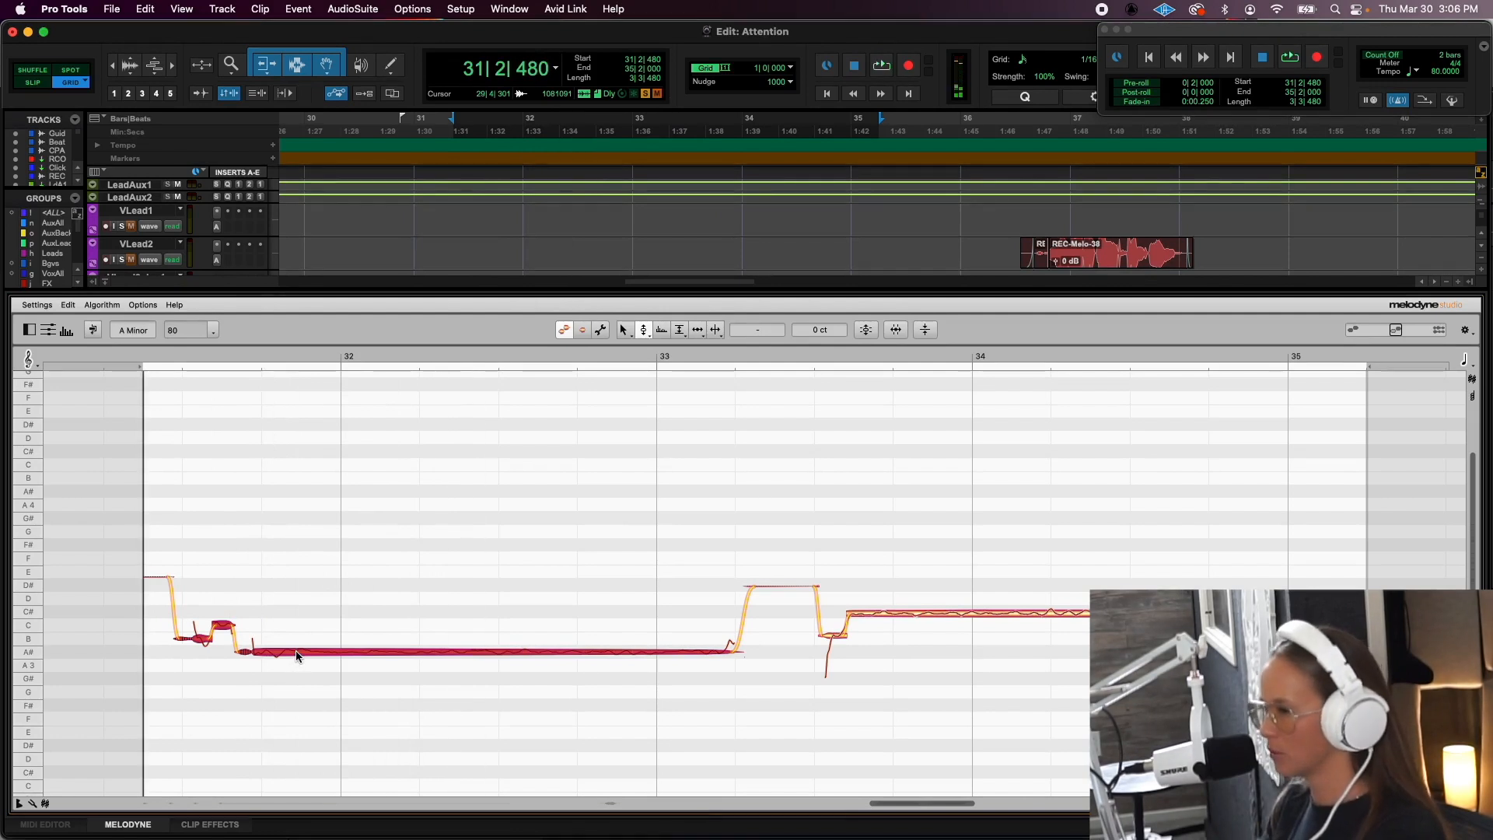
{"action": "key", "text": "space"}
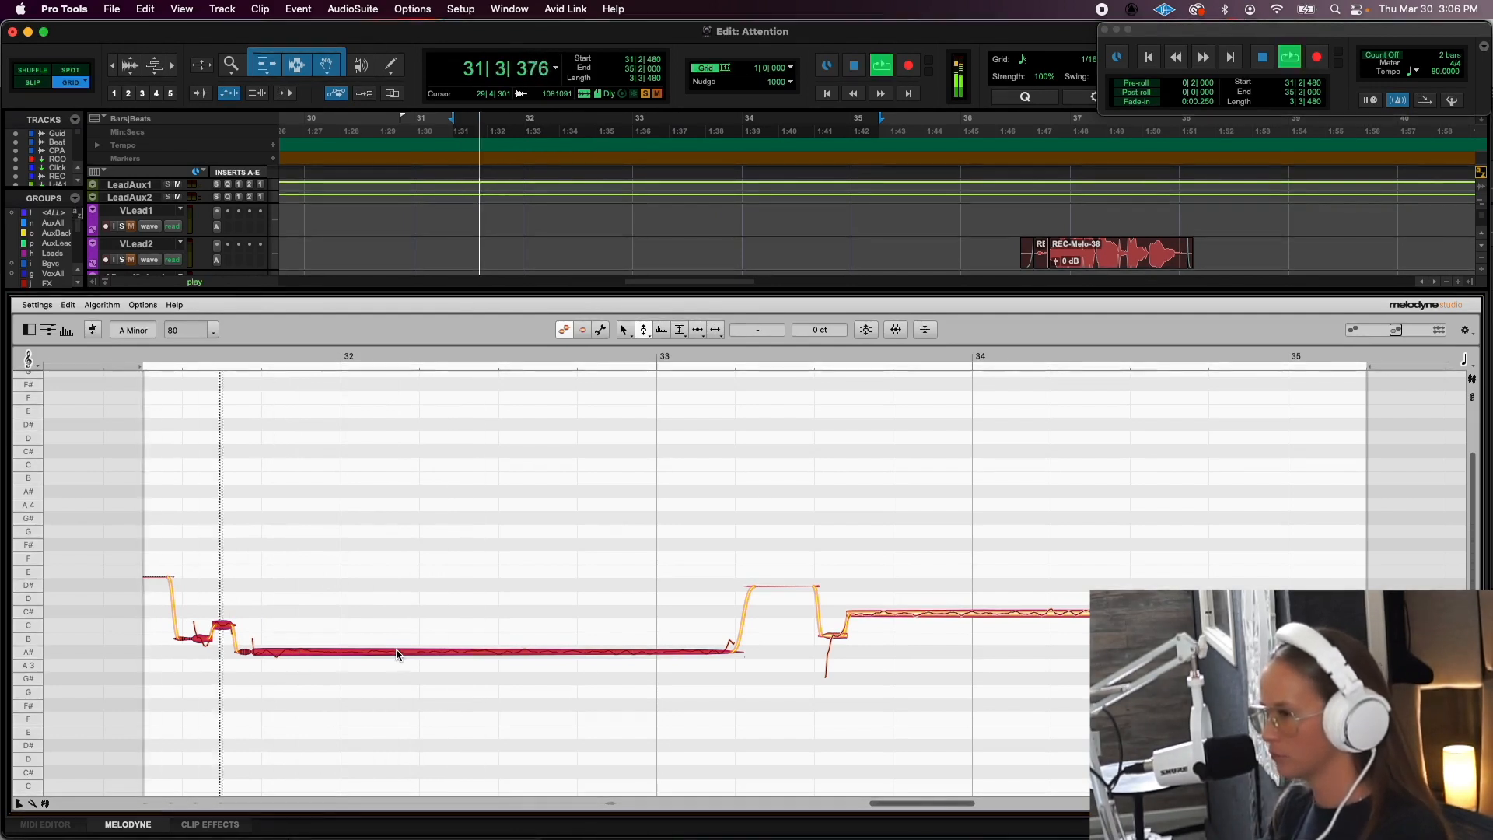
- Move the first phrase's notes back up so the long note sits on D#, and restart playback
{"action": "left_click_drag", "start_coordinate": [399, 653], "coordinate": [395, 585]}
{"action": "key", "text": "space"}
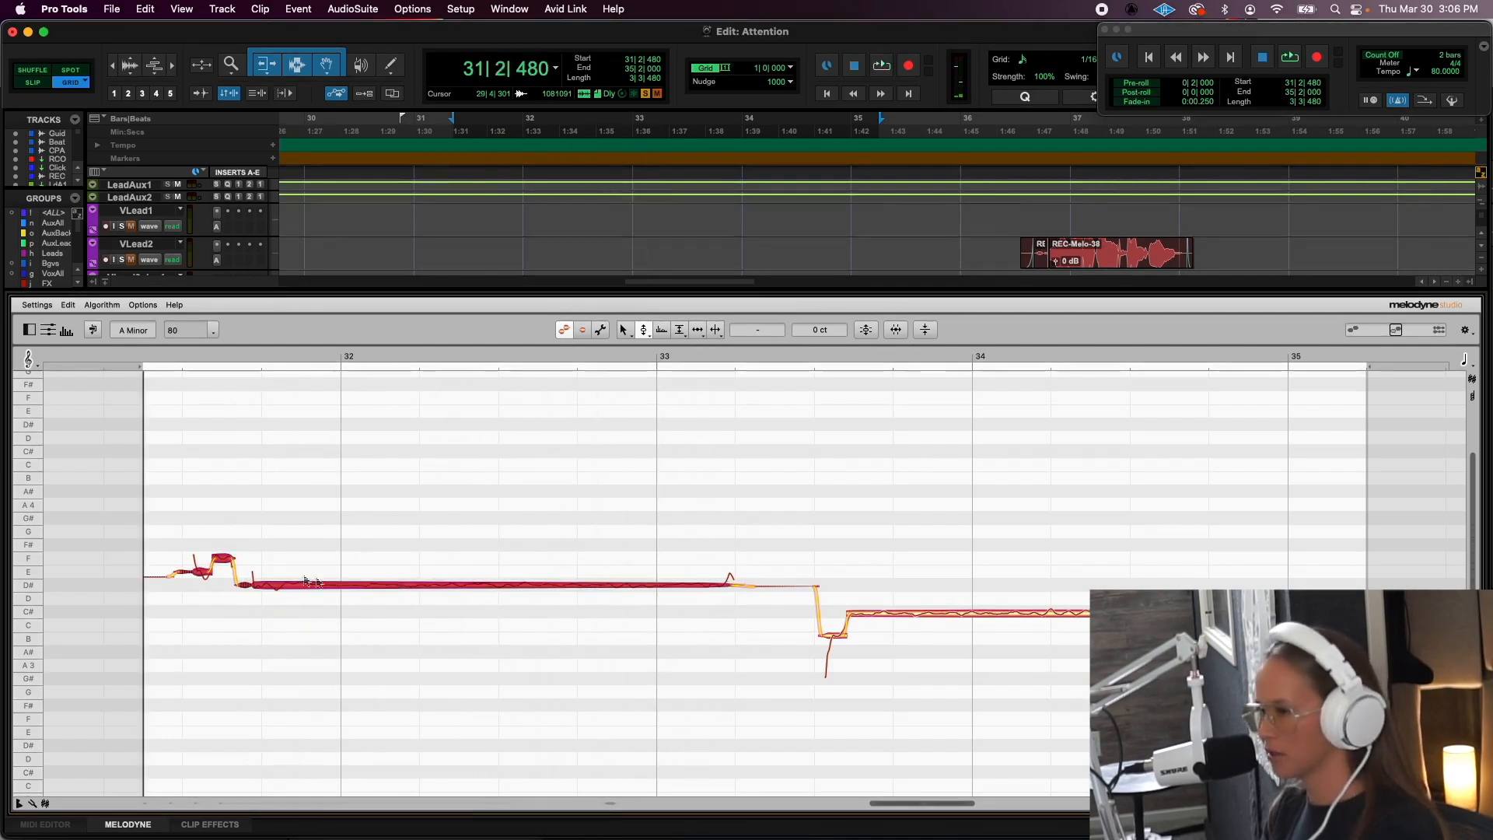
{"action": "key", "text": "space"}
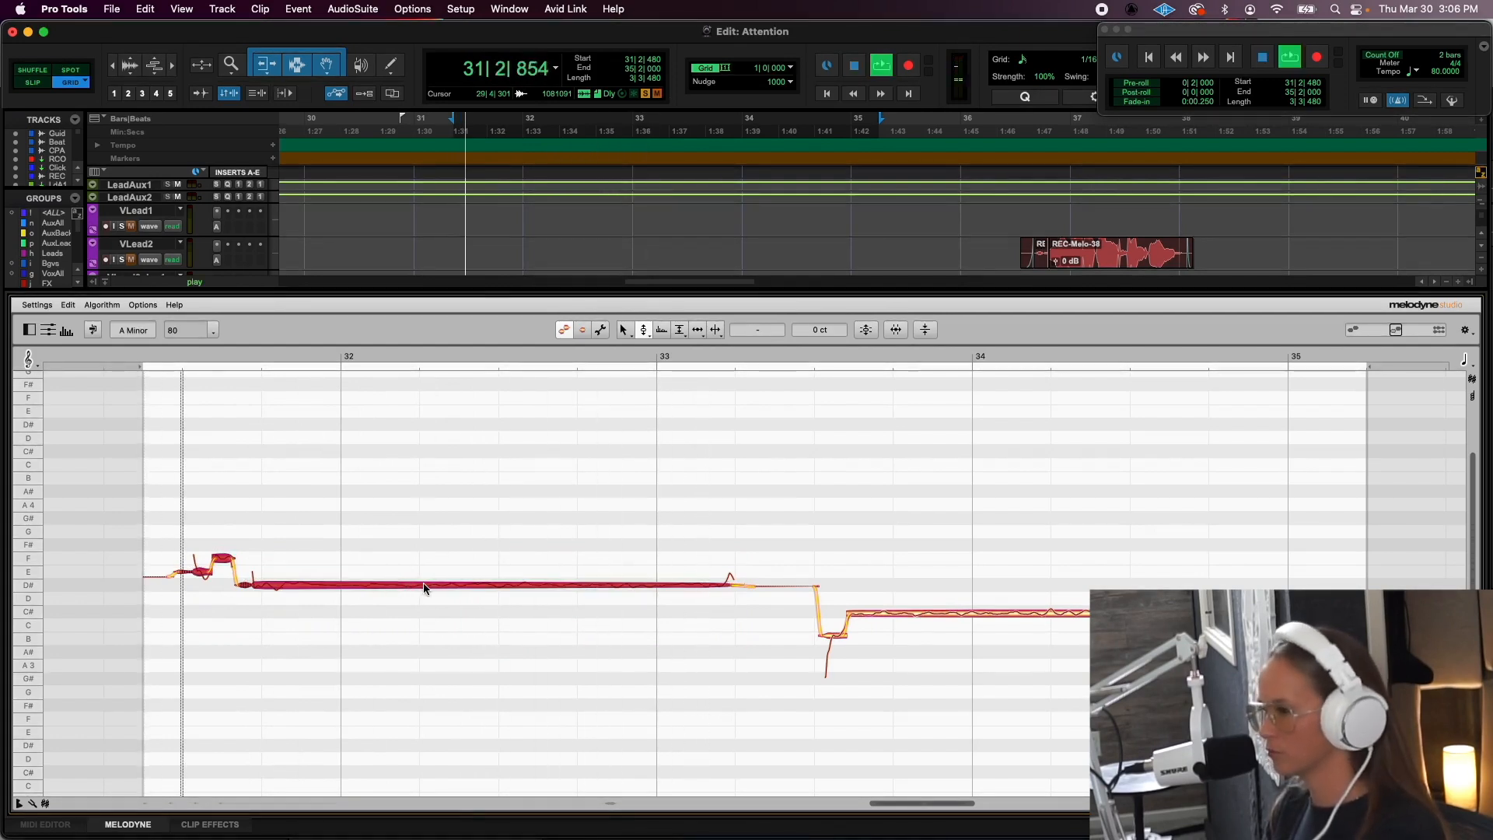
- Raise the first phrase until its long note sits on A#4, audition the high harmony, and undo the last pitch shift
{"action": "left_click_drag", "start_coordinate": [423, 588], "coordinate": [426, 492]}
{"action": "key", "text": "space"}
{"action": "left_click", "coordinate": [157, 399]}
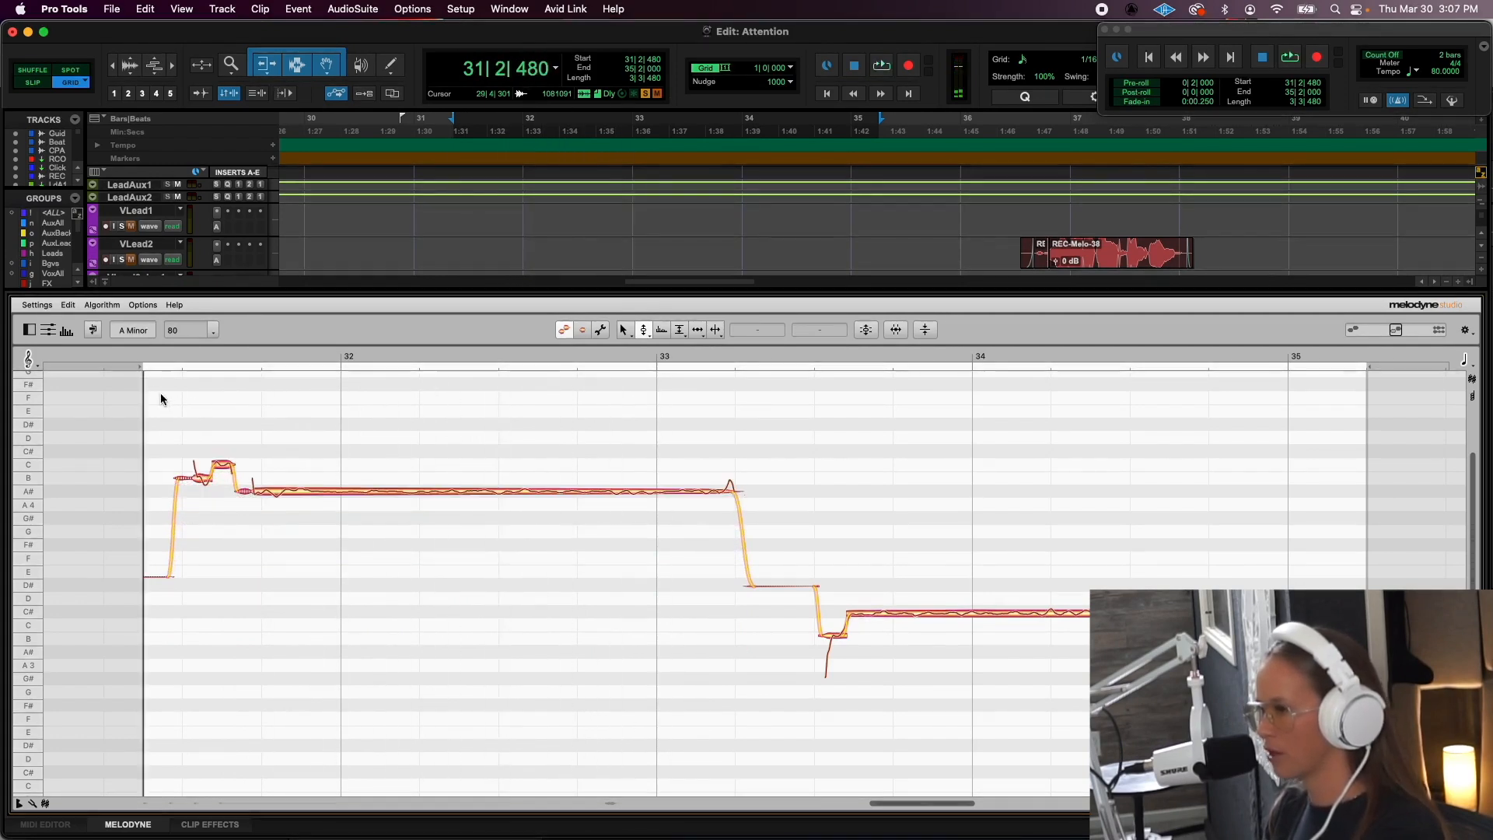
{"action": "key", "text": "space"}
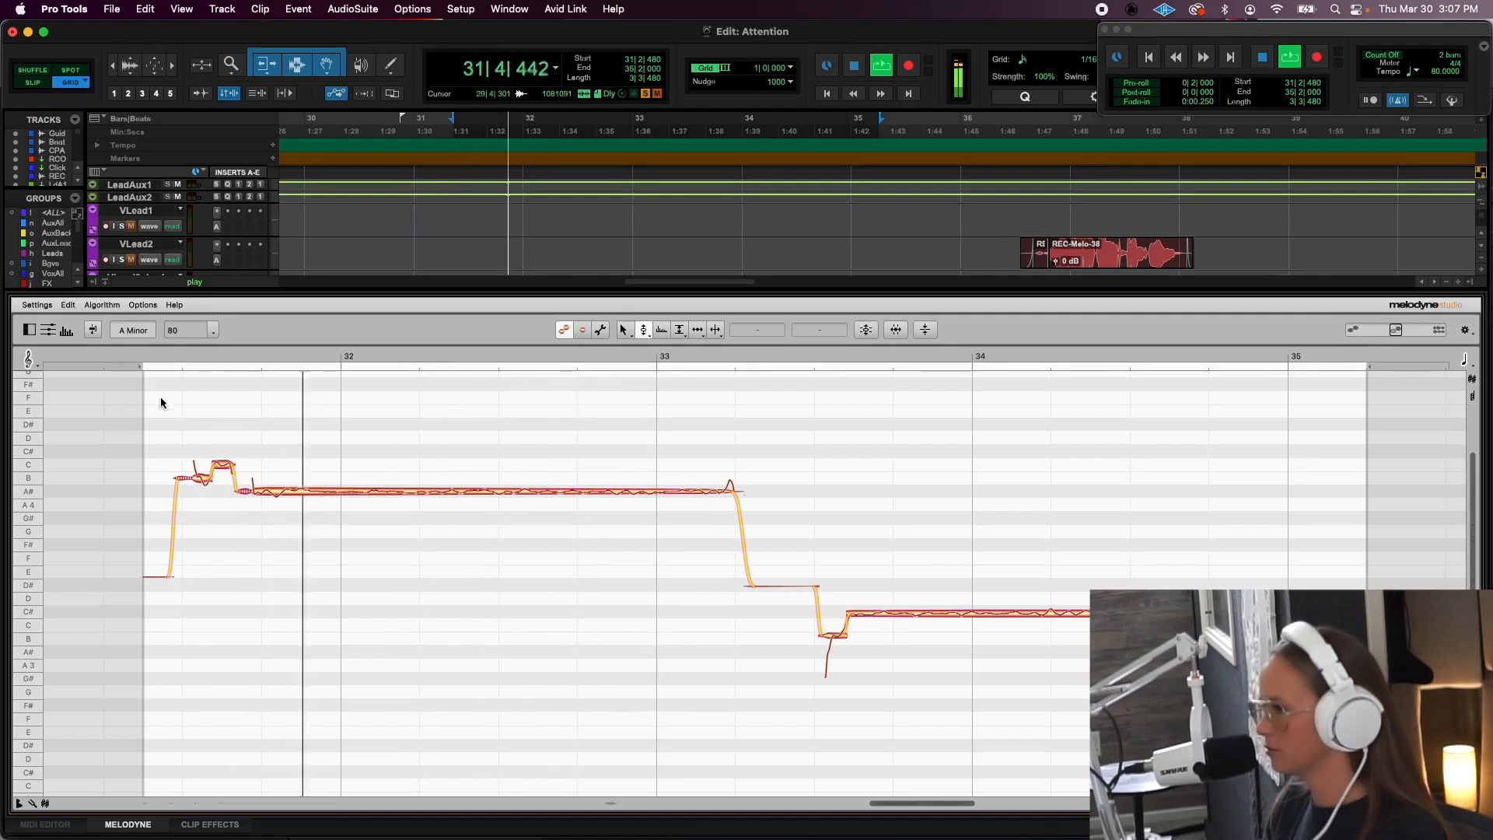
{"action": "key", "text": "space"}
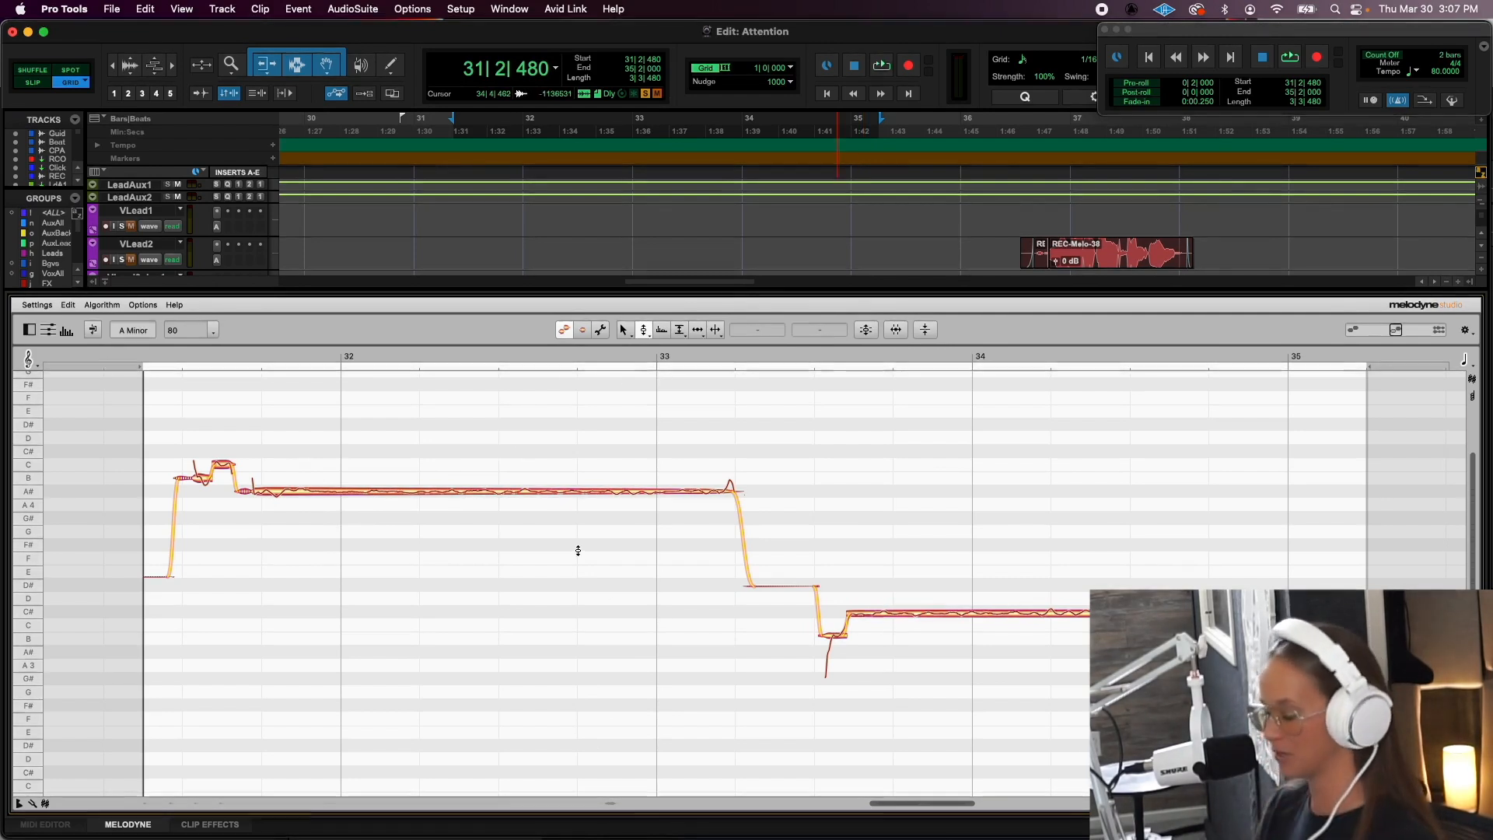
{"action": "key", "text": "super+z"}
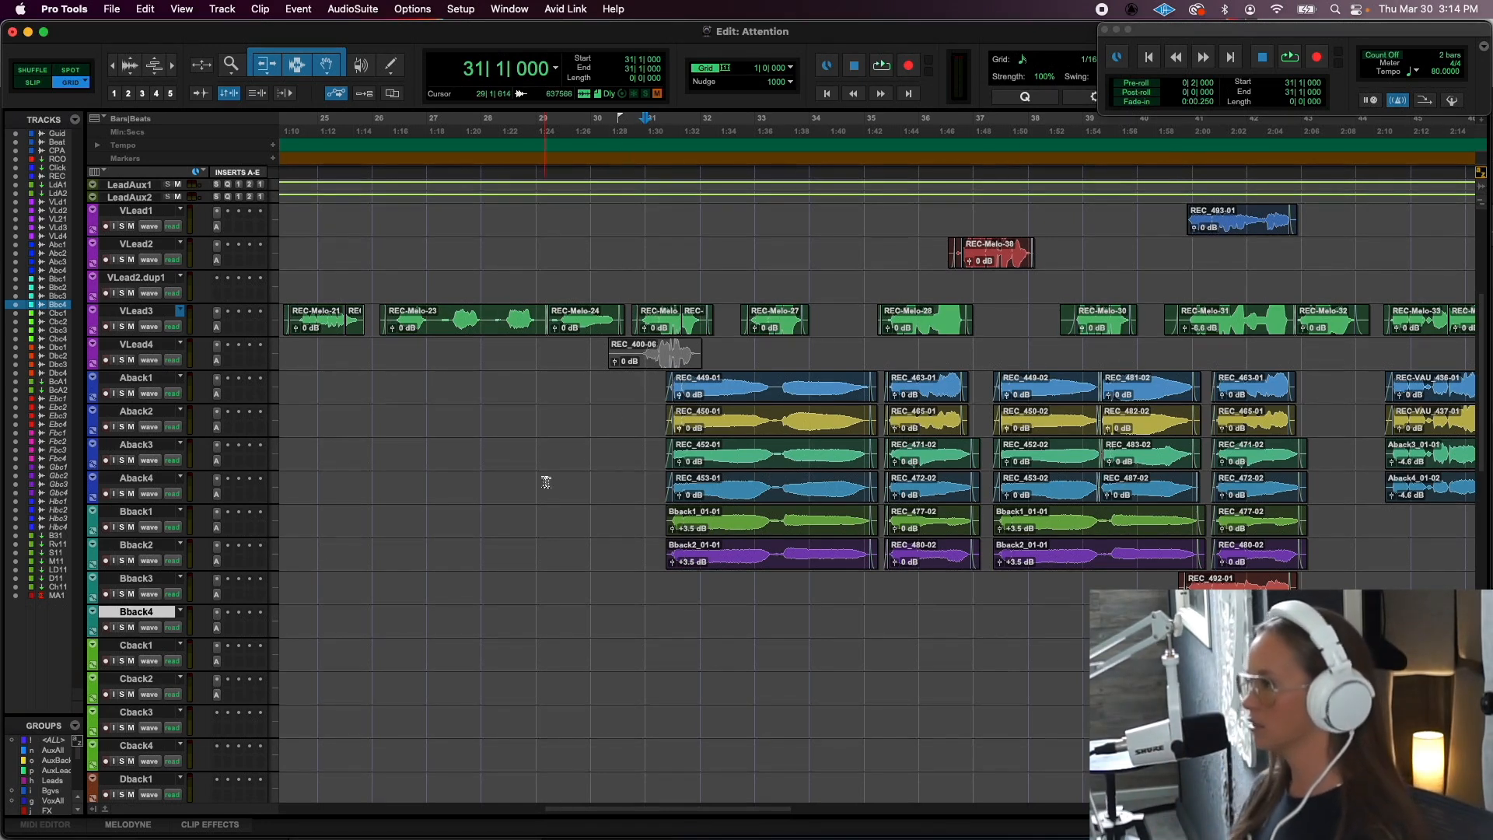
- Listen to the Attention backing stack from bar 31, and highlight the first Aback1 clip and bars 35 to 37
{"action": "scroll", "coordinate": [678, 402], "scroll_direction": "up", "scroll_amount": 5}
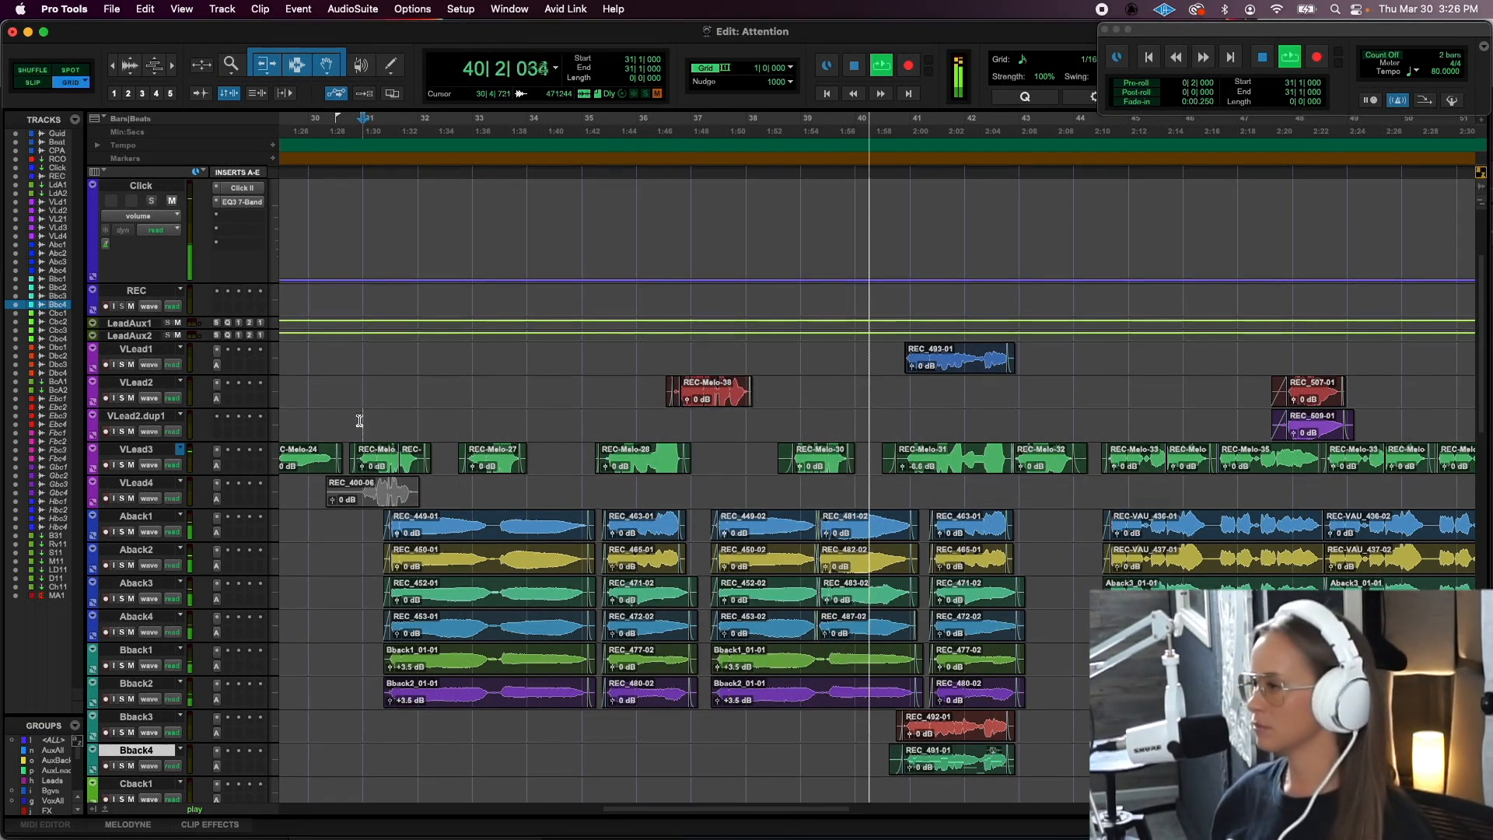
{"action": "key", "text": "space"}
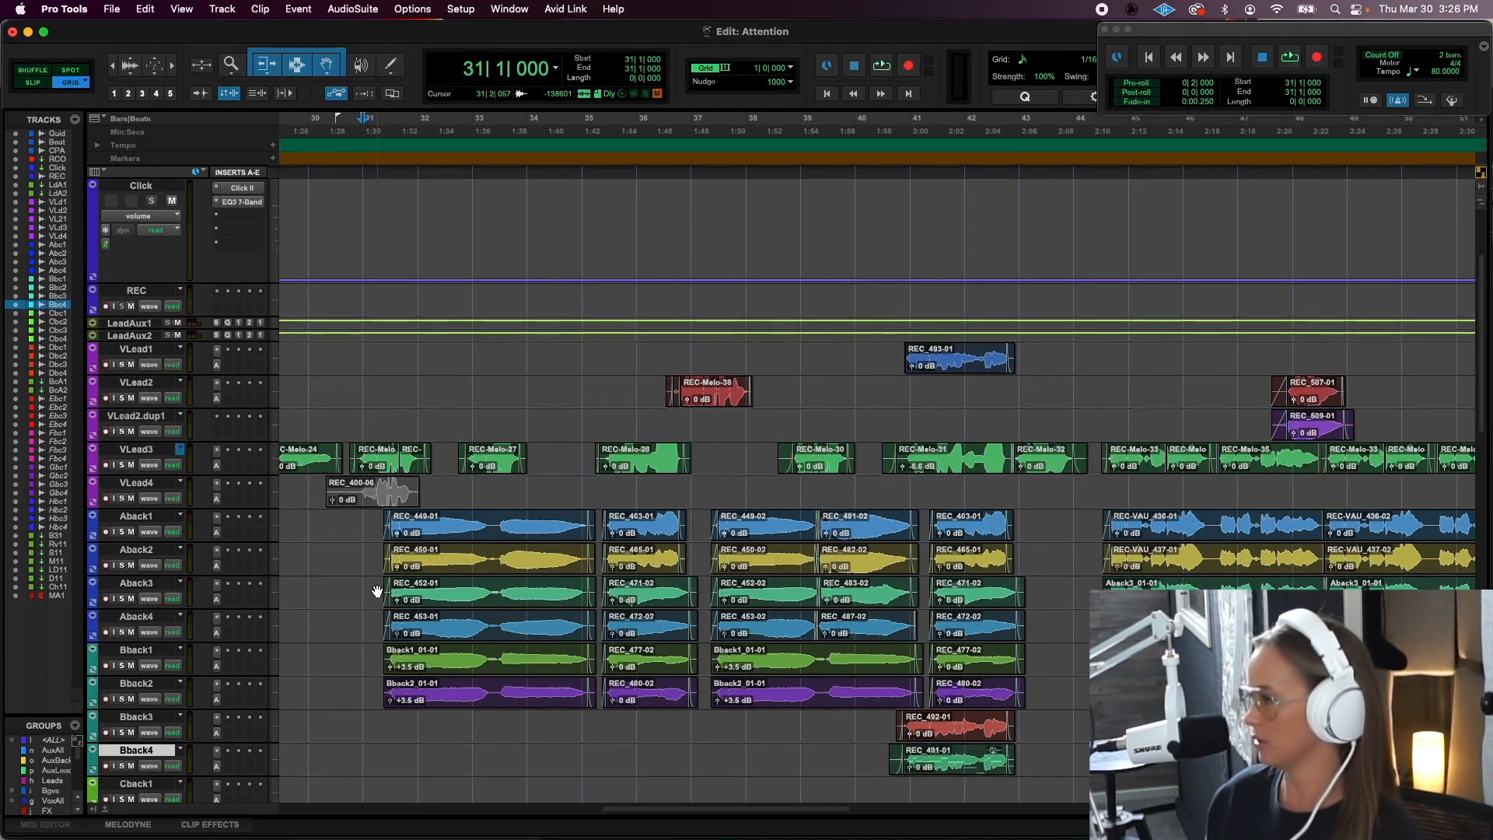
{"action": "left_click", "coordinate": [415, 538]}
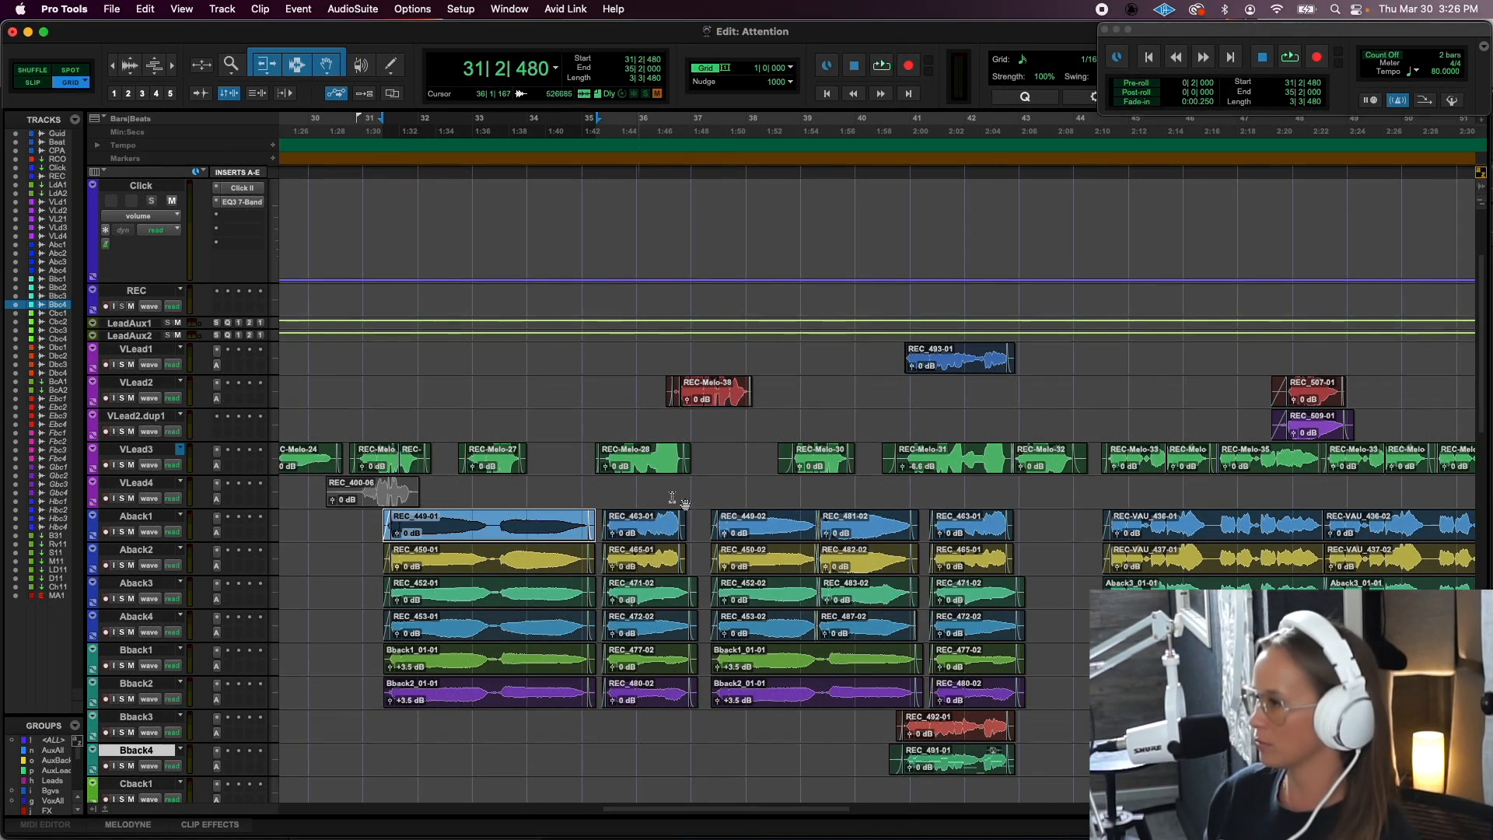
{"action": "left_click", "coordinate": [723, 494]}
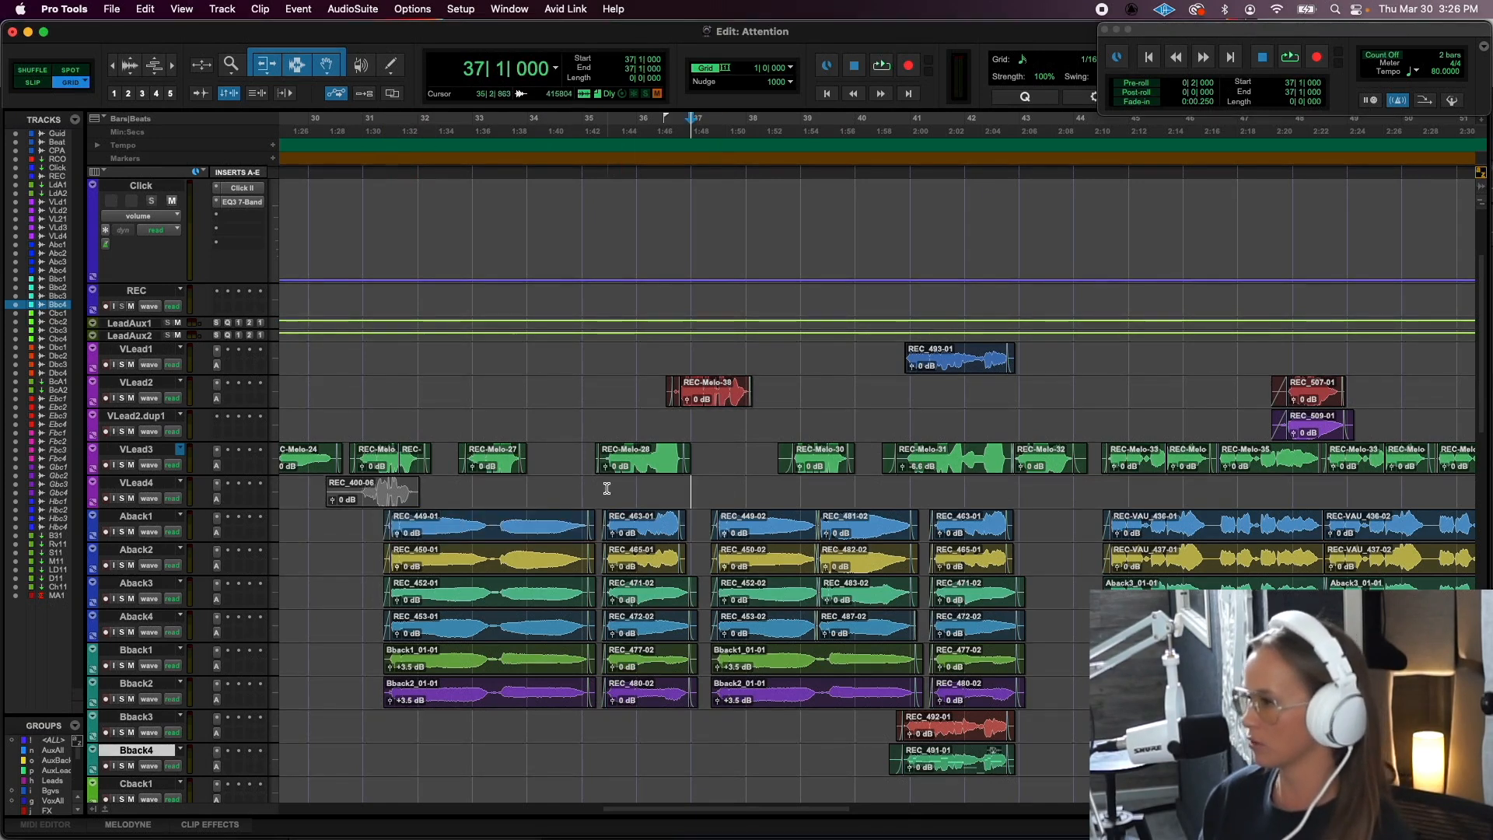
{"action": "left_click_drag", "start_coordinate": [606, 488], "coordinate": [686, 487]}
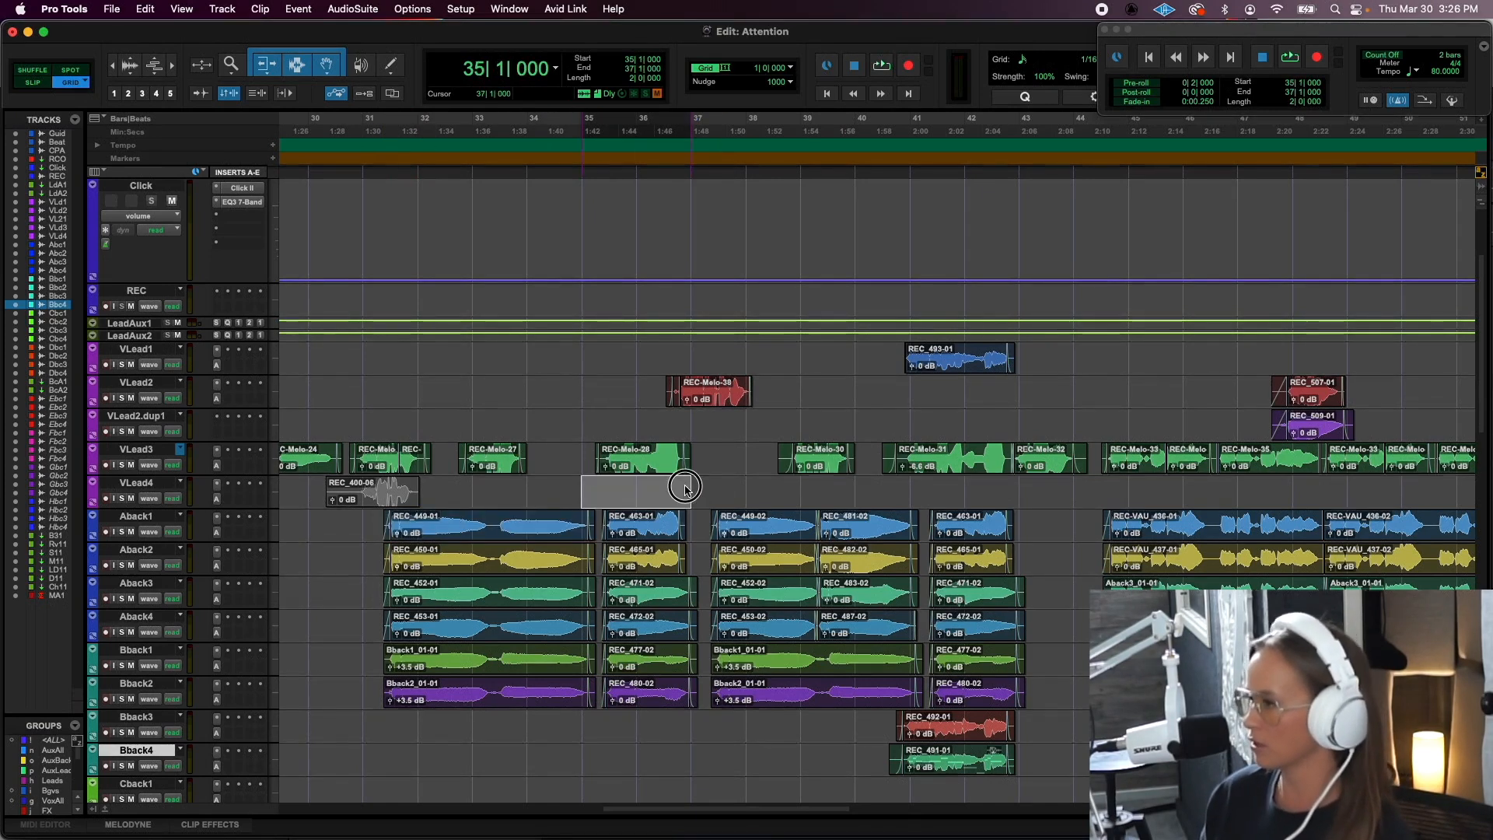
- Inspect the added REC_492-01 layer on Bback3 and audition the full stack from bar 41
{"action": "left_click", "coordinate": [882, 724]}
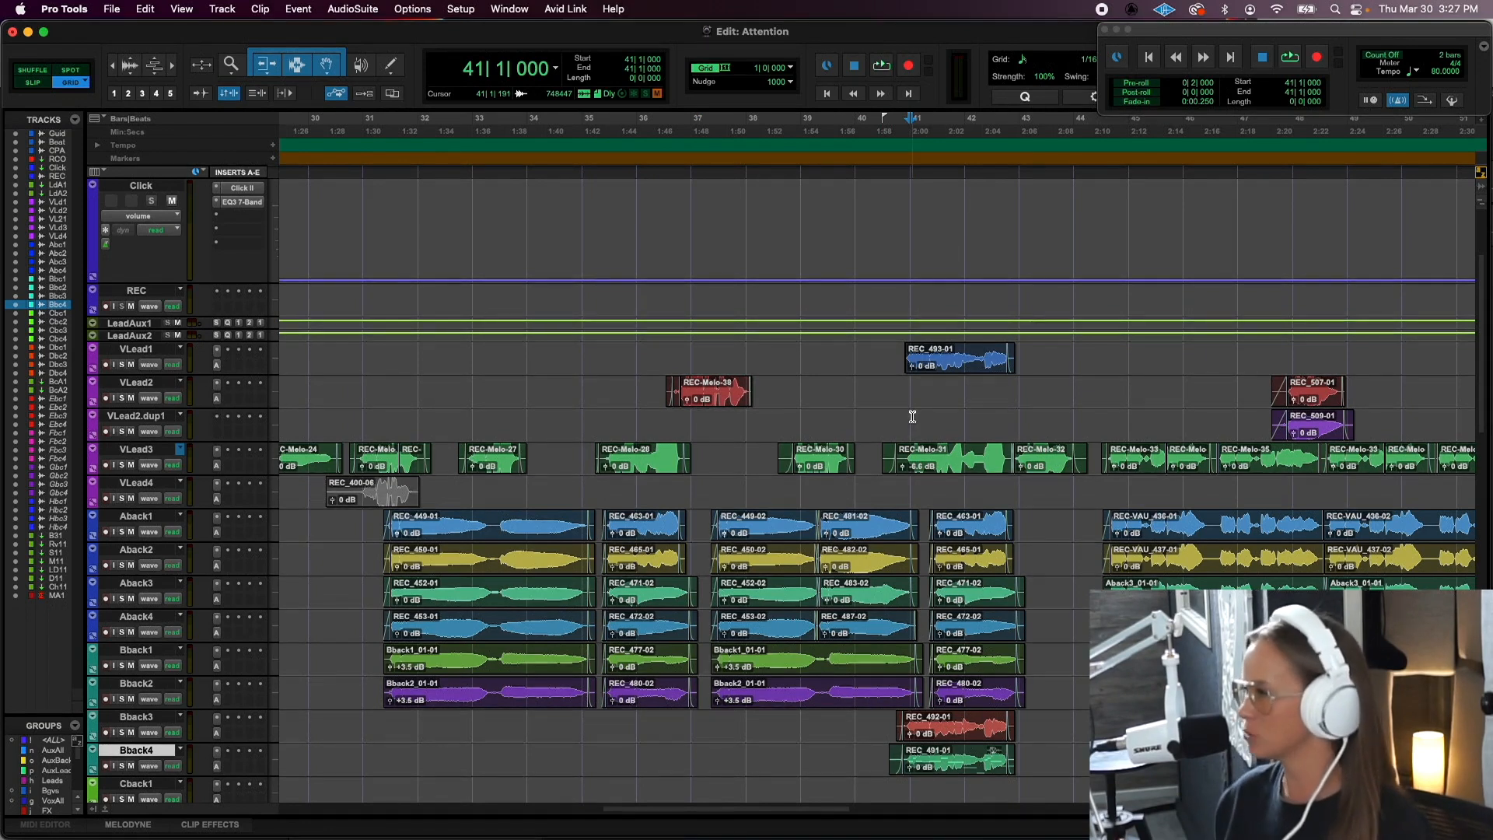
{"action": "left_click", "coordinate": [943, 733]}
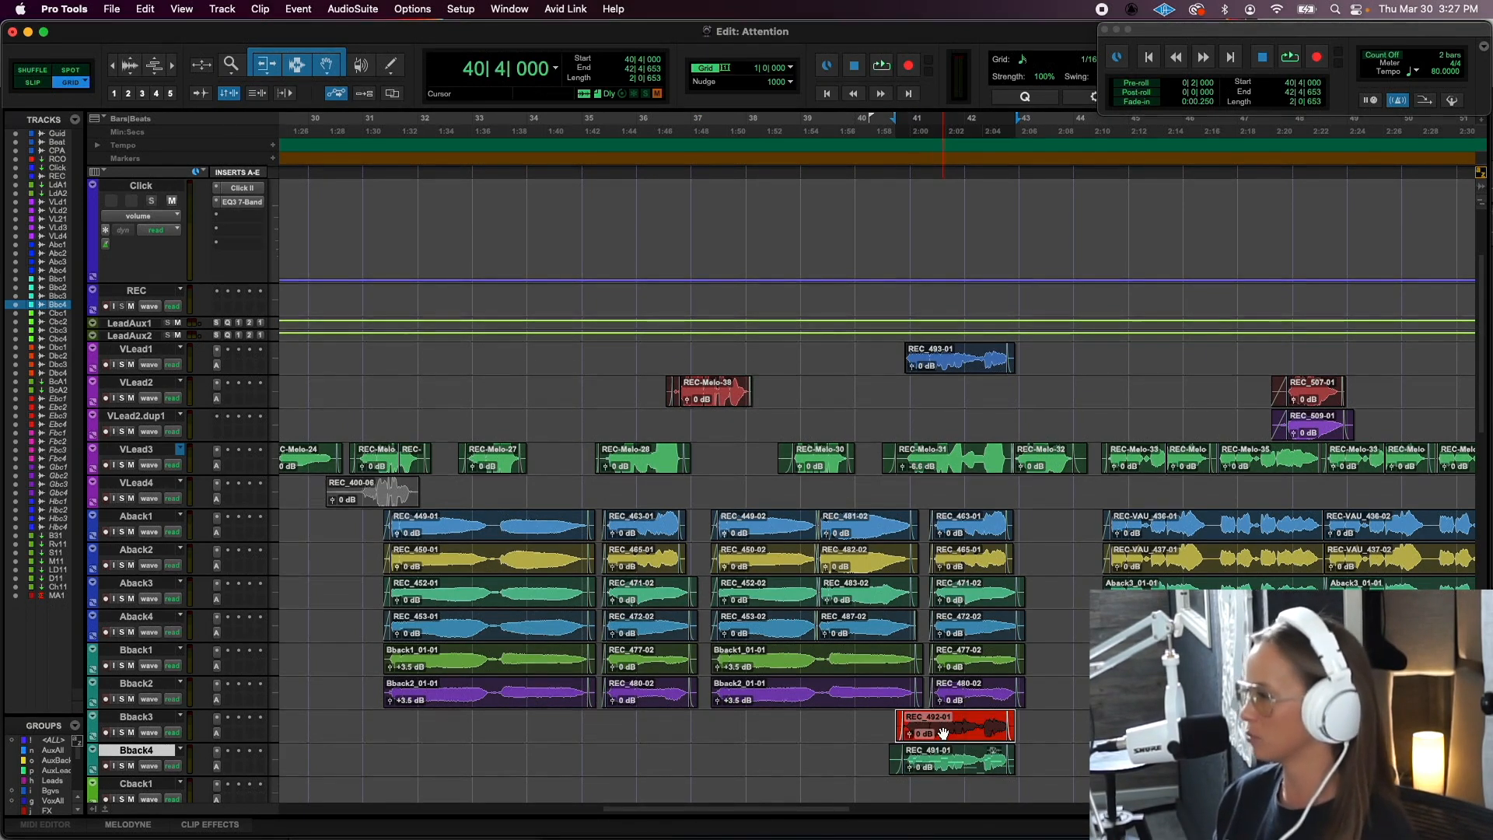
{"action": "left_click", "coordinate": [878, 716]}
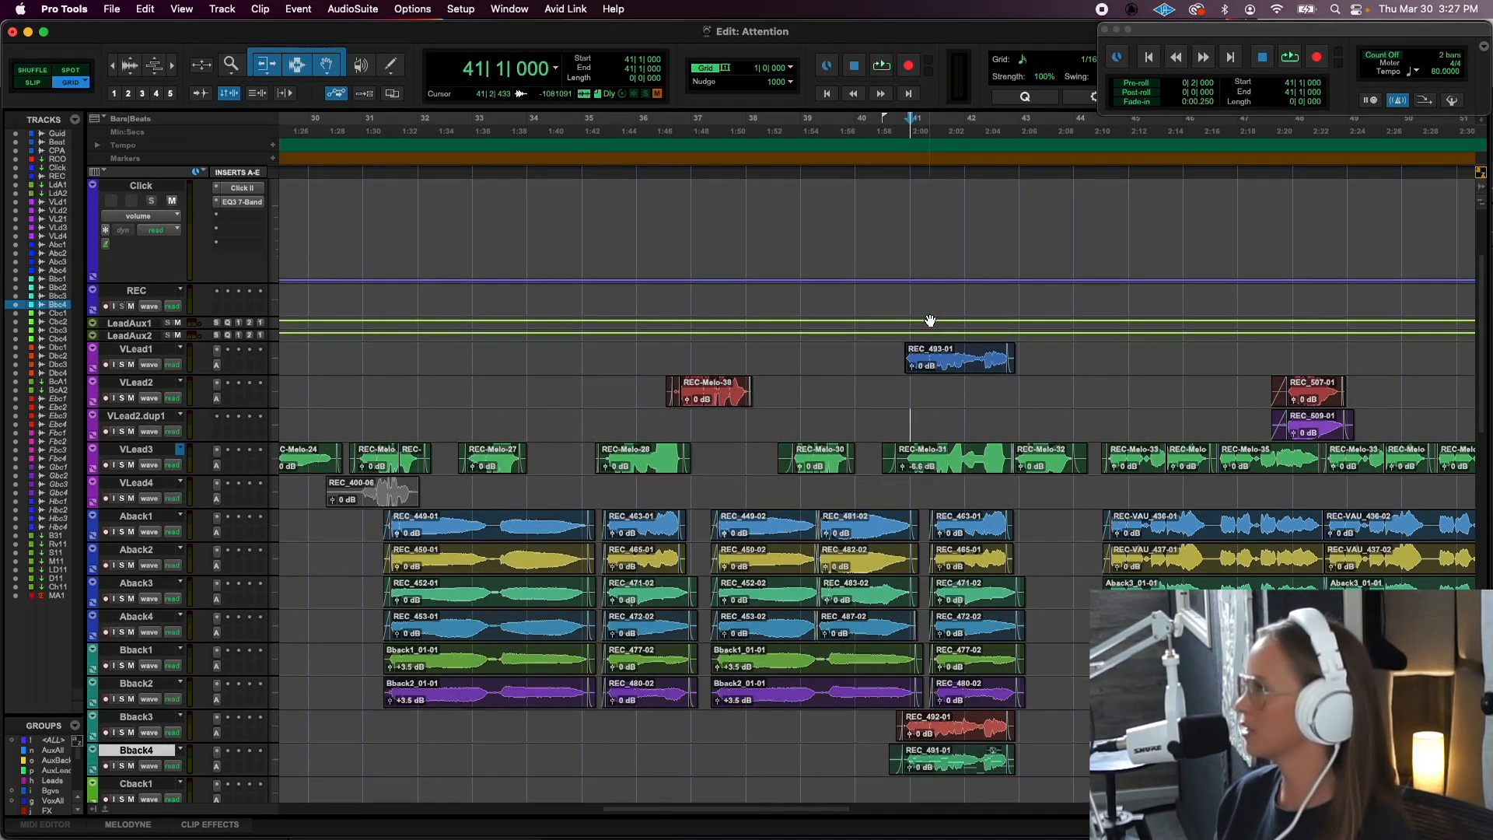
{"action": "key", "text": "space"}
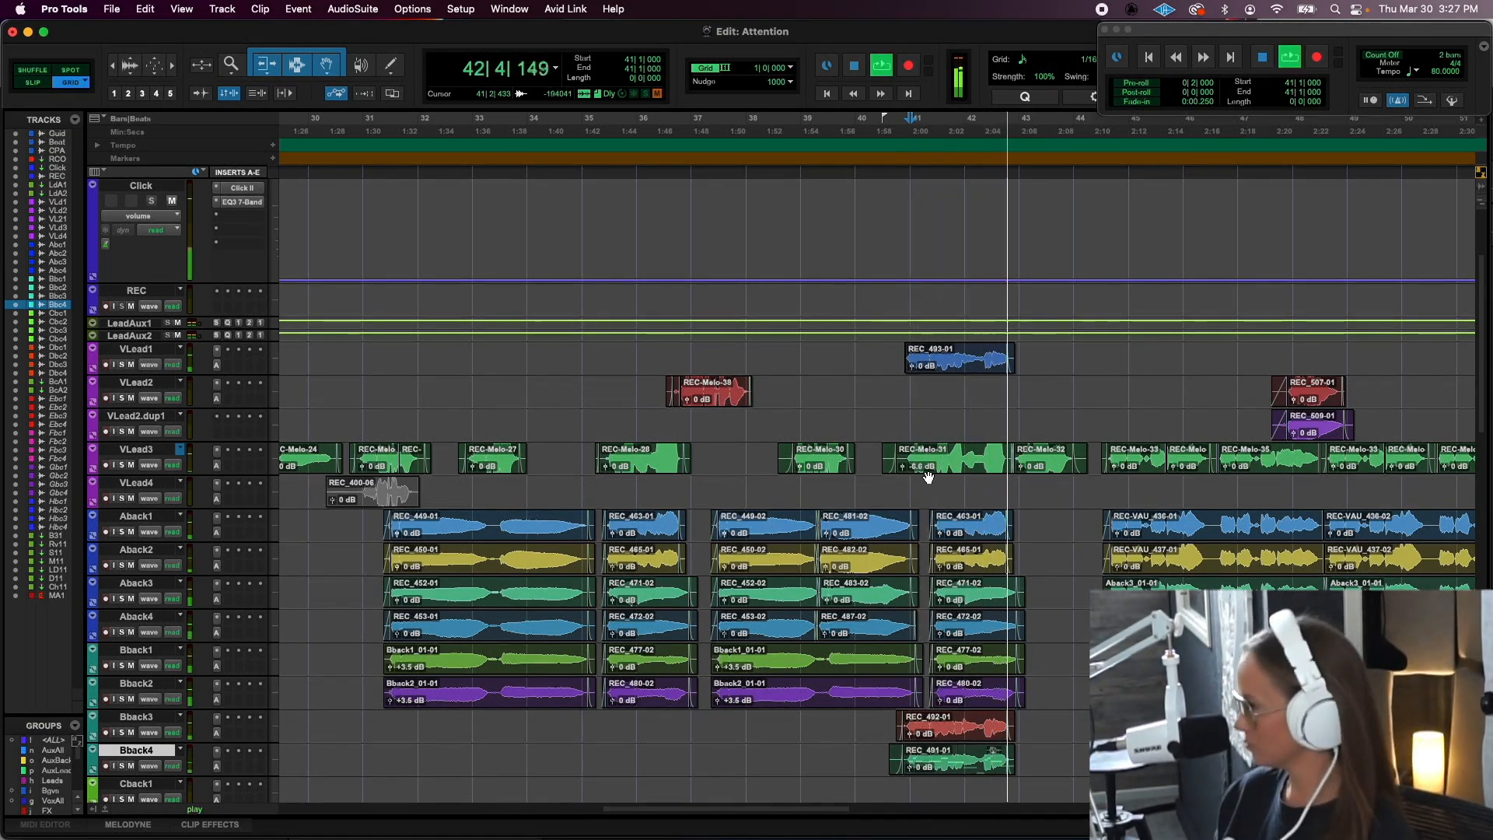
{"action": "key", "text": "space"}
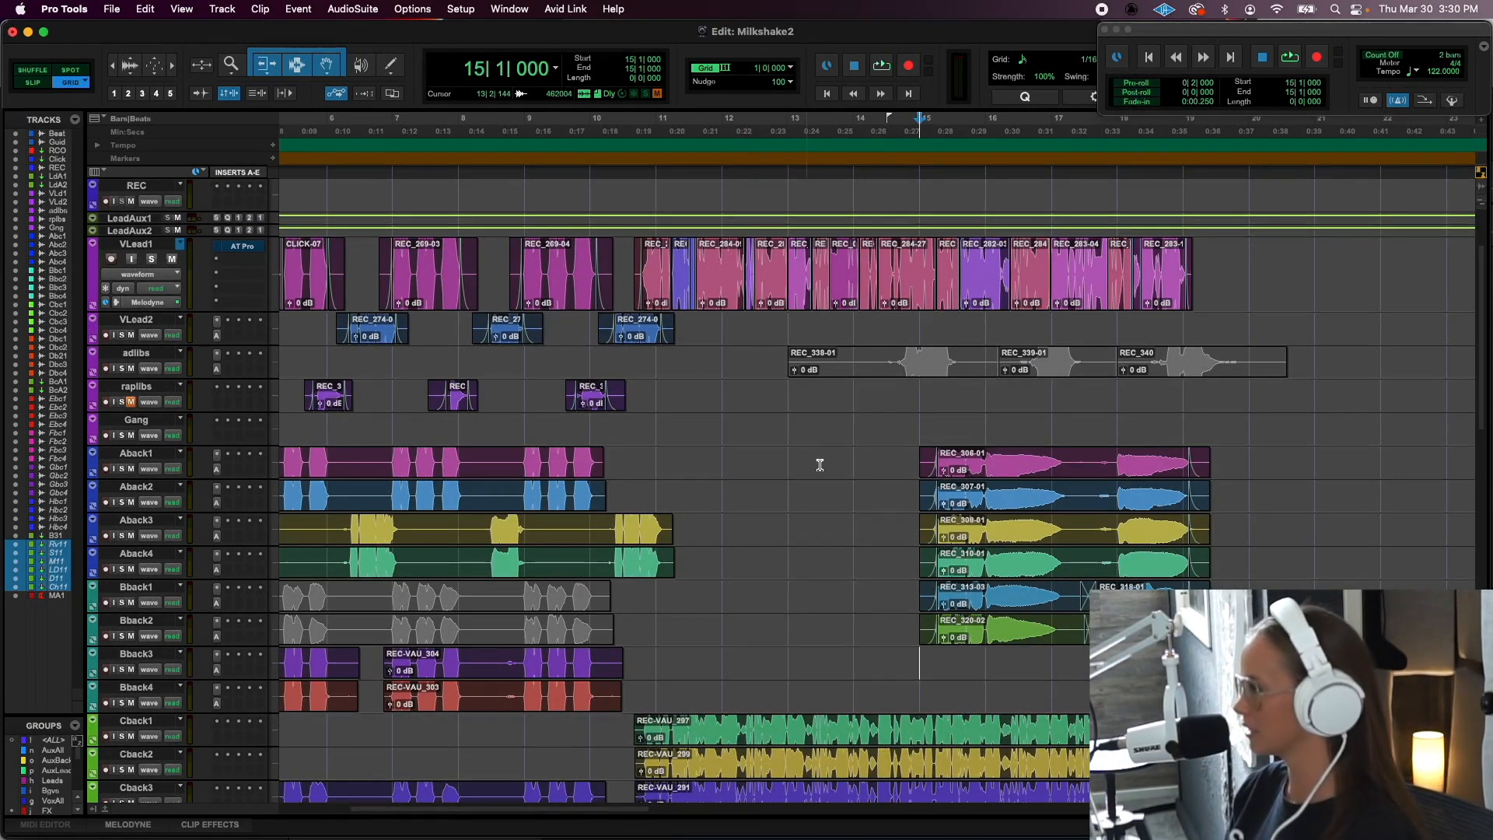
- In the Milkshake2 session, play the section from bar 14, and solo Aback1 through Bback2 to audition them from bar 15
{"action": "left_click", "coordinate": [860, 452]}
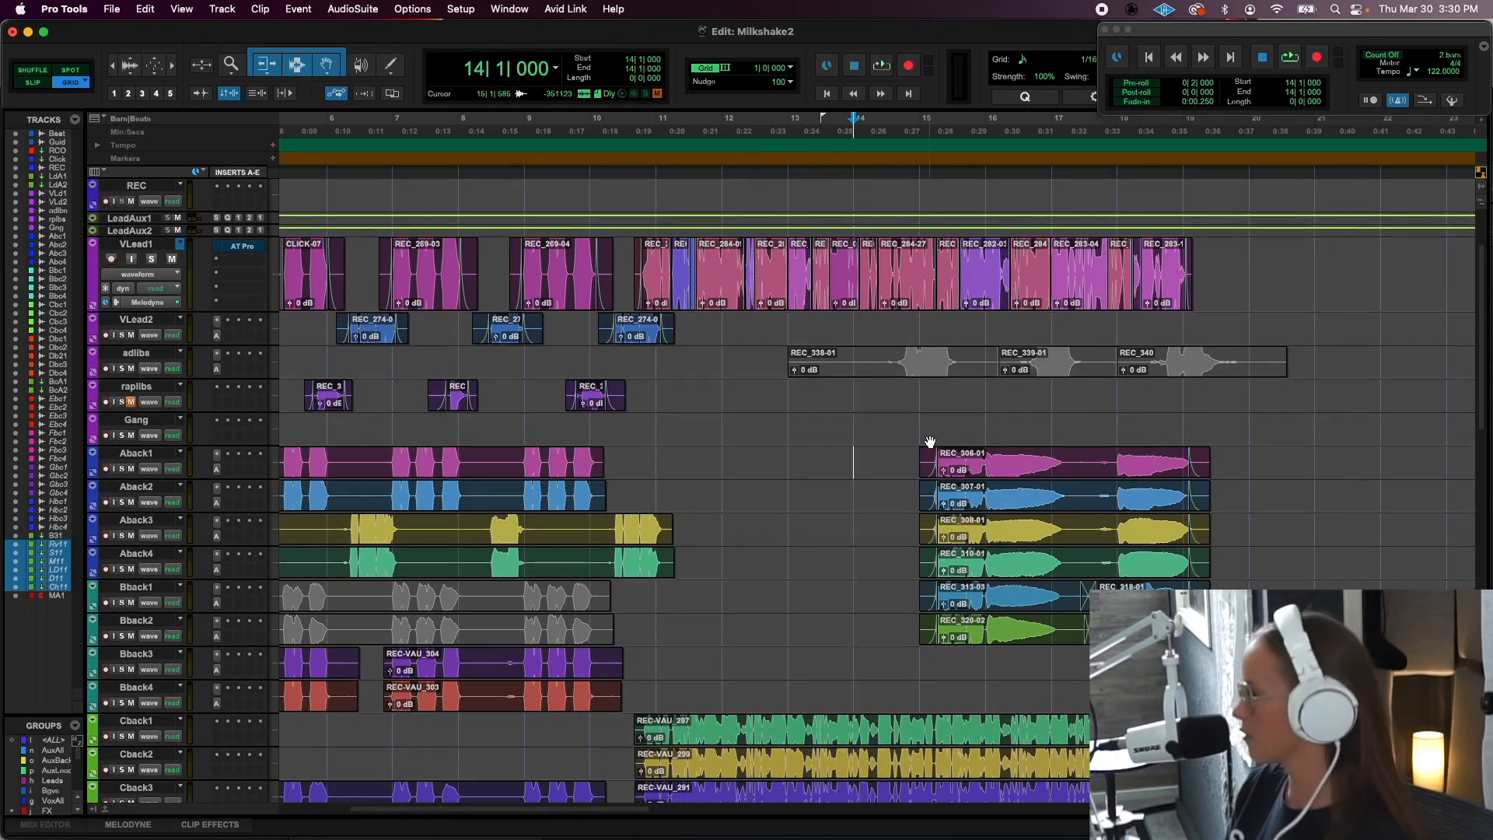
{"action": "key", "text": "space"}
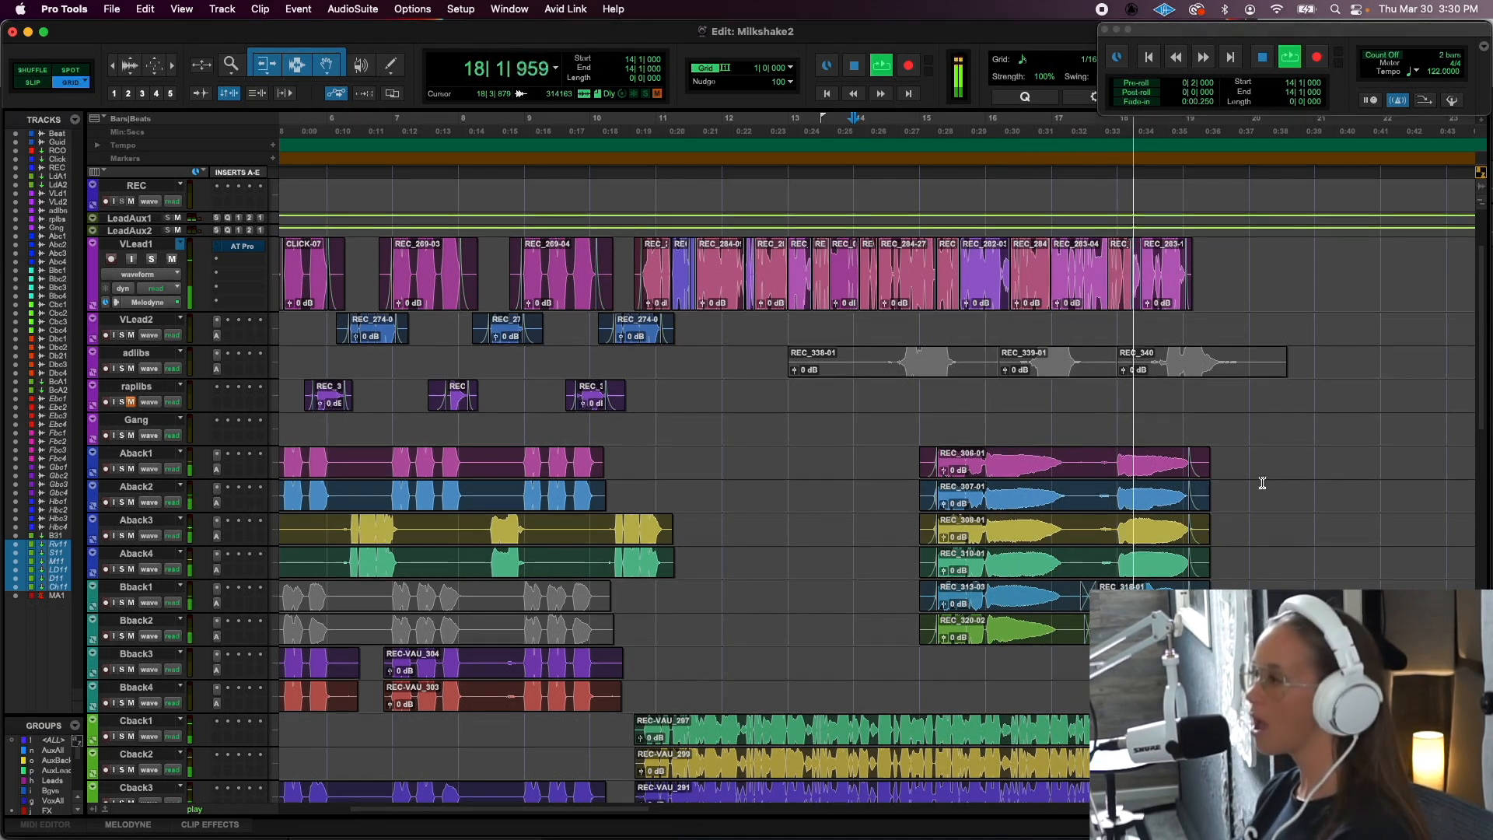
{"action": "left_click", "coordinate": [947, 420]}
{"action": "key", "text": "space"}
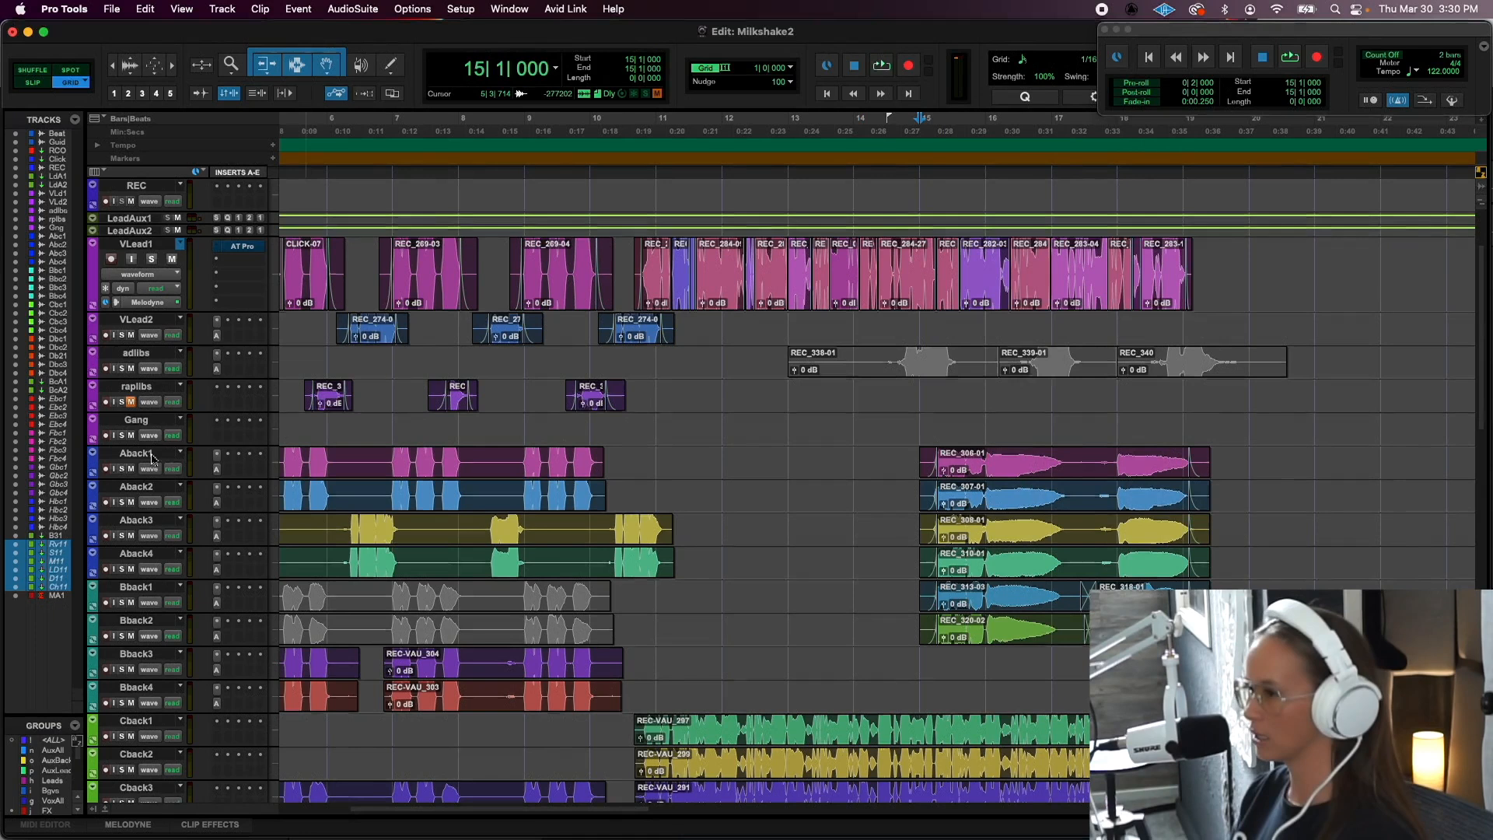
{"action": "left_click", "coordinate": [143, 453]}
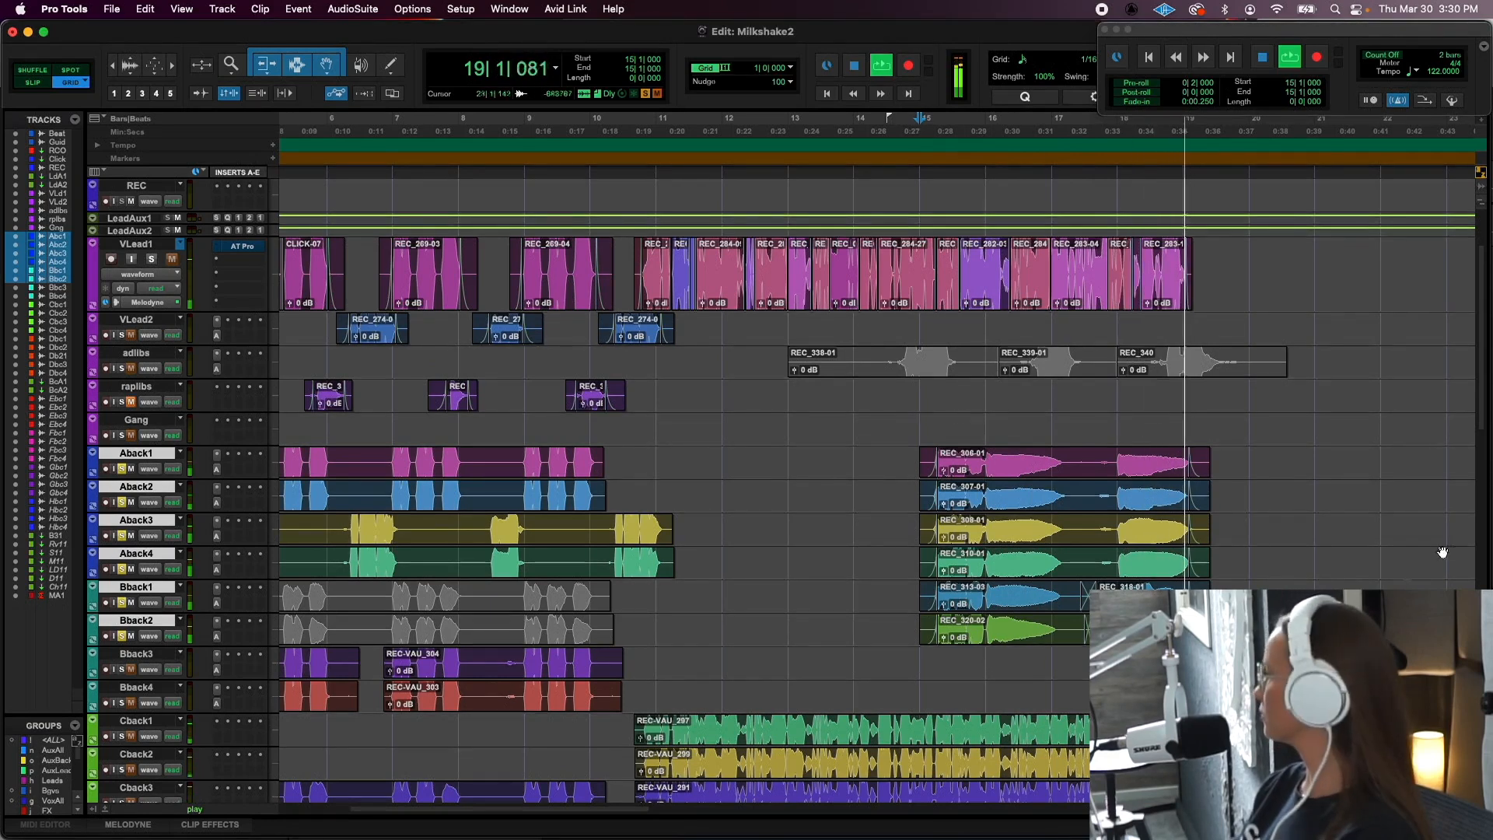
- Stop the playback, highlight the REC_306-01 clip on Aback1 around bar 15, and place the cursor at bar 11
{"action": "key", "text": "space"}
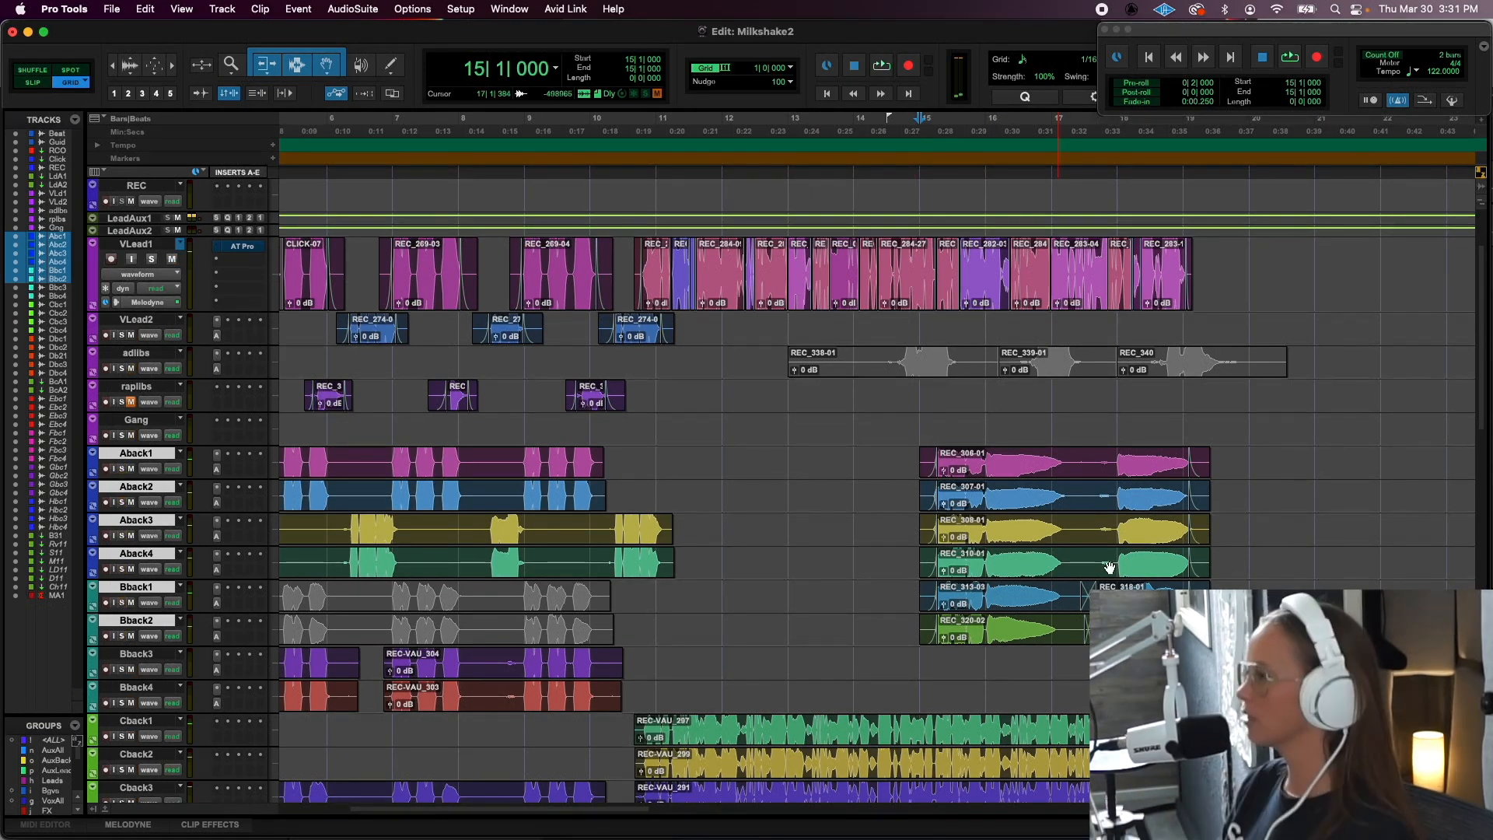
{"action": "left_click", "coordinate": [1024, 468]}
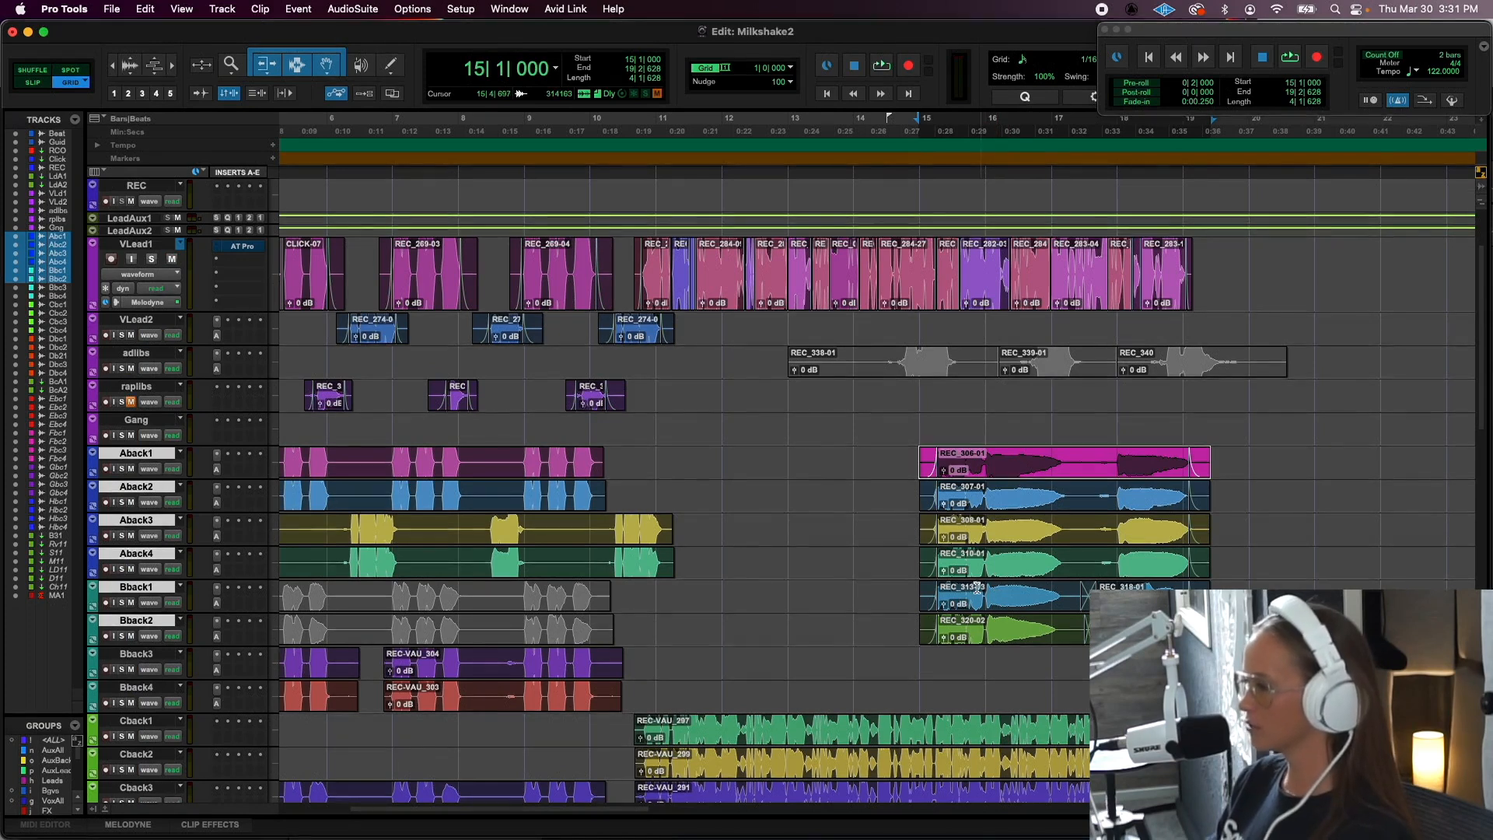
{"action": "scroll", "coordinate": [987, 591], "scroll_direction": "down", "scroll_amount": 2}
{"action": "scroll", "coordinate": [987, 590], "scroll_direction": "left", "scroll_amount": 3}
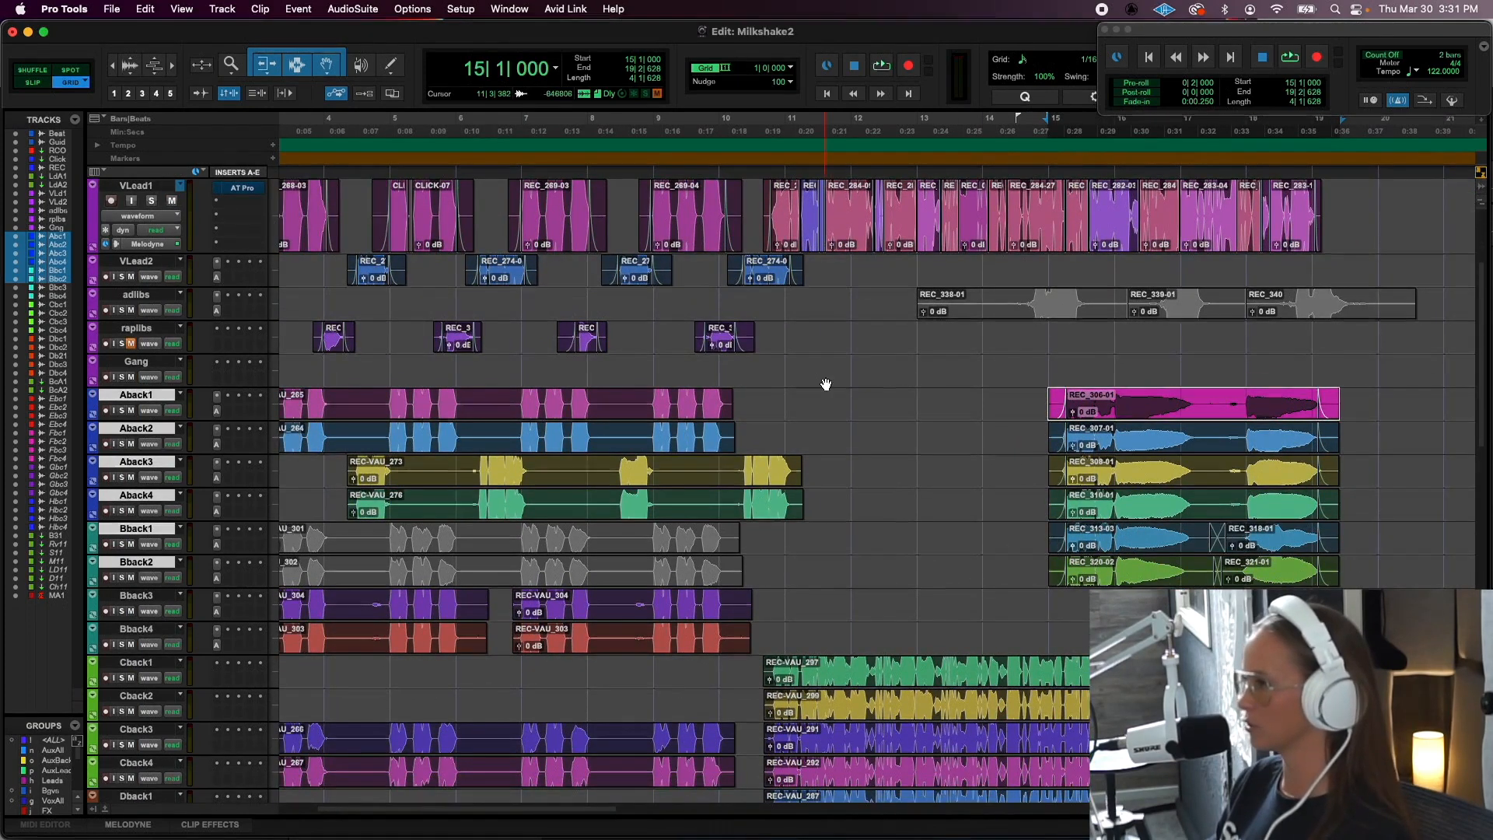
{"action": "left_click", "coordinate": [785, 362]}
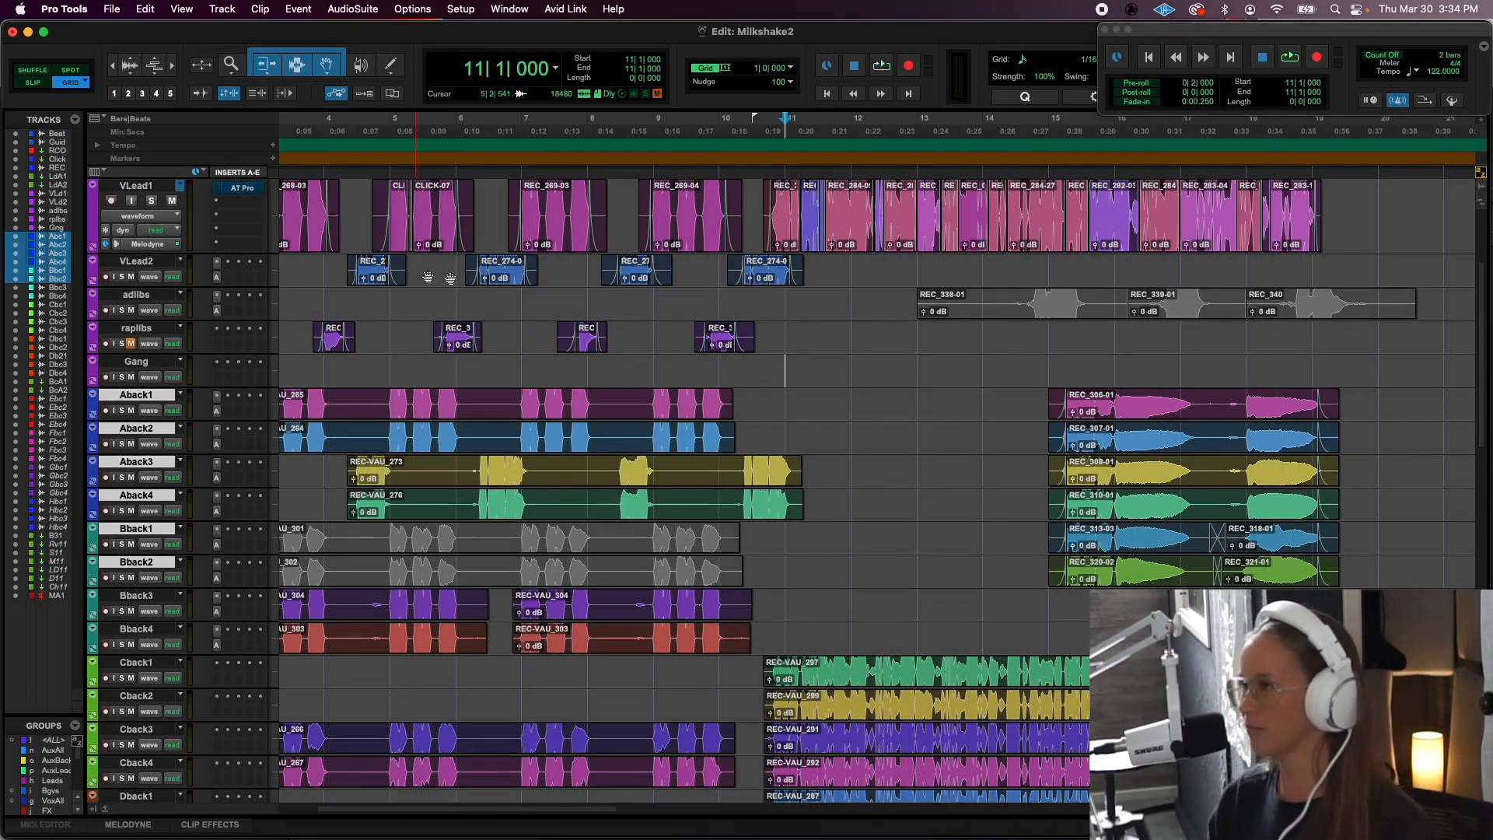
- Highlight bars 3 to 11 across VLead2 and adlibs, return to bar 3, and select the first VLead2 clip
{"action": "scroll", "coordinate": [492, 328], "scroll_direction": "left", "scroll_amount": 5}
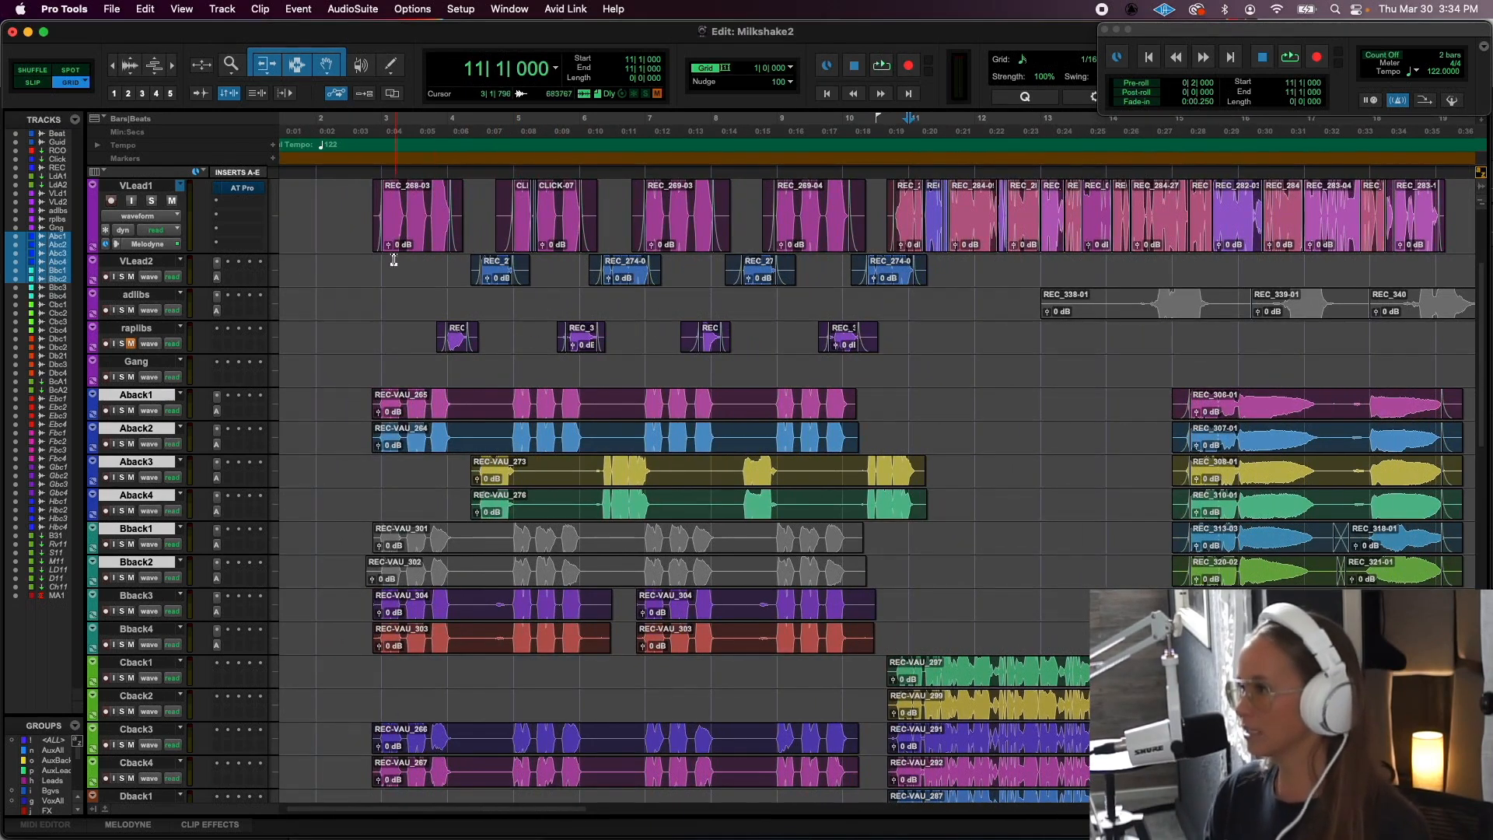
{"action": "left_click_drag", "start_coordinate": [394, 259], "coordinate": [905, 322]}
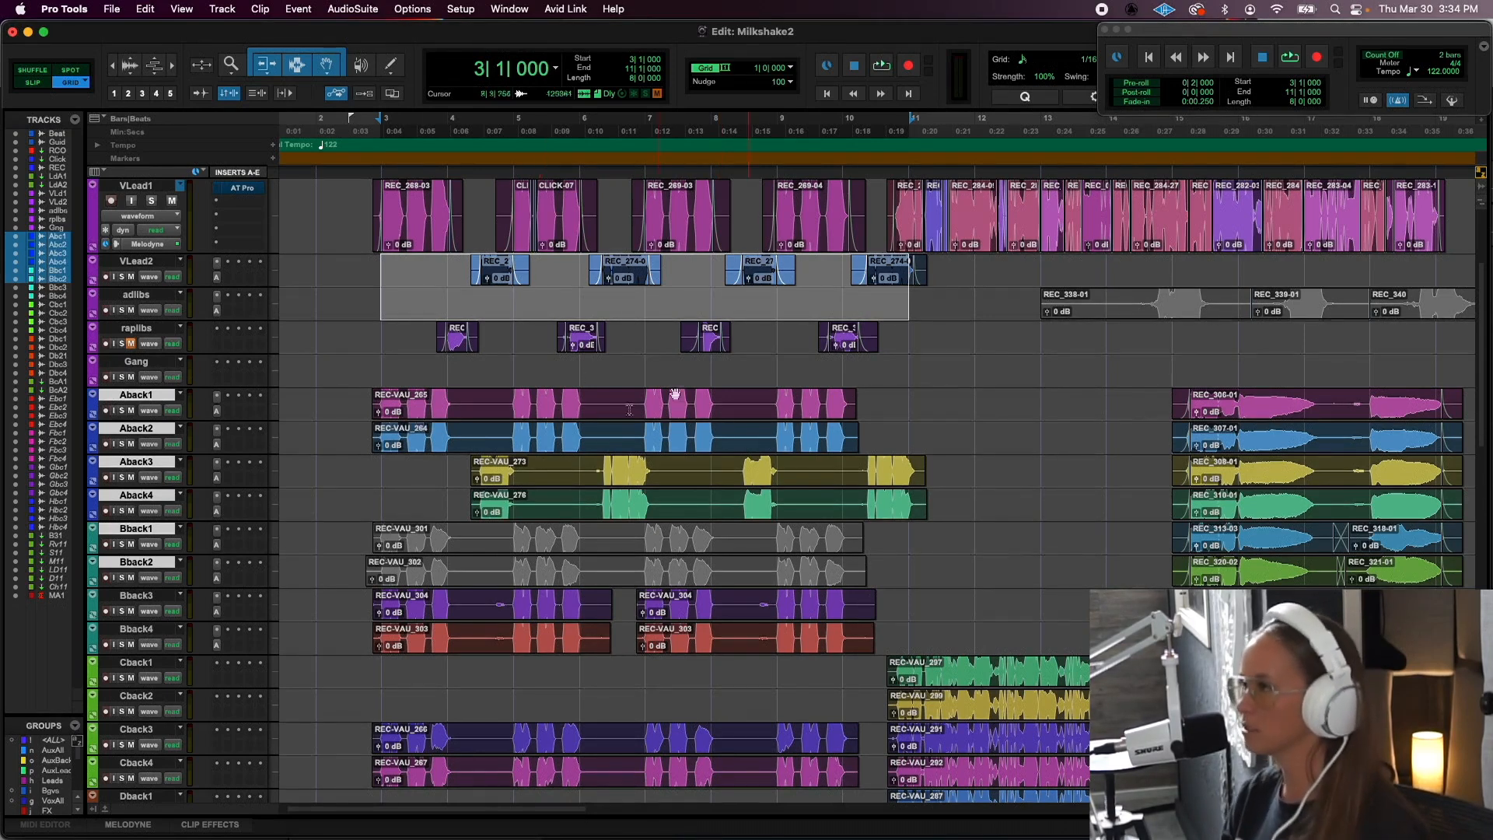
{"action": "left_click", "coordinate": [410, 285]}
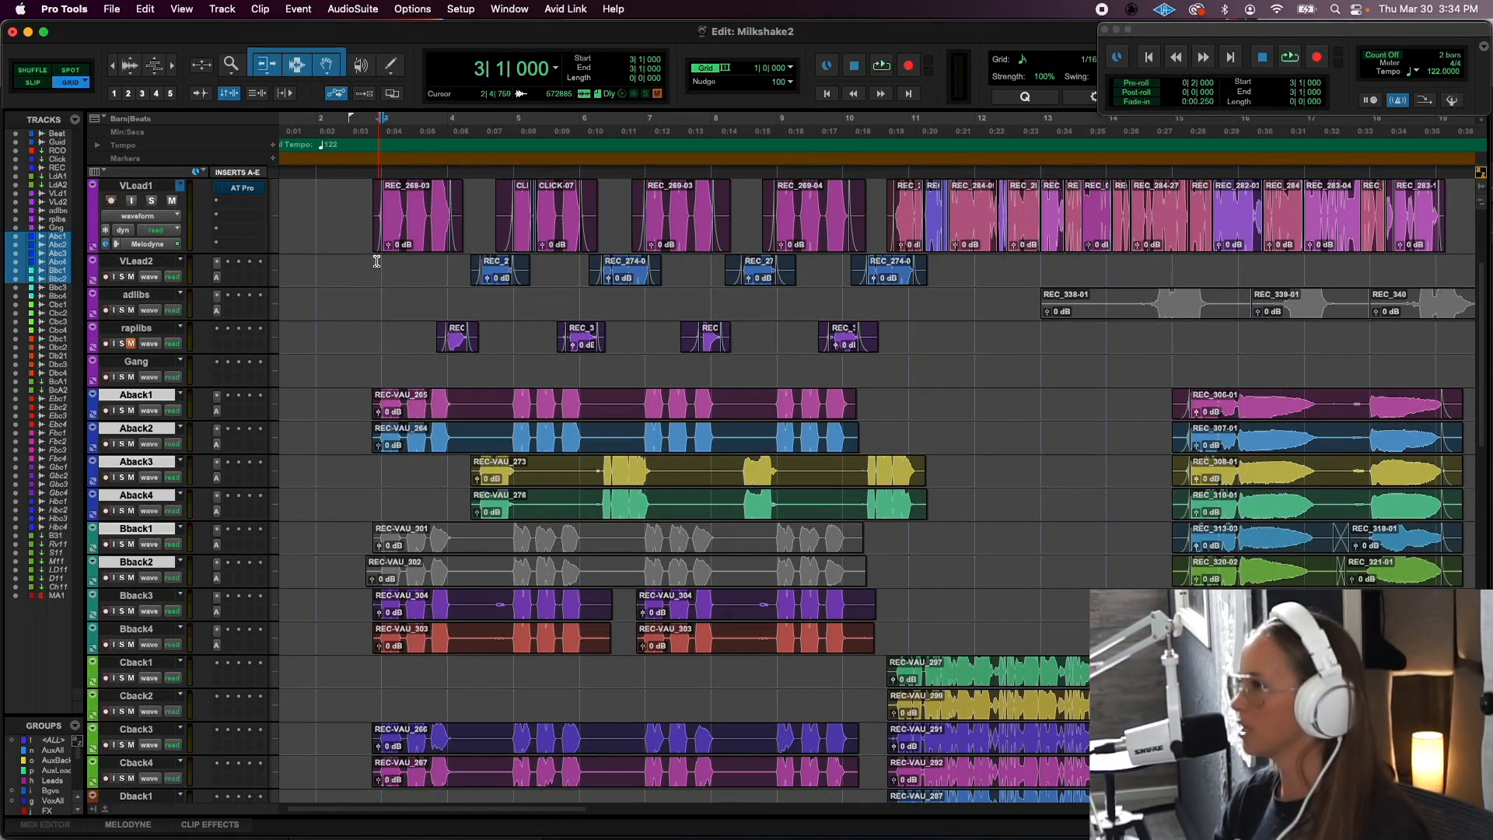
{"action": "left_click", "coordinate": [490, 280]}
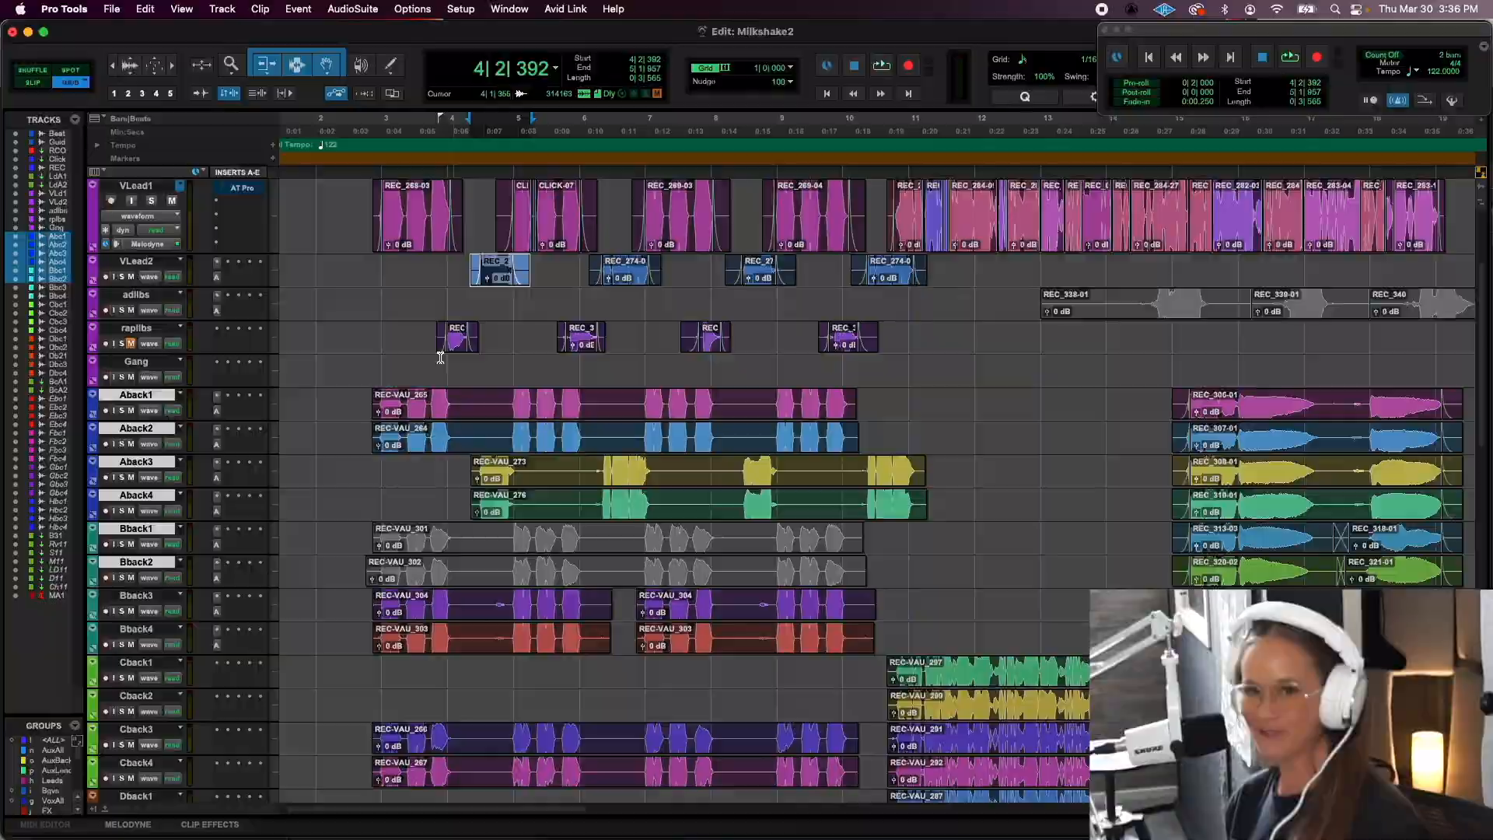
- Unmute the "cant sing that high - octave" clip on Dback3, trim its start to 6|3|681, and add a fade-in up to 6|4|855
{"action": "scroll", "coordinate": [560, 643], "scroll_direction": "down", "scroll_amount": 6}
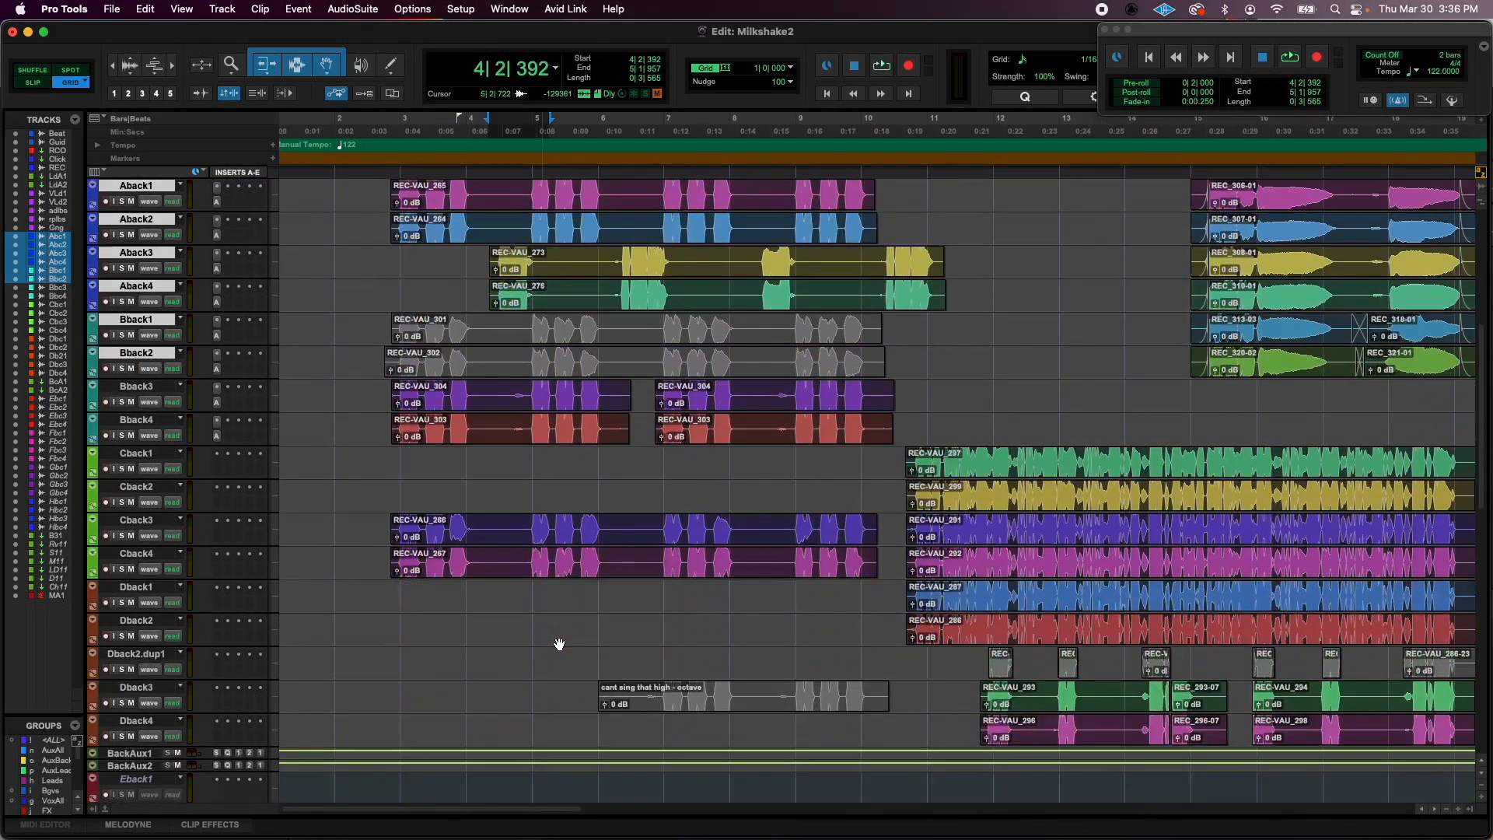
{"action": "left_click", "coordinate": [721, 714]}
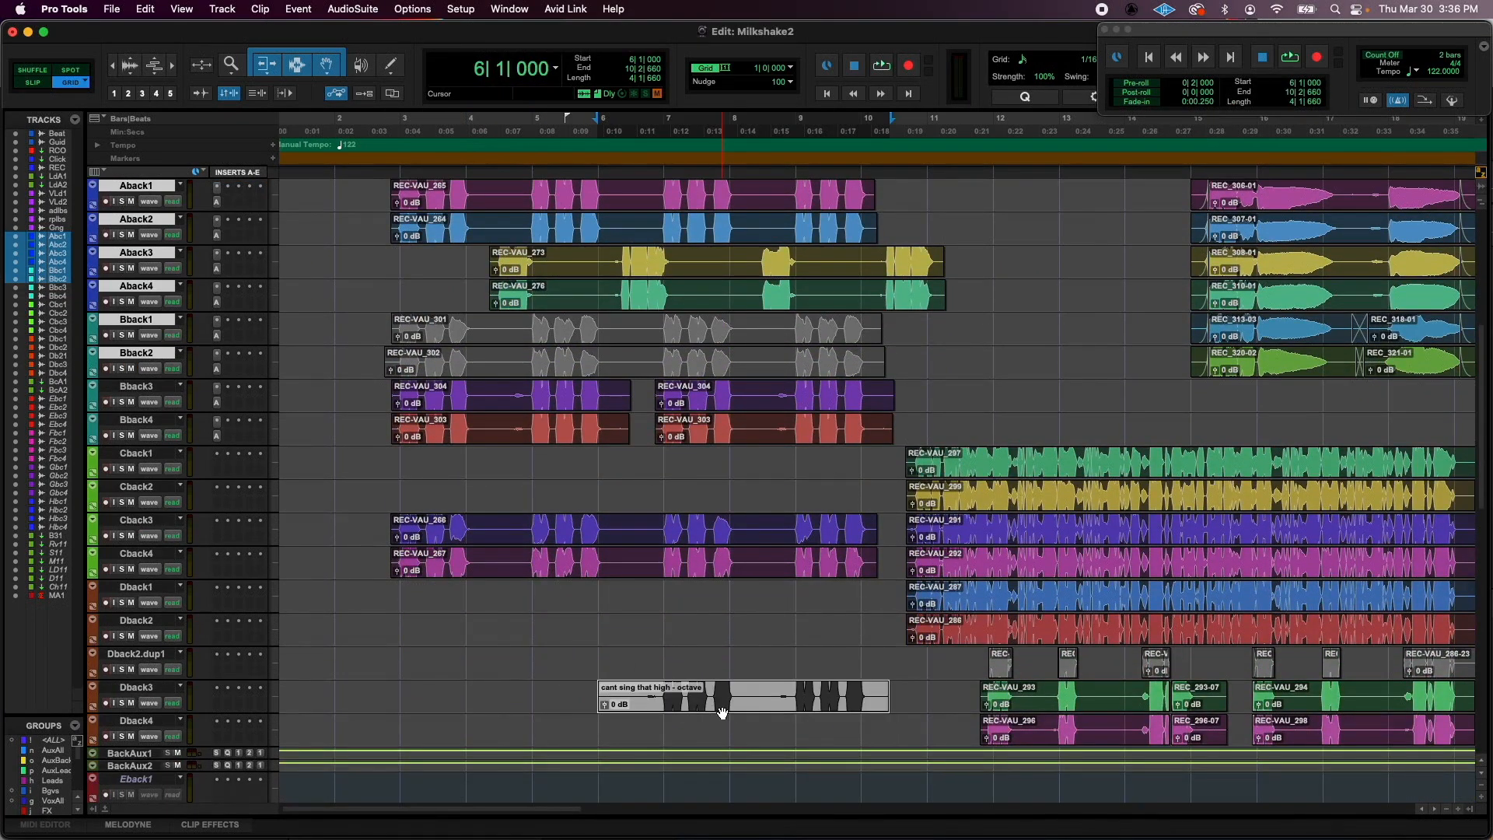
{"action": "key", "text": "super+m"}
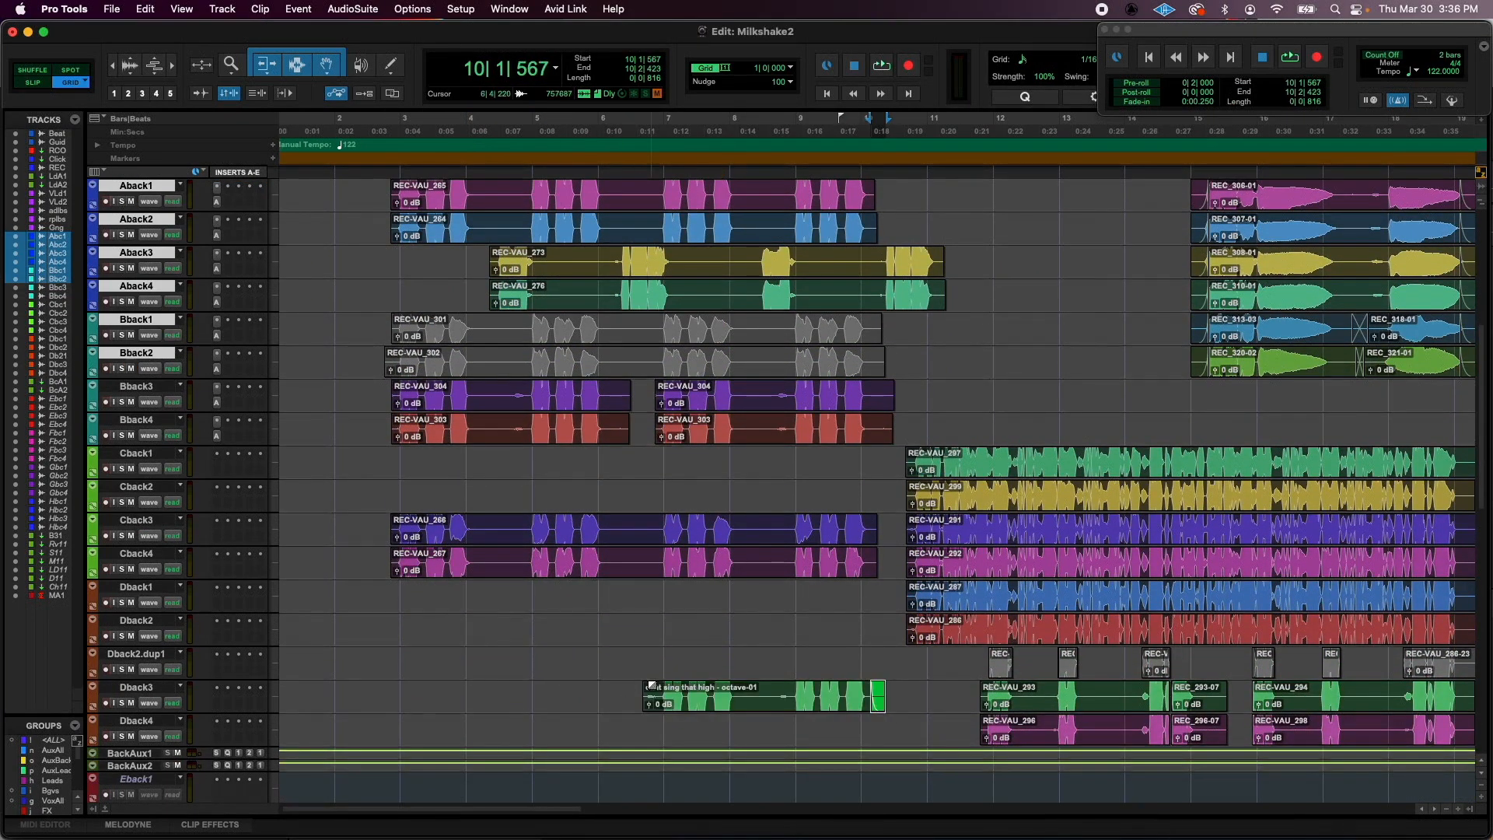
{"action": "left_click_drag", "start_coordinate": [651, 683], "coordinate": [662, 681]}
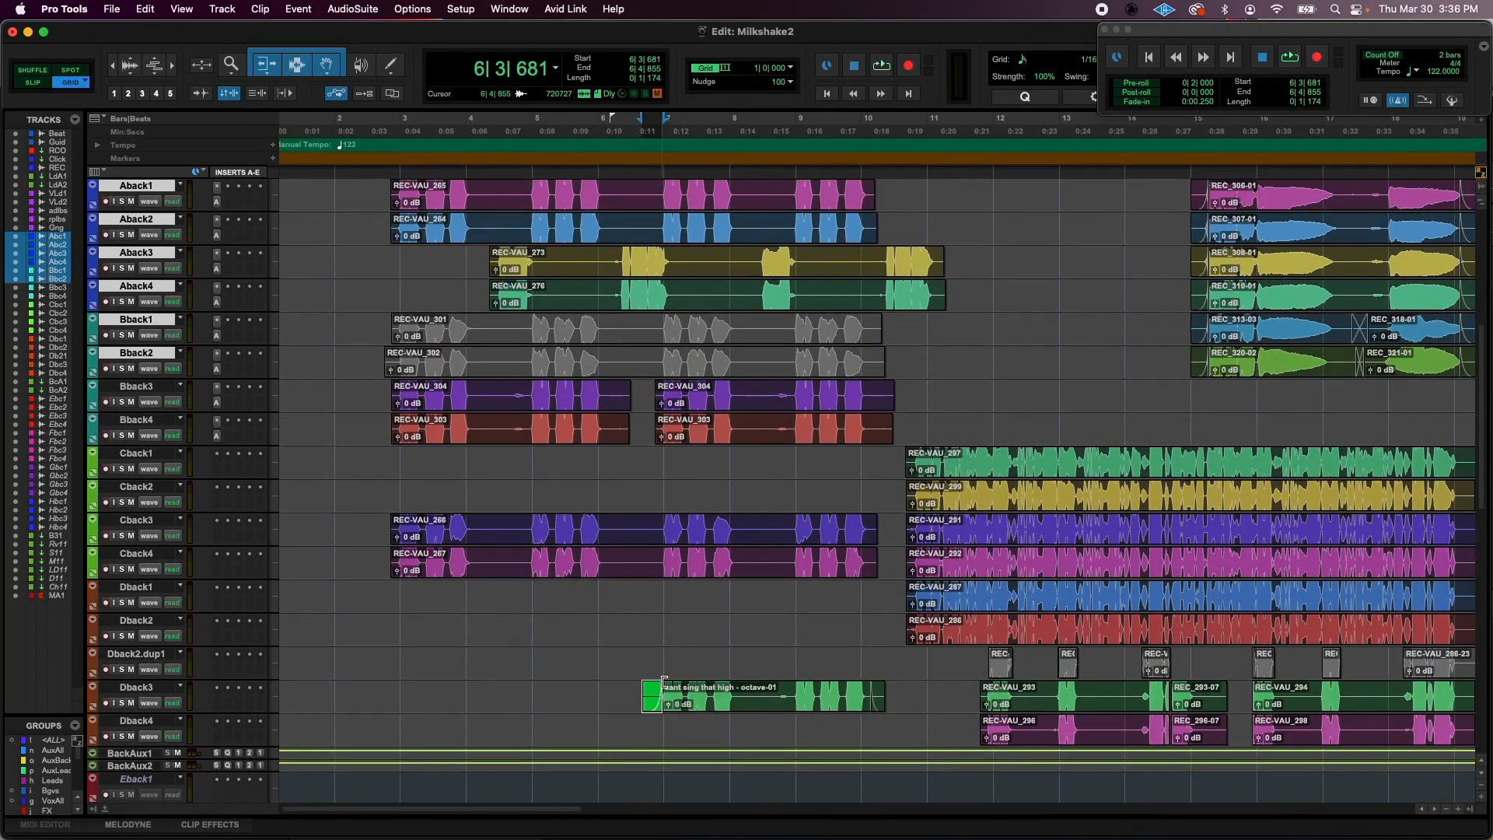
{"action": "double_click", "coordinate": [754, 714]}
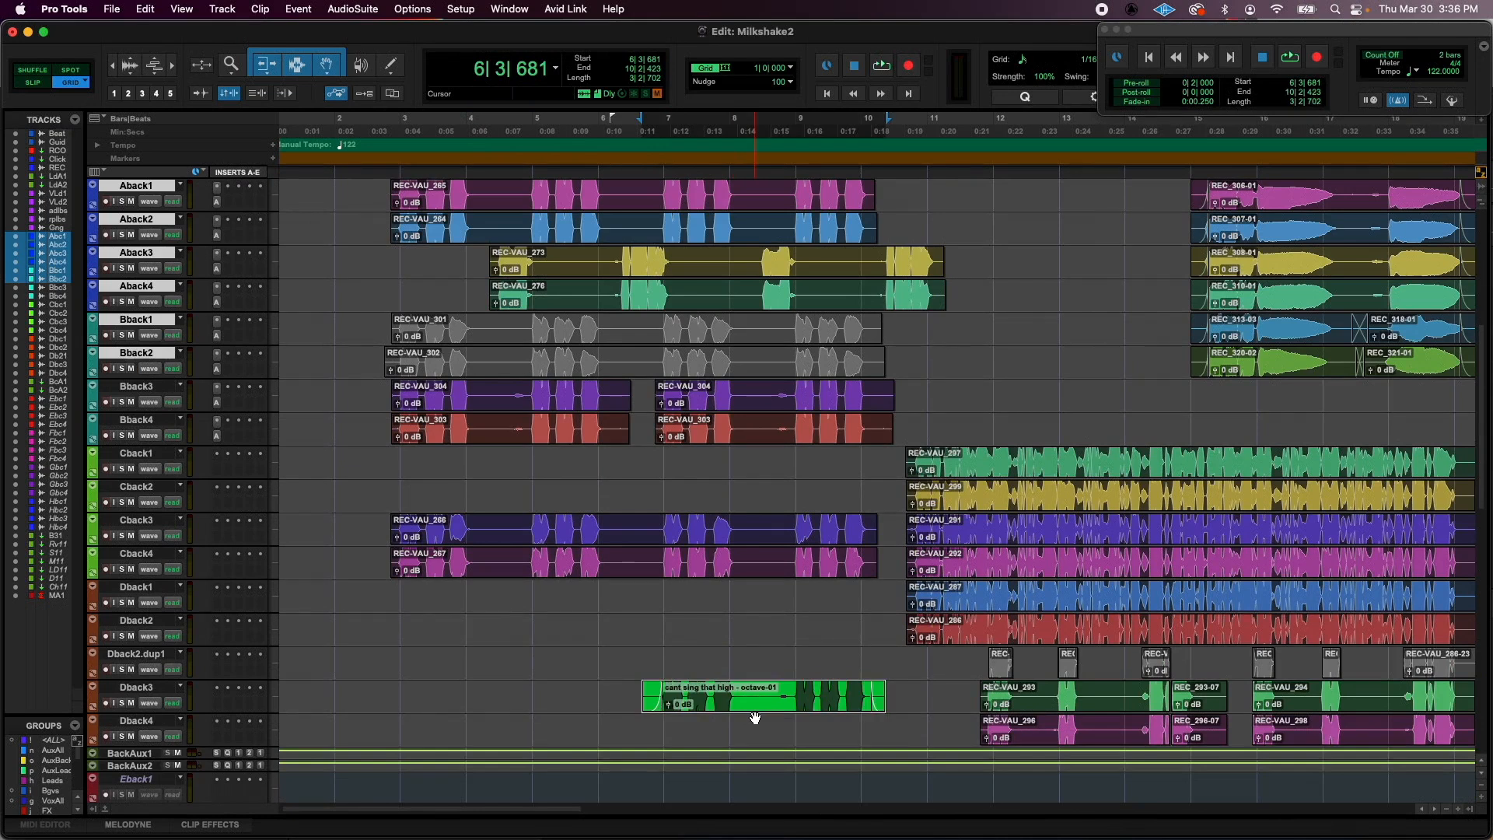
- Open the Dback3 track for editing in Melodyne
{"action": "left_click", "coordinate": [137, 689]}
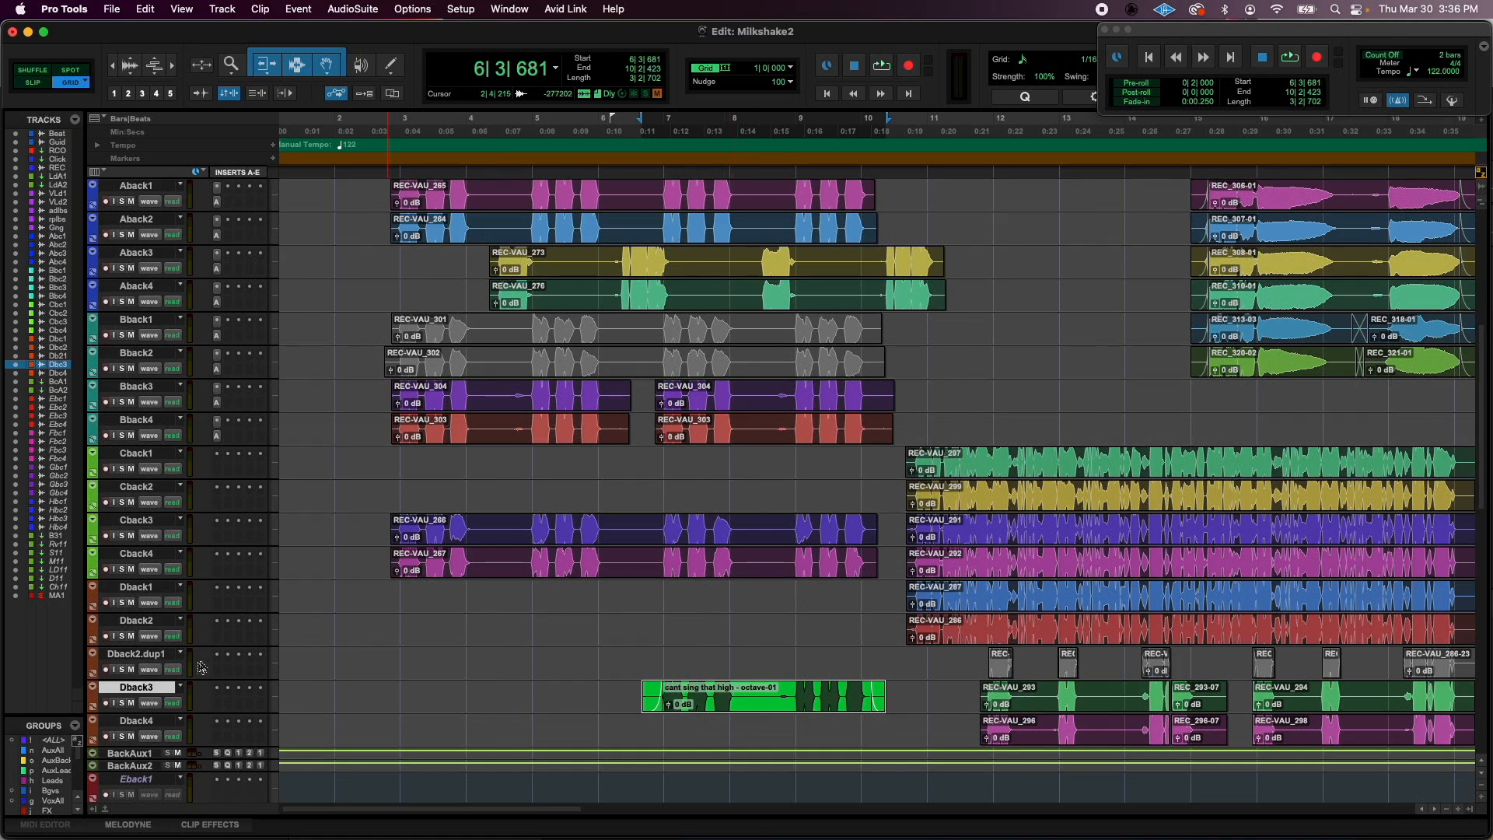
{"action": "right_click", "coordinate": [163, 690]}
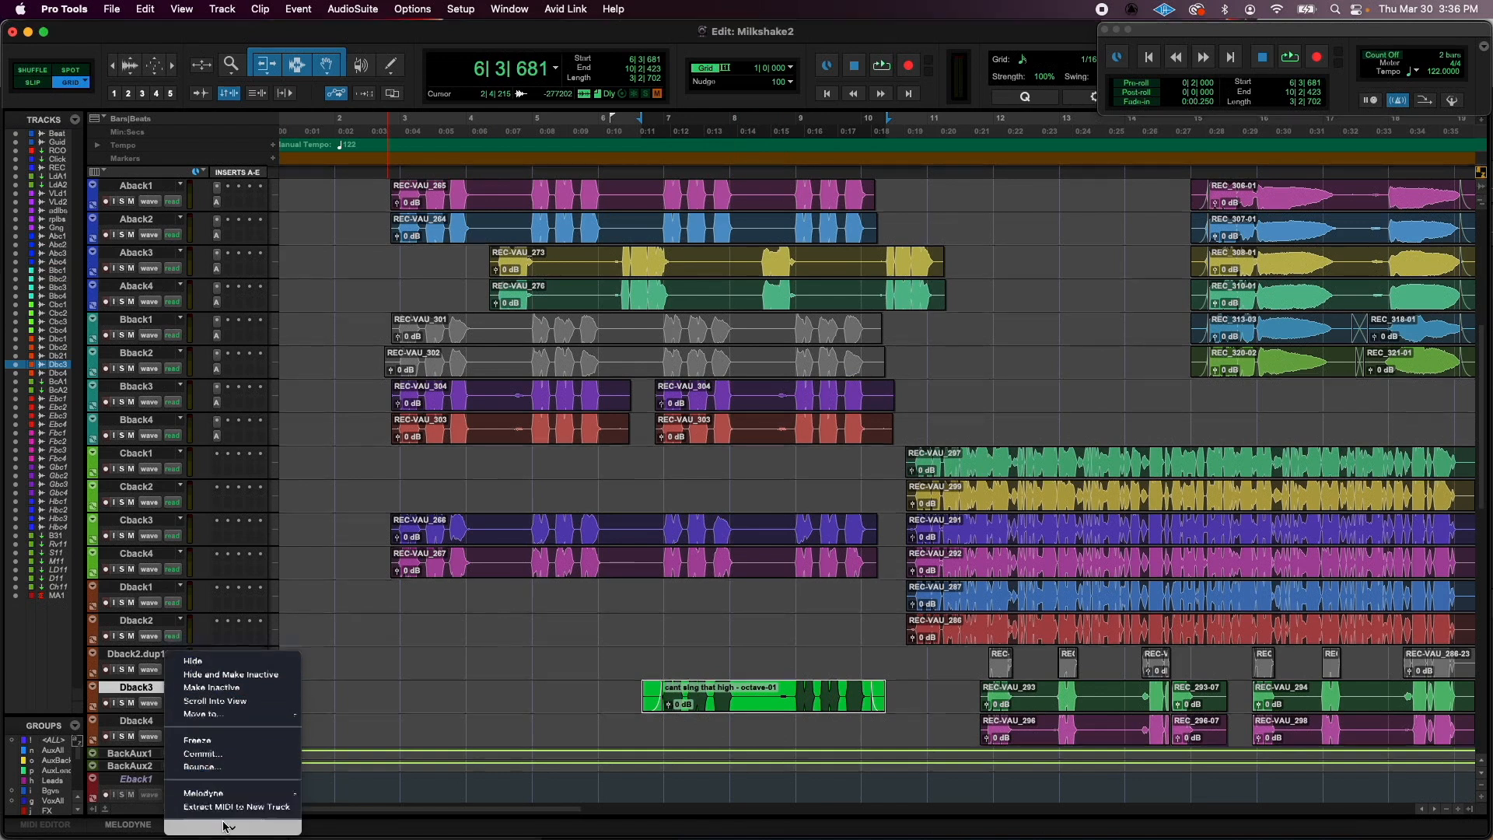
{"action": "mouse_move", "coordinate": [233, 699]}
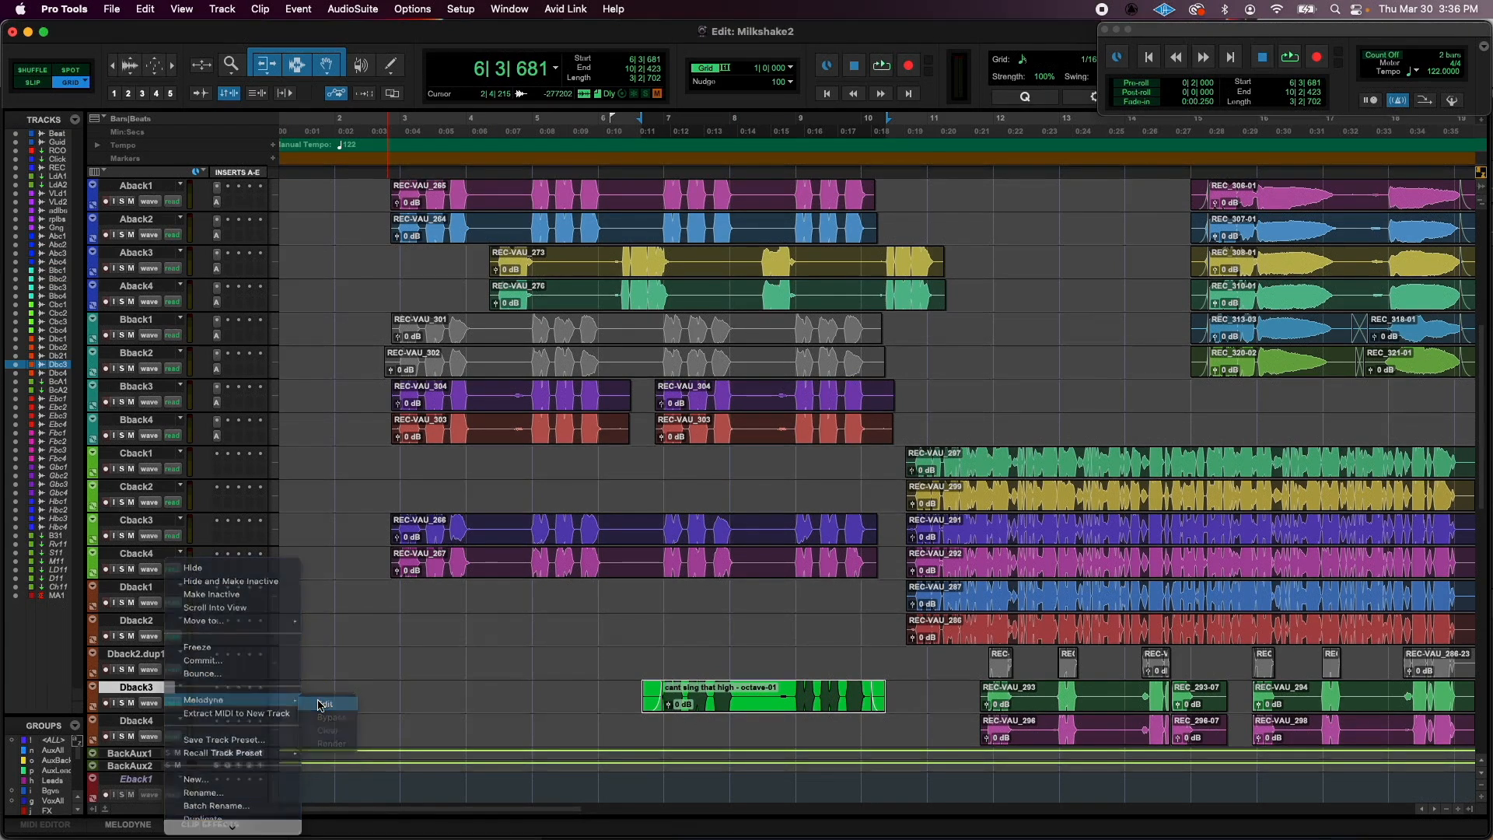
{"action": "left_click", "coordinate": [319, 702]}
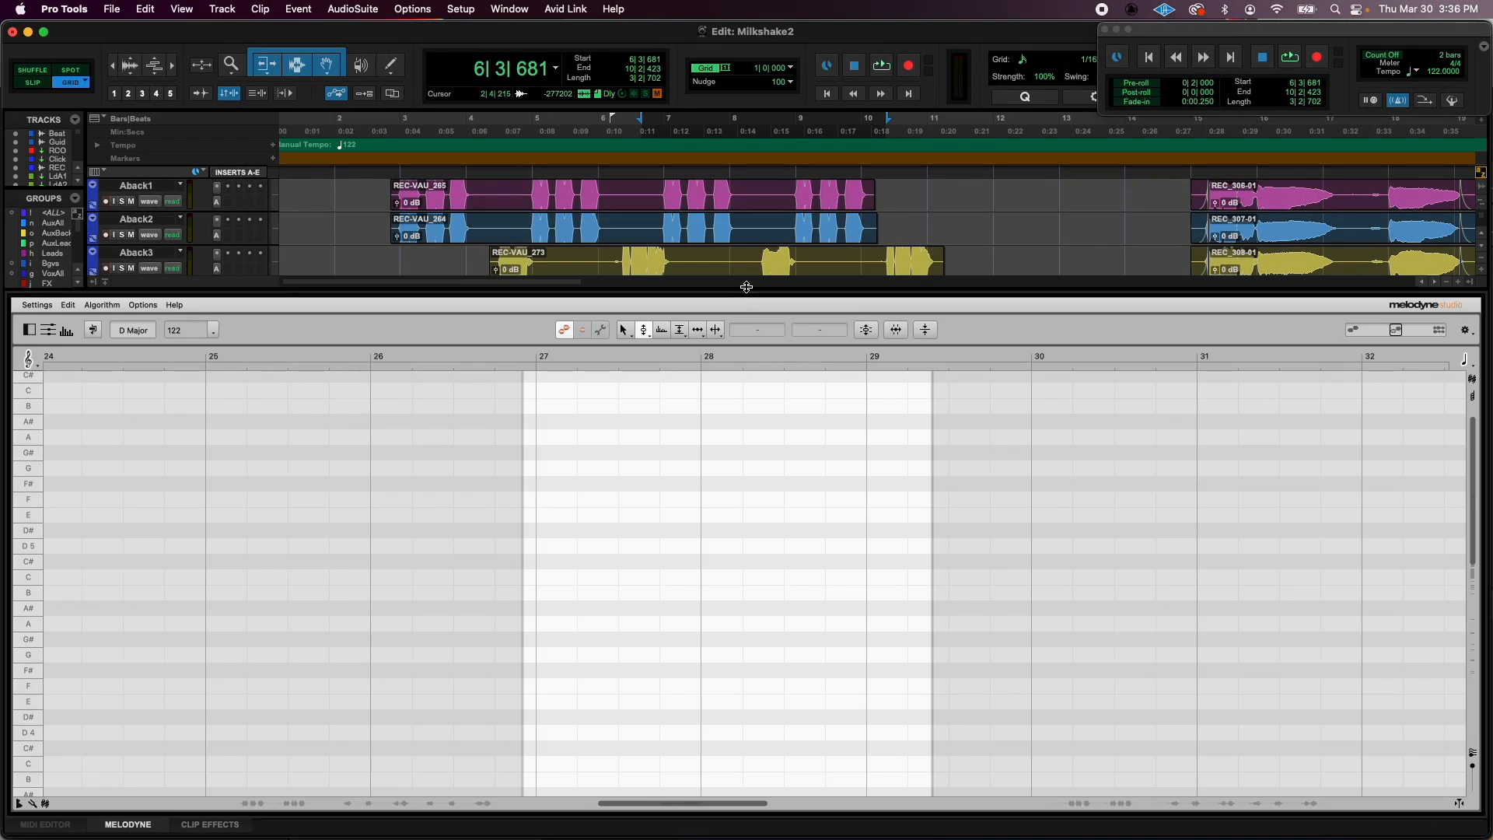
- Shrink the Melodyne editor, play the Dback3 octave clip briefly, set the cursor to bar 7, and enlarge the editor to show its notes
{"action": "left_click_drag", "start_coordinate": [747, 287], "coordinate": [746, 701]}
{"action": "scroll", "coordinate": [789, 478], "scroll_direction": "down", "scroll_amount": 6}
{"action": "key", "text": "space"}
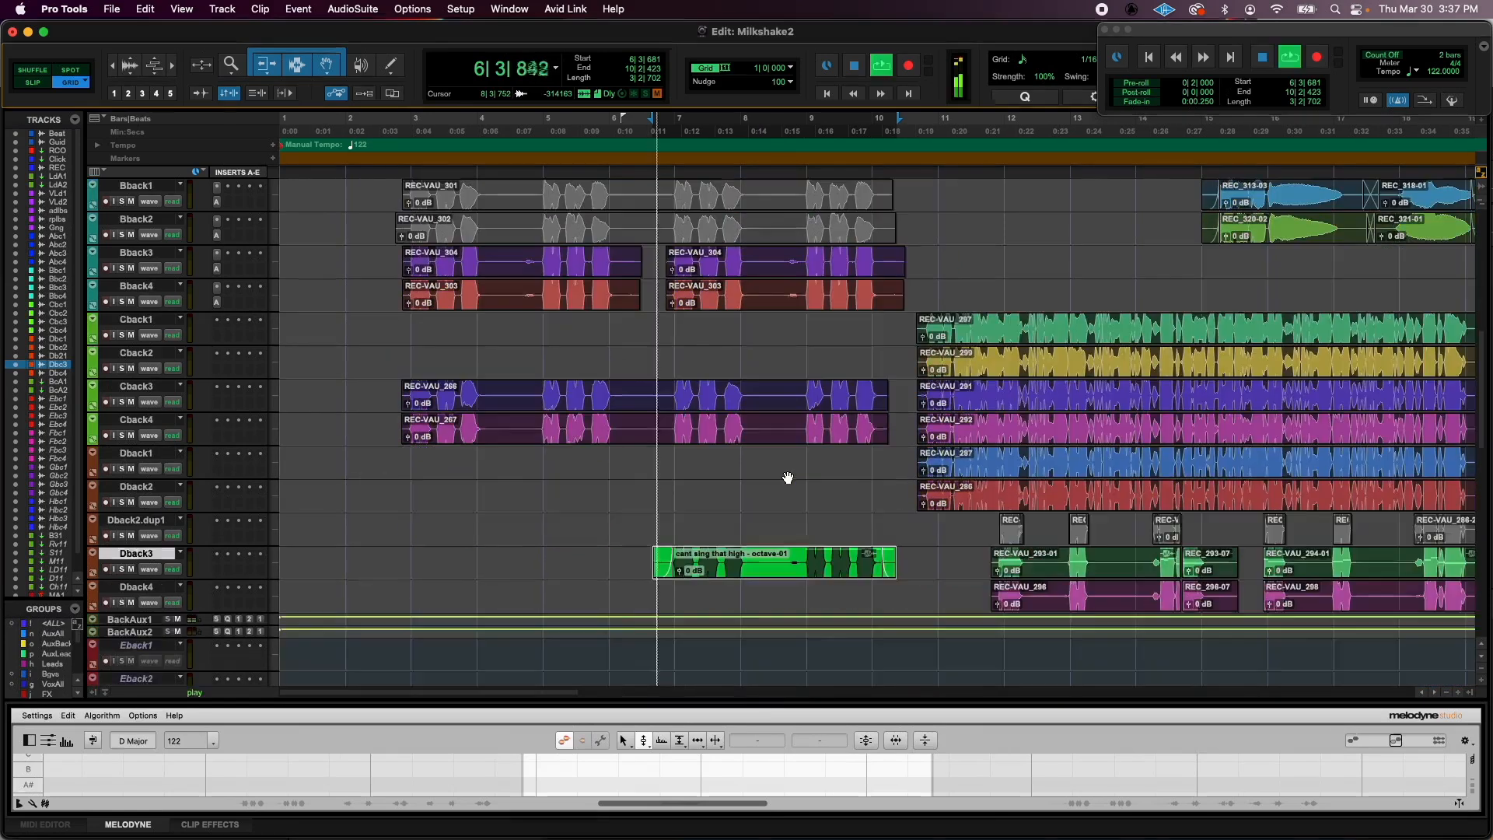
{"action": "scroll", "coordinate": [797, 535], "scroll_direction": "up", "scroll_amount": 2}
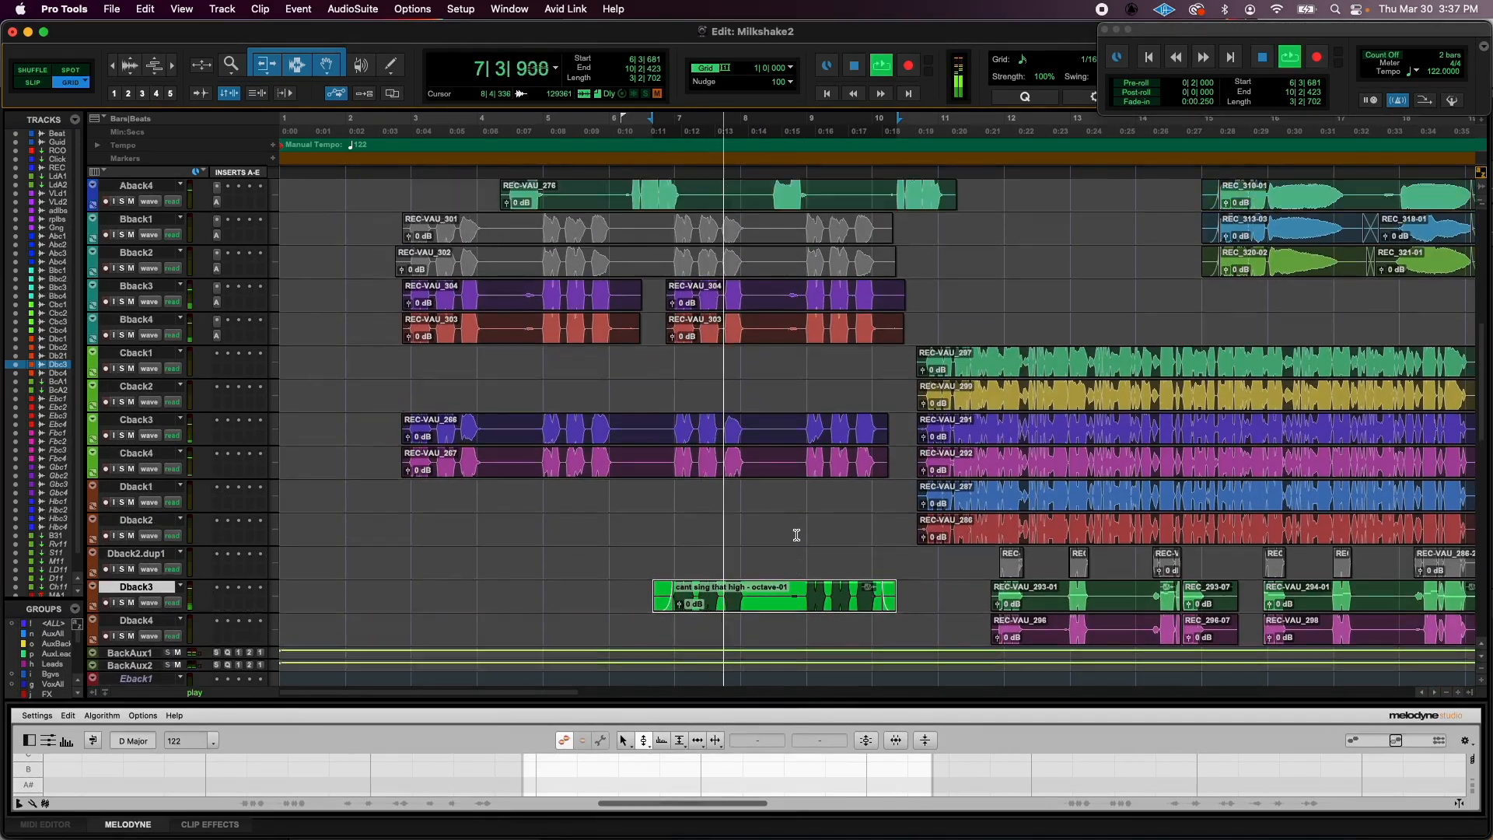
{"action": "key", "text": "space"}
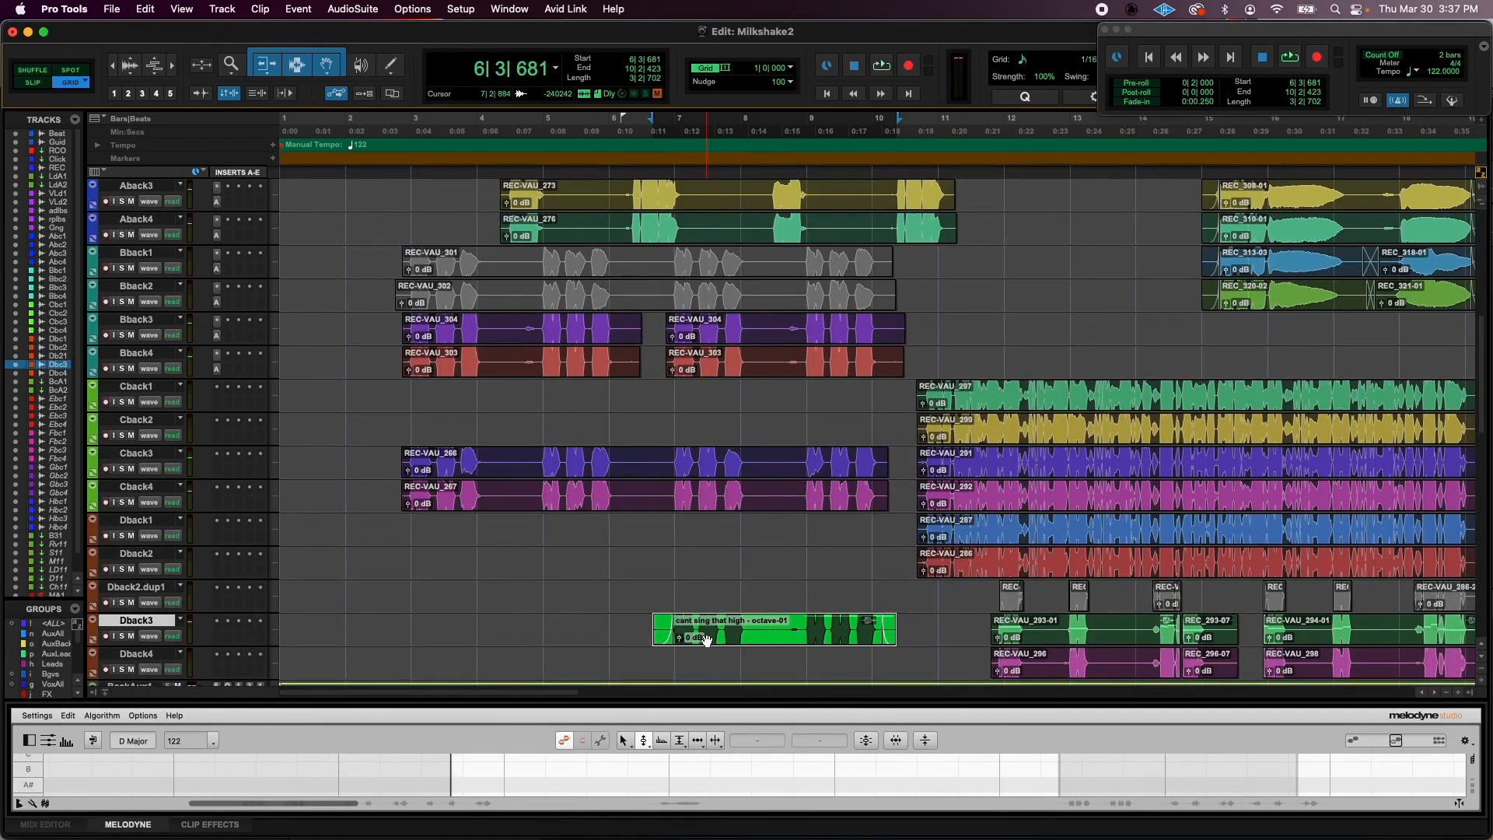
{"action": "left_click", "coordinate": [684, 589]}
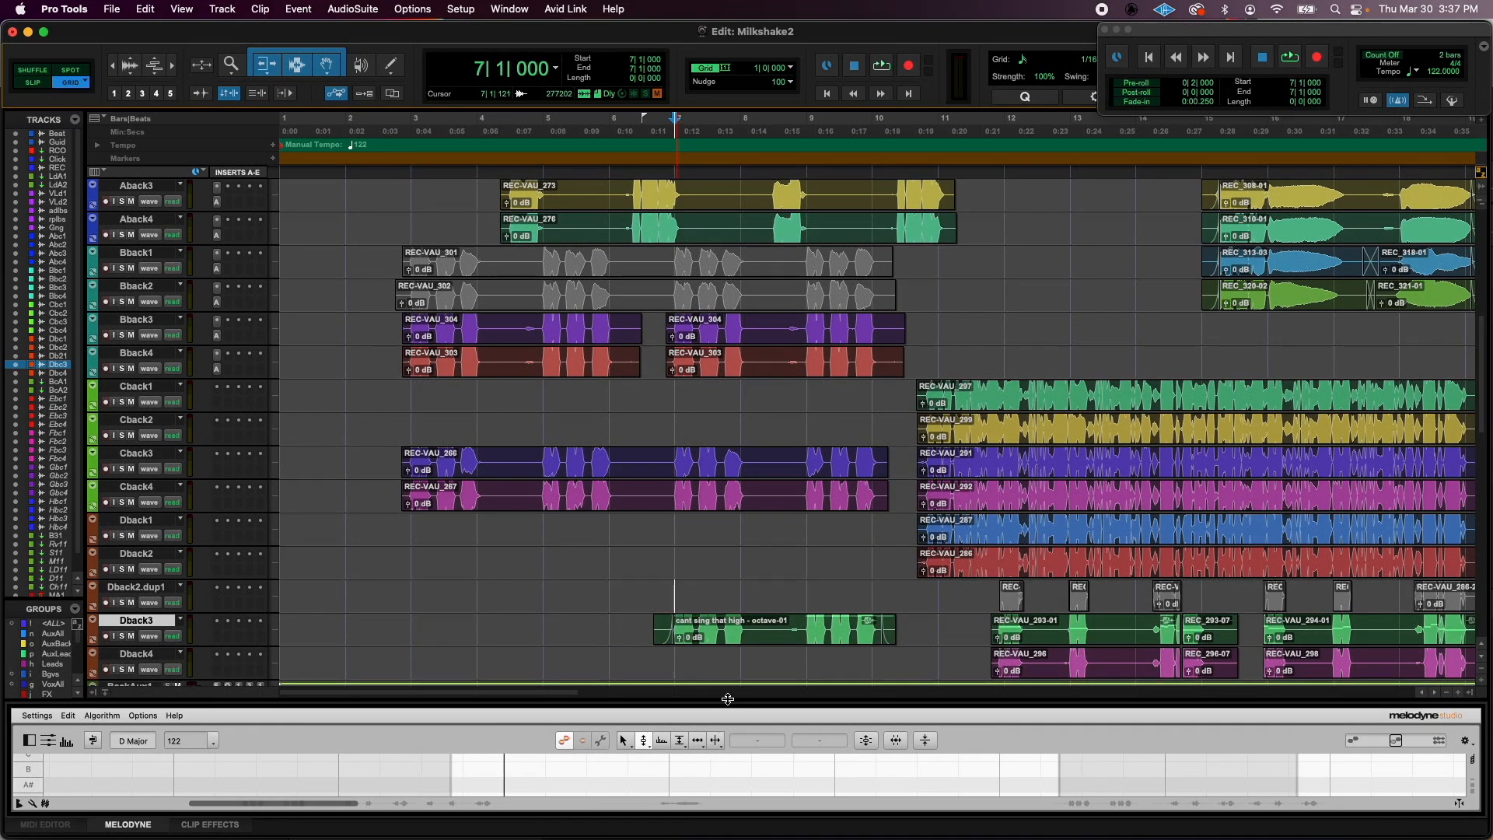
{"action": "left_click_drag", "start_coordinate": [727, 698], "coordinate": [727, 292]}
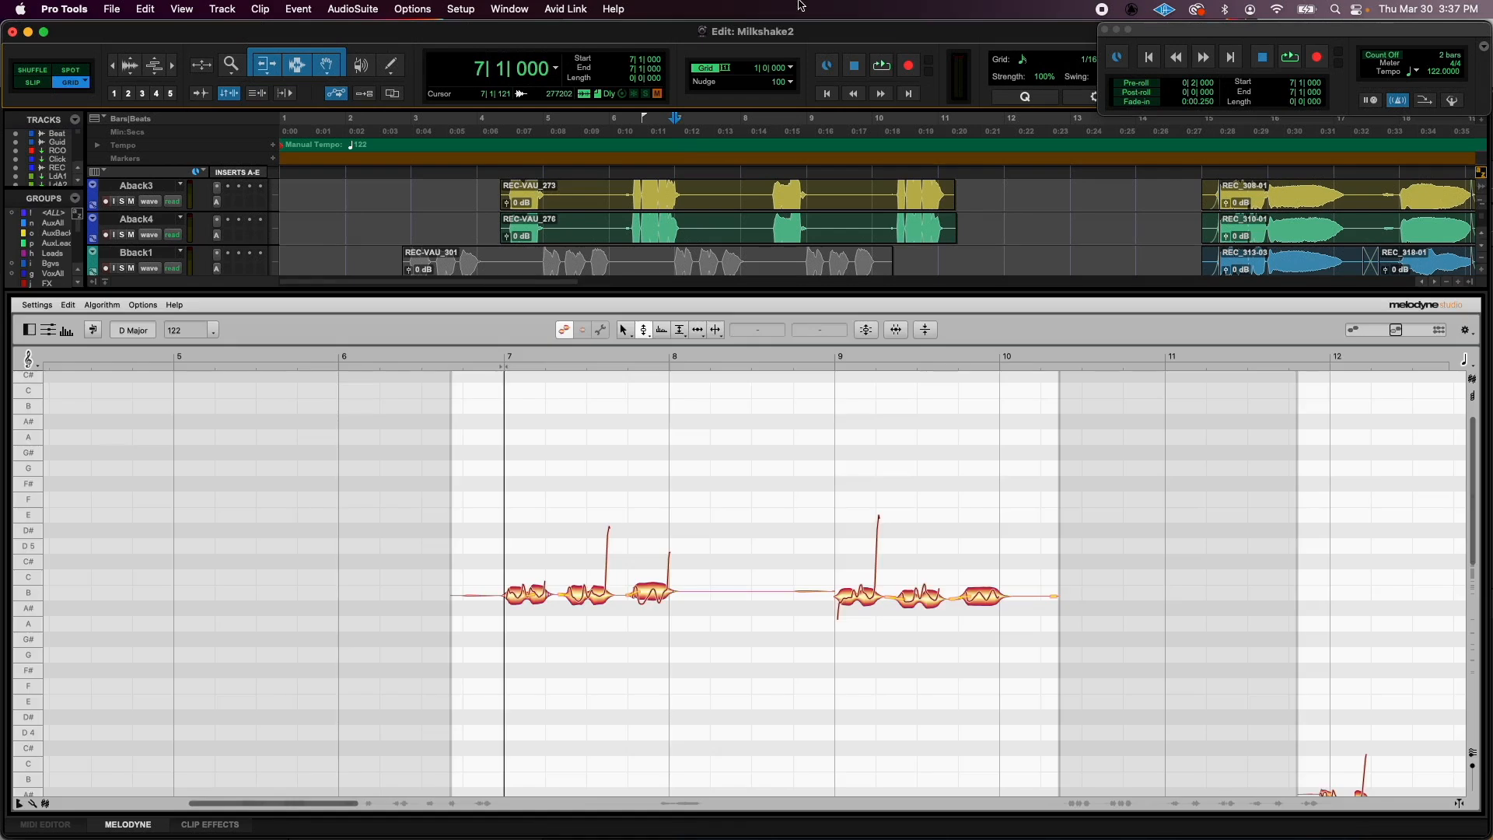
- Split the second and third sung notes of the bar 7 phrase into separate note blobs
{"action": "left_click", "coordinate": [581, 597]}
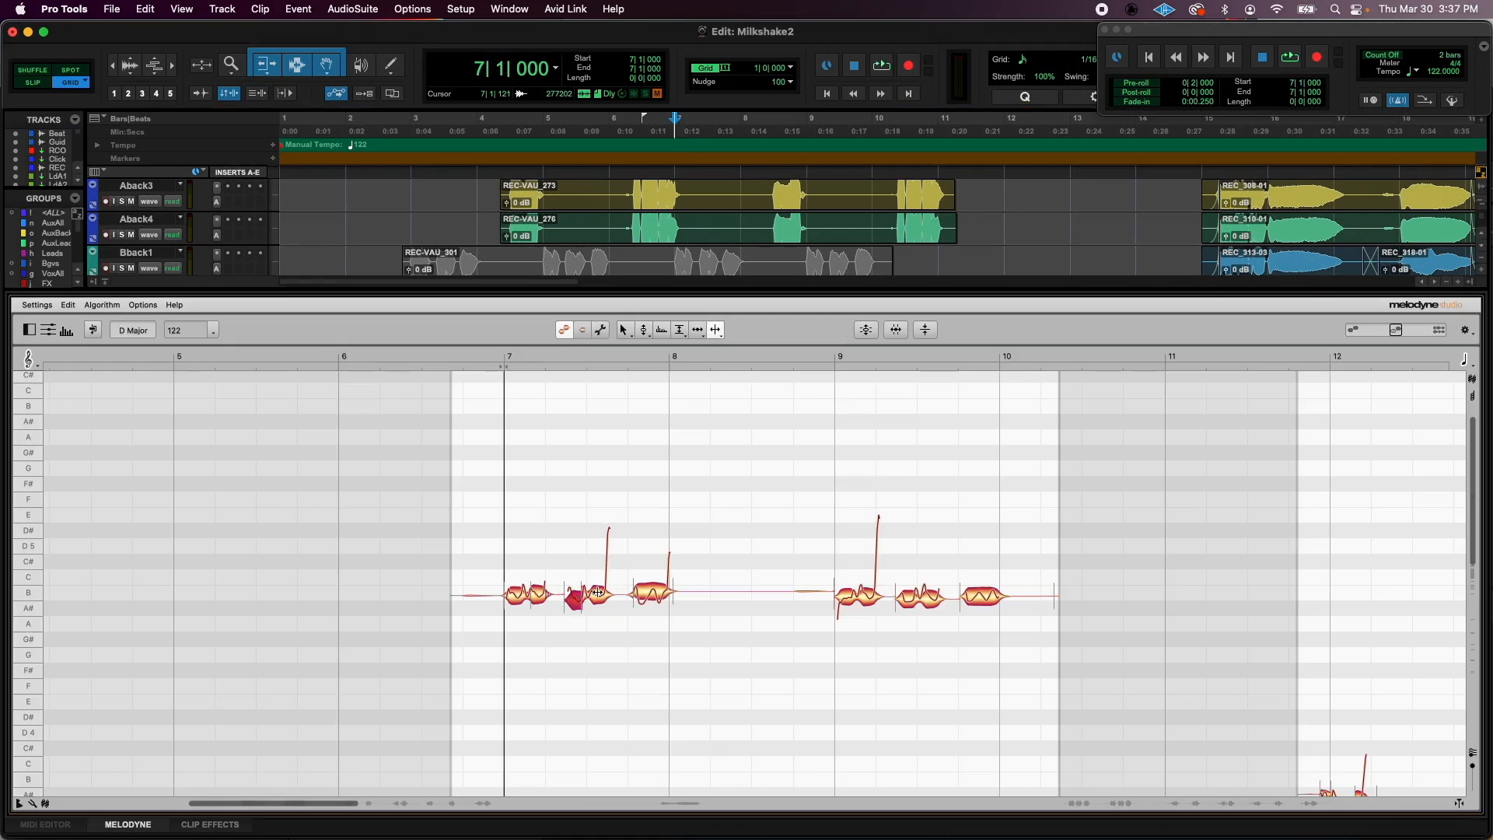
{"action": "double_click", "coordinate": [606, 593]}
{"action": "left_click", "coordinate": [650, 593]}
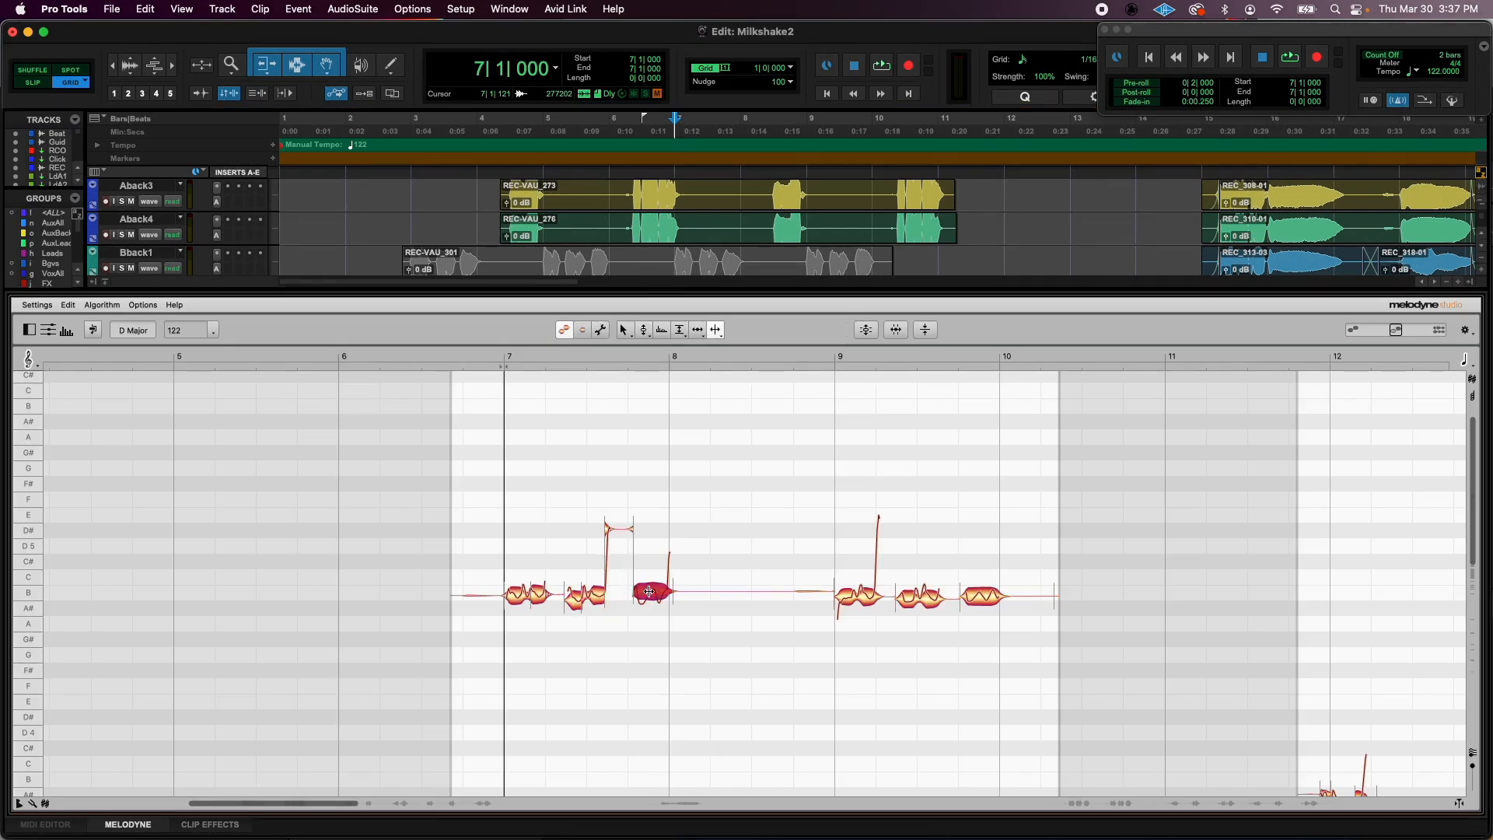
- Select all the notes in both phrases, snap their pitch centers to the nearest semitone, and clear the selection
{"action": "left_click_drag", "start_coordinate": [1054, 691], "coordinate": [484, 472]}
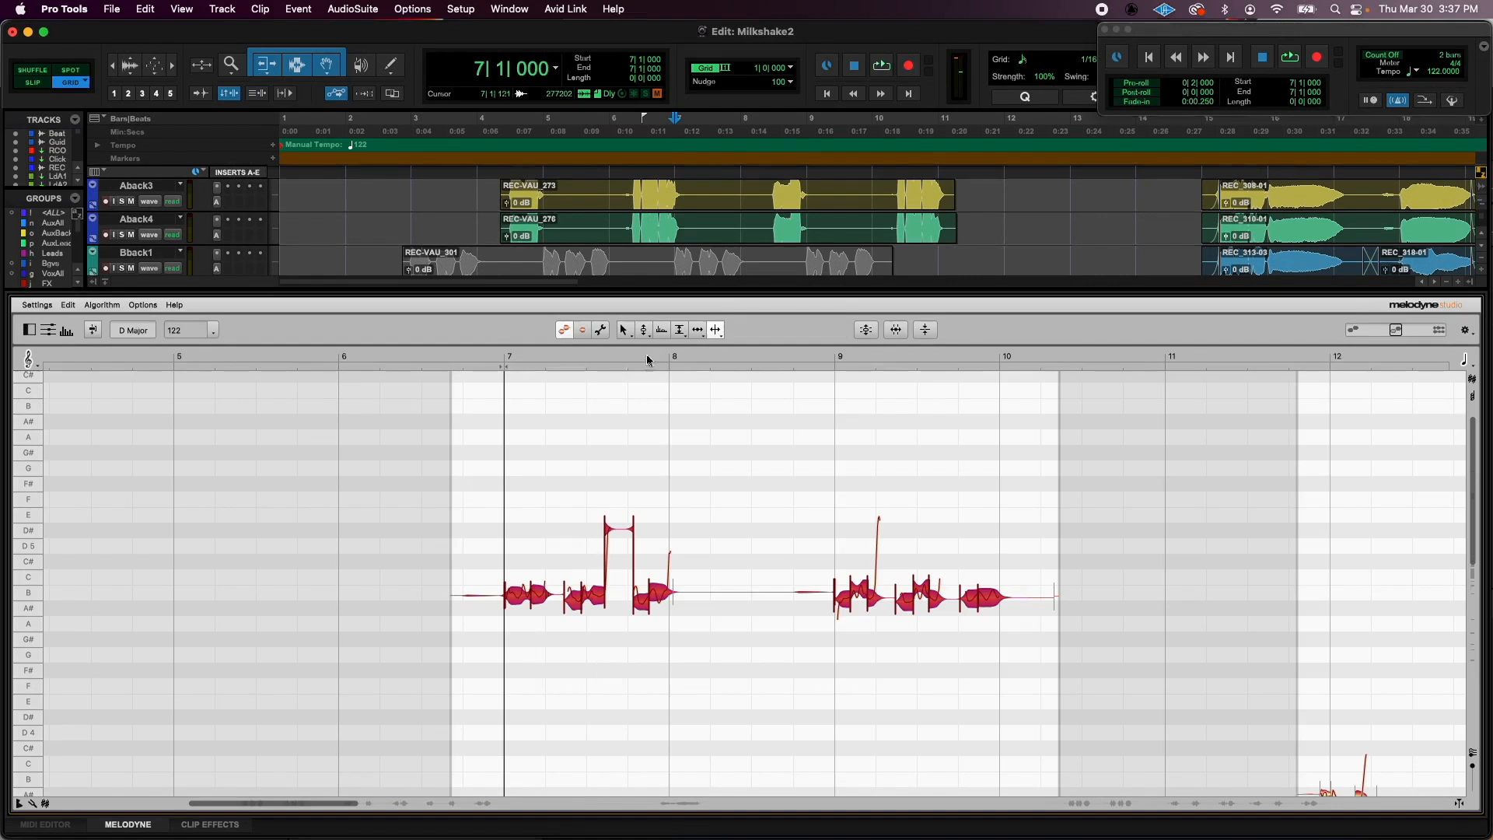
{"action": "left_click", "coordinate": [644, 330]}
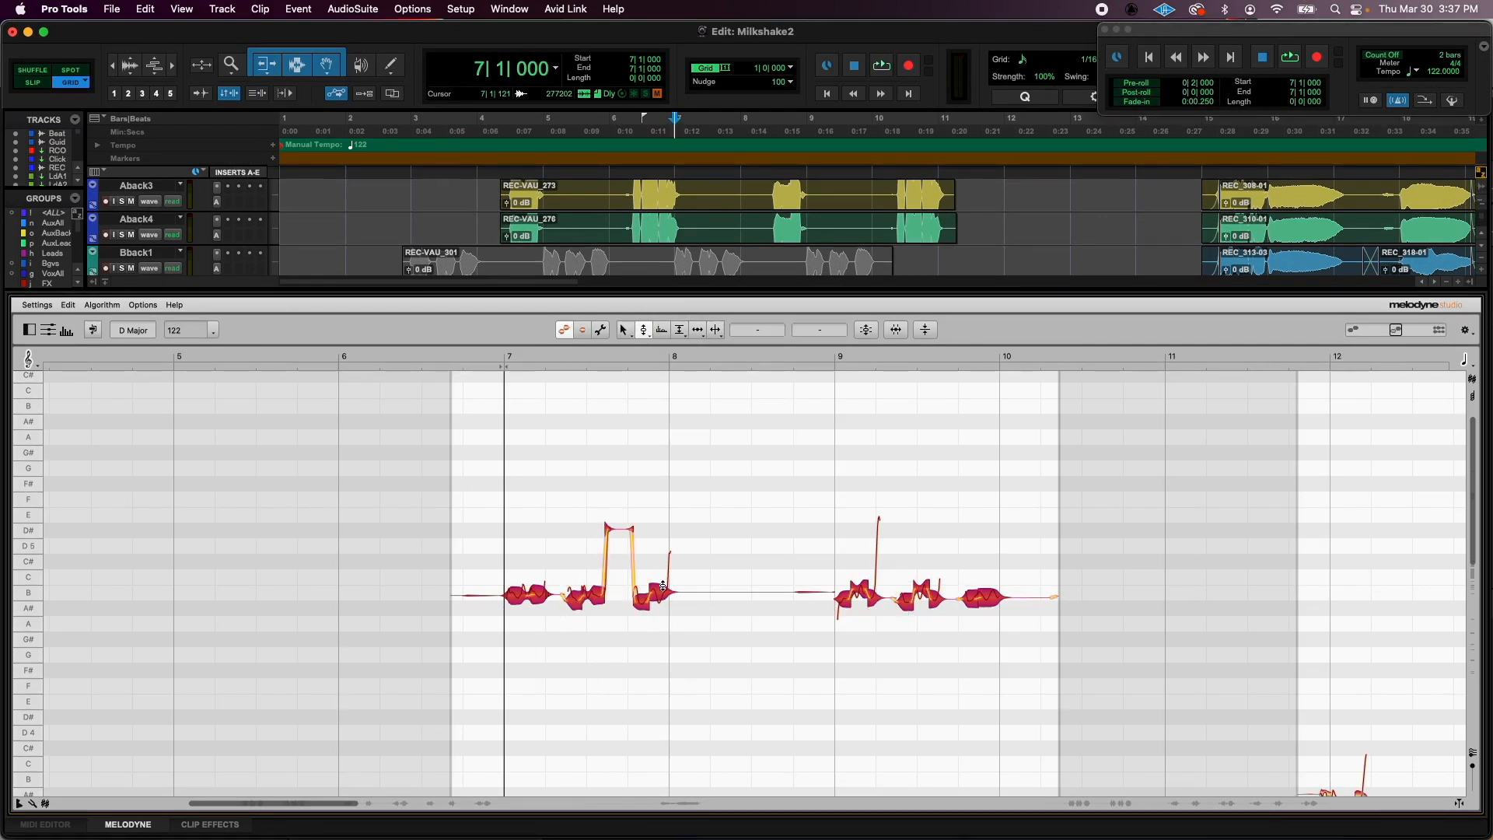
{"action": "left_click", "coordinate": [488, 528]}
- Raise the bar 7 phrase's opening note to D5 and its B4 notes that follow to C#5, and audition the harmony
{"action": "left_click_drag", "start_coordinate": [528, 593], "coordinate": [530, 548]}
{"action": "left_click", "coordinate": [527, 587]}
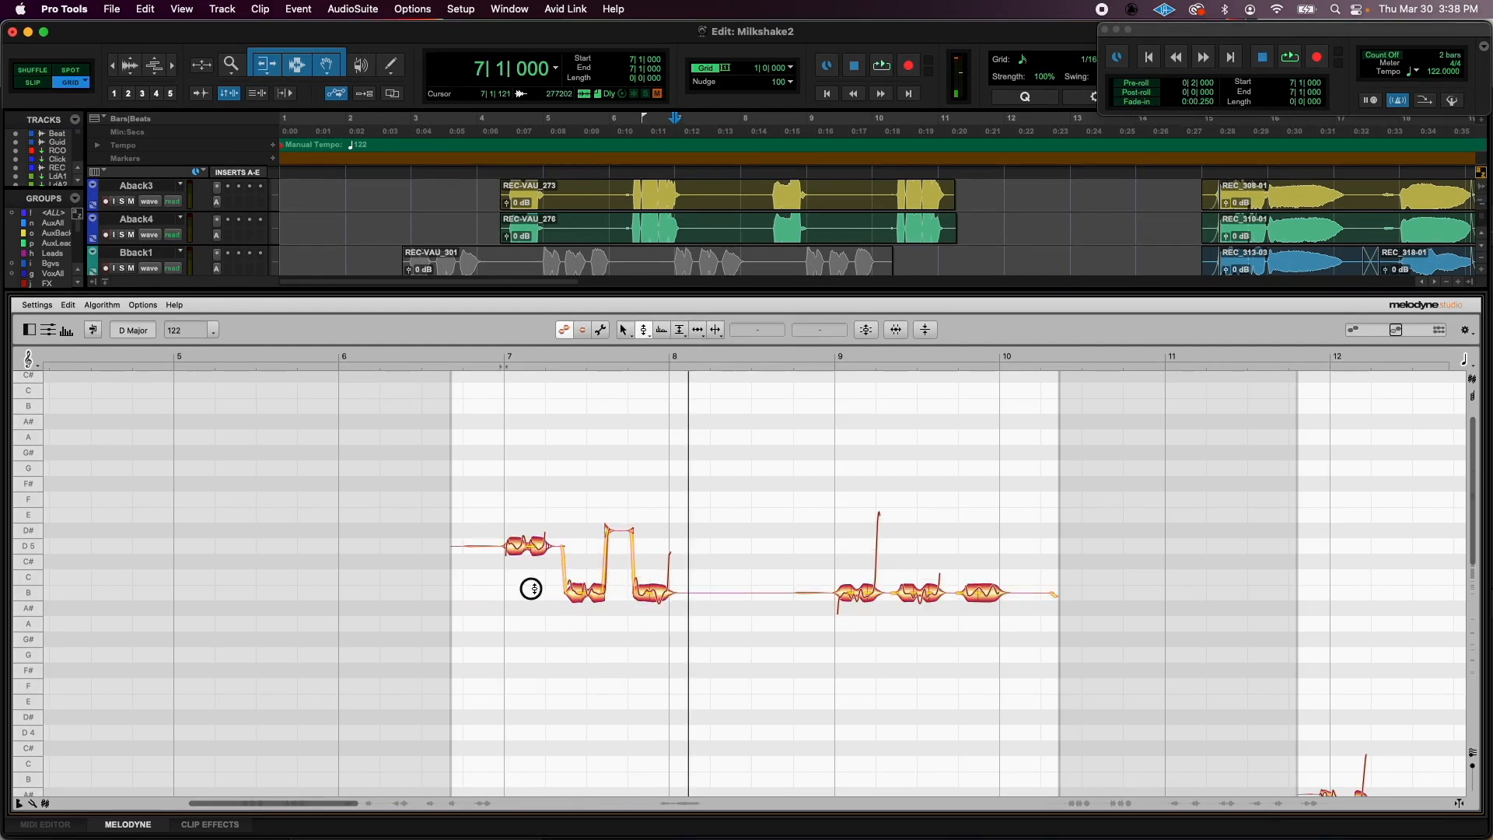
{"action": "left_click_drag", "start_coordinate": [576, 592], "coordinate": [662, 565]}
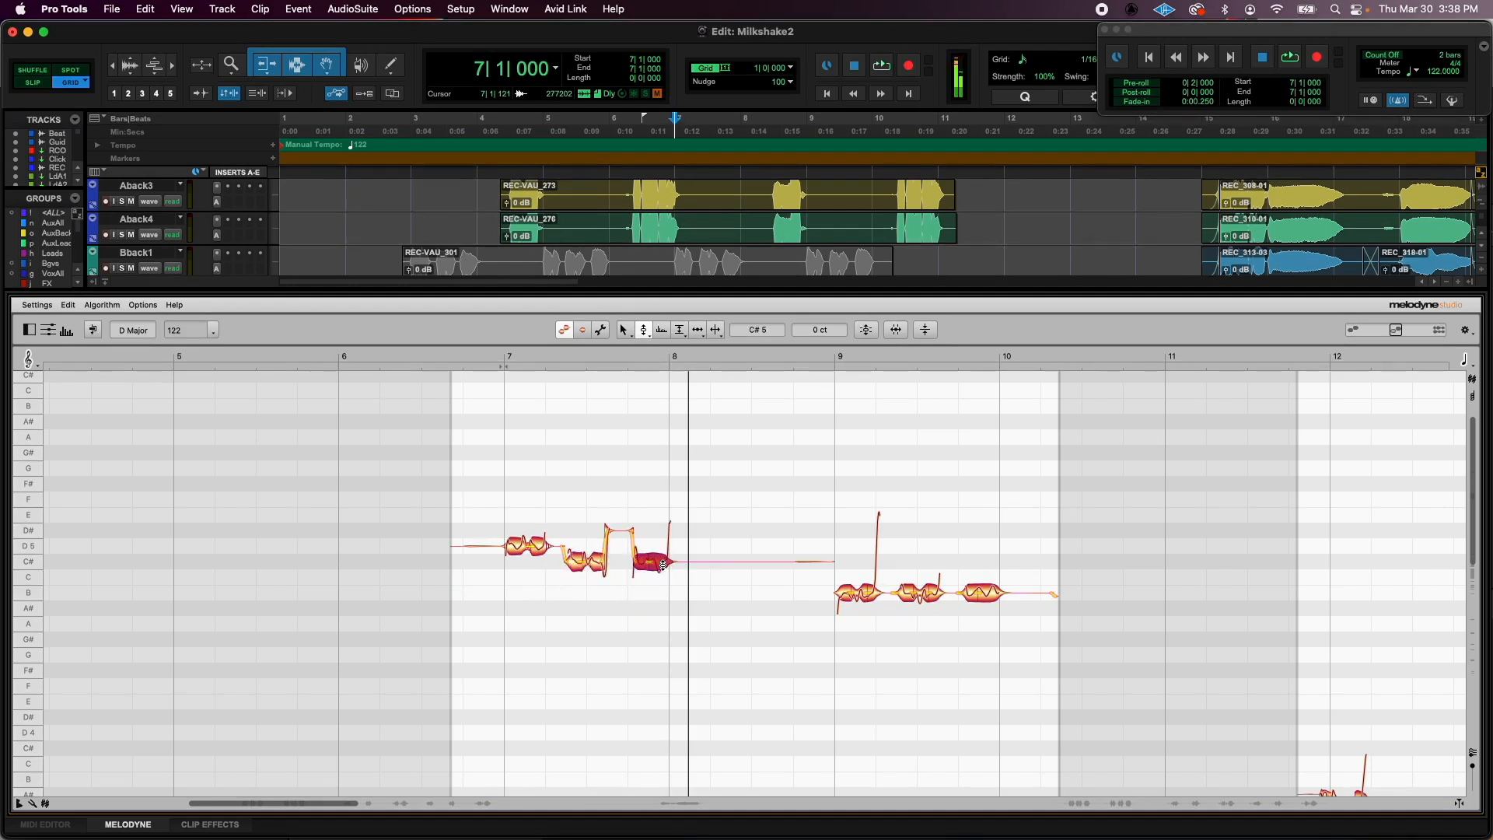
{"action": "key", "text": "space"}
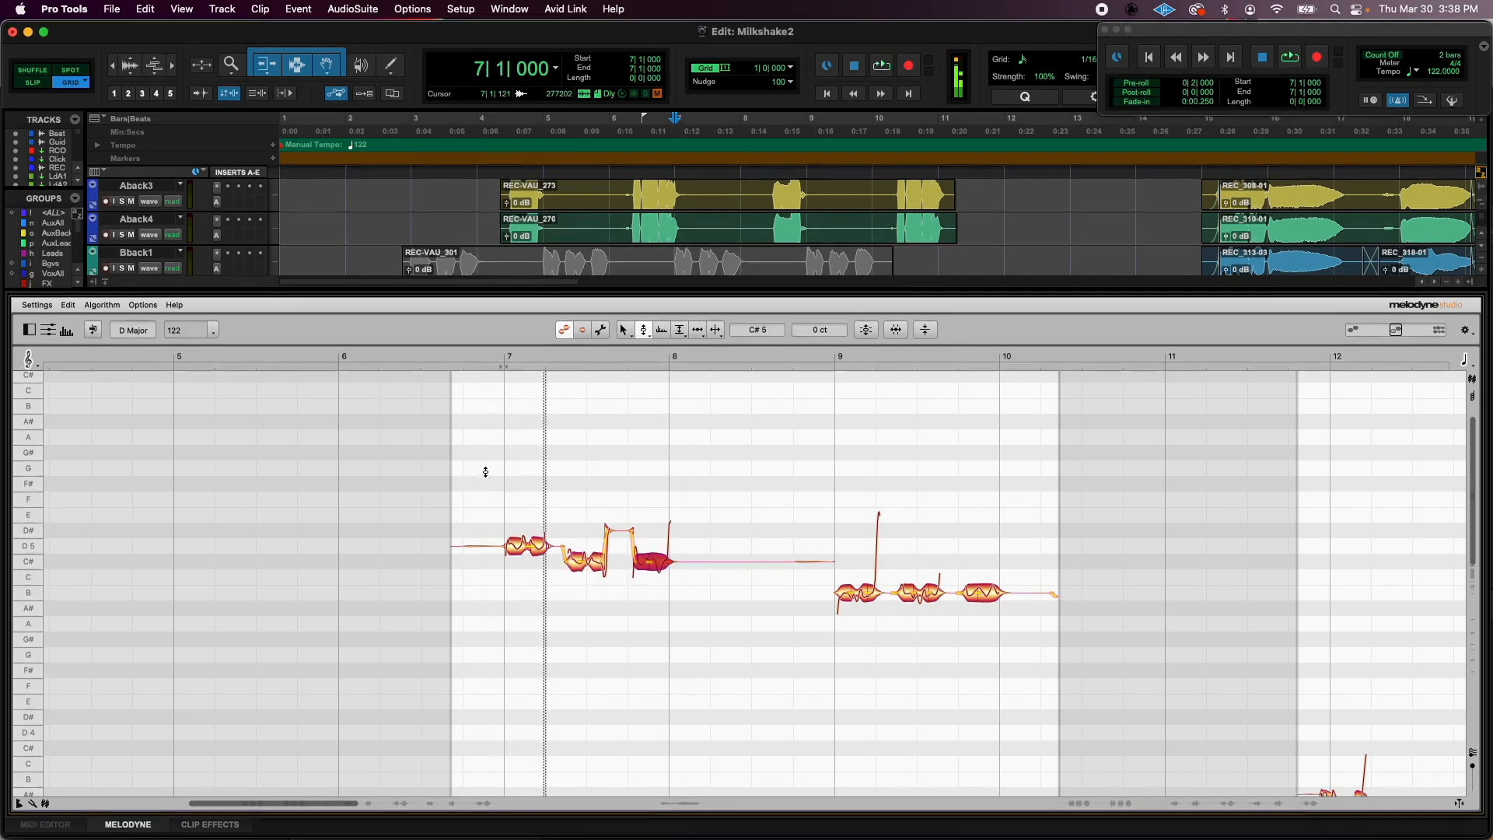
{"action": "key", "text": "space"}
- Raise the first part of the bar 7 phrase's second note to D5 and audition the change
{"action": "left_click_drag", "start_coordinate": [574, 565], "coordinate": [574, 547]}
{"action": "key", "text": "space"}
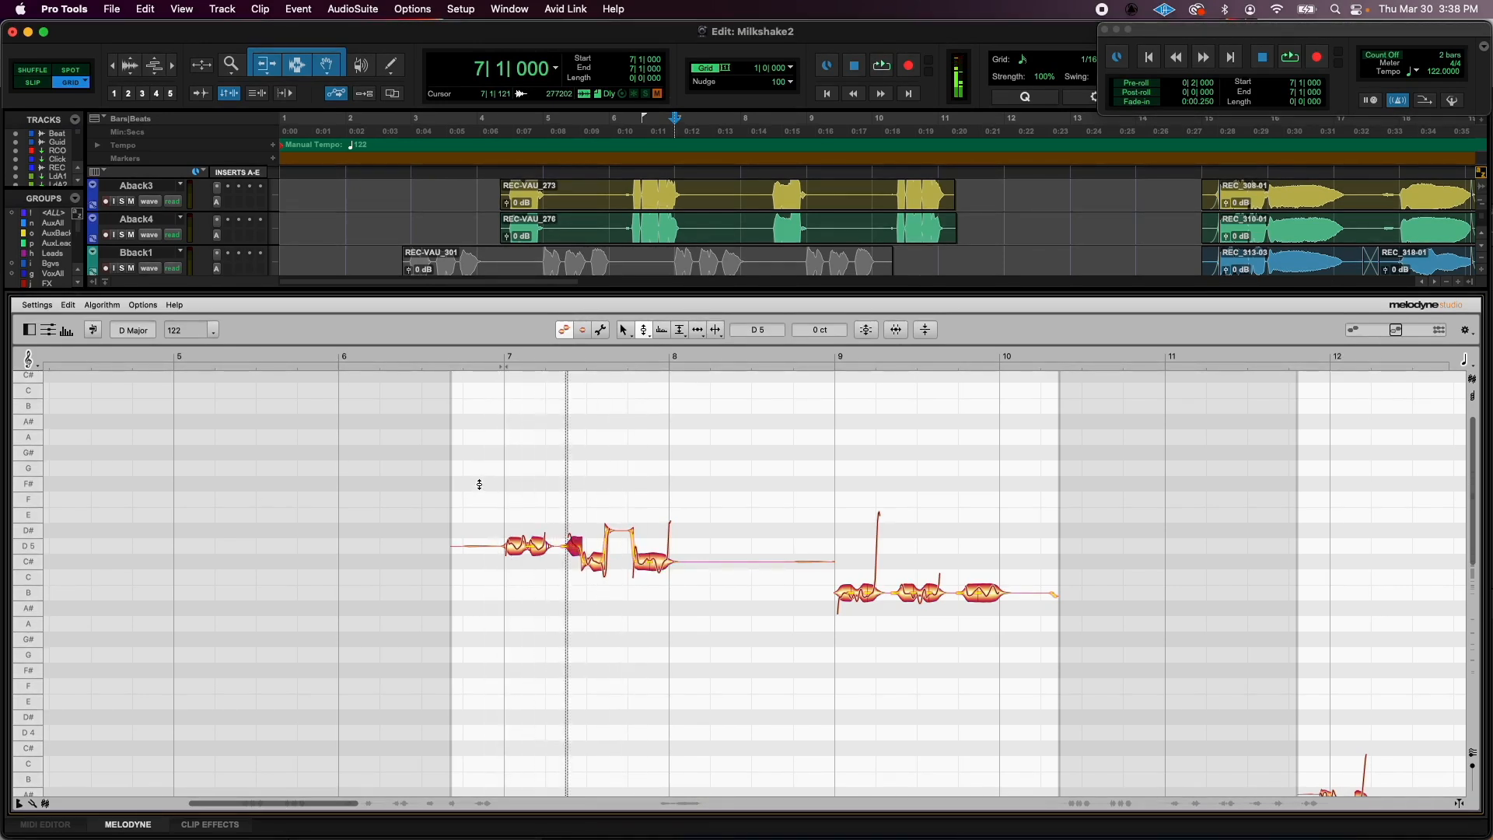
{"action": "key", "text": "space"}
- Separate a short slice just after the raised D5 part of the second note and move it to D5
{"action": "left_click", "coordinate": [717, 330]}
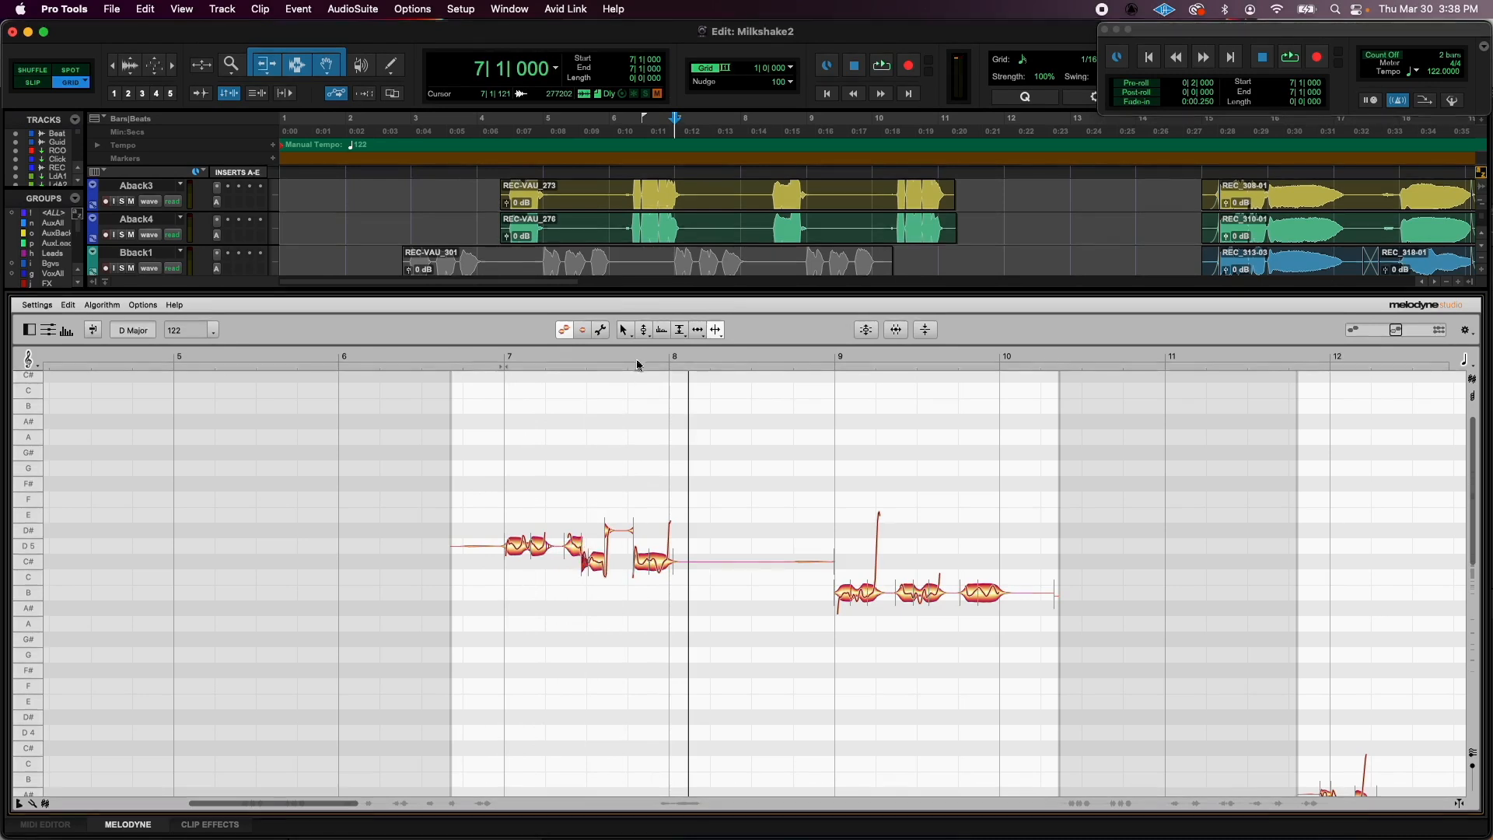
{"action": "left_click", "coordinate": [646, 329]}
{"action": "left_click_drag", "start_coordinate": [583, 562], "coordinate": [583, 546]}
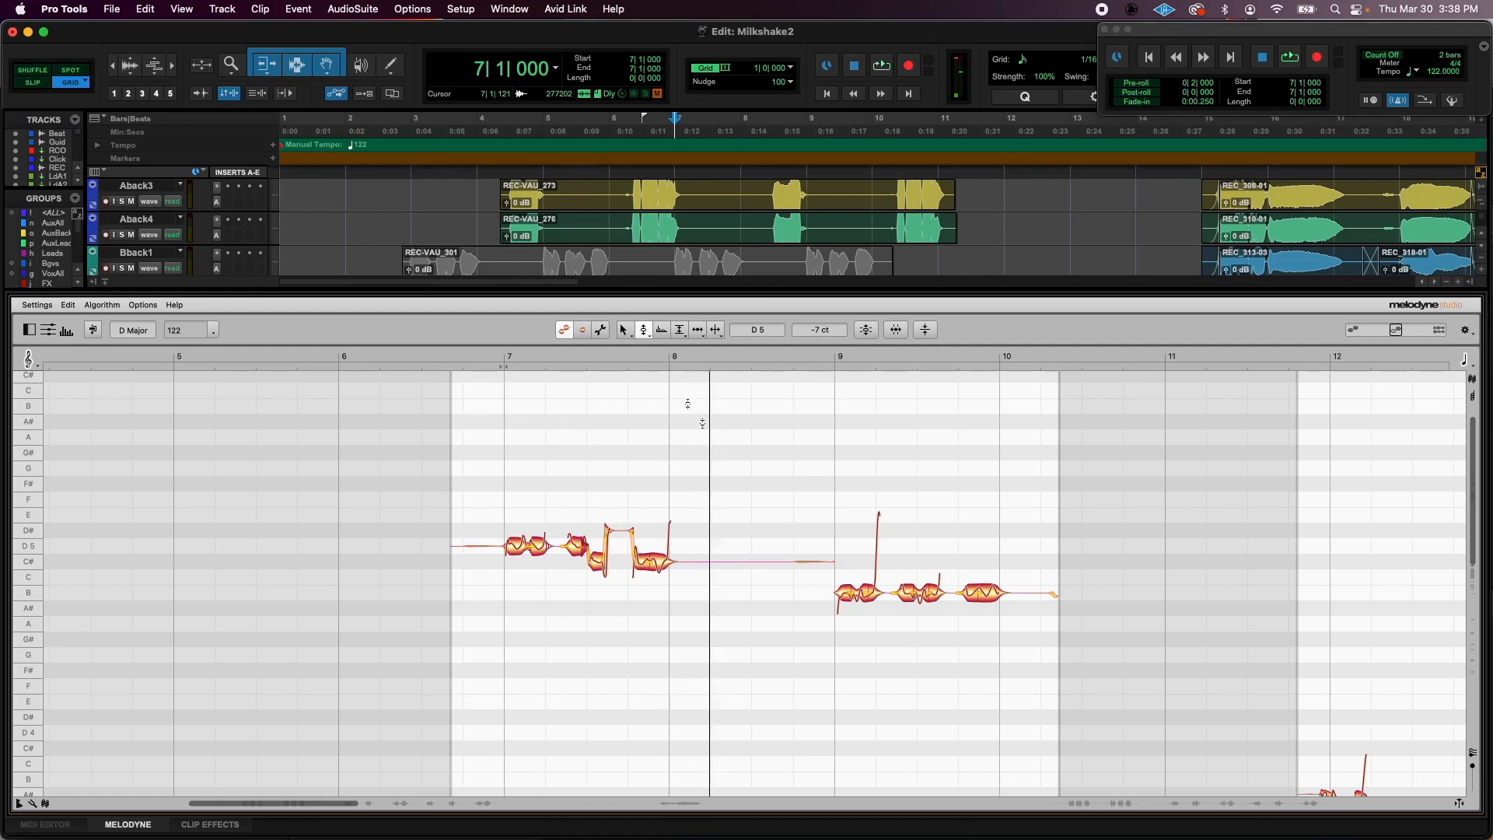
- In the bar 9 phrase, raise the opening notes to D5 and the remaining ending notes to C#5
{"action": "left_click_drag", "start_coordinate": [810, 616], "coordinate": [916, 554]}
{"action": "left_click", "coordinate": [931, 595]}
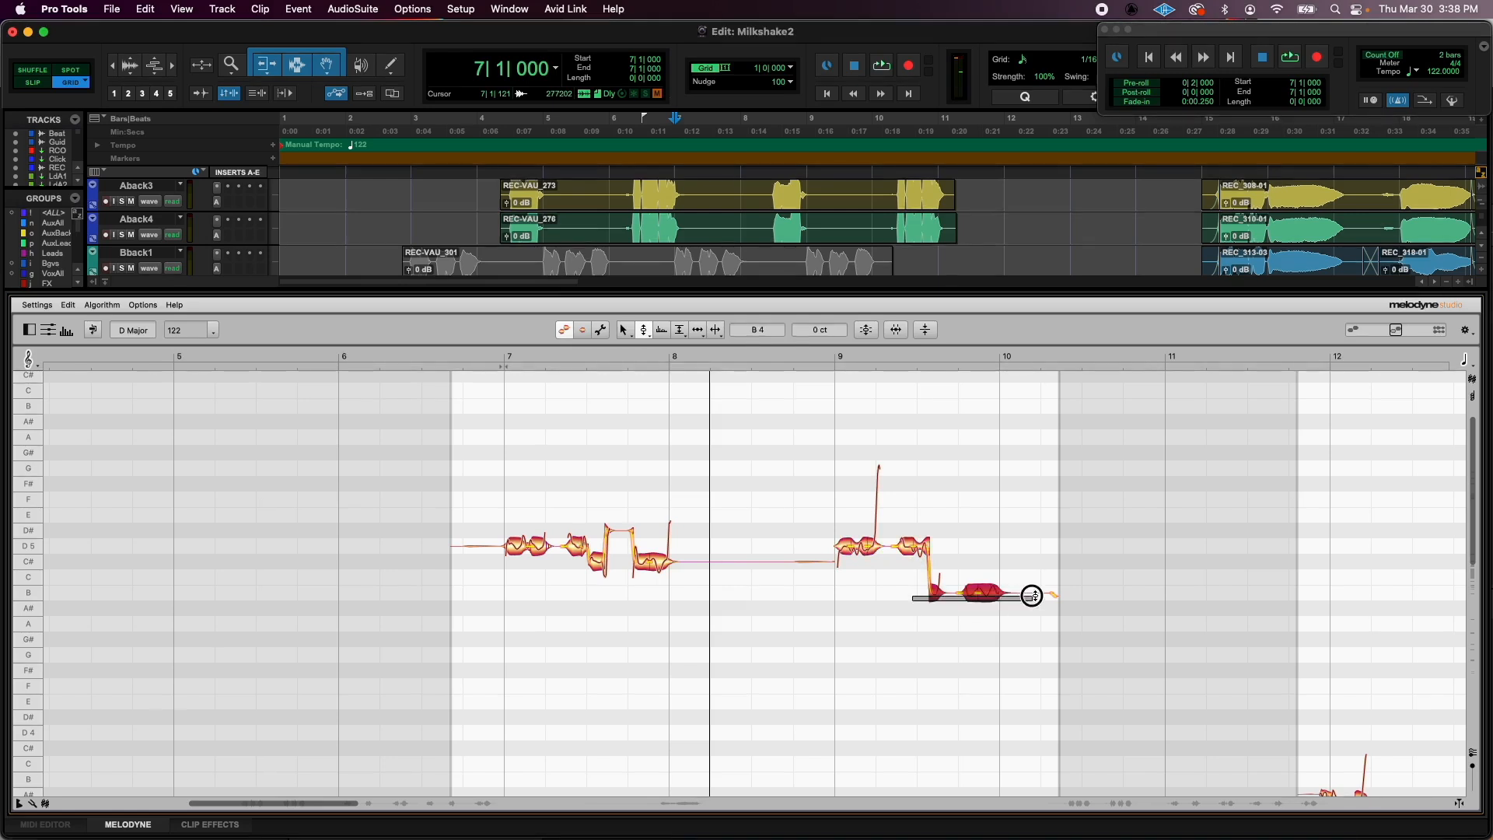
{"action": "left_click_drag", "start_coordinate": [982, 593], "coordinate": [985, 563]}
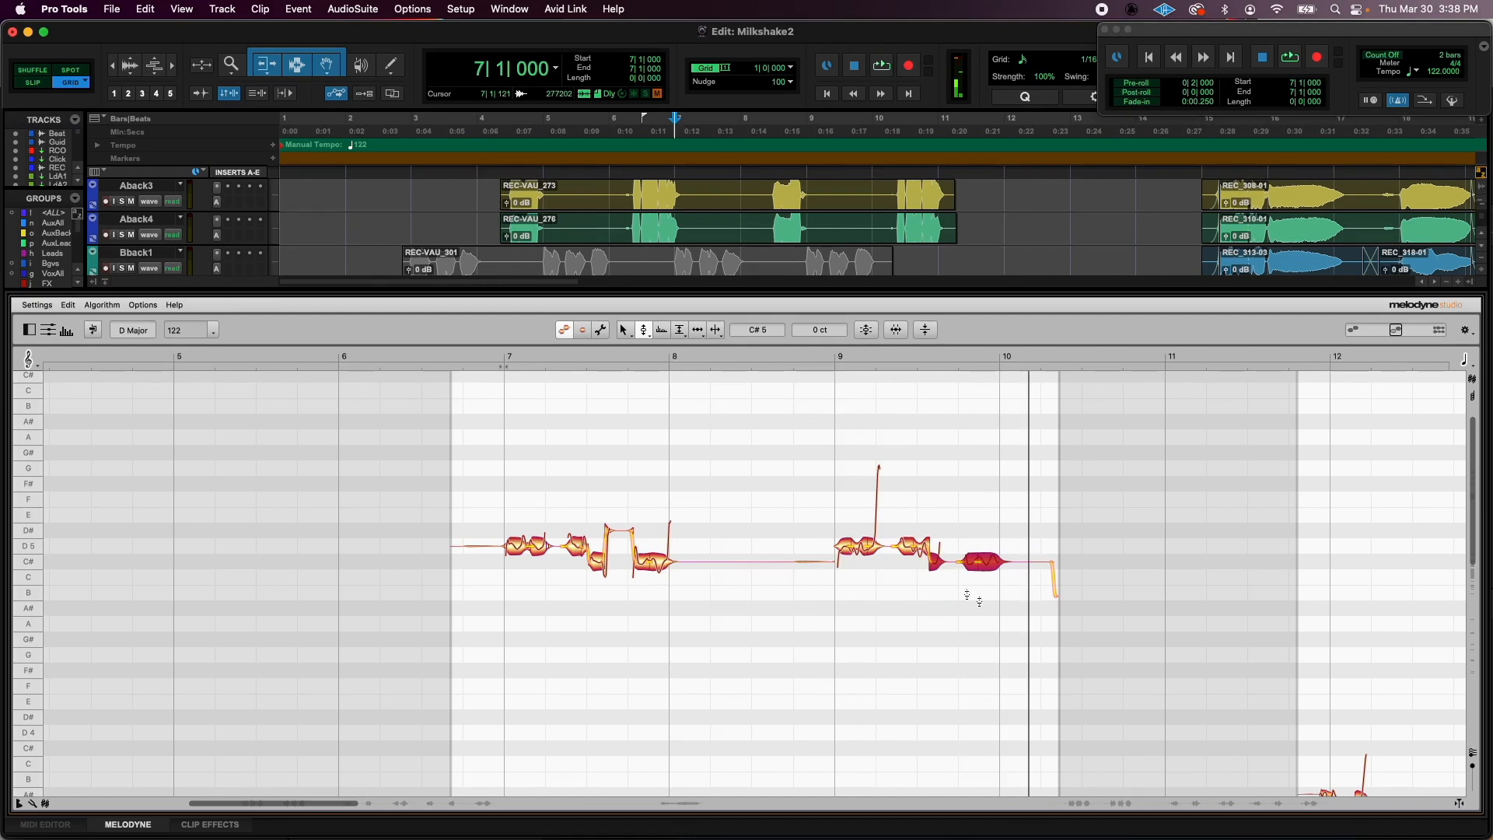
- Reduce the pitch modulation of all notes in the bar 7 and bar 9 phrases to 54% and audition the result
{"action": "left_click_drag", "start_coordinate": [996, 604], "coordinate": [519, 412]}
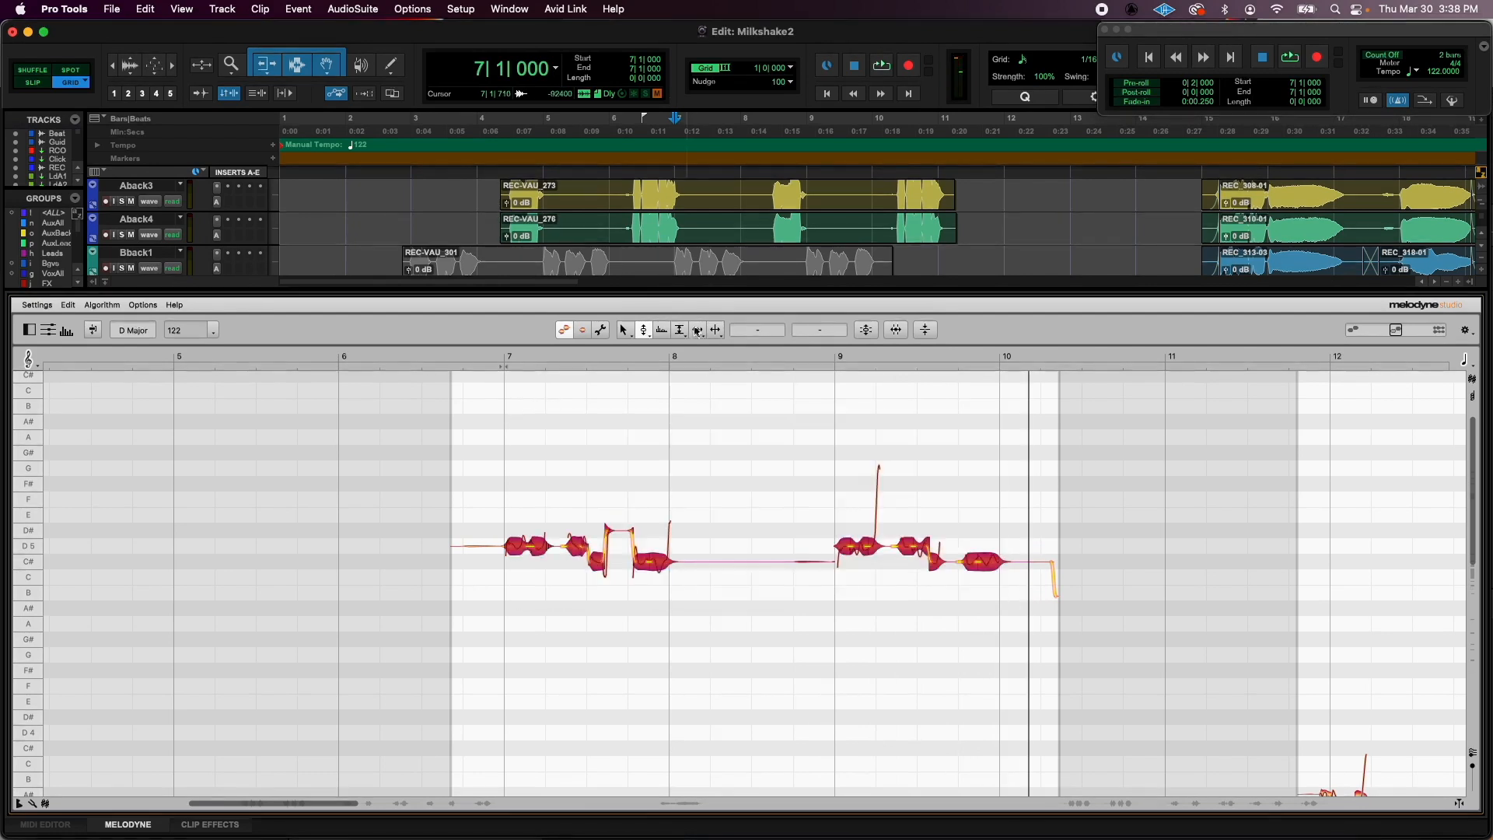
{"action": "left_click_drag", "start_coordinate": [643, 331], "coordinate": [646, 349]}
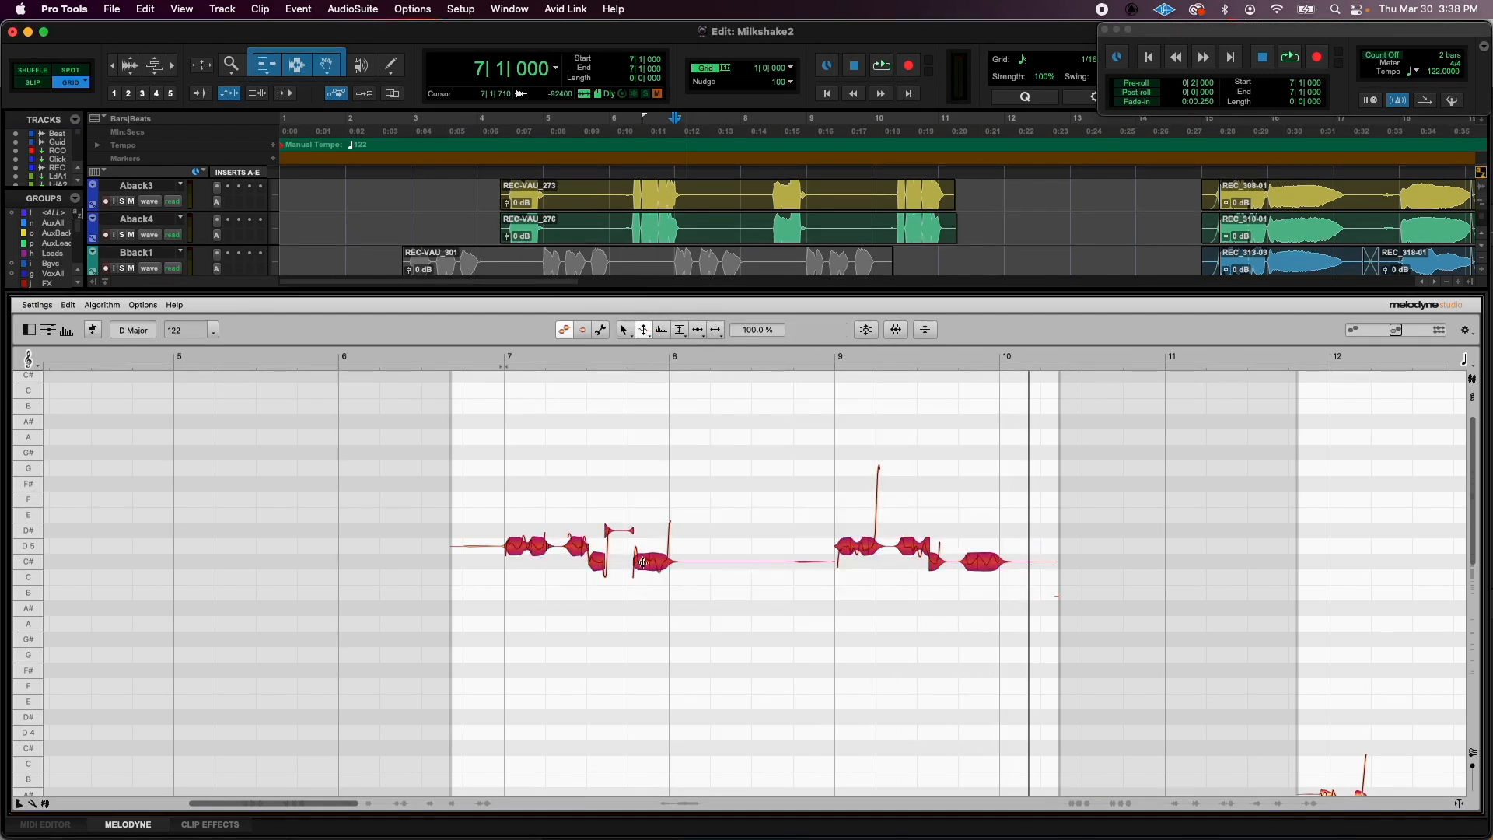
{"action": "left_click_drag", "start_coordinate": [642, 562], "coordinate": [642, 596]}
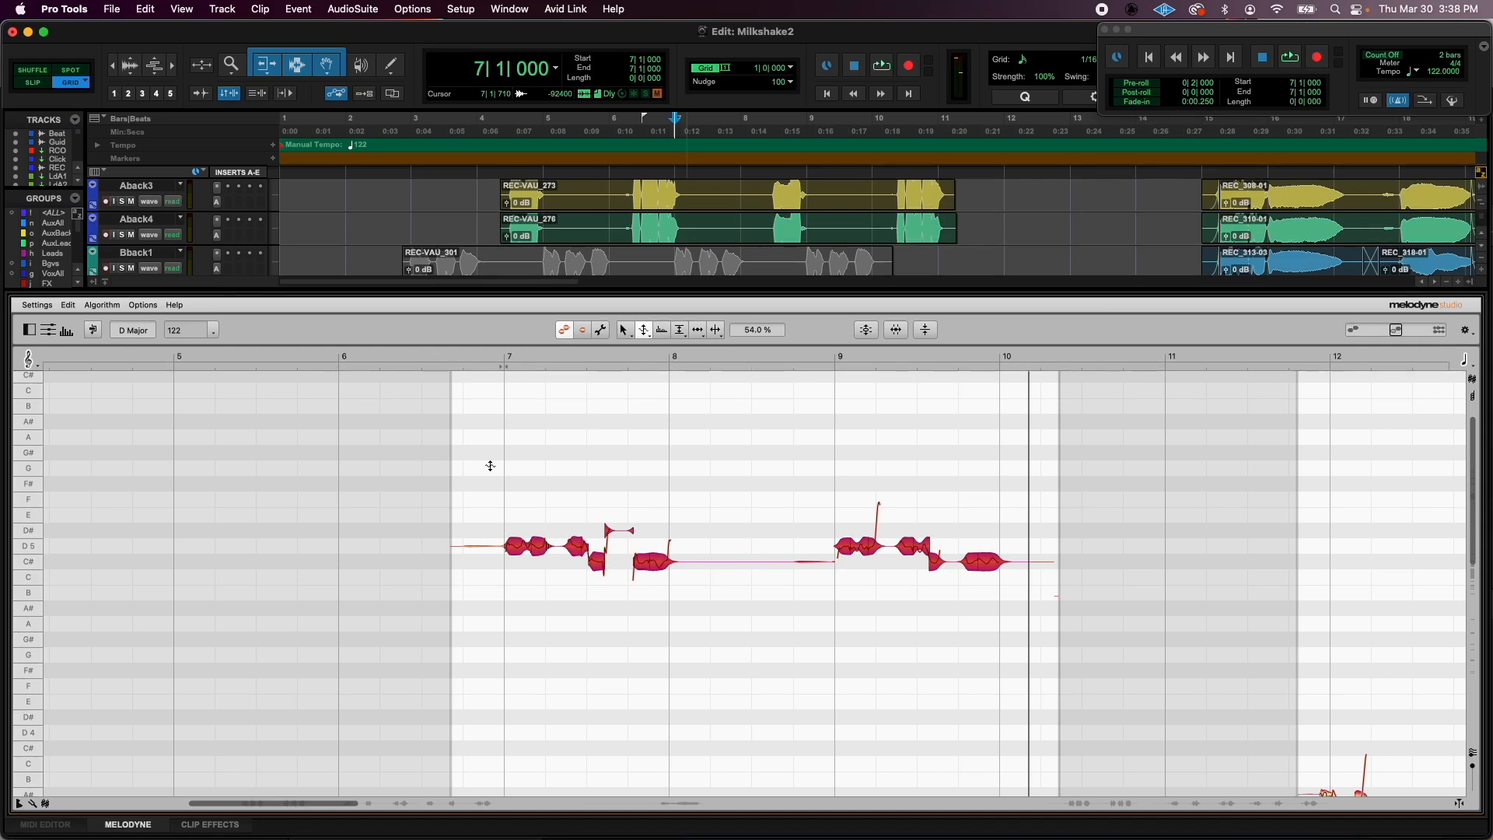
{"action": "double_click", "coordinate": [483, 437]}
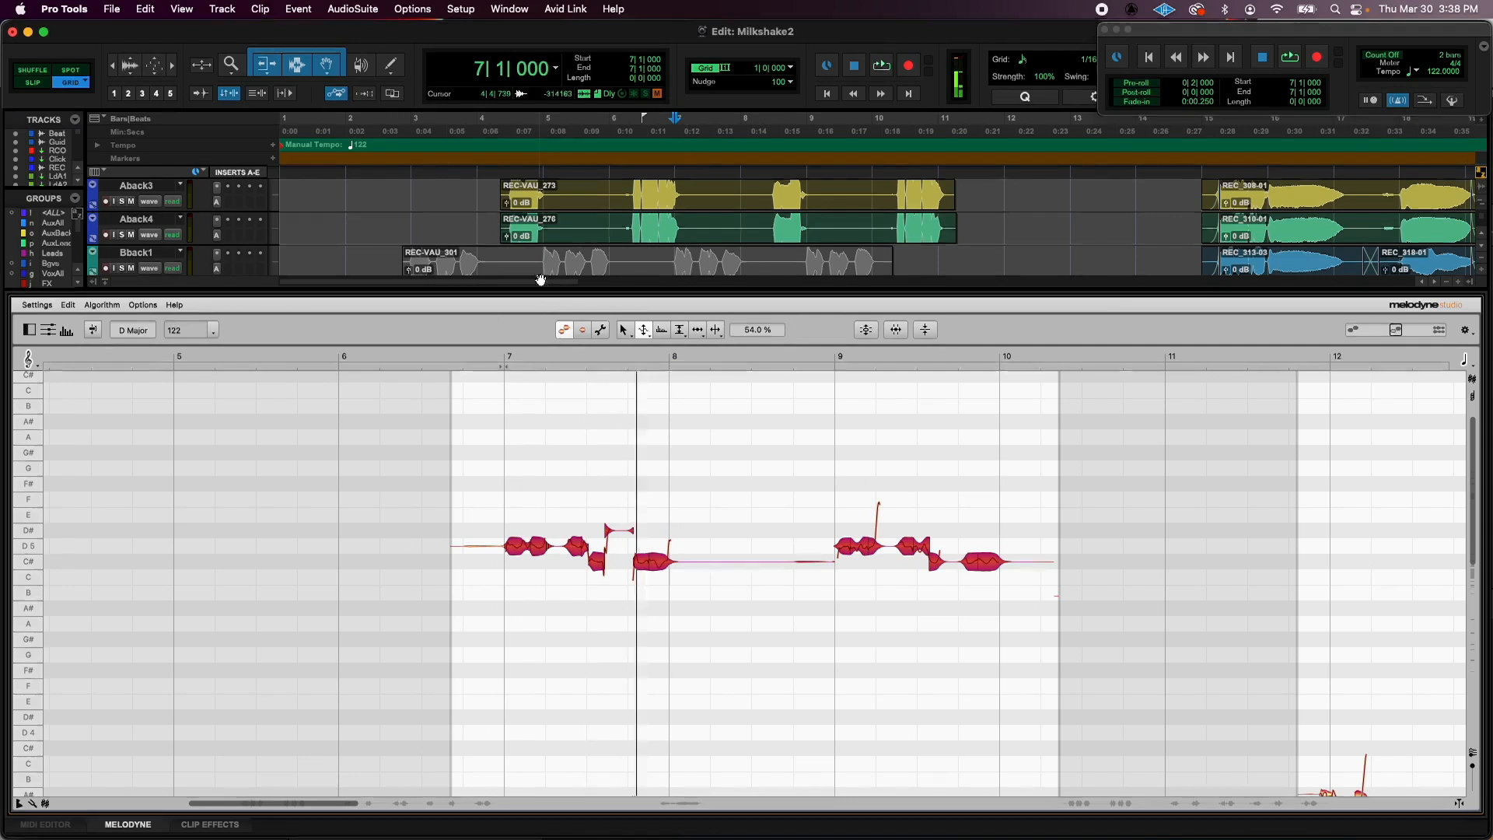
- Close the Melodyne editor view and render the Melodyne edits on the Dback3 track to audio
{"action": "left_click_drag", "start_coordinate": [550, 291], "coordinate": [581, 837]}
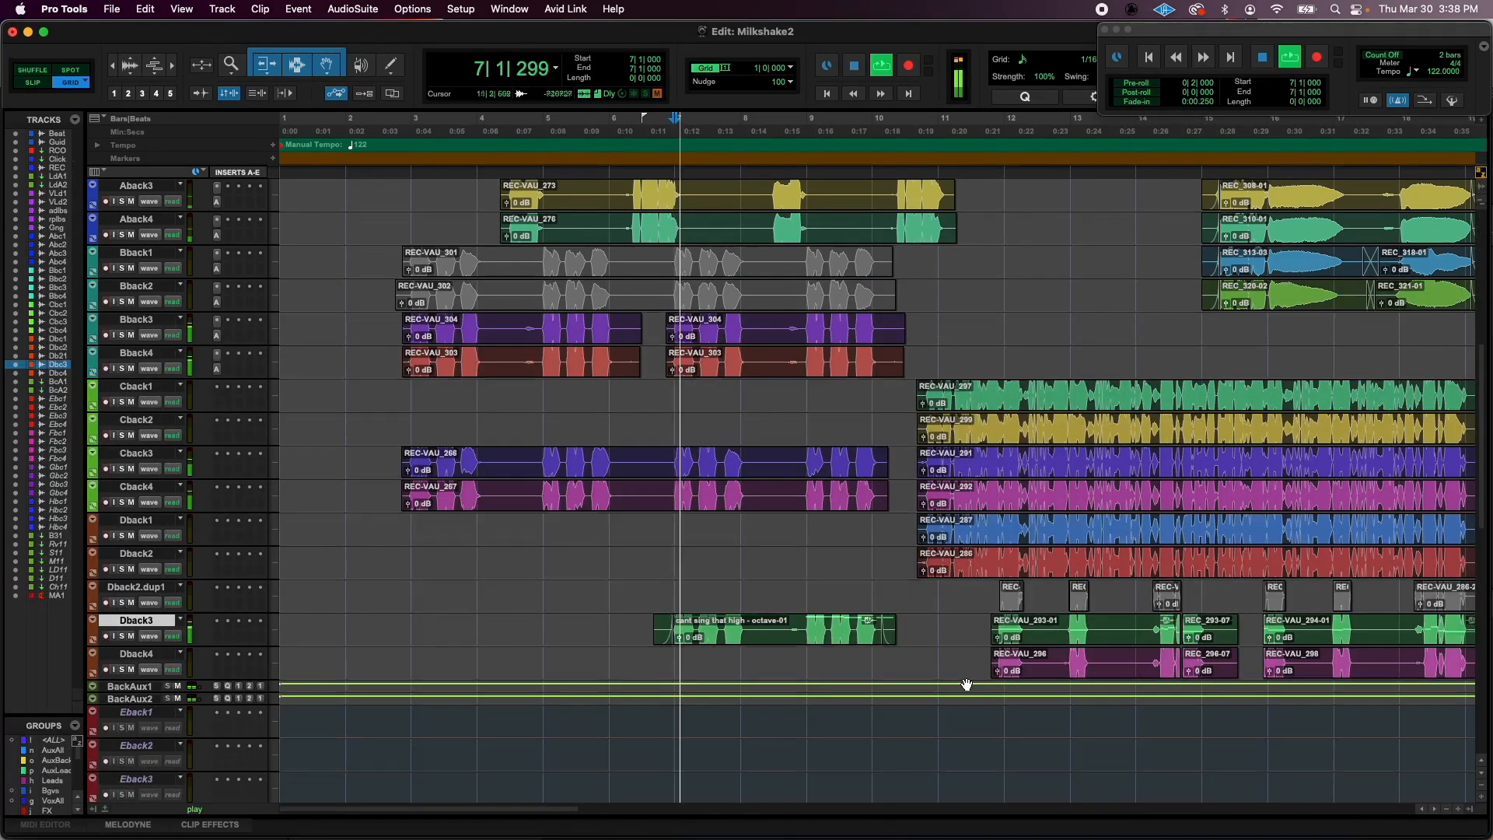
{"action": "left_click", "coordinate": [816, 633]}
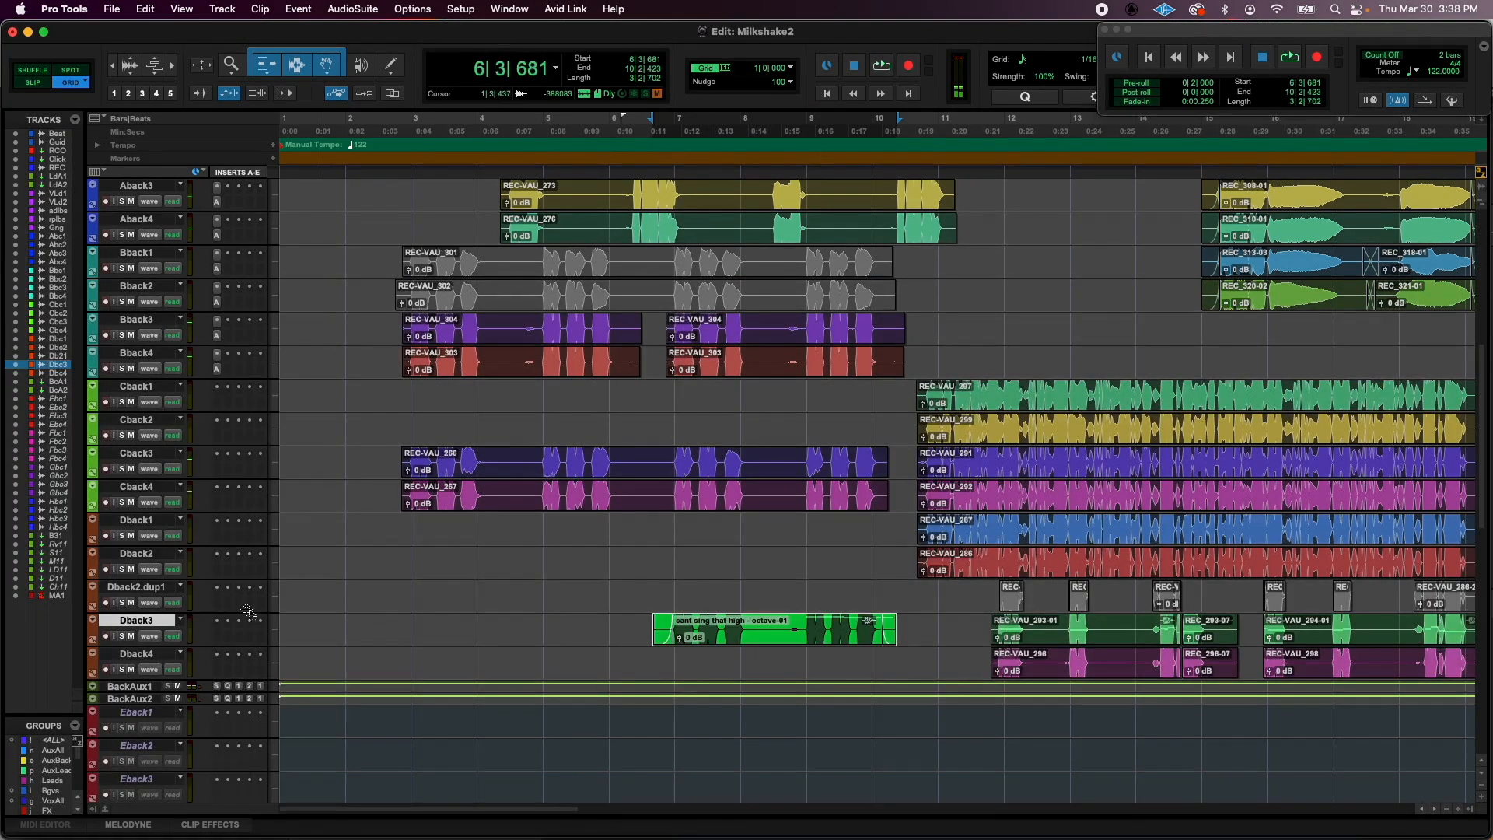
{"action": "right_click", "coordinate": [155, 623]}
{"action": "mouse_move", "coordinate": [217, 759]}
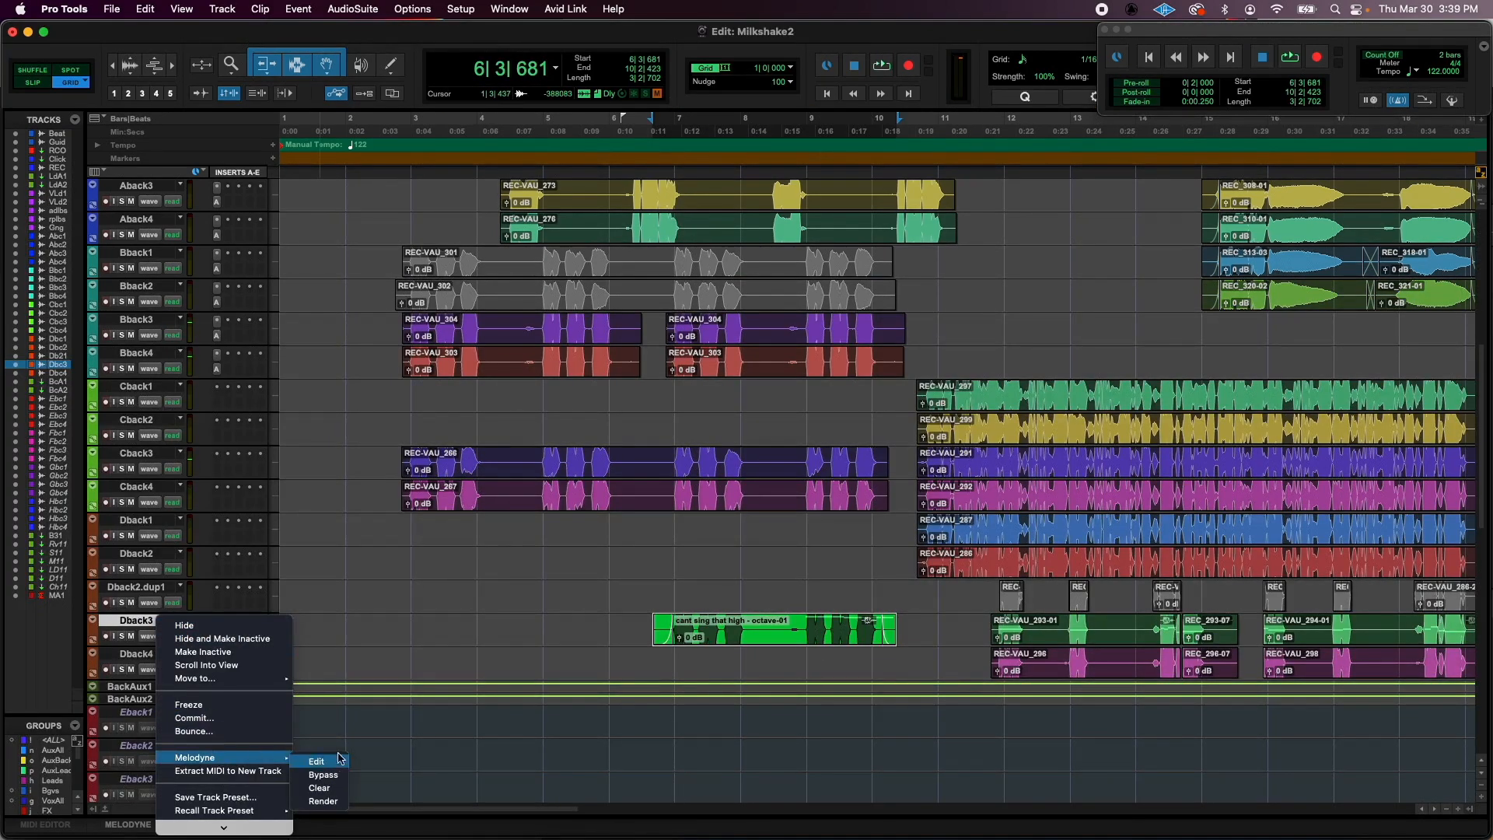
{"action": "left_click", "coordinate": [318, 791]}
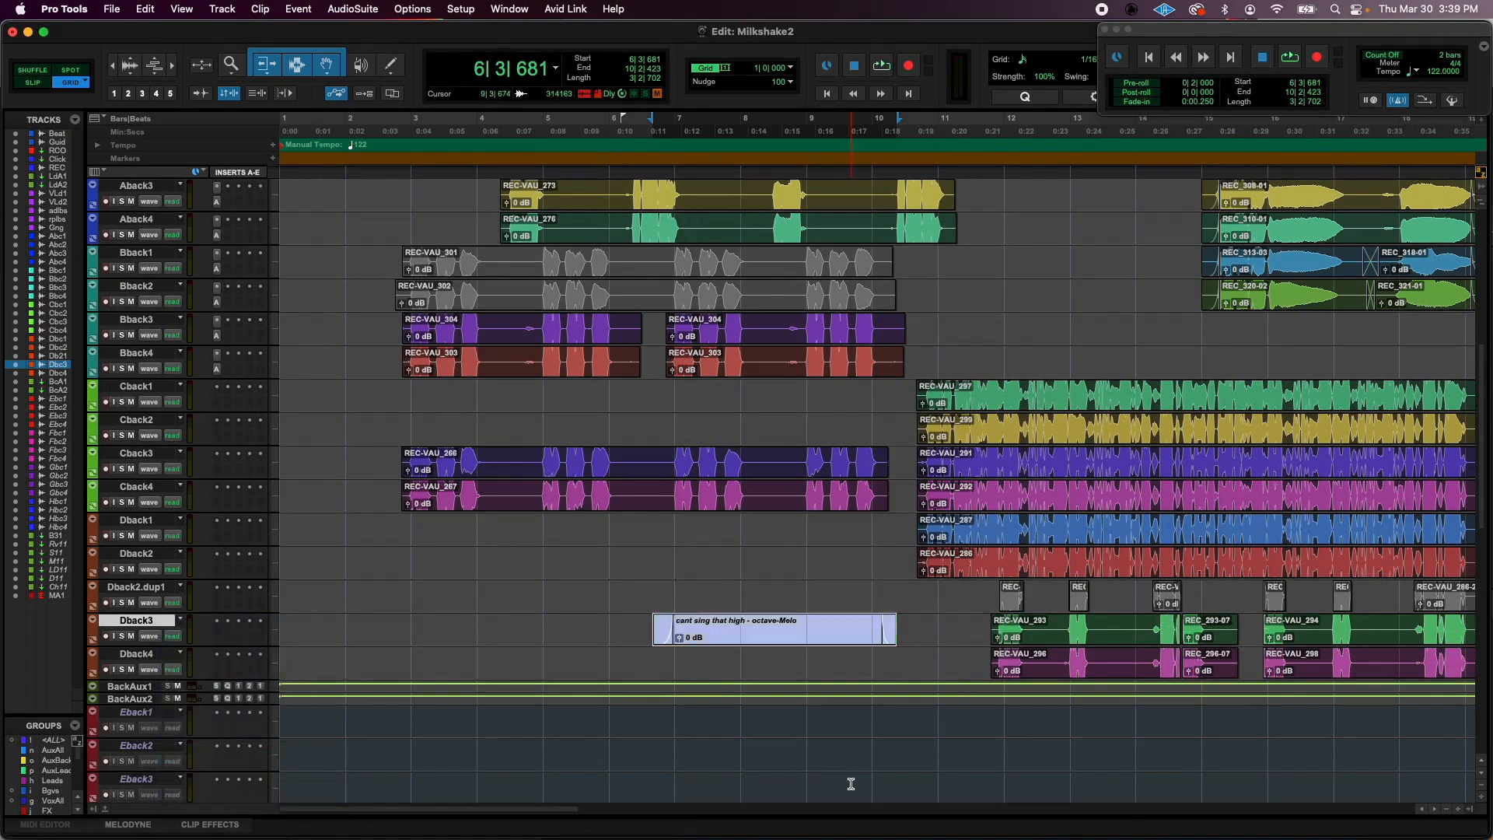
- Split the Dback3 octave clip between its two phrases and move the second phrase two bars earlier onto Dback4
{"action": "left_click", "coordinate": [782, 622]}
{"action": "key", "text": "super+e"}
{"action": "left_click", "coordinate": [785, 634]}
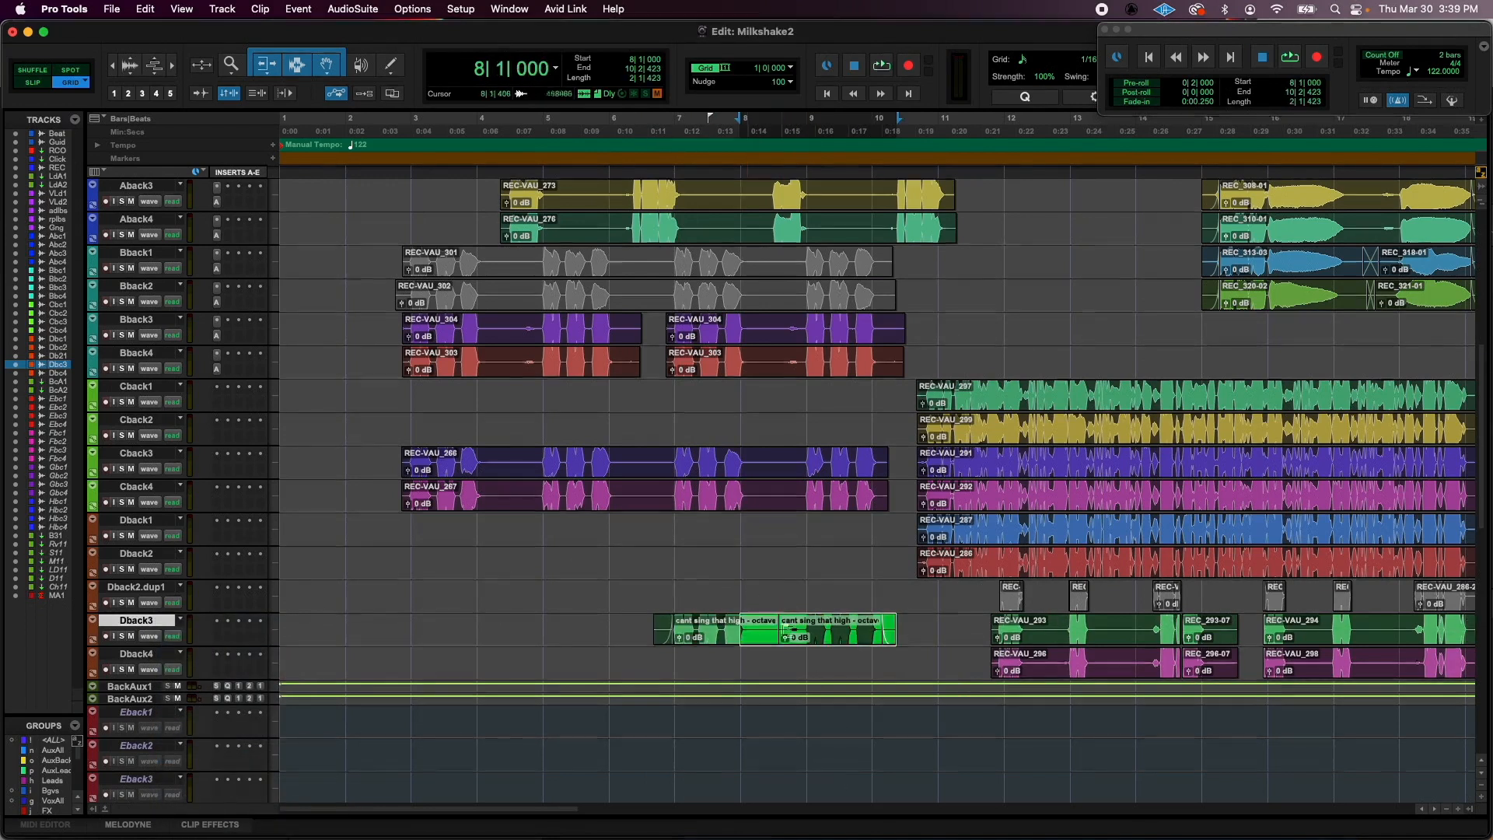
{"action": "left_click_drag", "start_coordinate": [856, 644], "coordinate": [726, 677]}
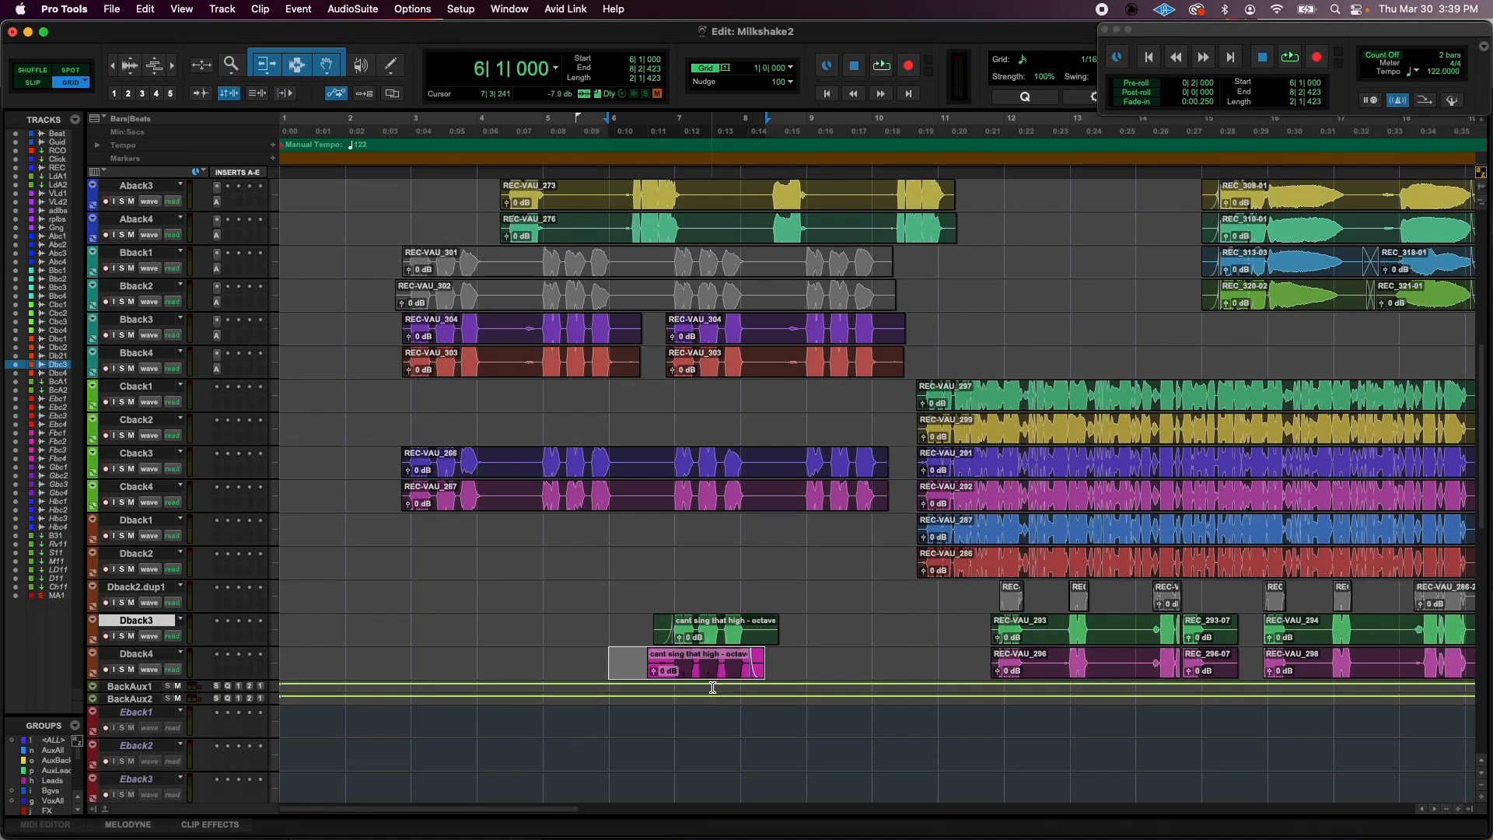
- Audition the doubled high harmony with the other background vocals from bar 7
{"action": "left_click", "coordinate": [669, 586]}
{"action": "key", "text": "space"}
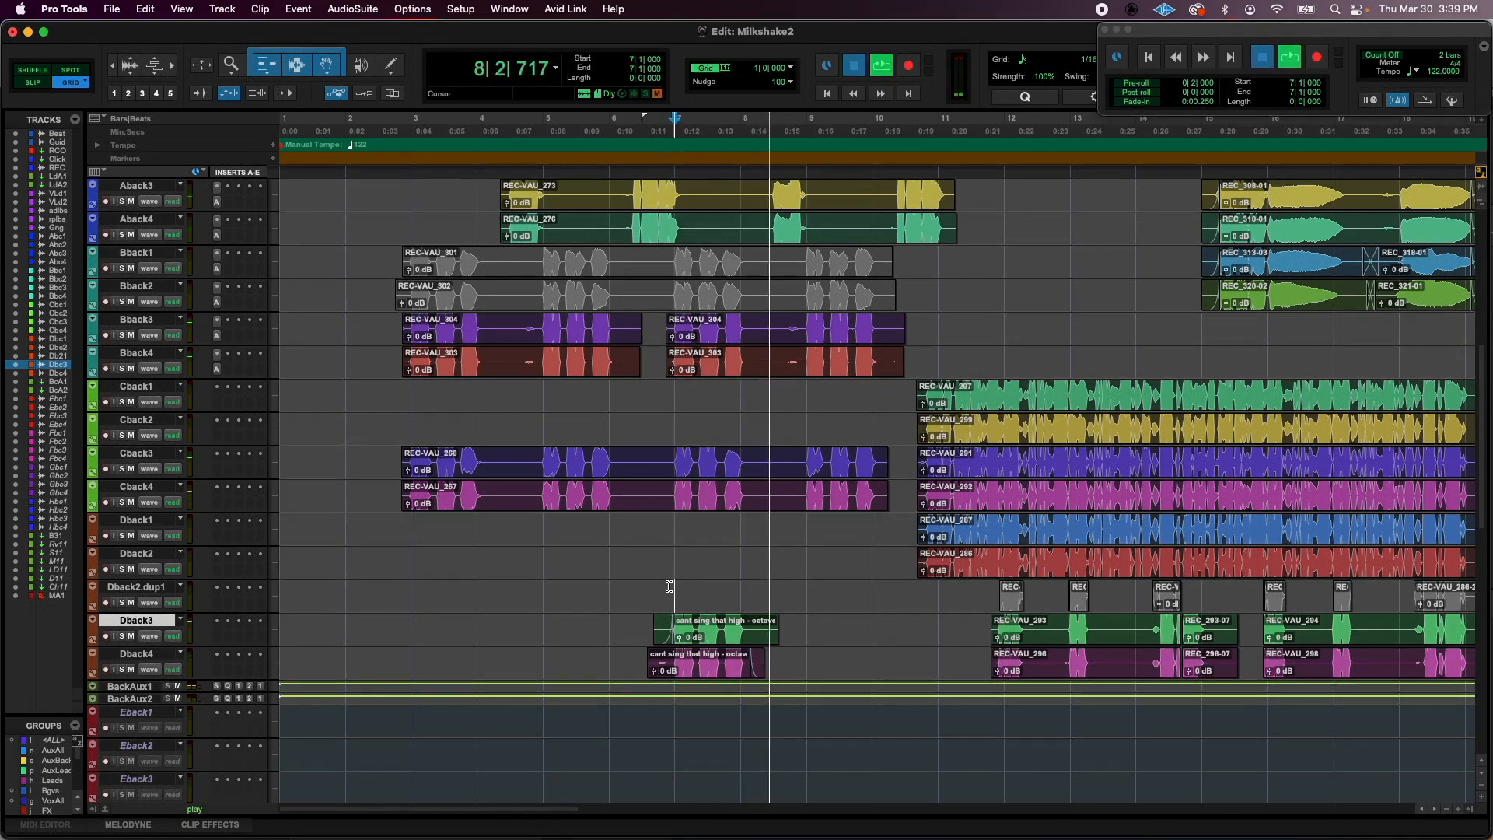
{"action": "key", "text": "space"}
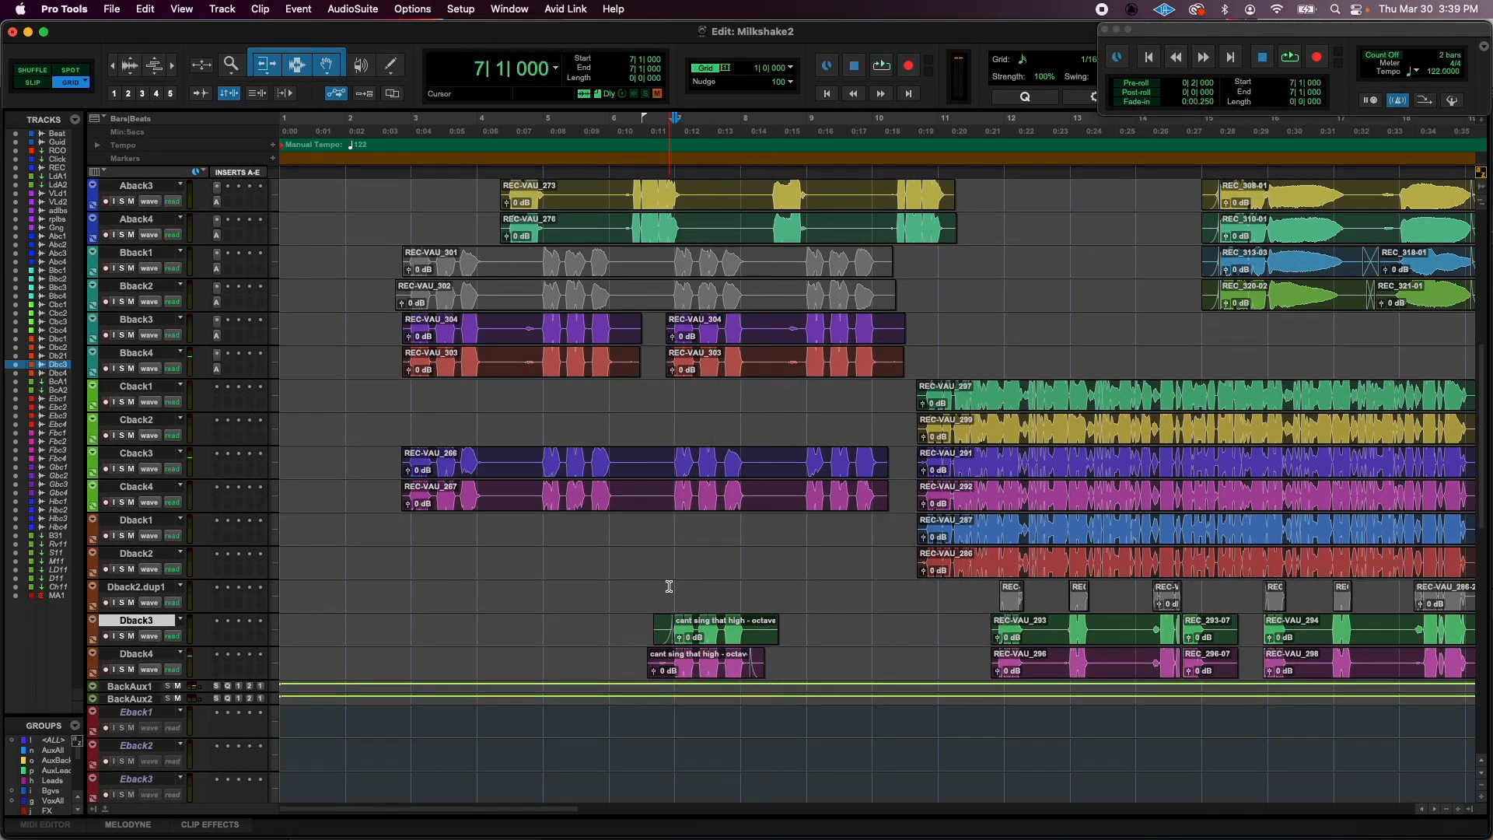
- Solo Dback3 and Dback4, audition the two high harmony clips from bar 7, and clear the solos
{"action": "left_click", "coordinate": [122, 636]}
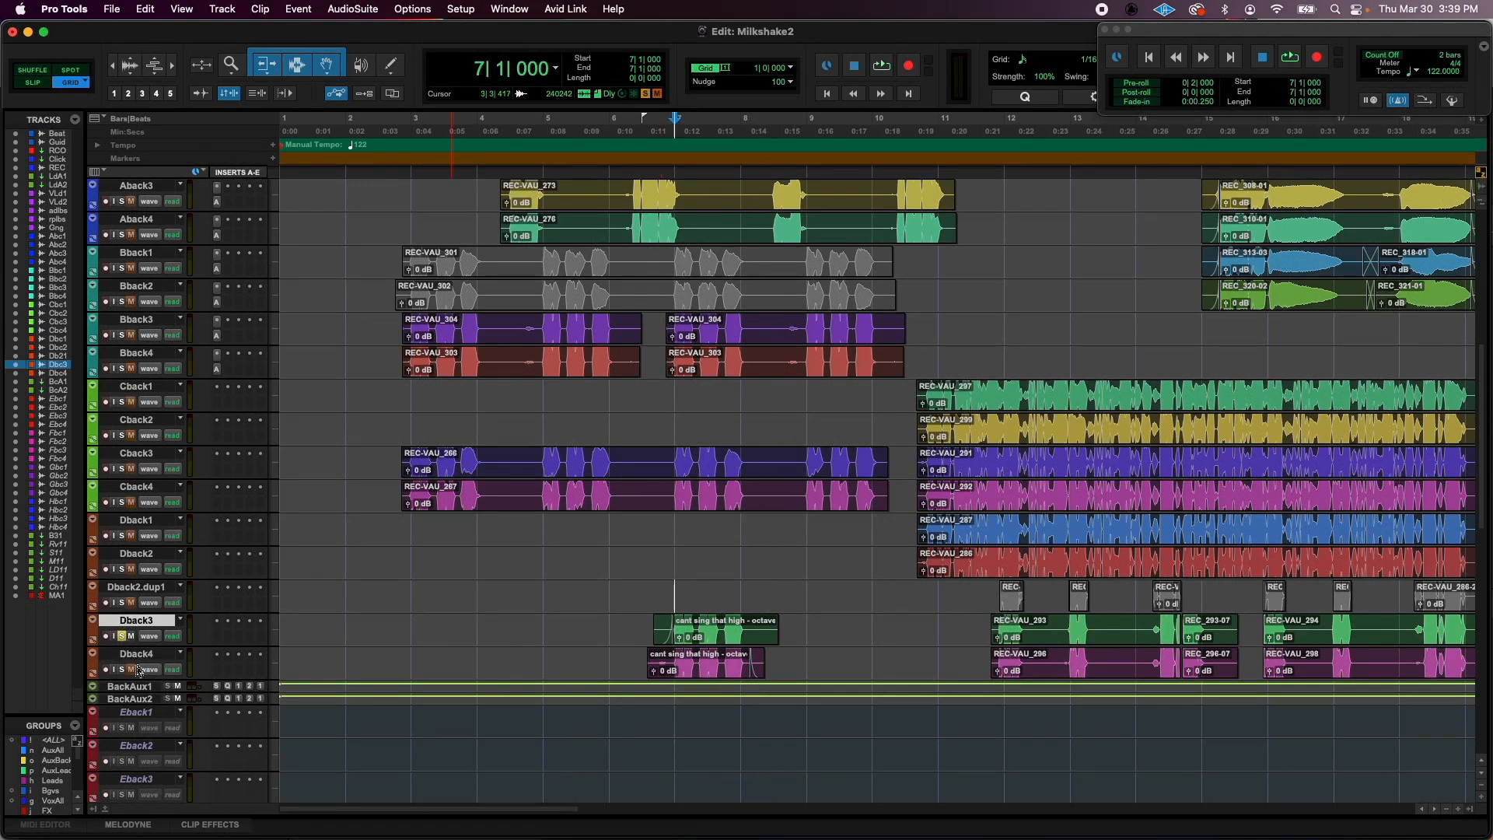
{"action": "left_click", "coordinate": [122, 669]}
{"action": "key", "text": "space"}
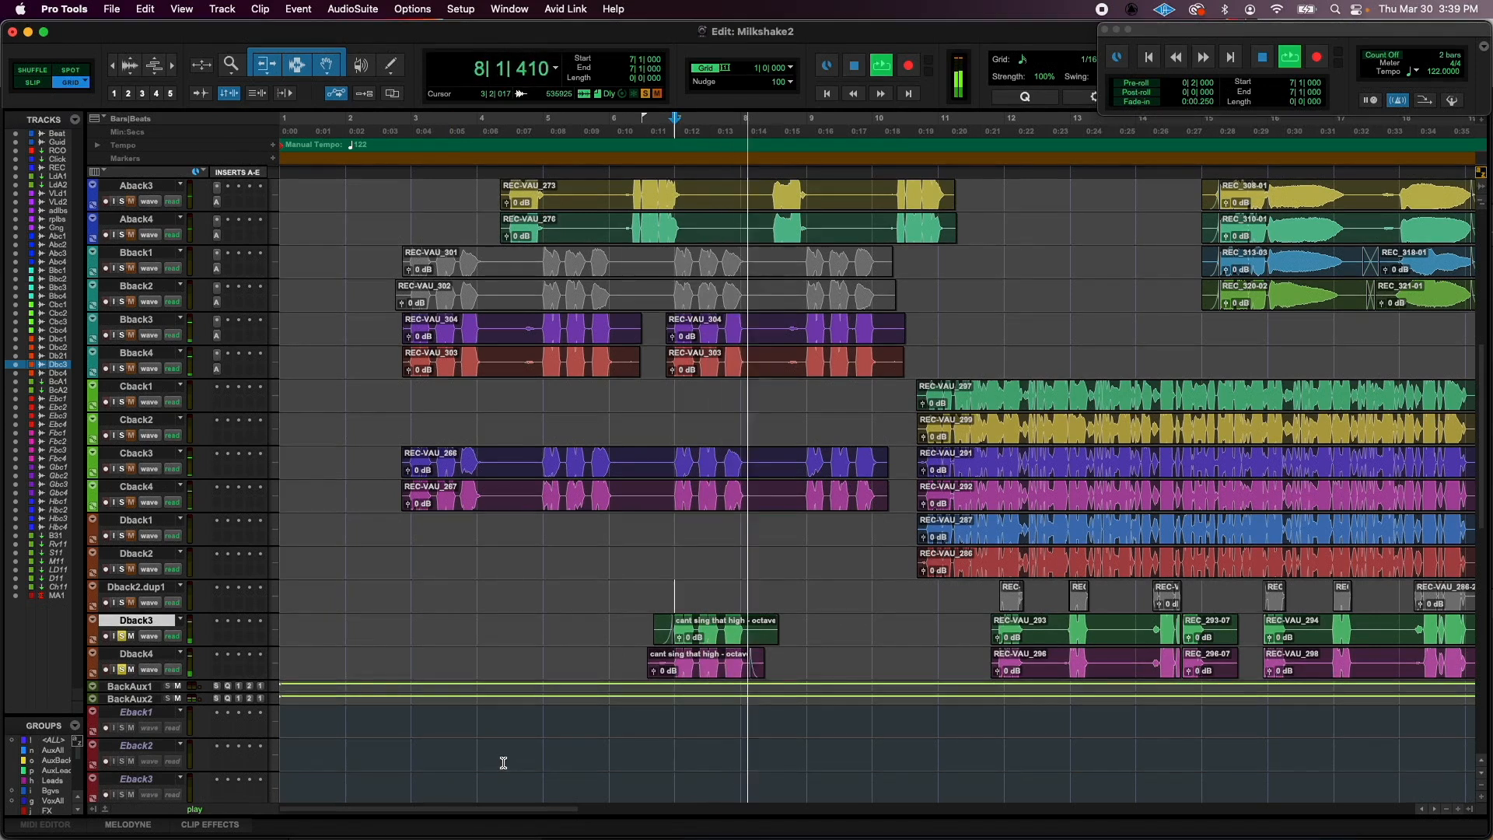
{"action": "key", "text": "space"}
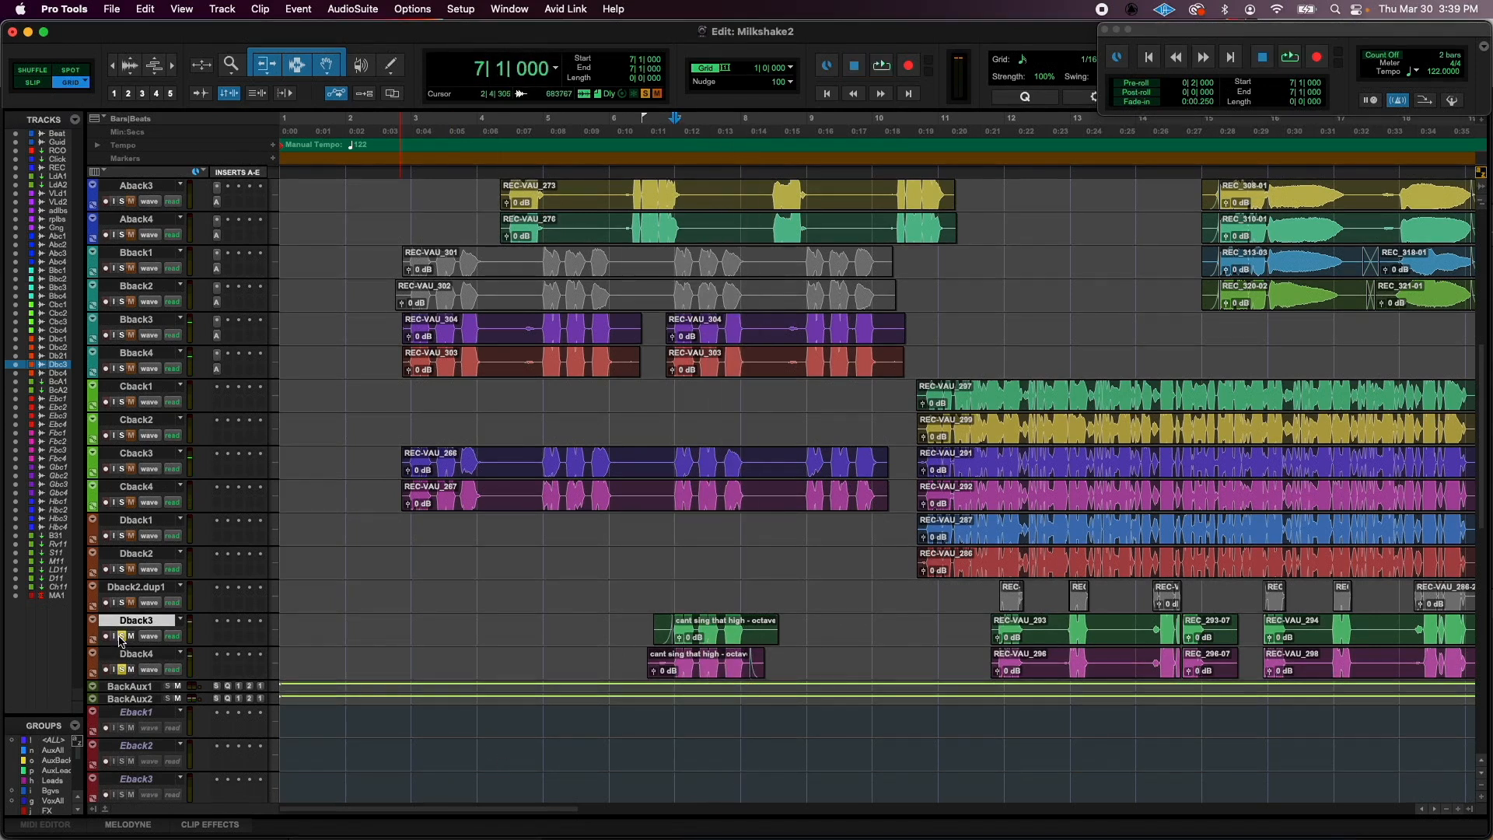
{"action": "left_click", "coordinate": [121, 636], "text": "alt"}
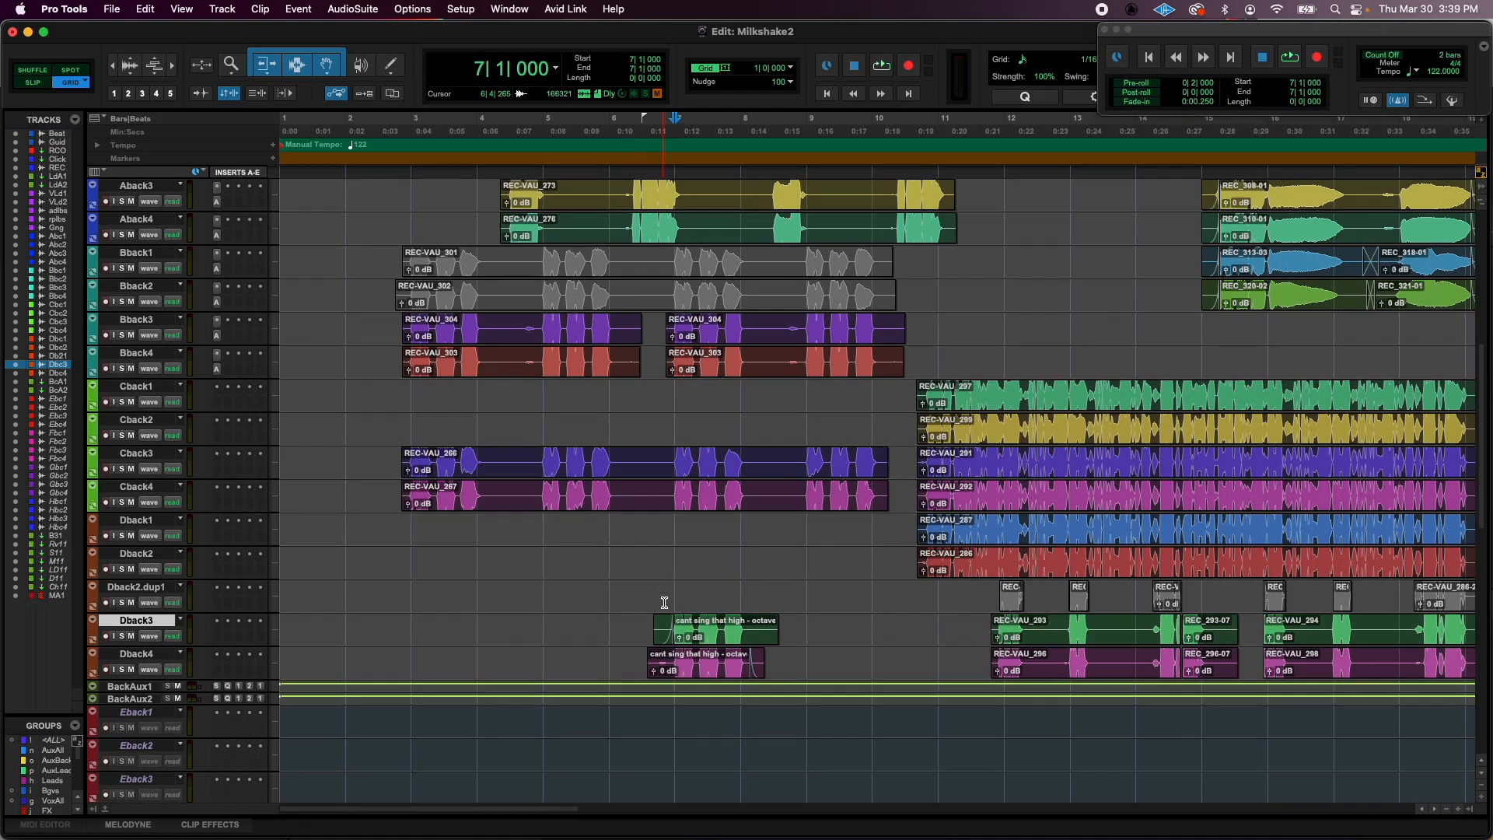
- Trim the clips on the adlibs track around their phrases from bar 14 and add fades to their edges
{"action": "key", "text": "r"}
{"action": "scroll", "coordinate": [680, 484], "scroll_direction": "up", "scroll_amount": 10}
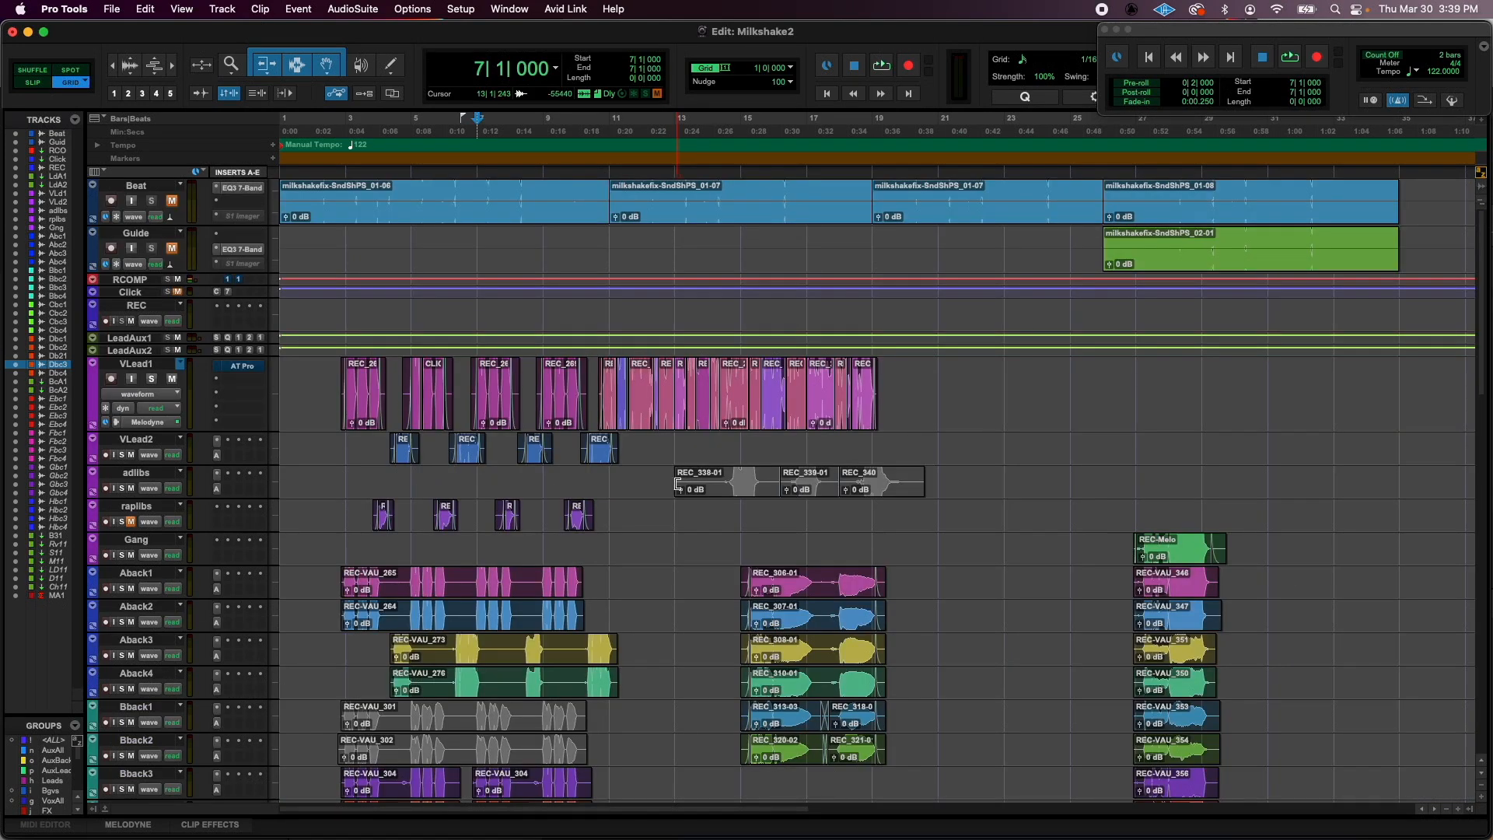
{"action": "left_click_drag", "start_coordinate": [679, 483], "coordinate": [1076, 493]}
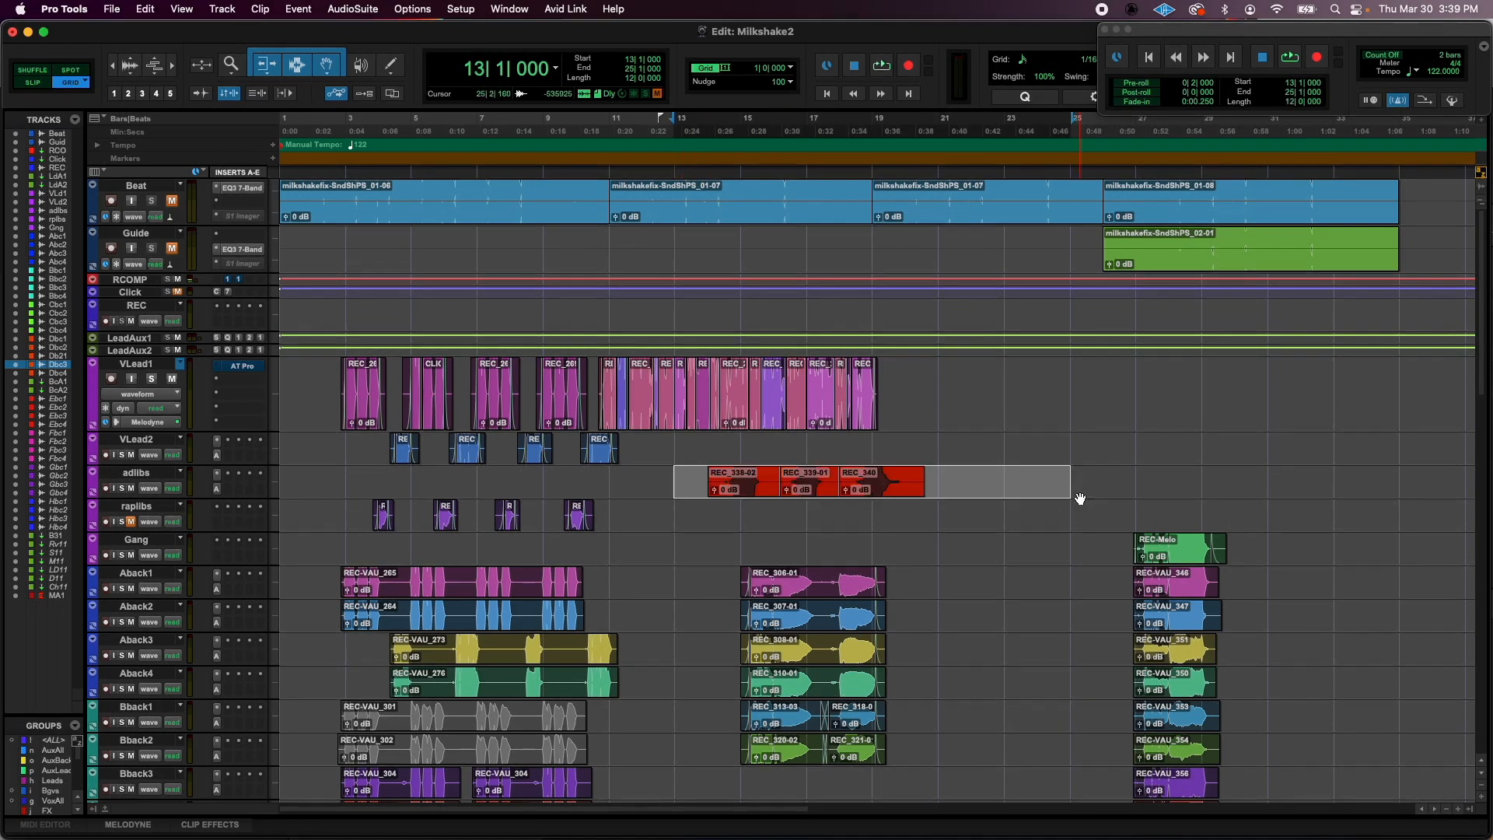
{"action": "left_click_drag", "start_coordinate": [779, 474], "coordinate": [910, 477]}
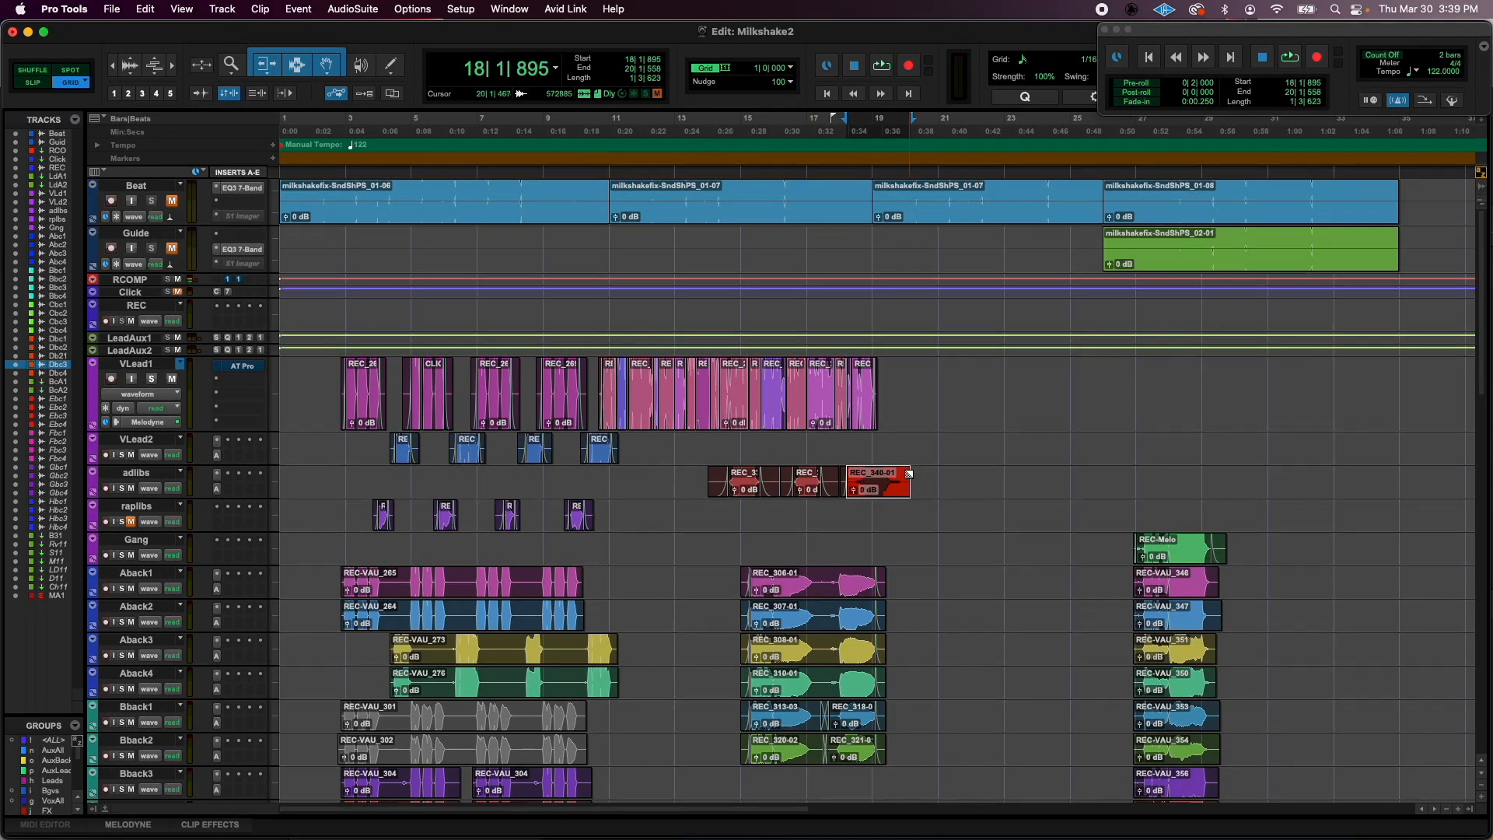
{"action": "left_click", "coordinate": [679, 475]}
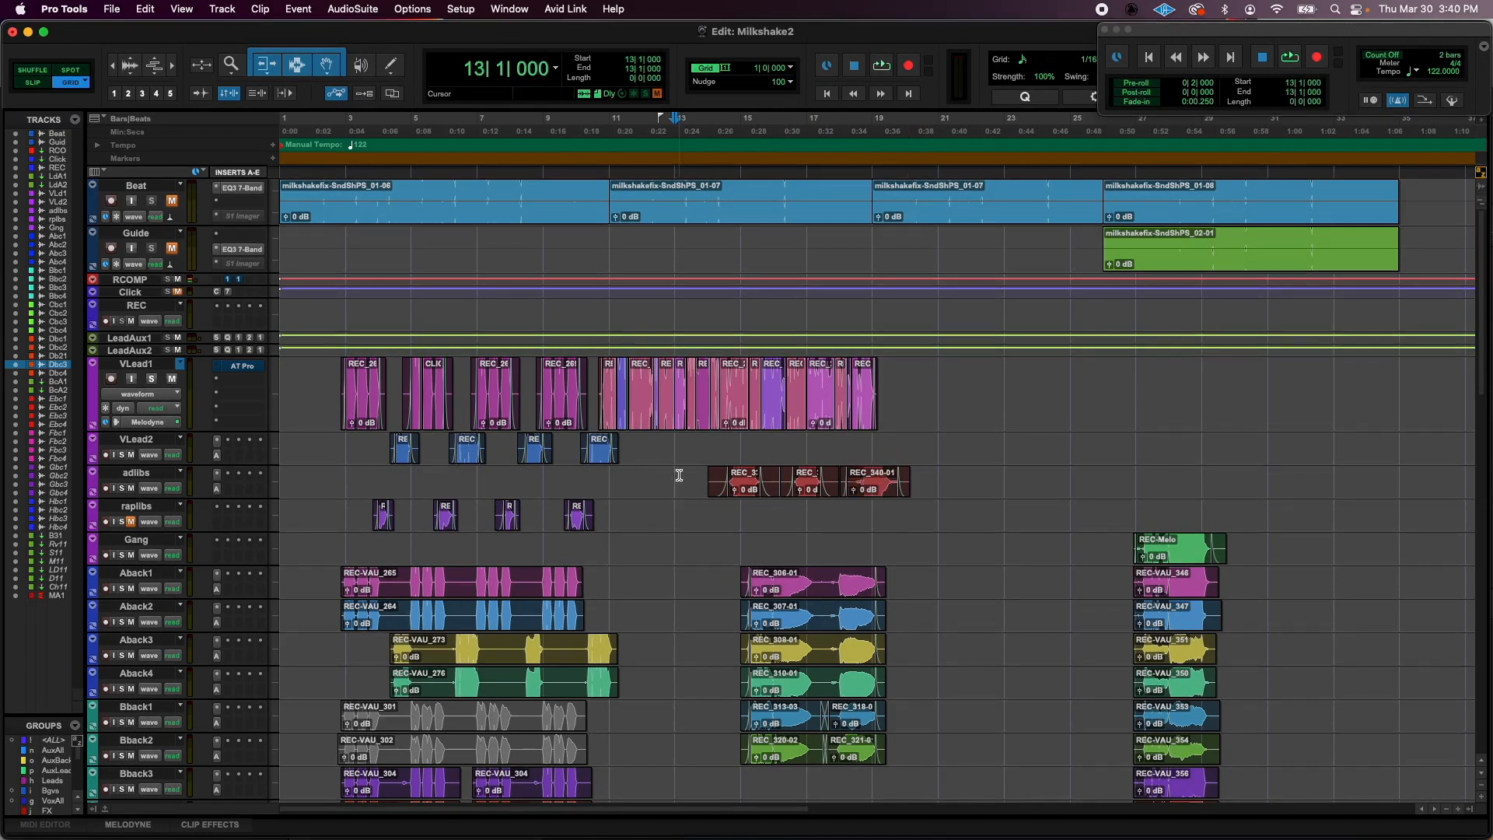
{"action": "left_click", "coordinate": [281, 444]}
{"action": "mouse_move", "coordinate": [280, 444]}
{"action": "left_mouse_down"}
{"action": "mouse_move", "coordinate": [337, 445]}
{"action": "mouse_move", "coordinate": [272, 449]}
{"action": "left_mouse_up"}
{"action": "left_click", "coordinate": [337, 446]}
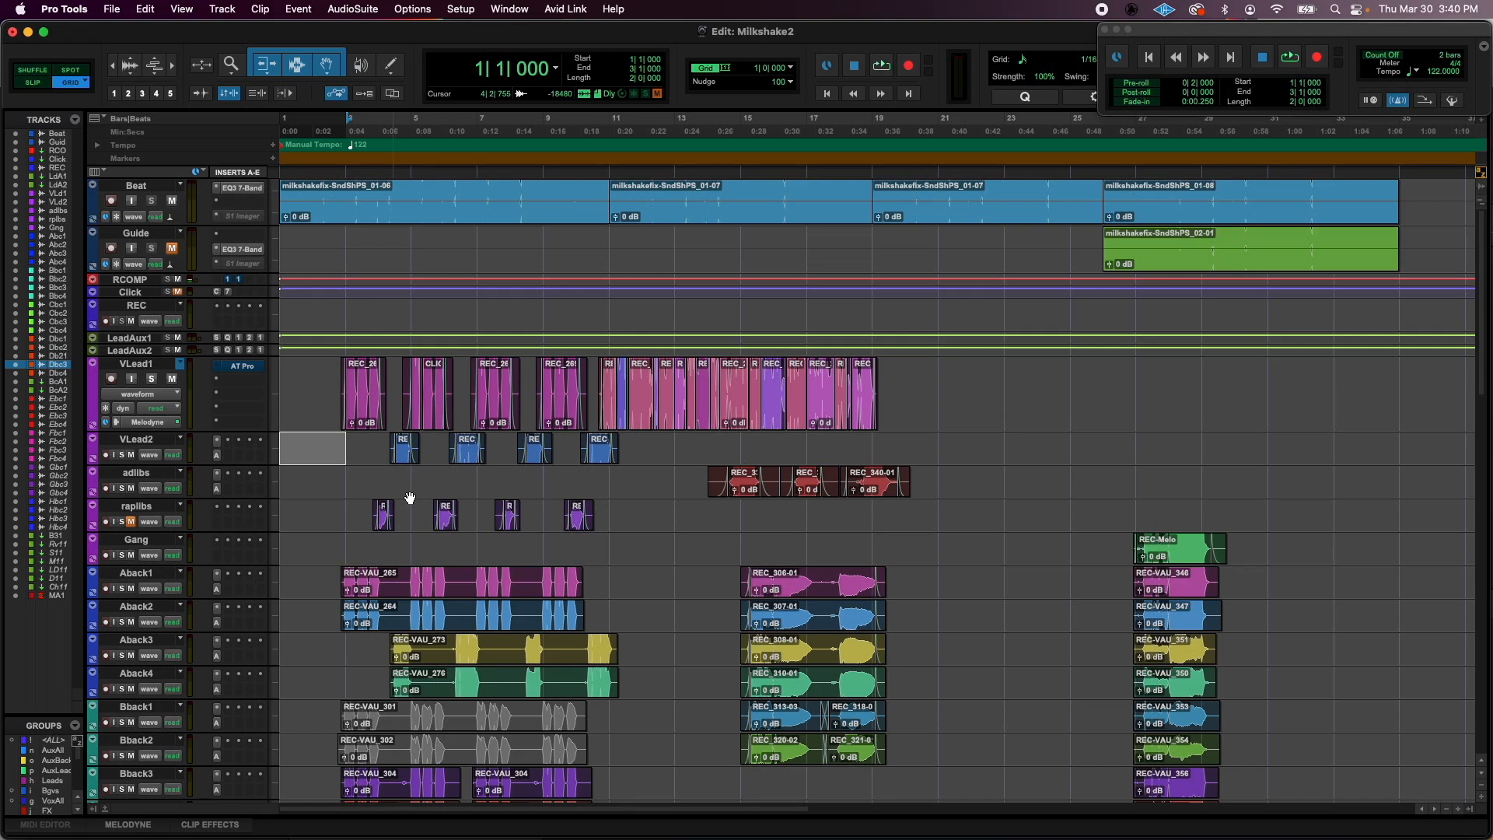
- Audition the ad-libs in the mix from about bar 14
{"action": "left_click", "coordinate": [709, 473]}
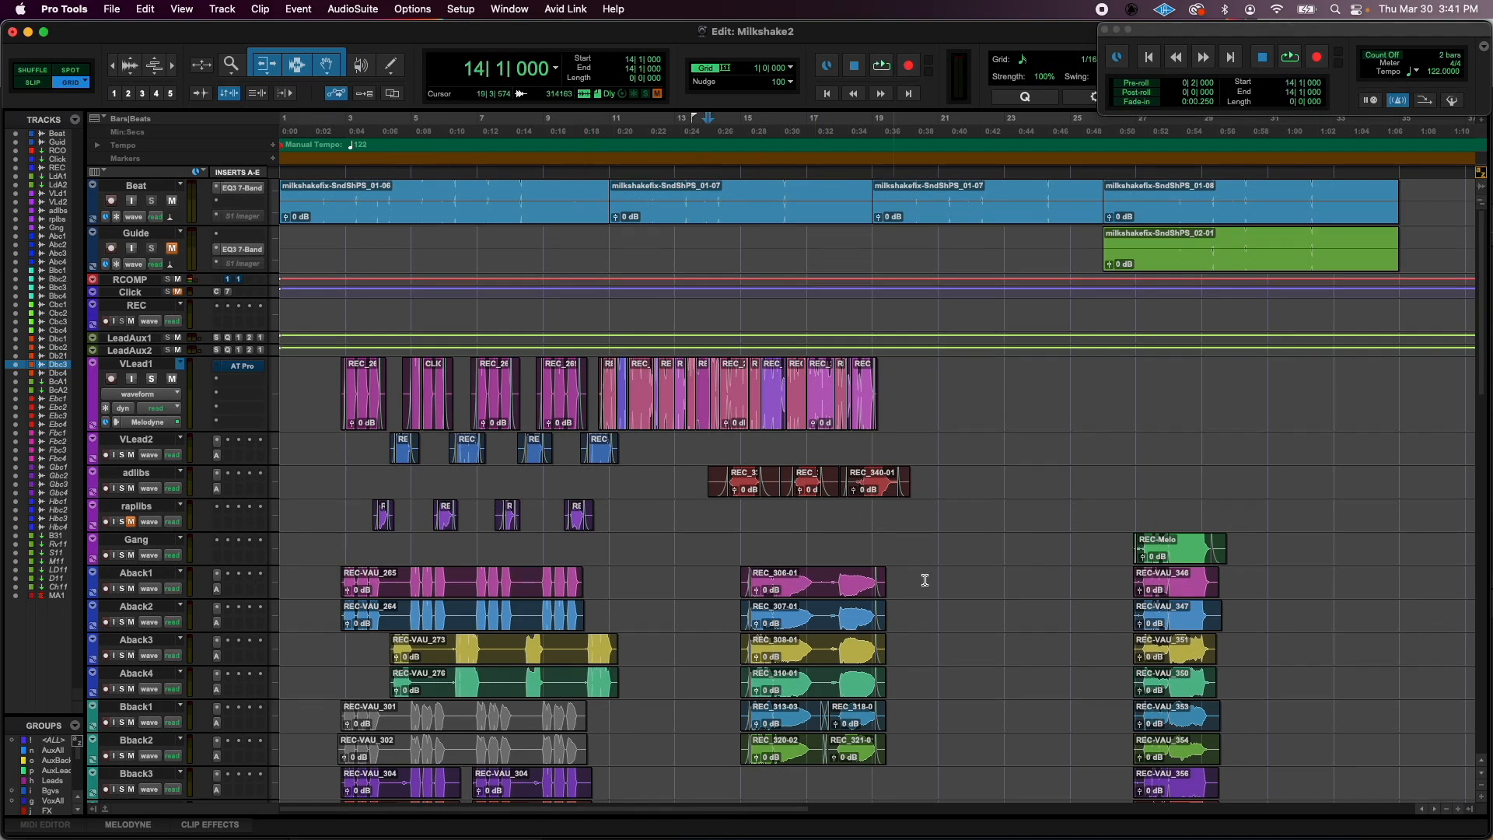
{"action": "key", "text": "space"}
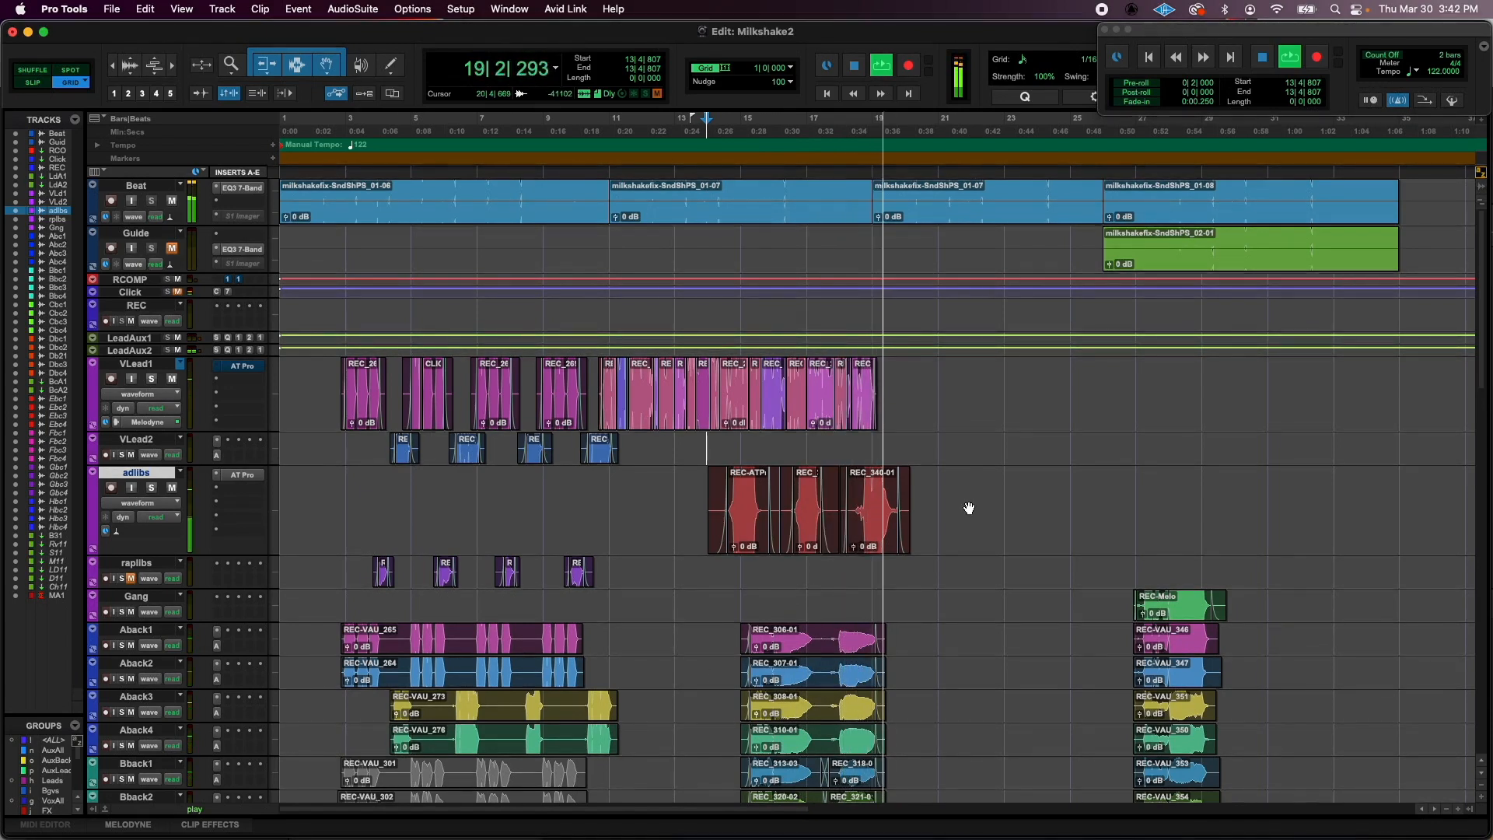
{"action": "key", "text": "space"}
- Select bars 3 to 13 on the raplibs track and audition its phrases against the lead and background vocals
{"action": "left_click", "coordinate": [375, 494]}
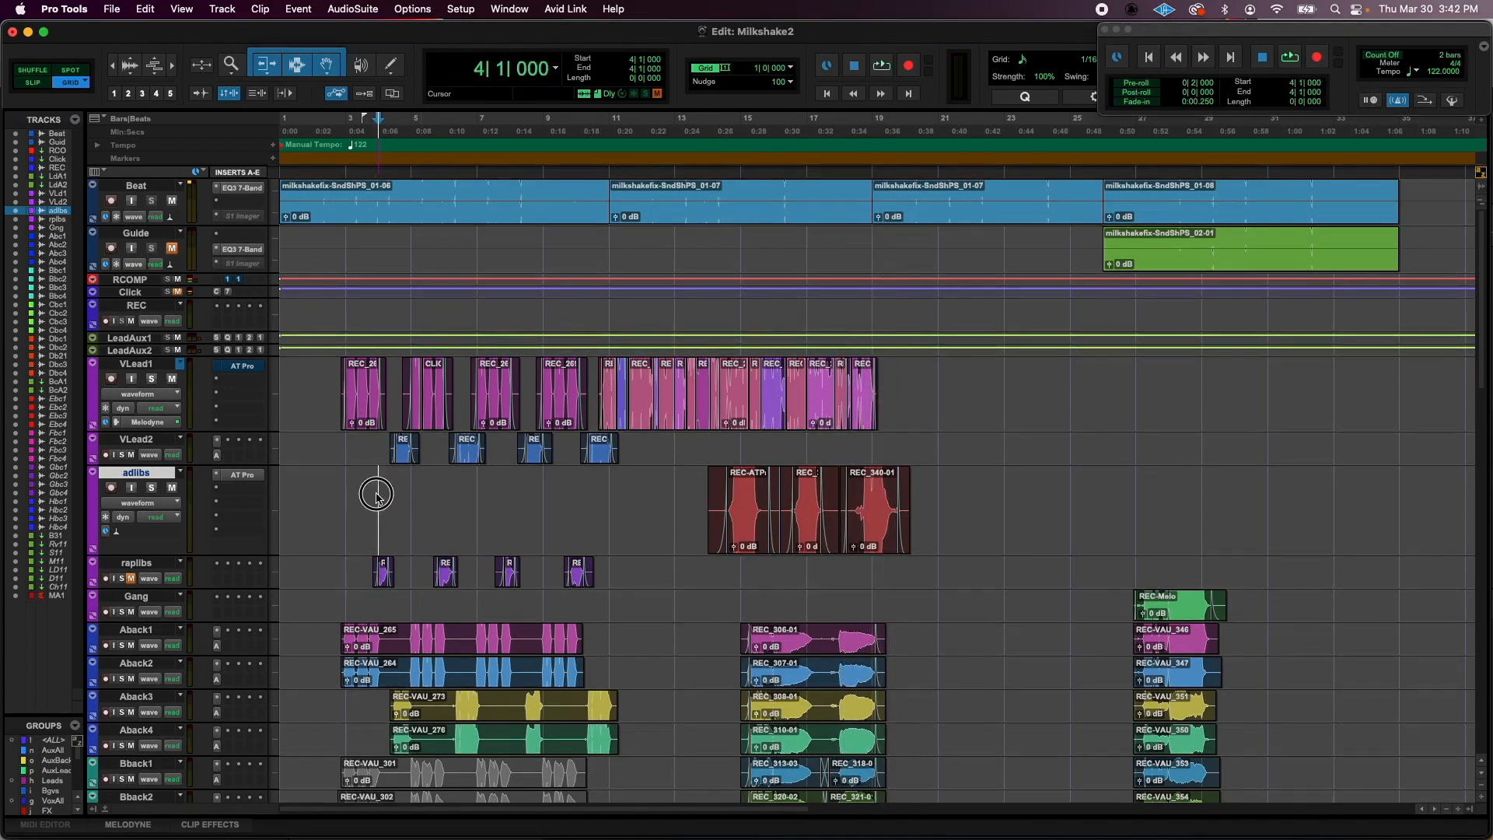
{"action": "key", "text": "super+bracketright"}
{"action": "left_click", "coordinate": [447, 496]}
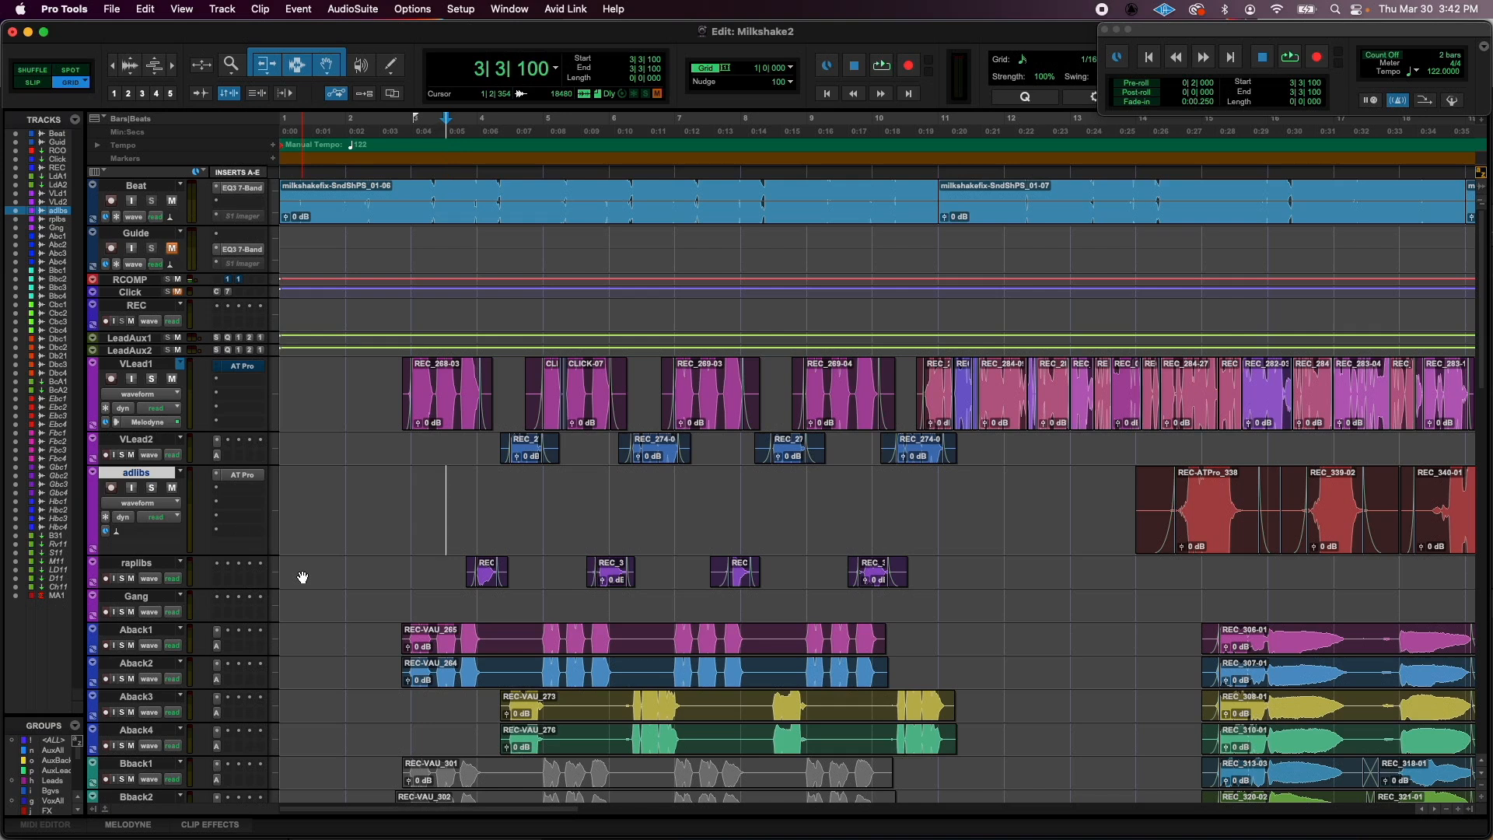
{"action": "left_click", "coordinate": [141, 566]}
{"action": "left_click_drag", "start_coordinate": [412, 569], "coordinate": [1071, 568]}
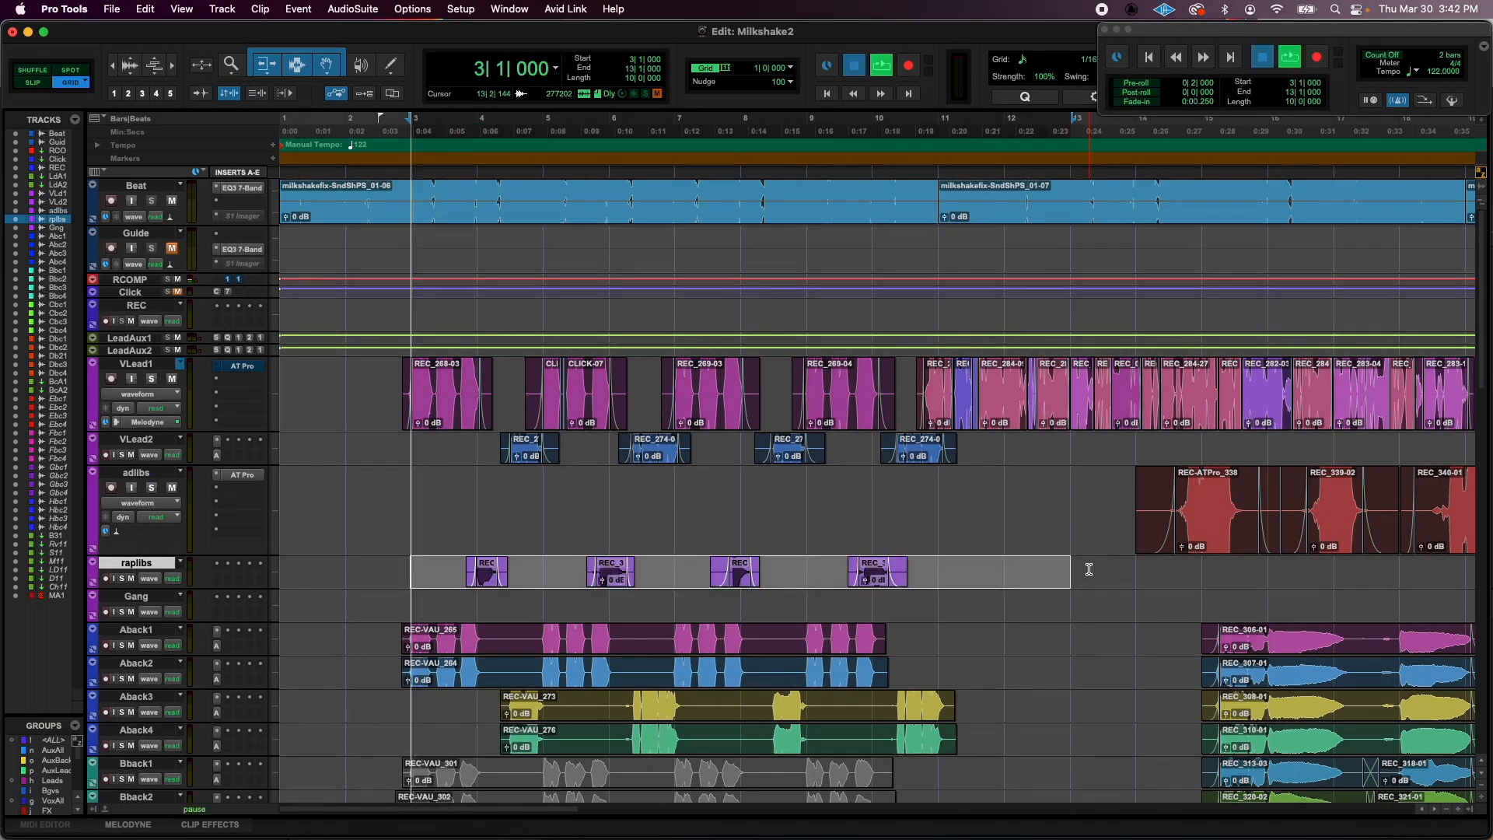
{"action": "key", "text": "space"}
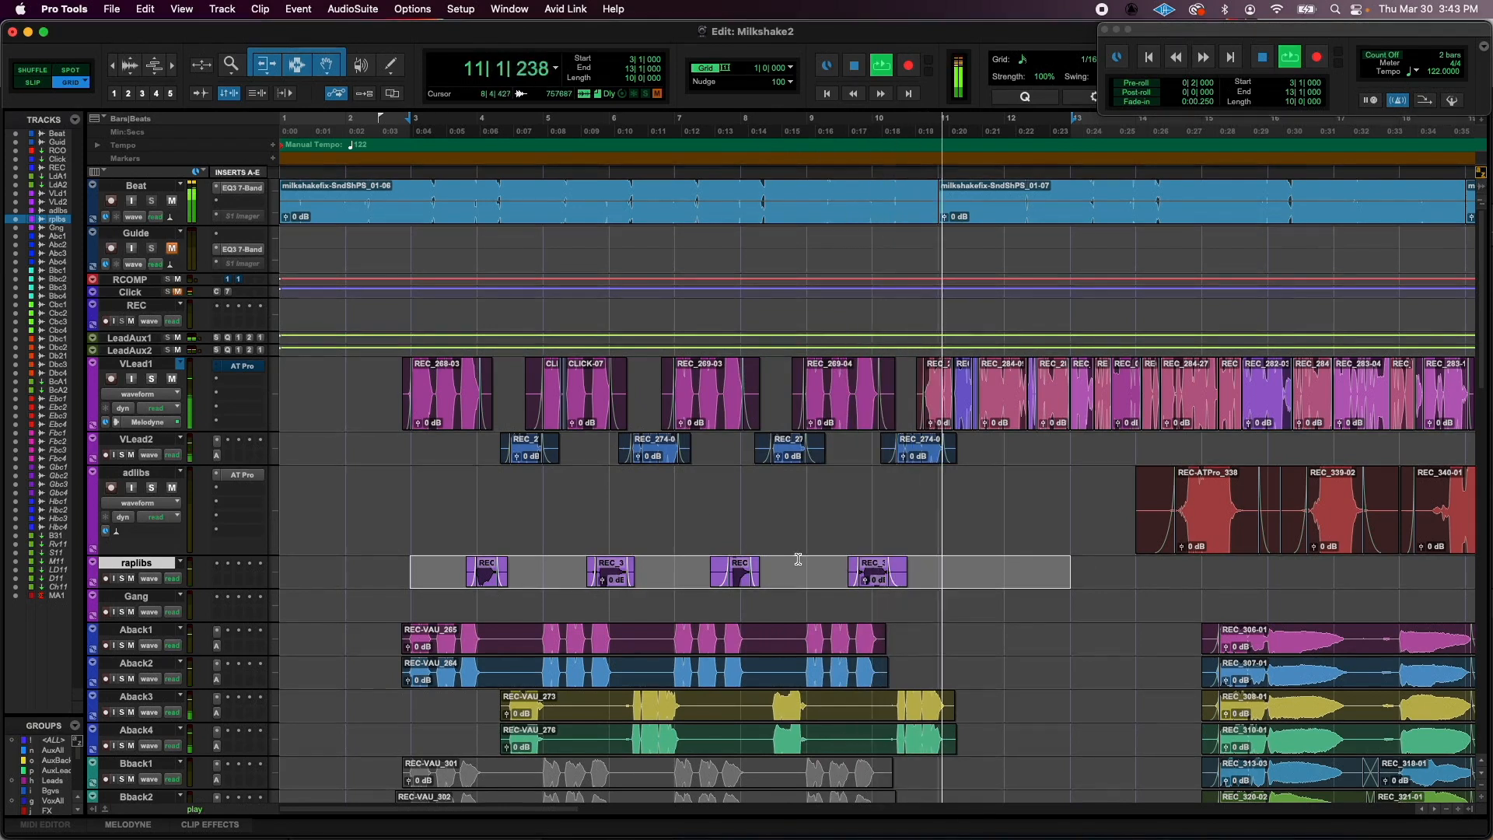
{"action": "key", "text": "space"}
- Select the empty stretch of the adlibs track from bar 3 to bar 11
{"action": "left_click", "coordinate": [842, 502]}
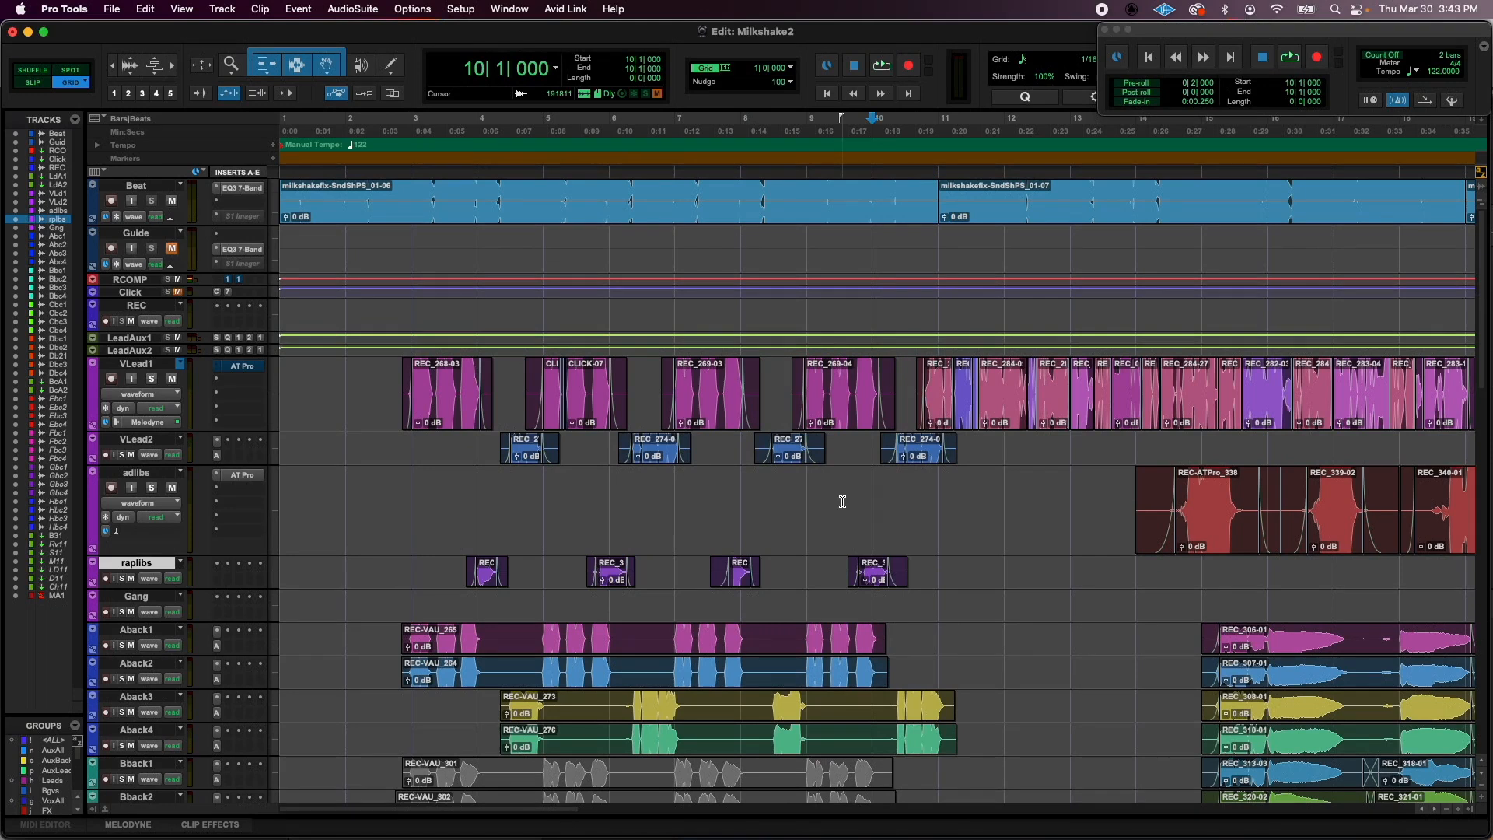
{"action": "left_click_drag", "start_coordinate": [475, 501], "coordinate": [934, 509]}
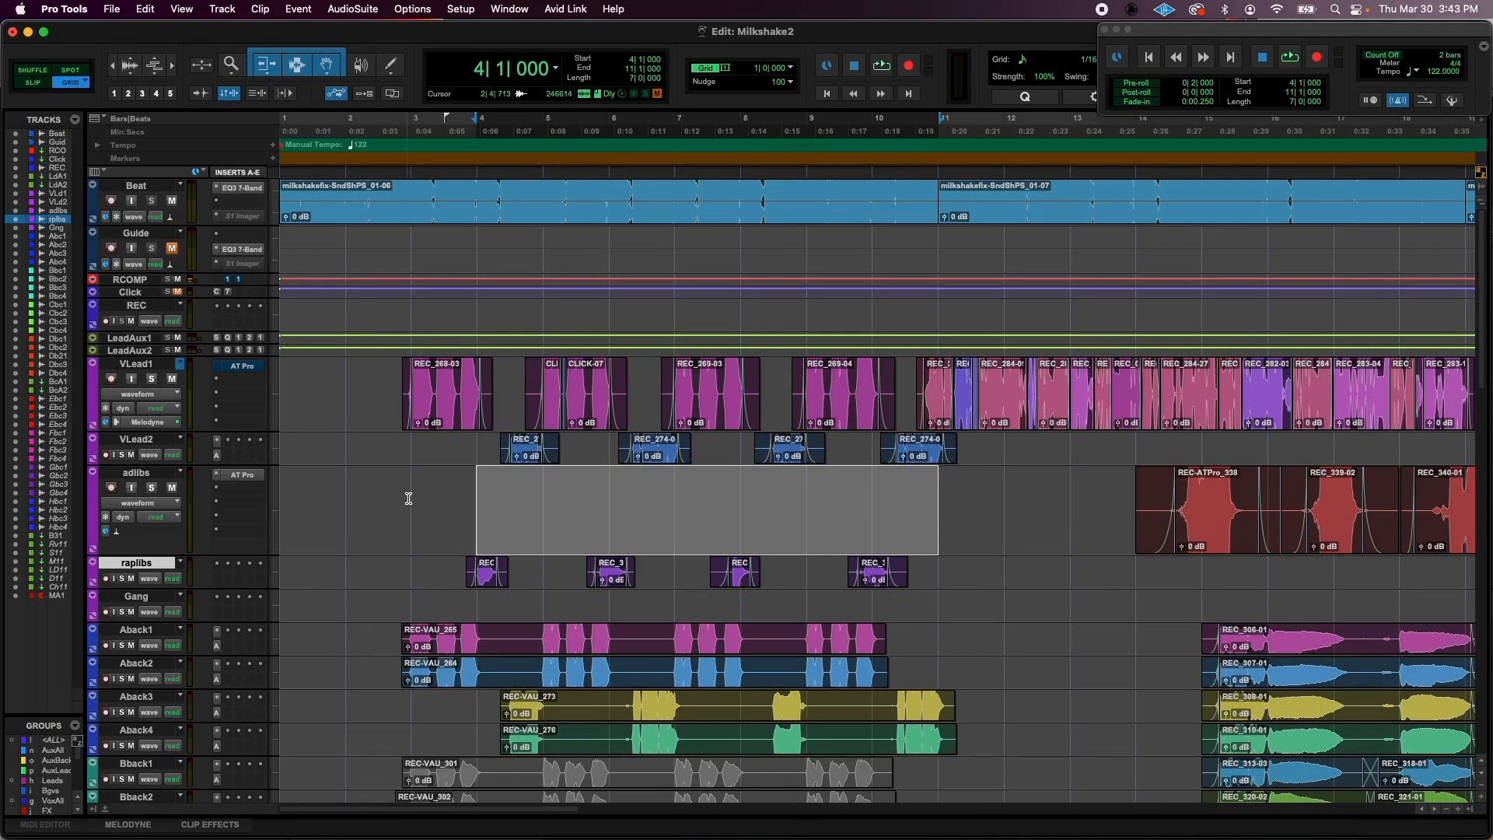
{"action": "left_click_drag", "start_coordinate": [409, 498], "coordinate": [927, 507]}
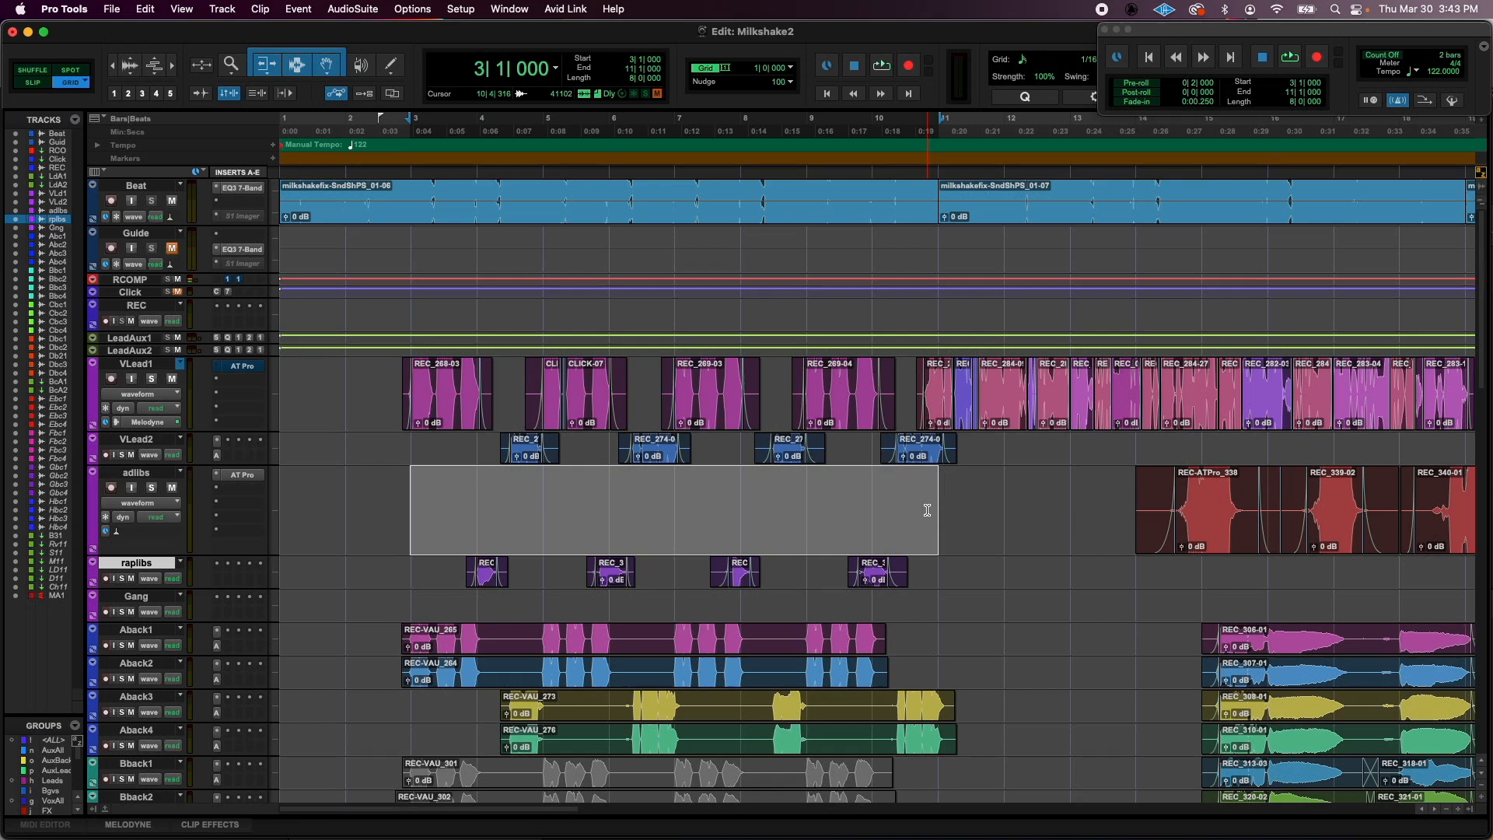